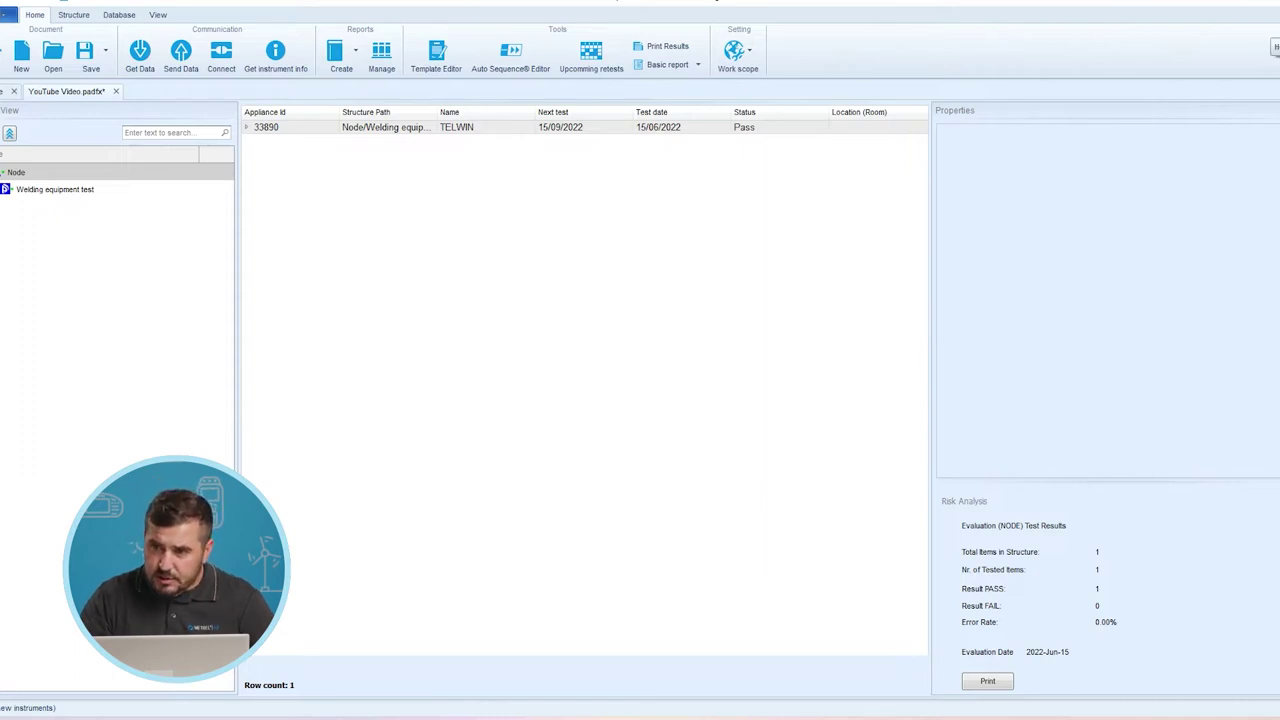
Consult the instrument work scope mapping table in Help_en.pdf and create a new Auto Sequence group in the Auto Sequence Editor
key("alt+Tab")
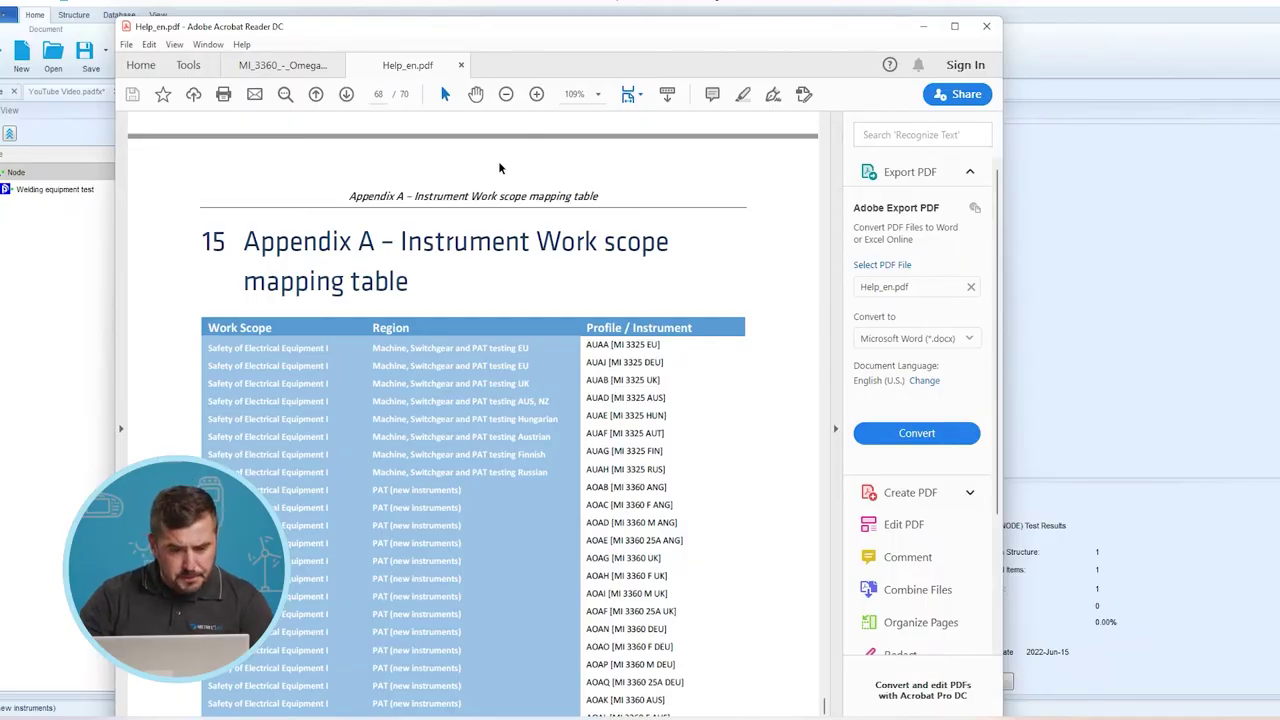
left_click(66, 42)
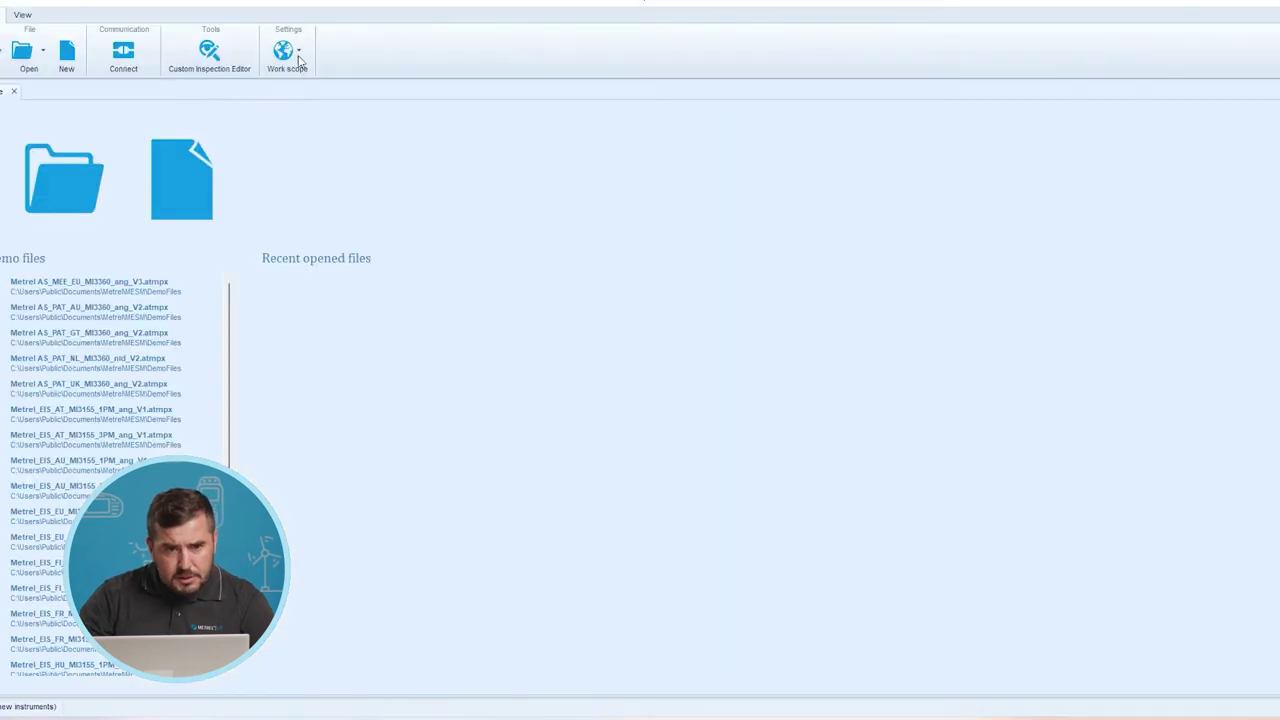
left_click(67, 53)
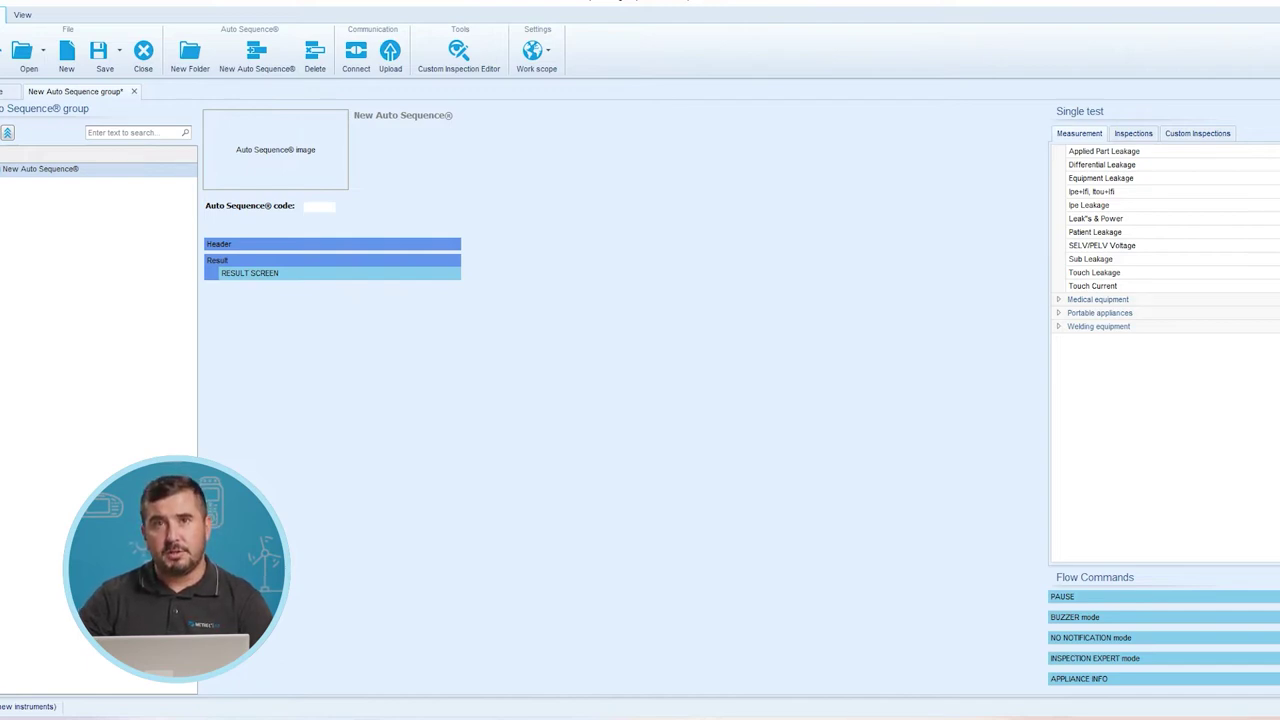
left_click(21, 15)
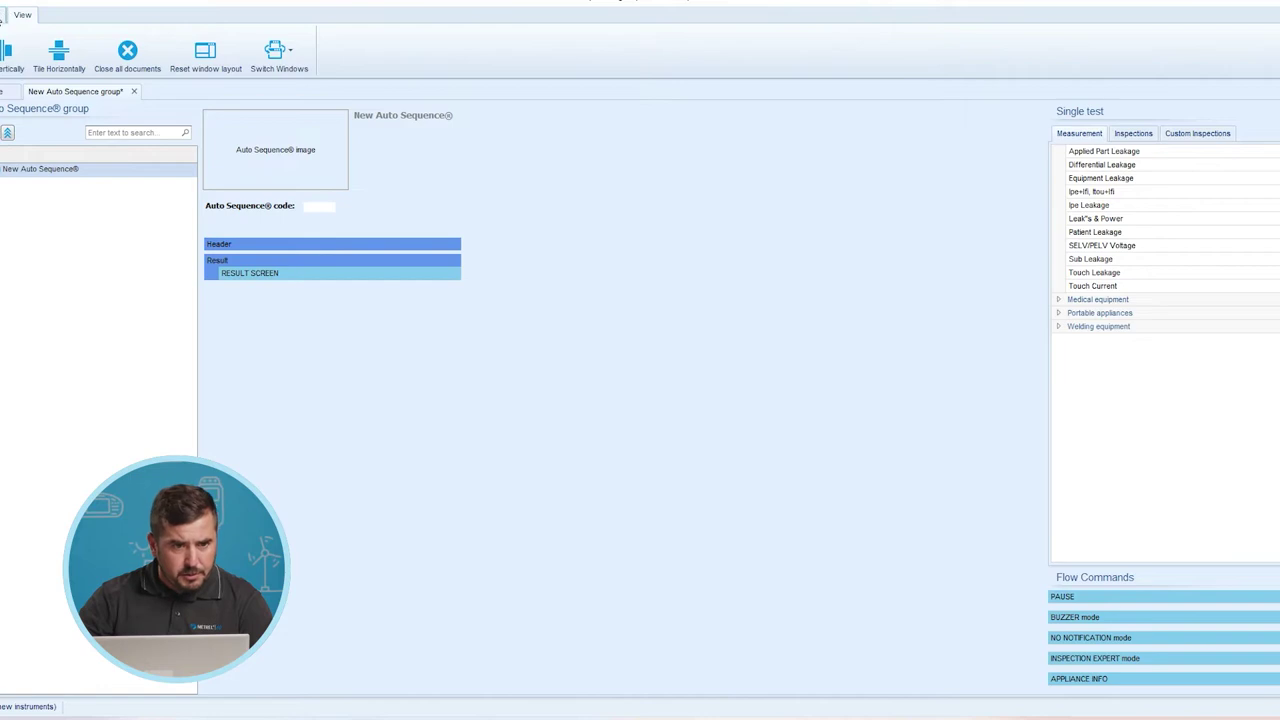
left_click(3, 14)
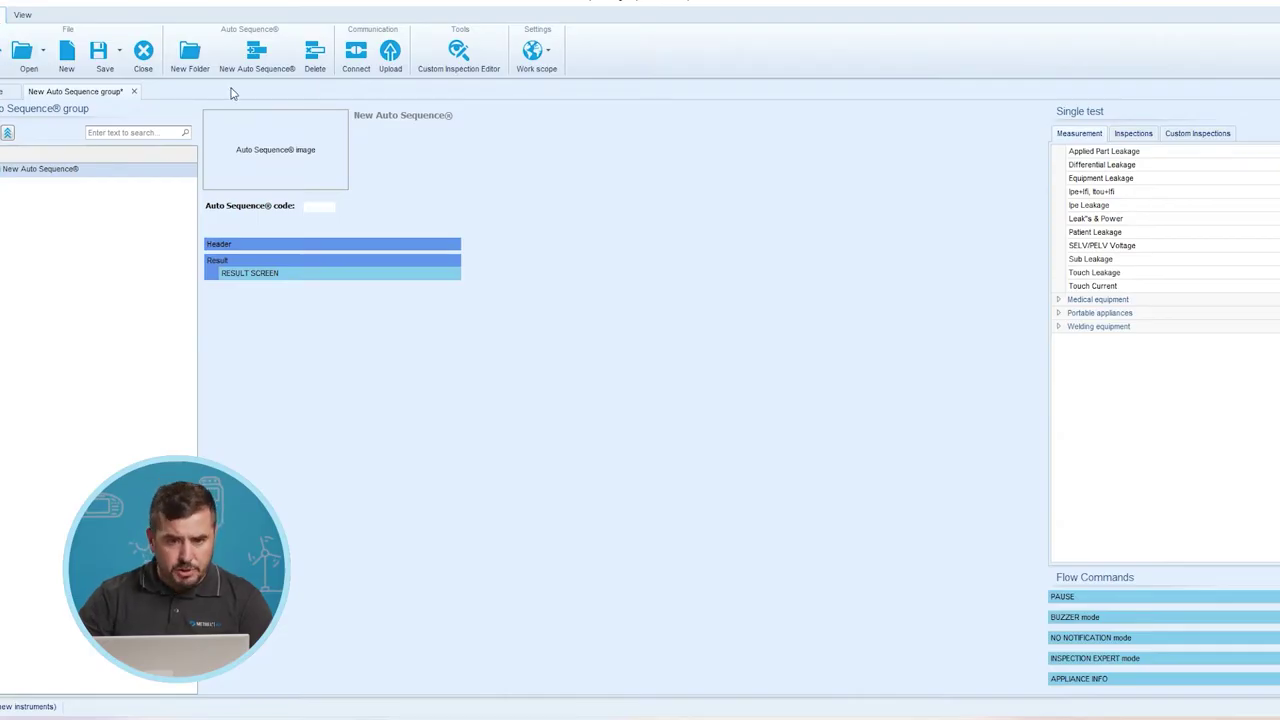
Connect to the instrument through the COM3 measurement instrument USB port and transfer Metrel AS_PAT_GT_MI3360_ang_V4_3 to the computer's MESM folder
left_click(355, 55)
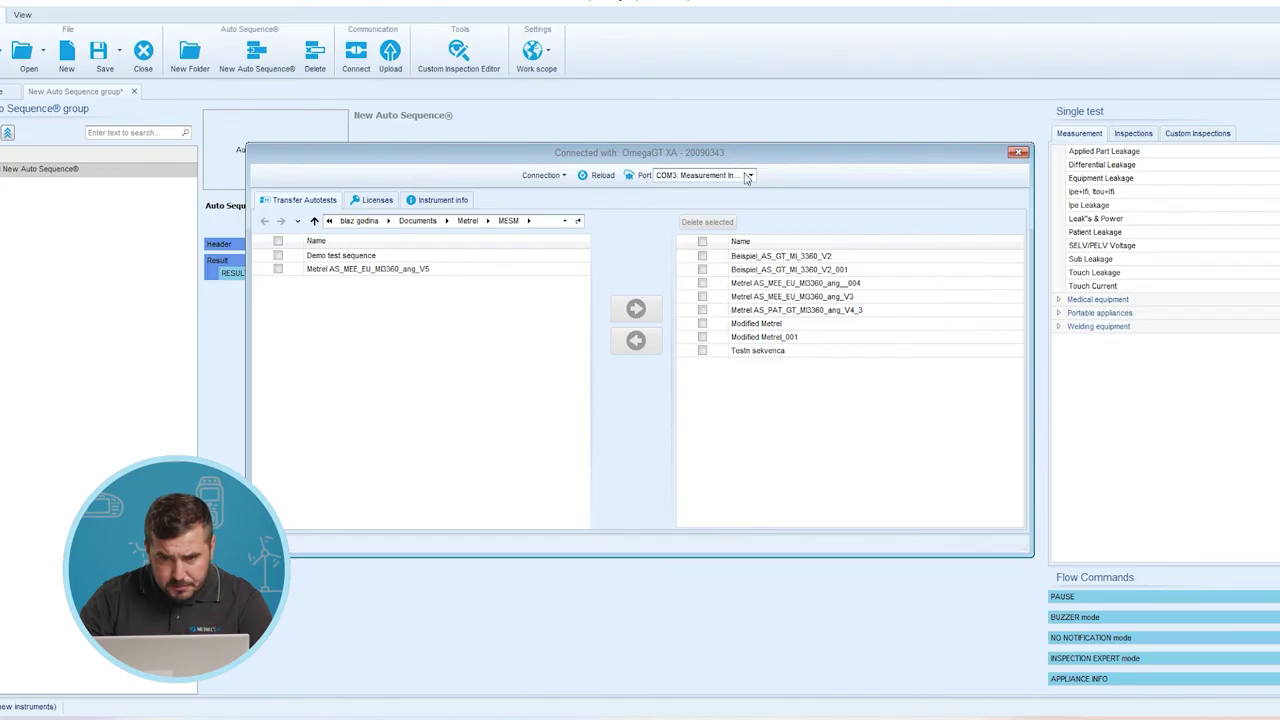
left_click(749, 176)
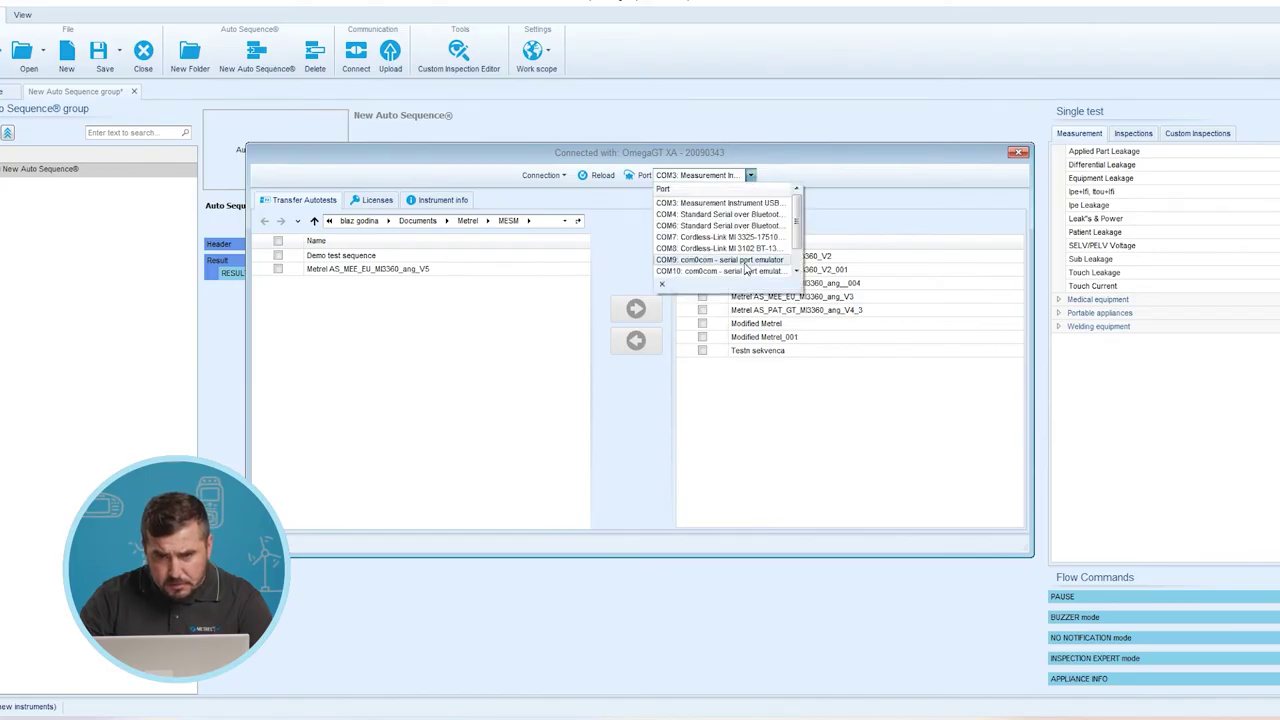
left_click(756, 203)
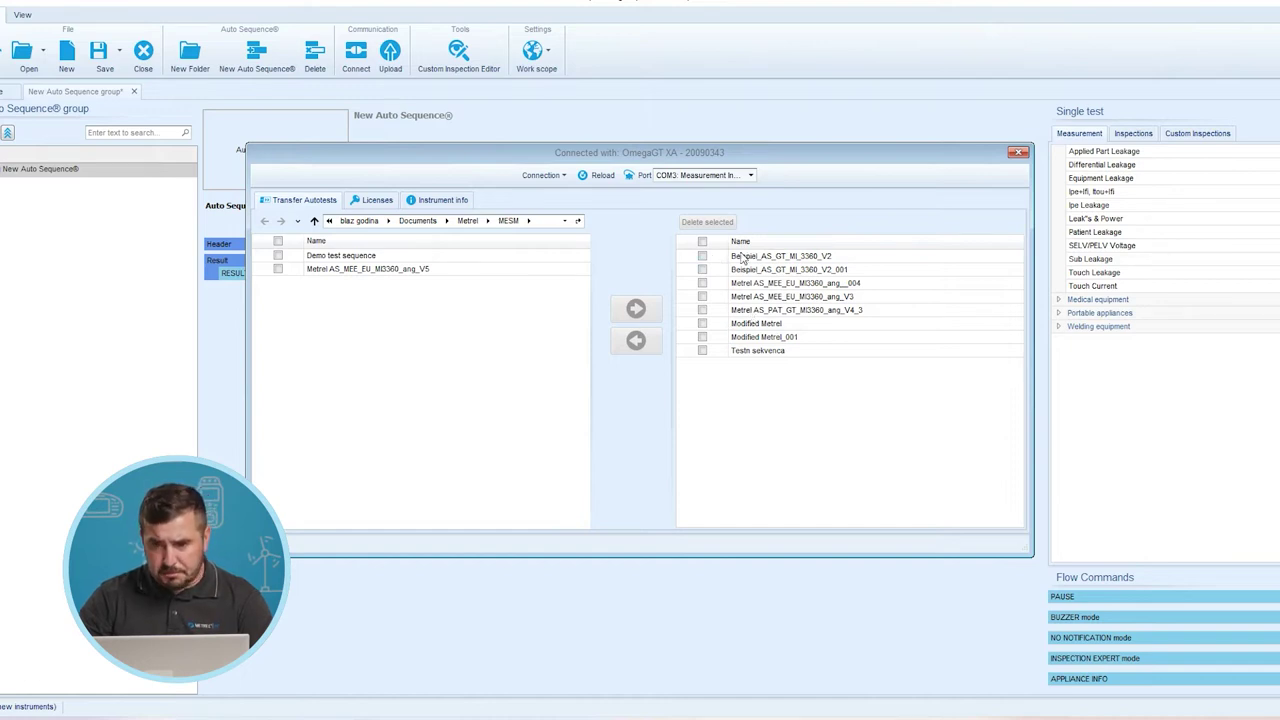
left_click(703, 310)
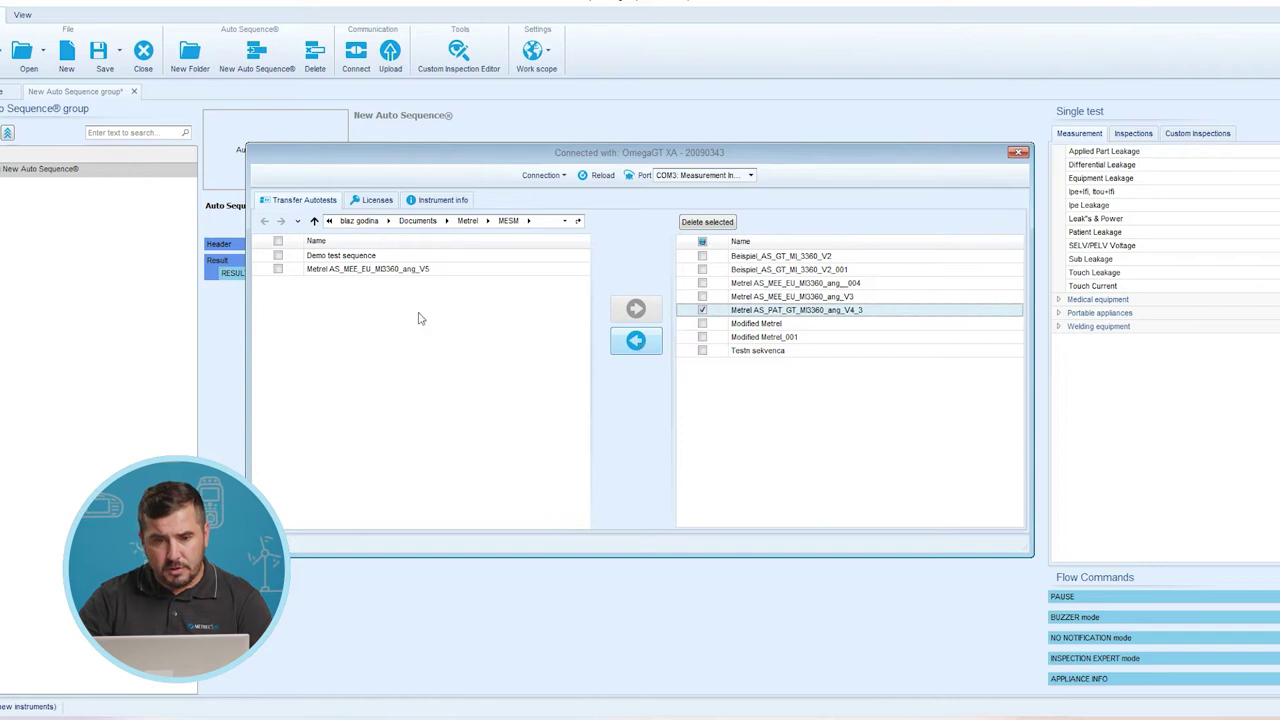
left_click(636, 343)
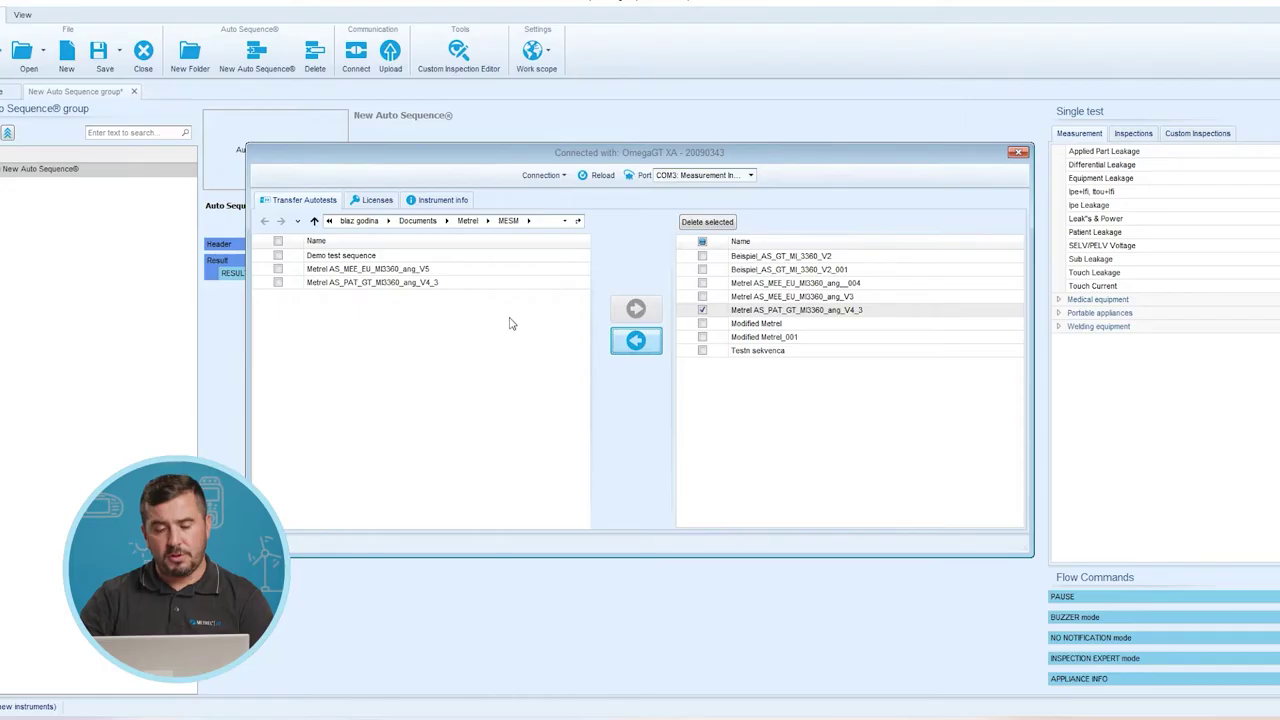
left_click(1018, 152)
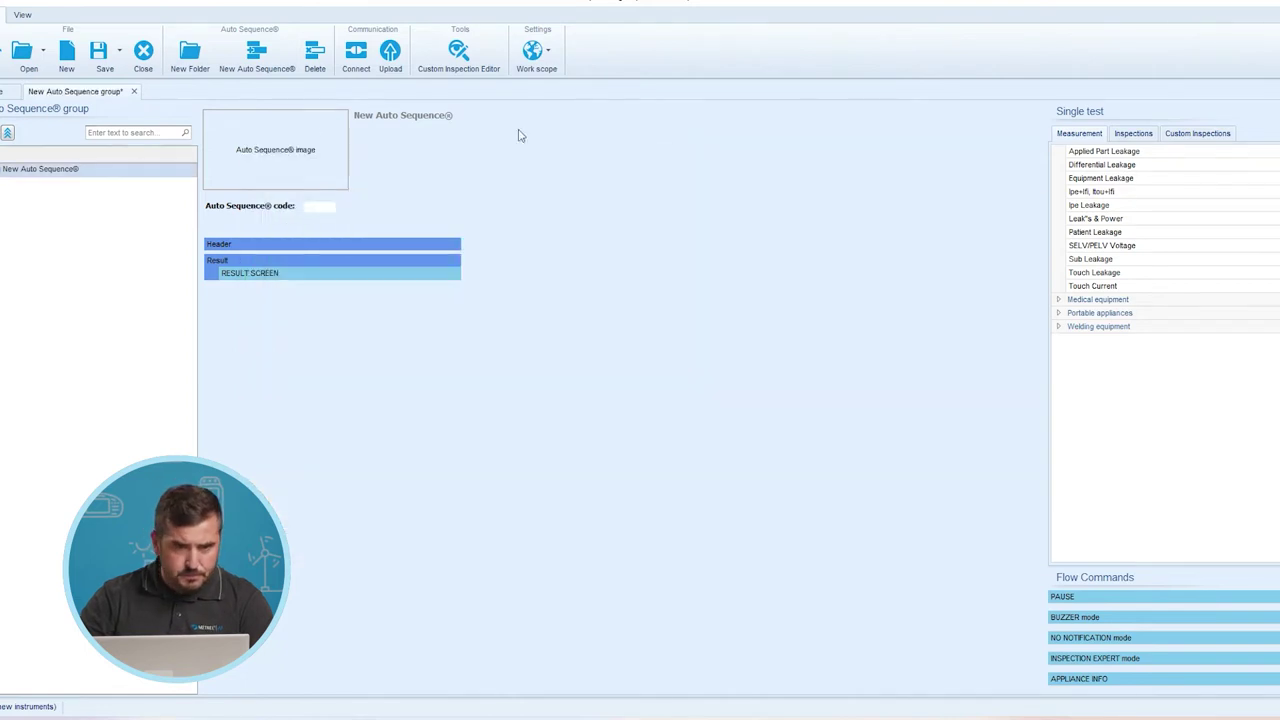
Open the Auto Sequence file Metrel AS_PAT_GT_MI3360_ang_V4_3.atmpx from the MESM folder
left_click(24, 52)
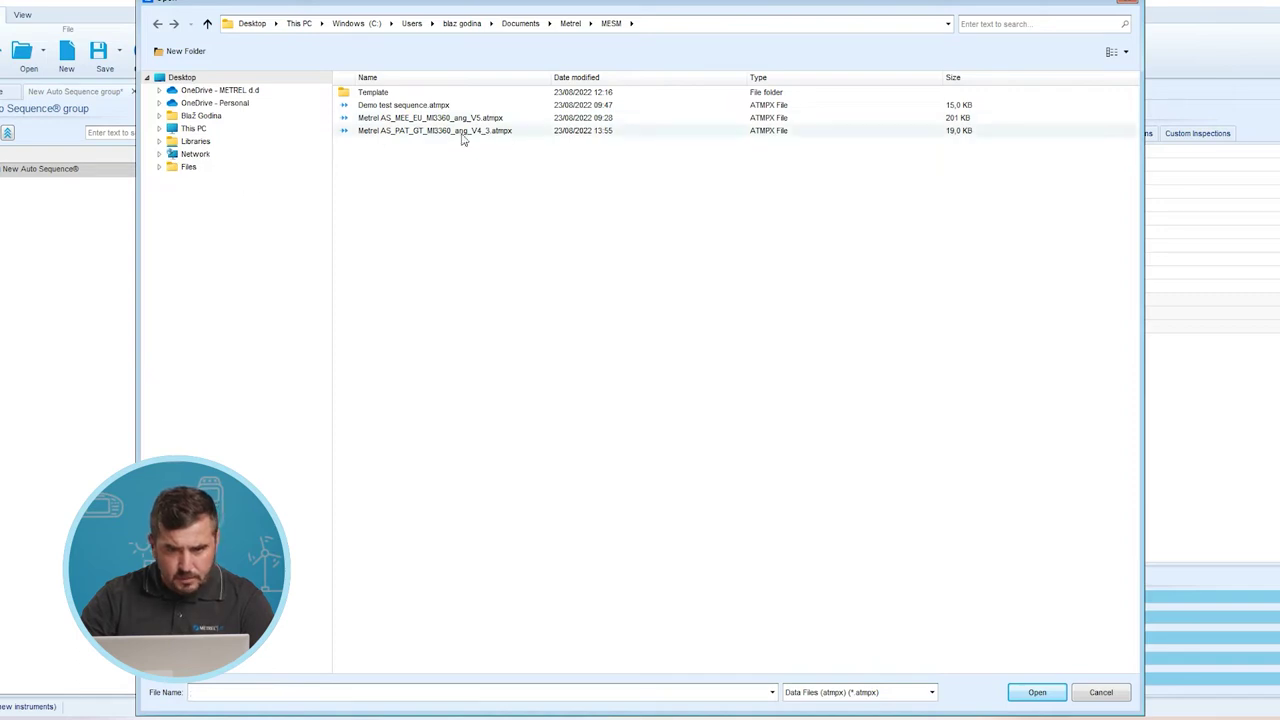
left_click(405, 118)
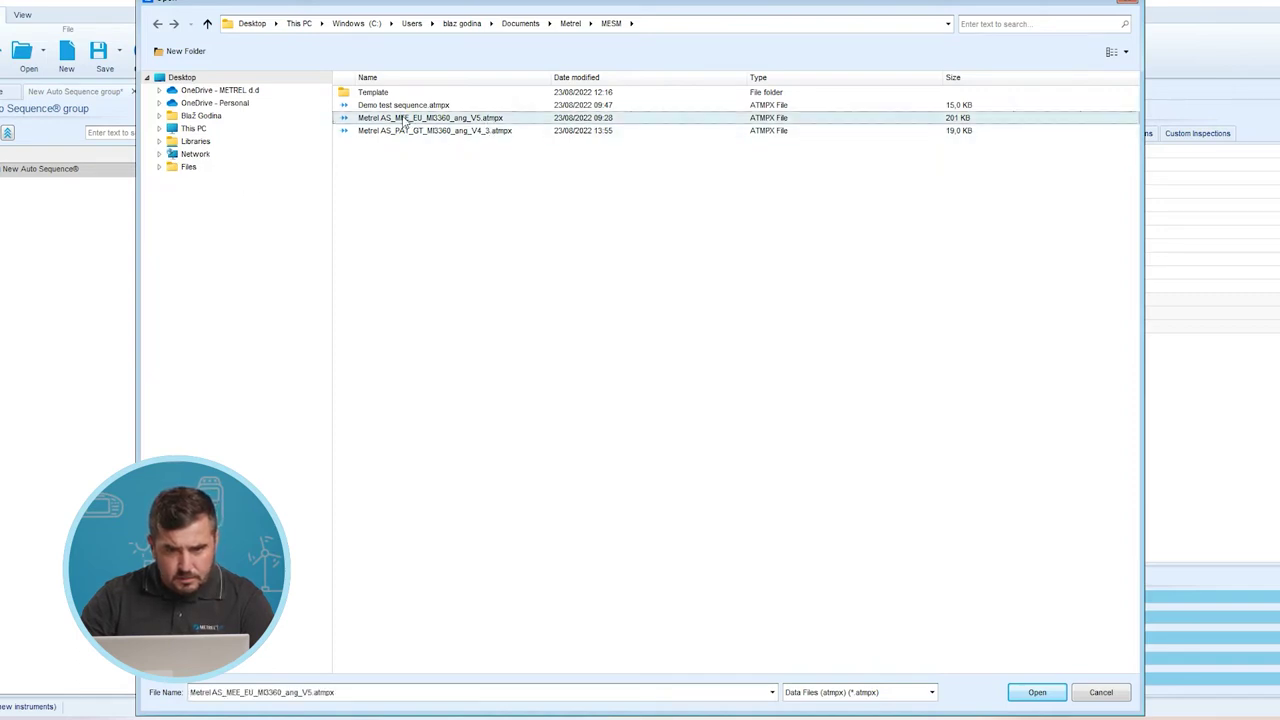
left_click(408, 131)
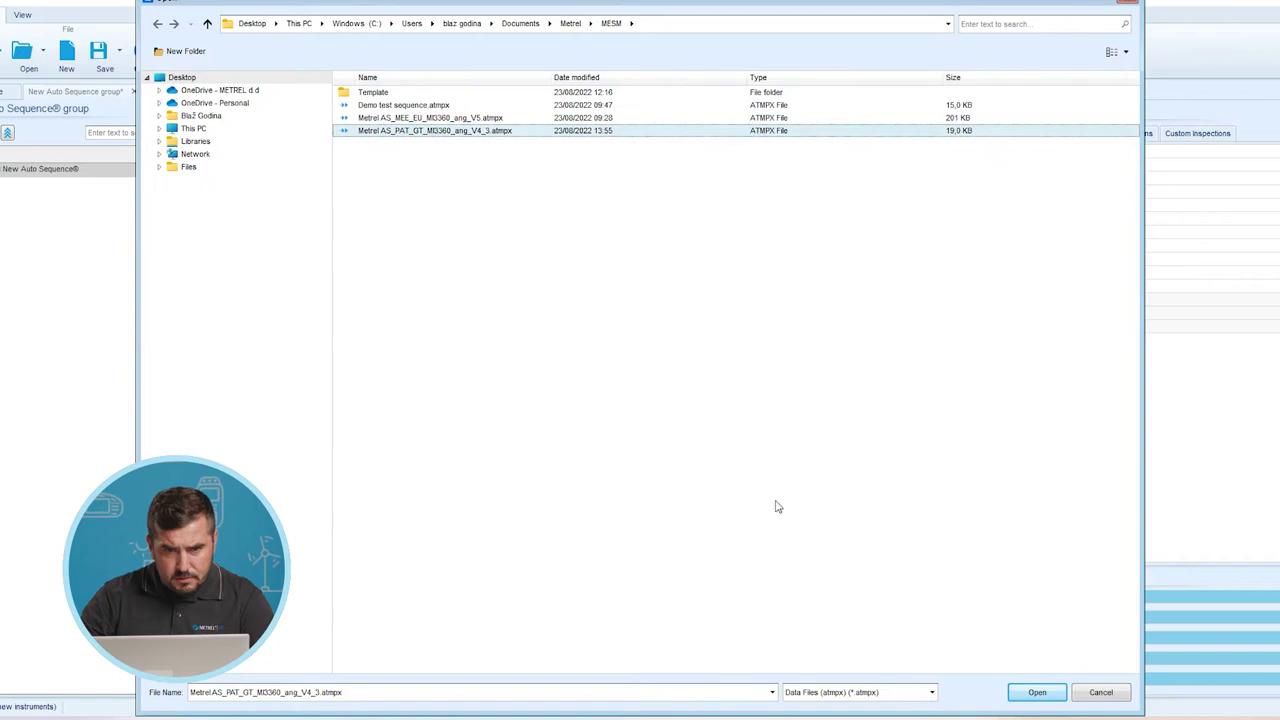
left_click(1037, 693)
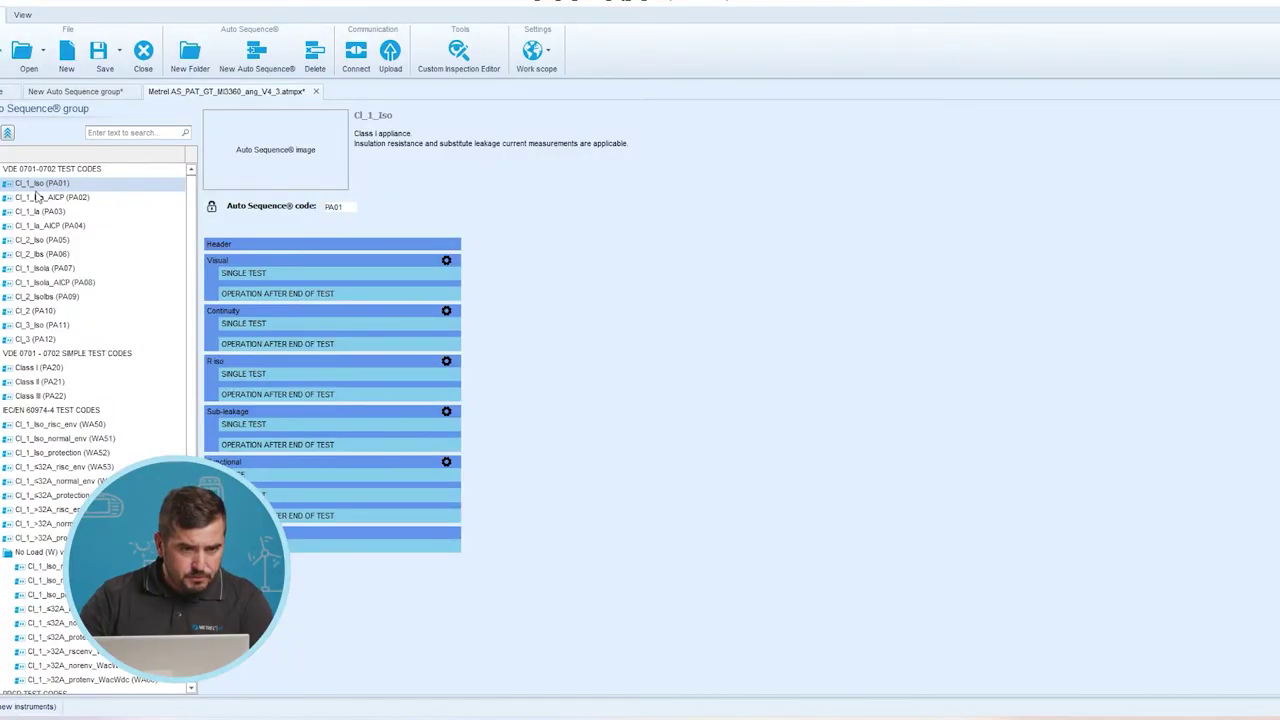
Copy the VDE 0701-0702 TEST CODES folder and paste it into another new Auto Sequence group
left_click(44, 170)
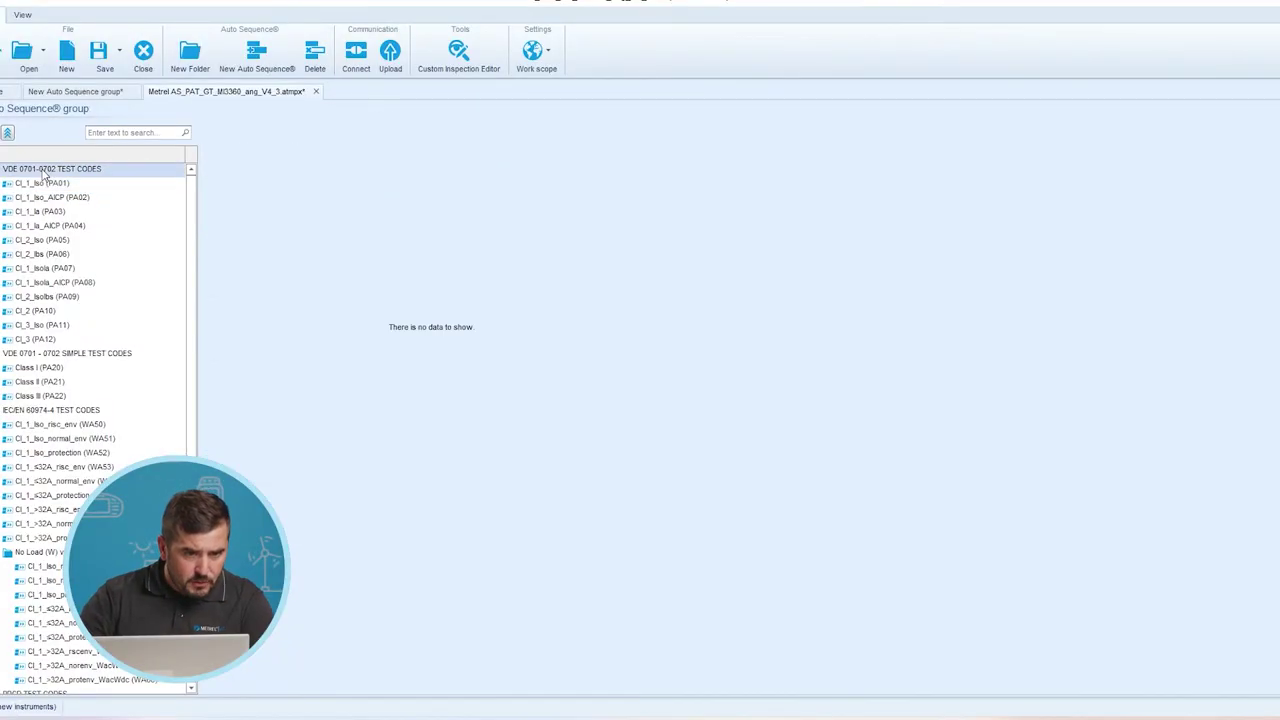
right_click(46, 172)
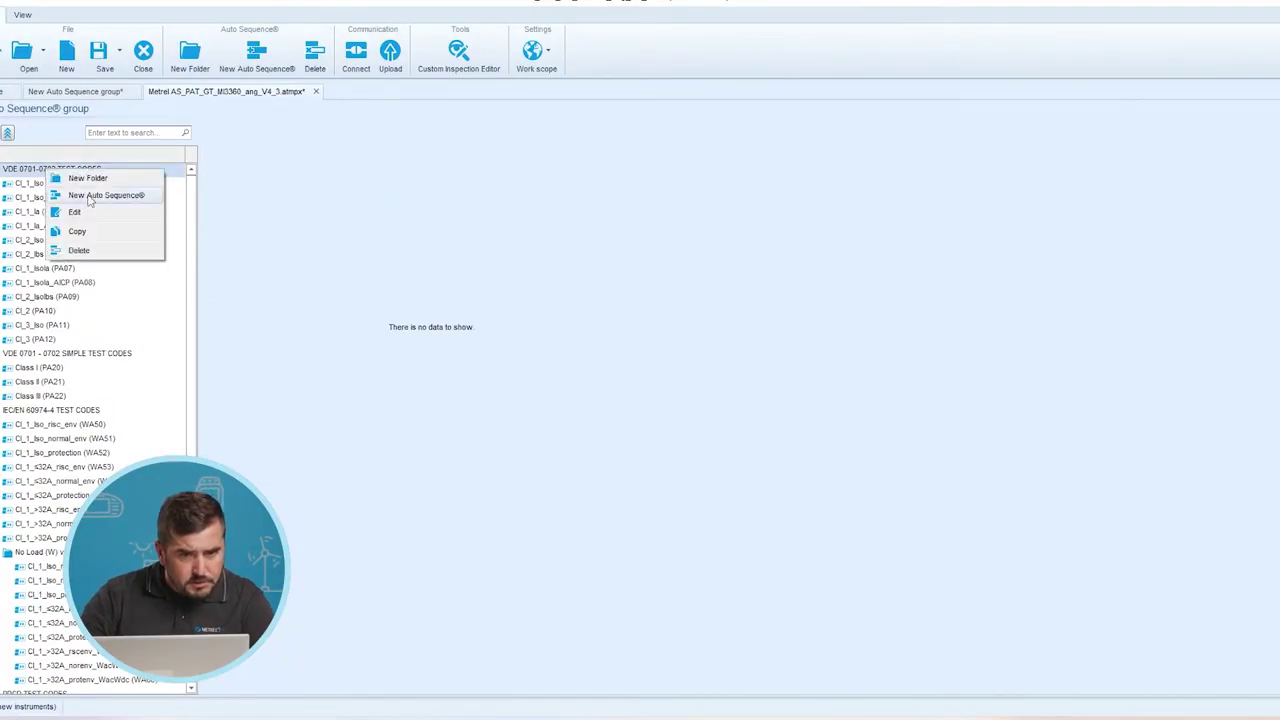
left_click(80, 232)
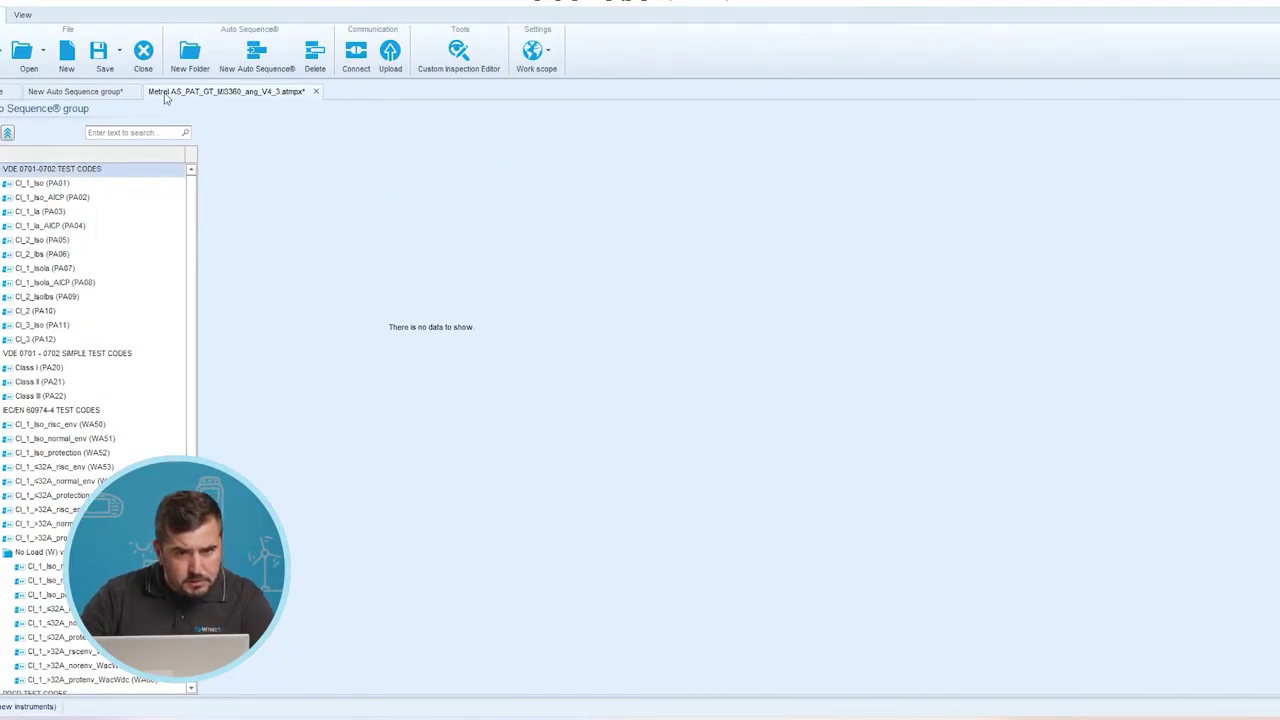
left_click(66, 52)
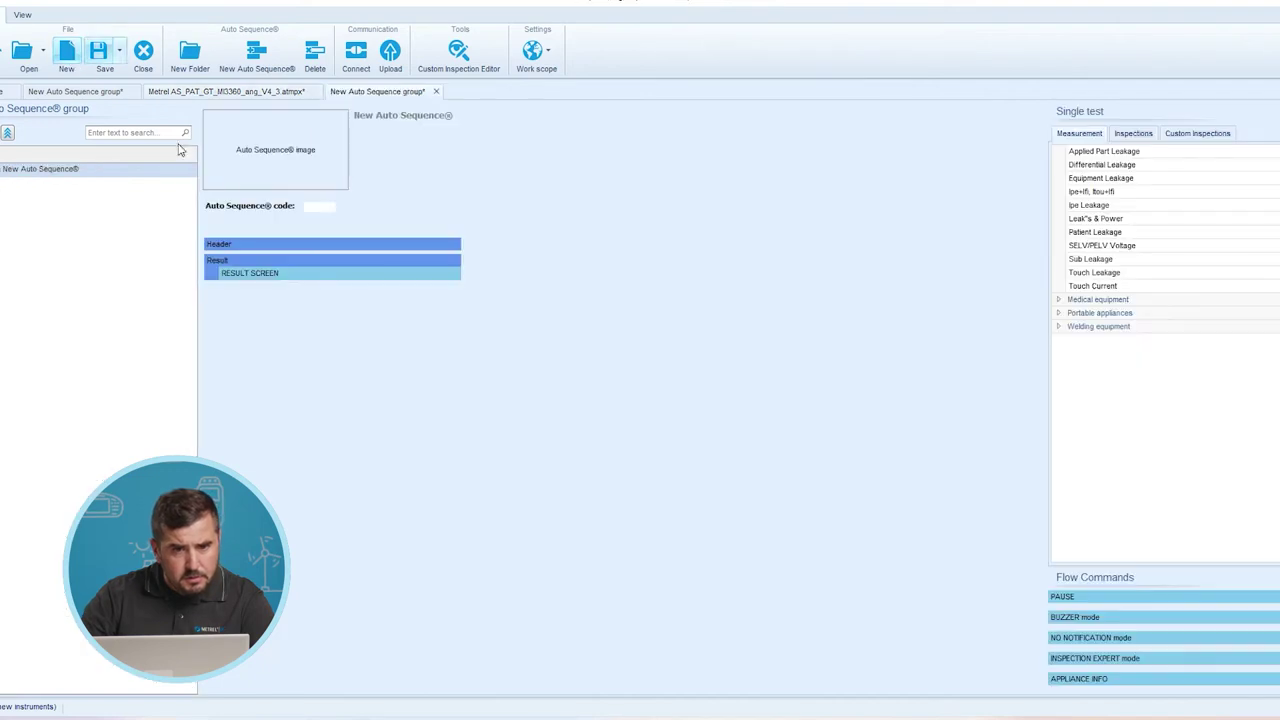
right_click(59, 196)
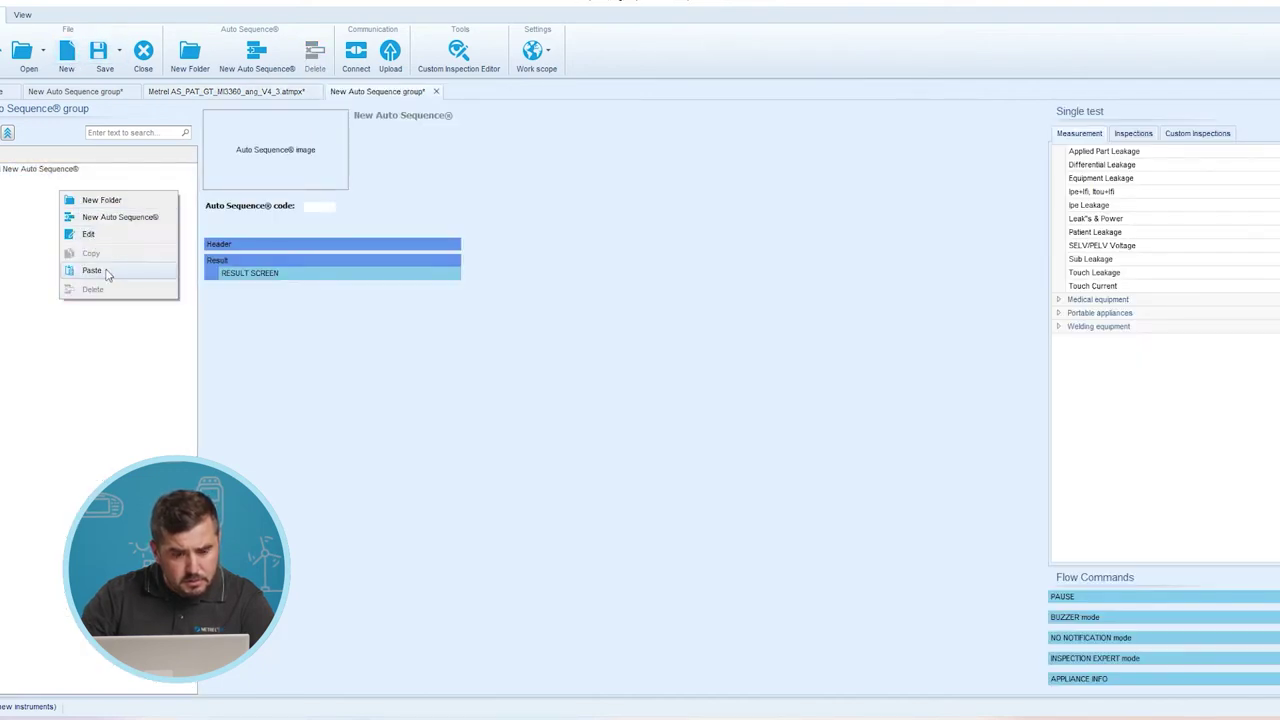
left_click(92, 270)
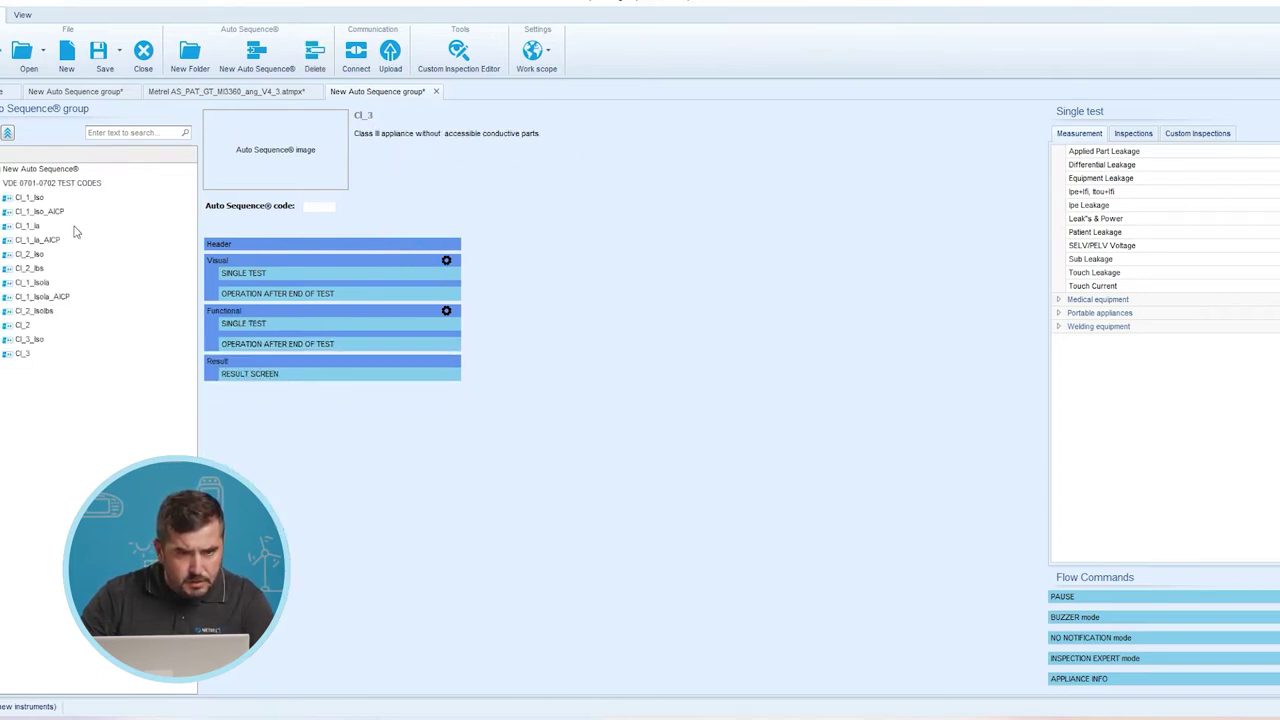
Delete the empty New Auto Sequence from the group that contains the pasted VDE 0701-0702 TEST CODES folder
left_click(30, 172)
right_click(33, 170)
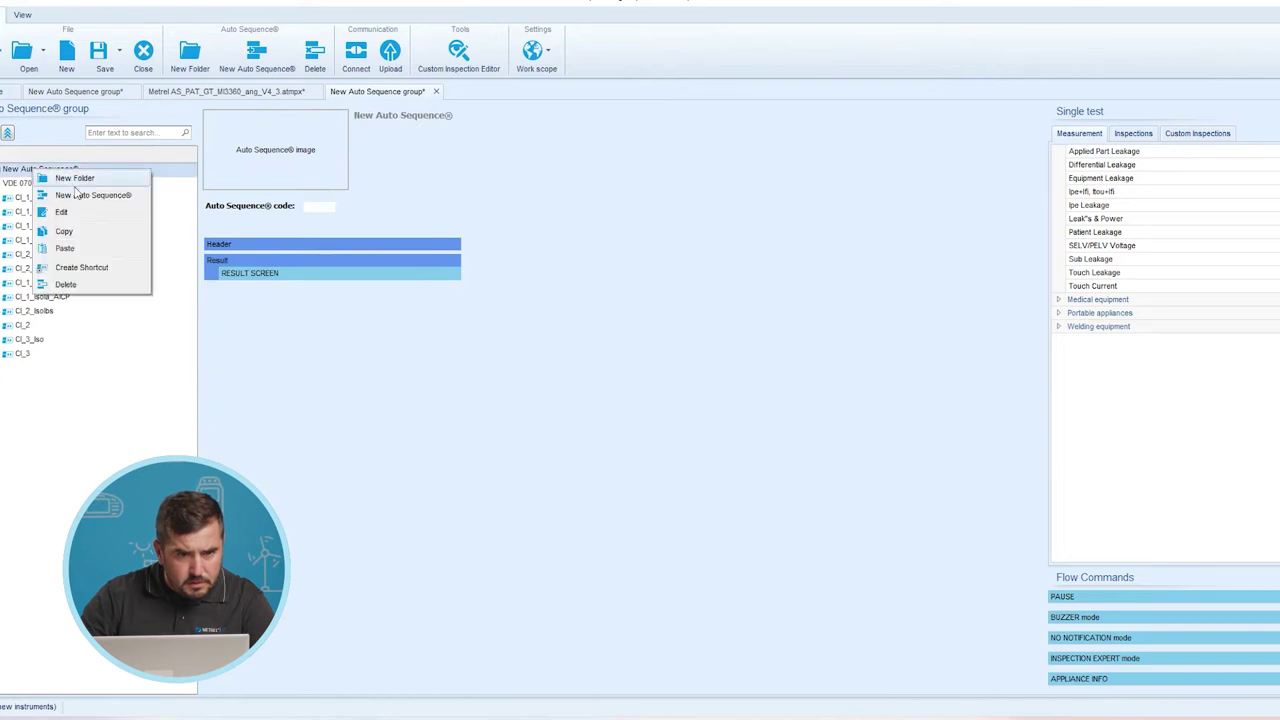
left_click(65, 285)
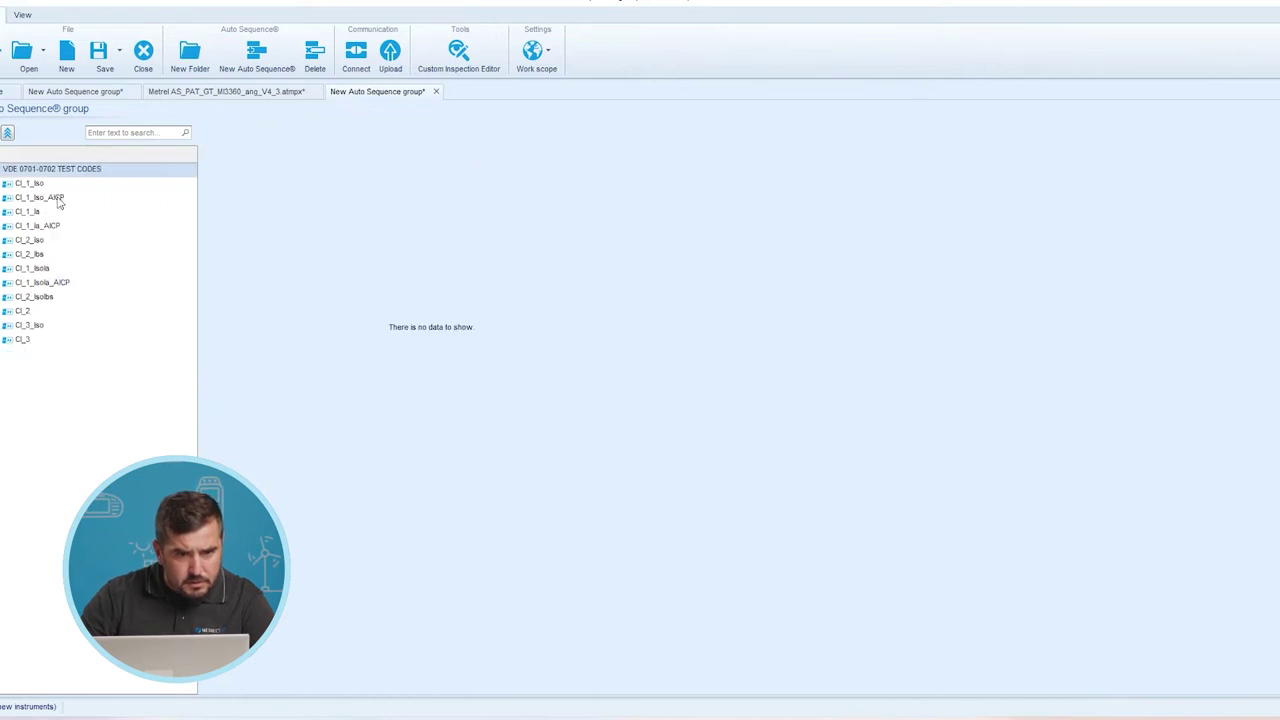
Examine the Cl_1_Iso (PA01) sequence in the original file and the single tests available for medical equipment and portable appliances
left_click(180, 92)
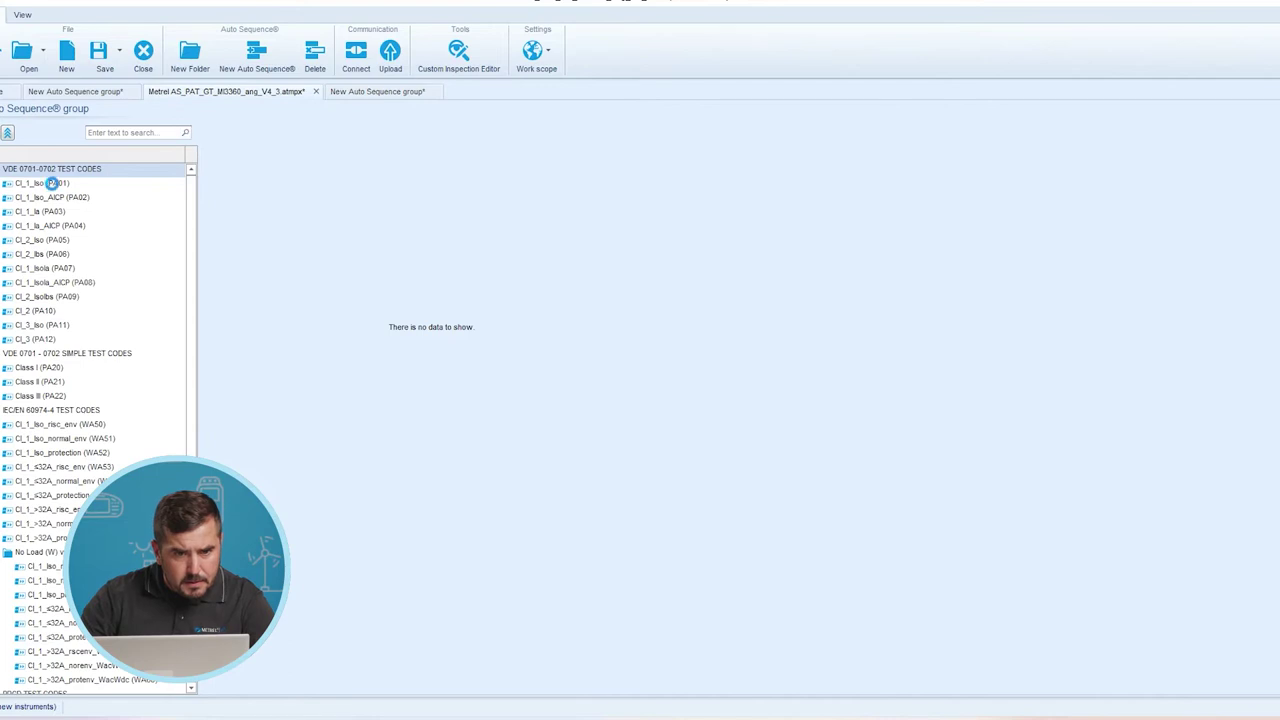
left_click(55, 184)
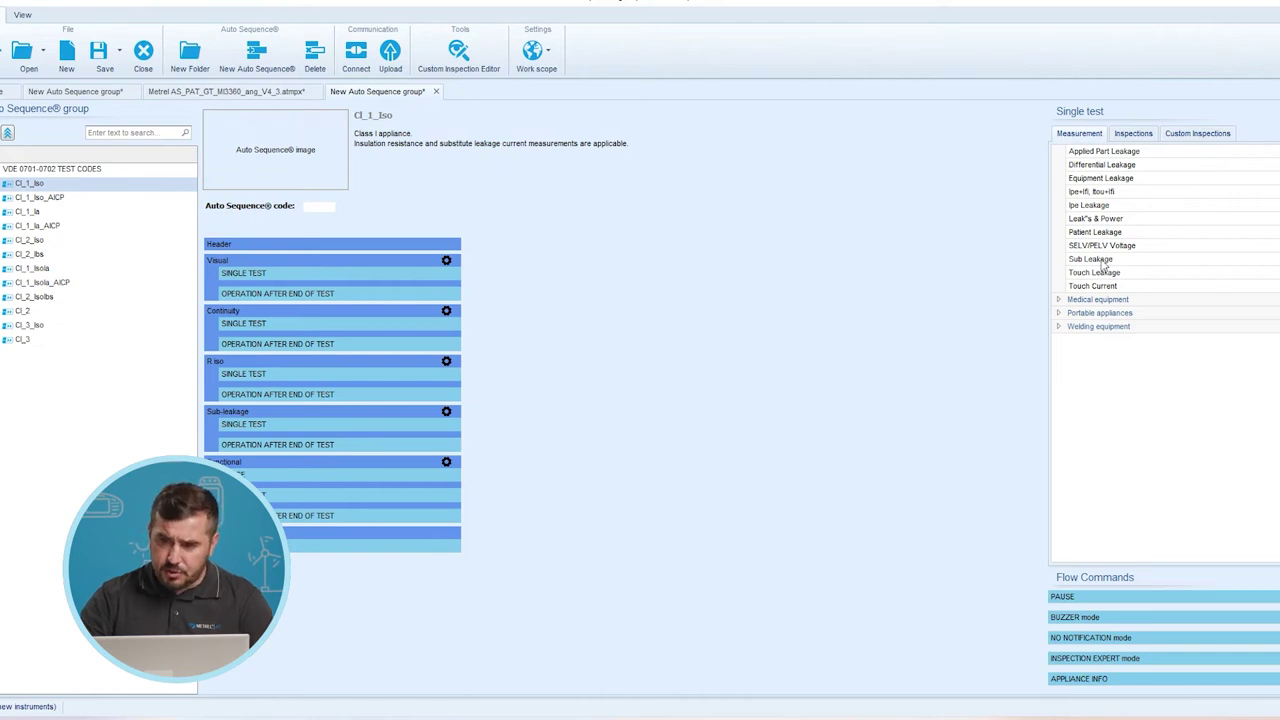
left_click(1059, 299)
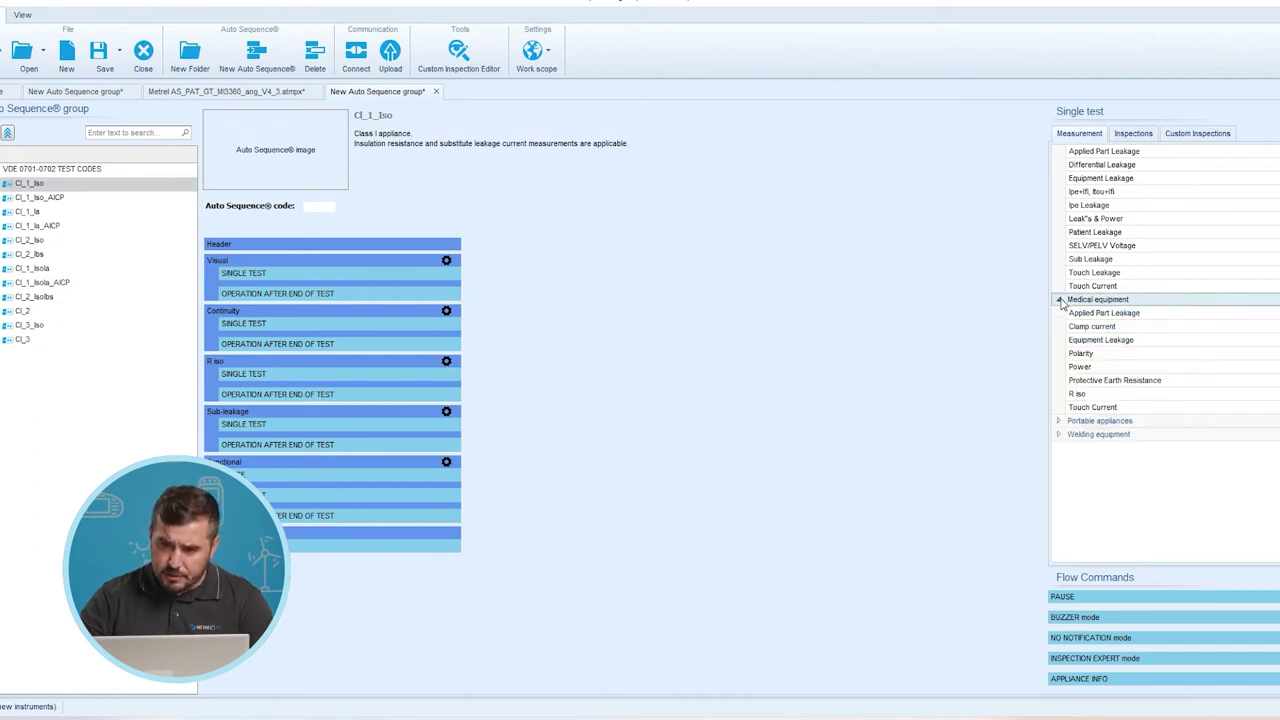
left_click(1060, 422)
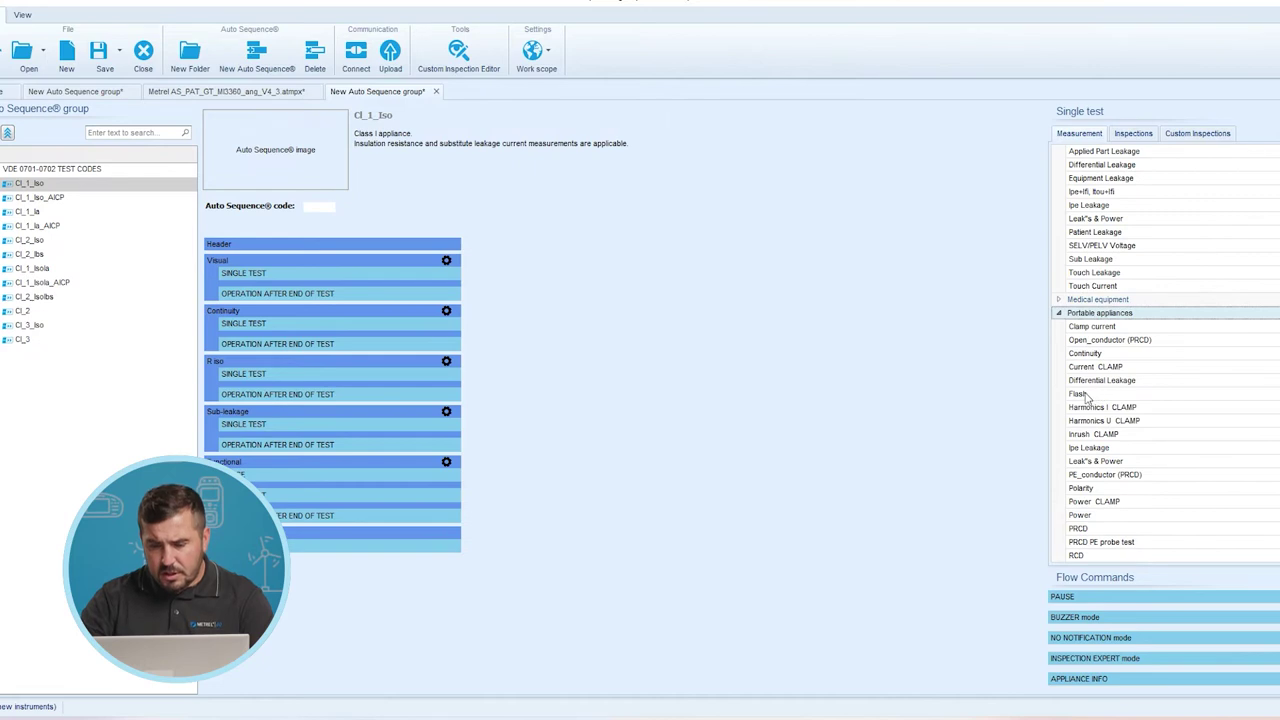
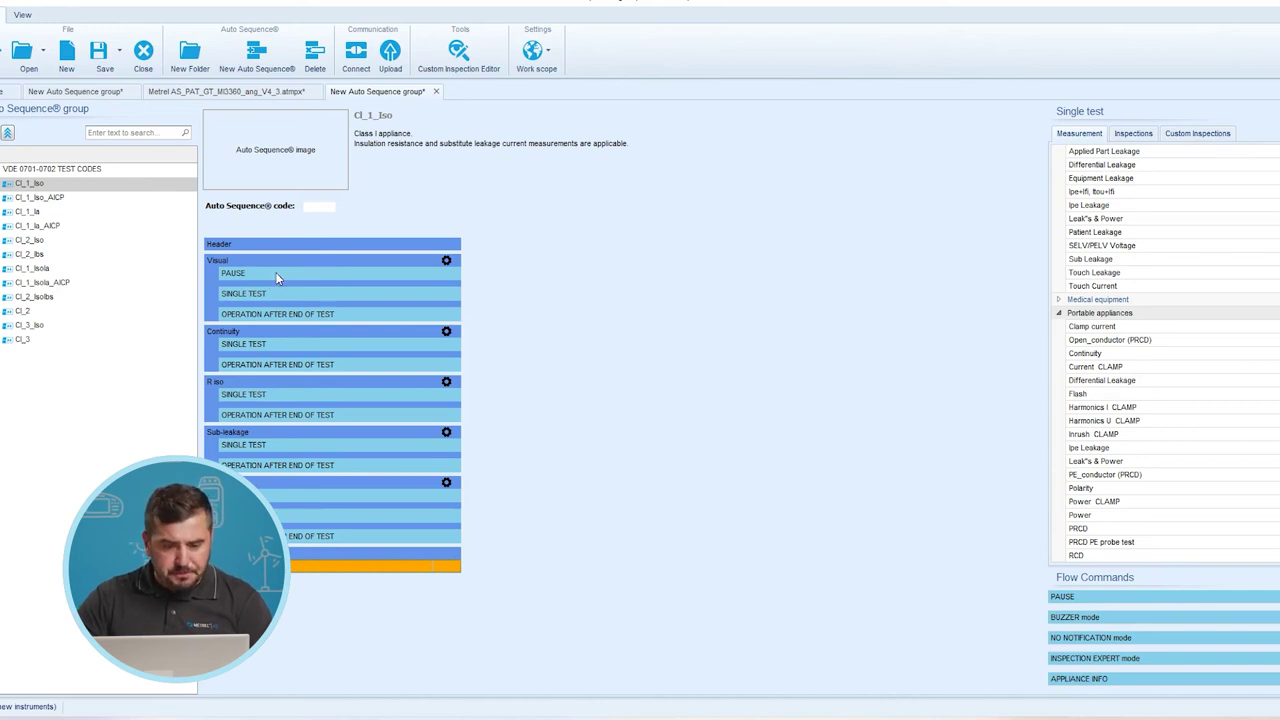
Try the Show picture pause type for the PAUSE command in the Visual test and browse for an image
double_click(278, 273)
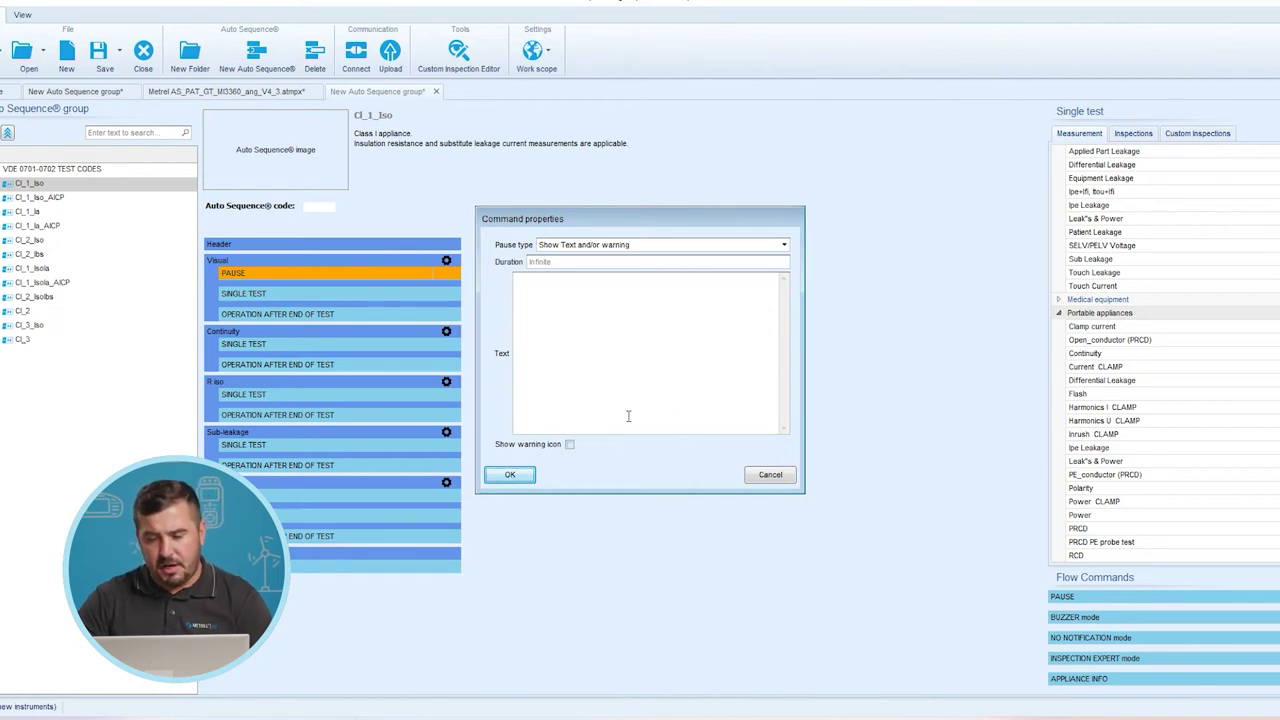
left_click(784, 246)
left_click(569, 266)
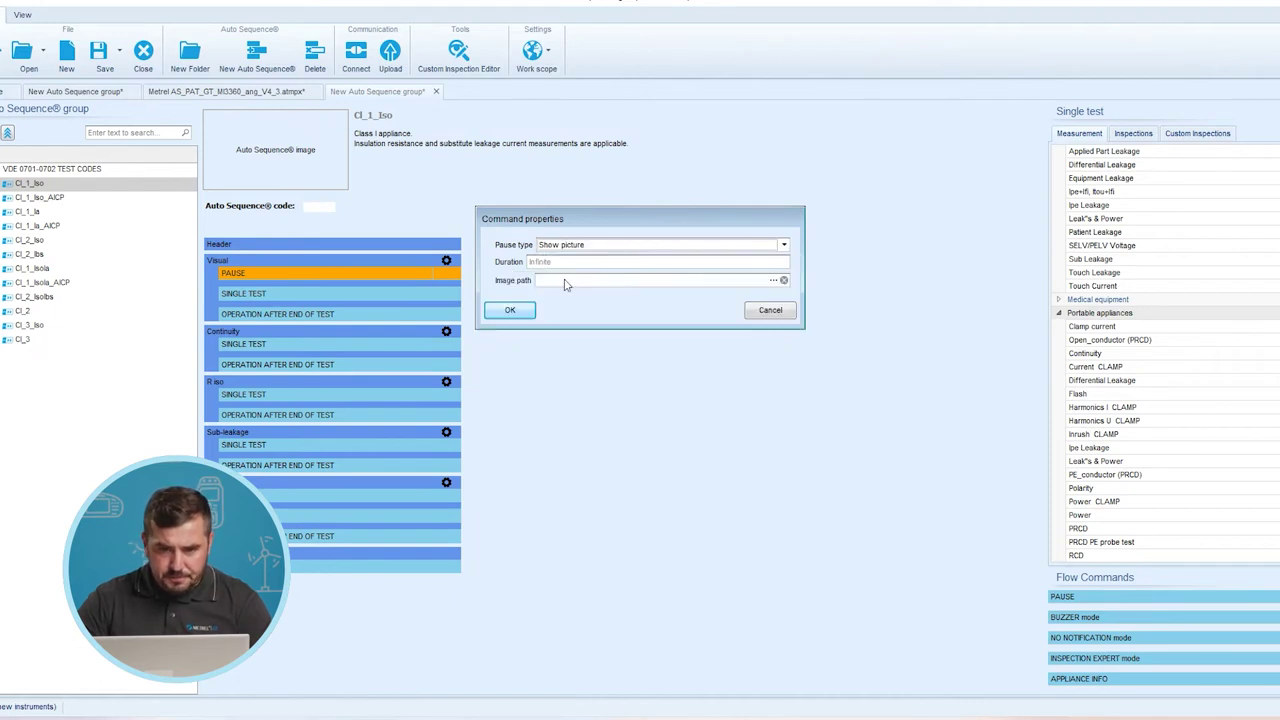
left_click(773, 281)
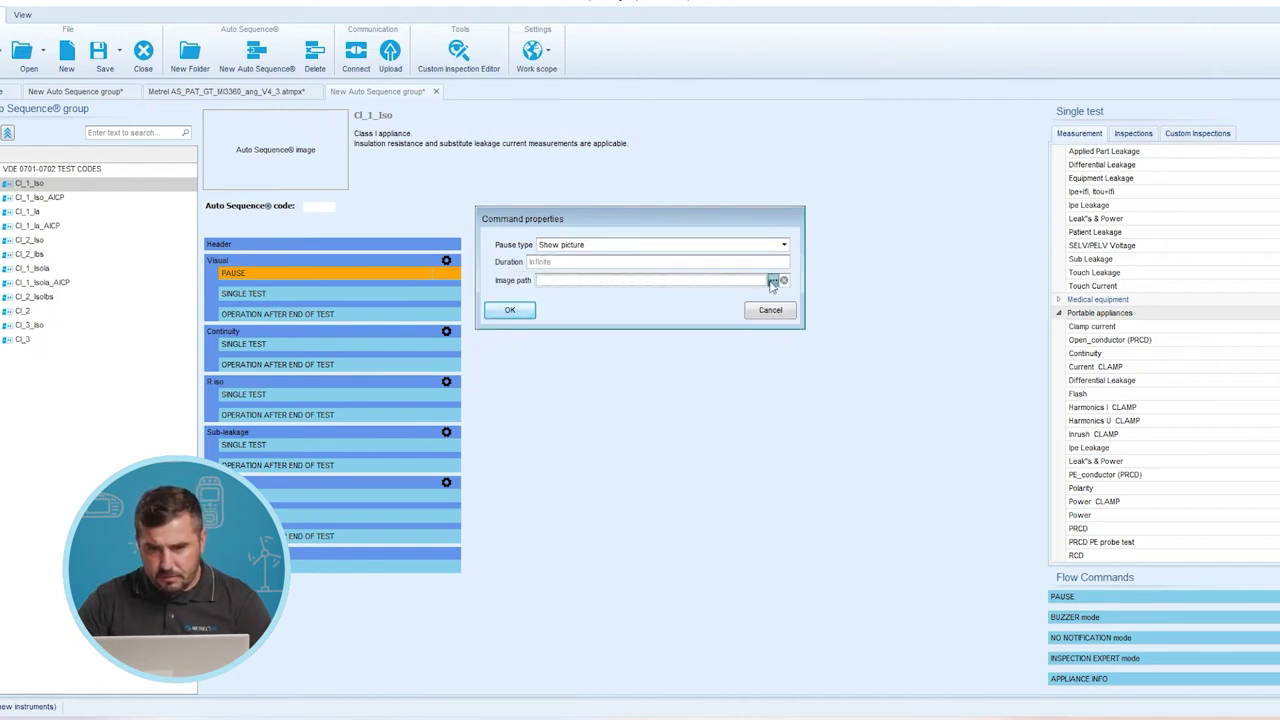
left_click(1102, 691)
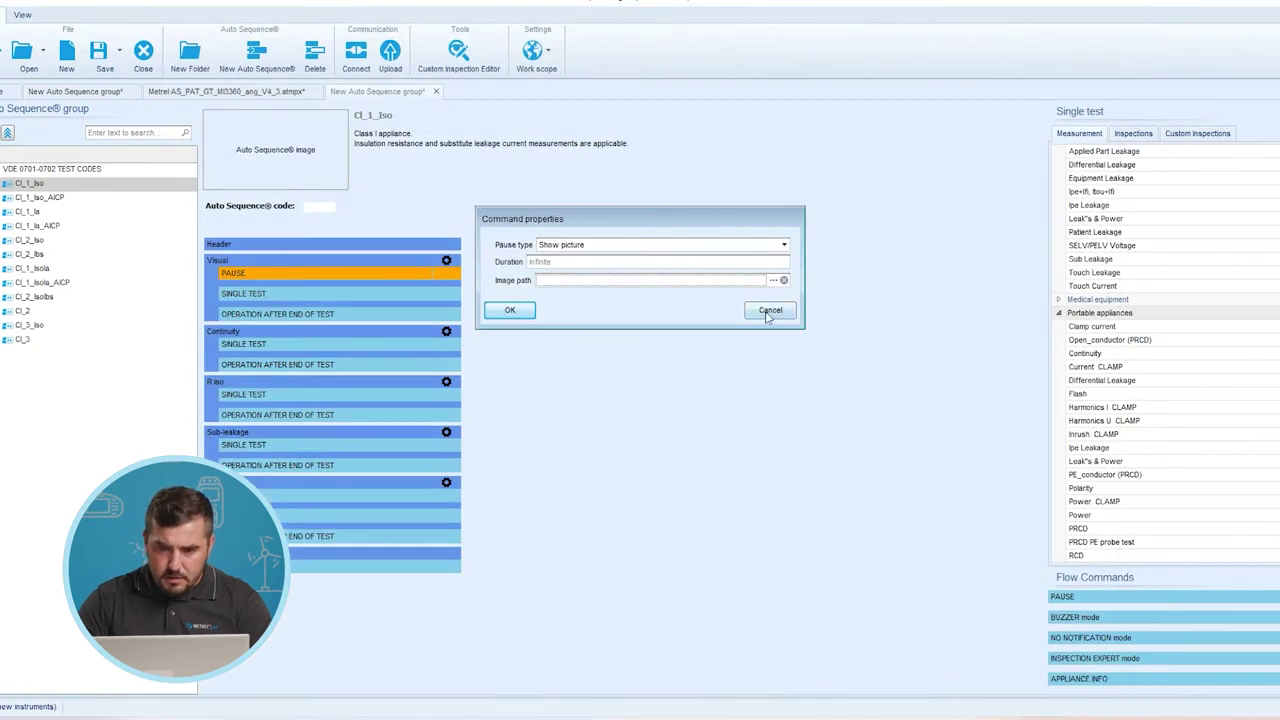
left_click(769, 311)
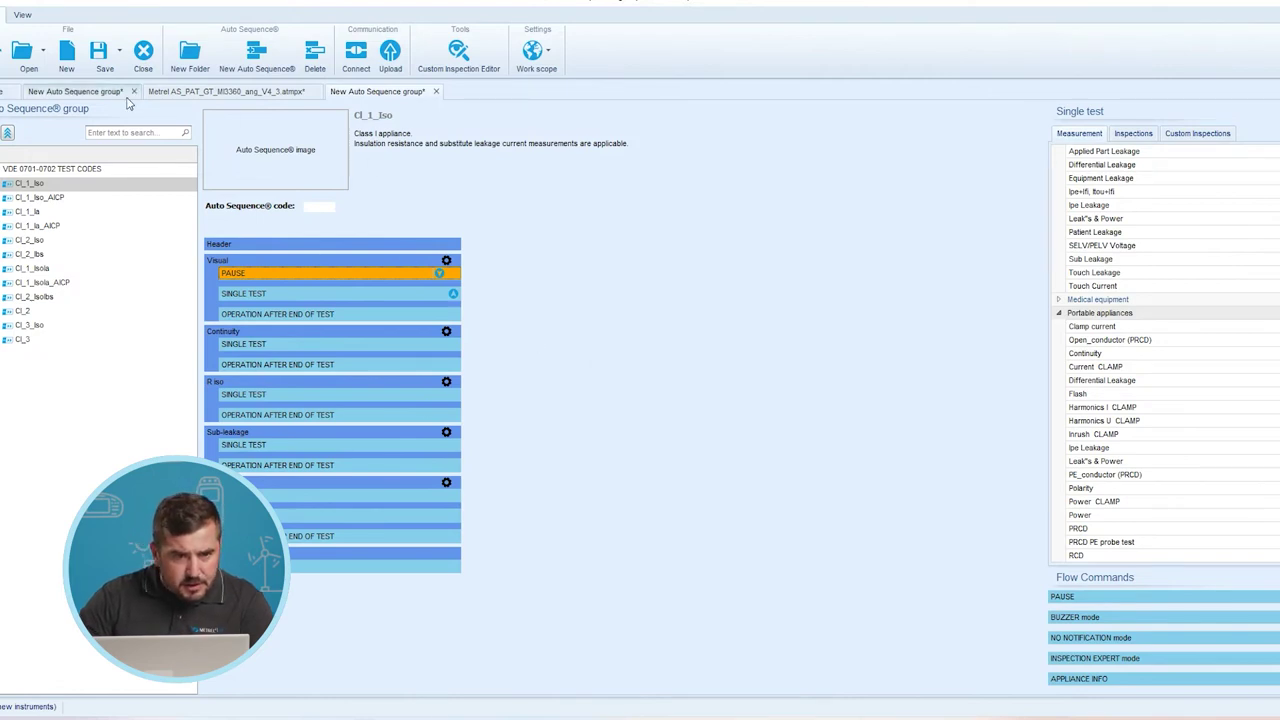
Create another new Auto Sequence group and add a PAUSE flow command to the sequence's Header
left_click(66, 50)
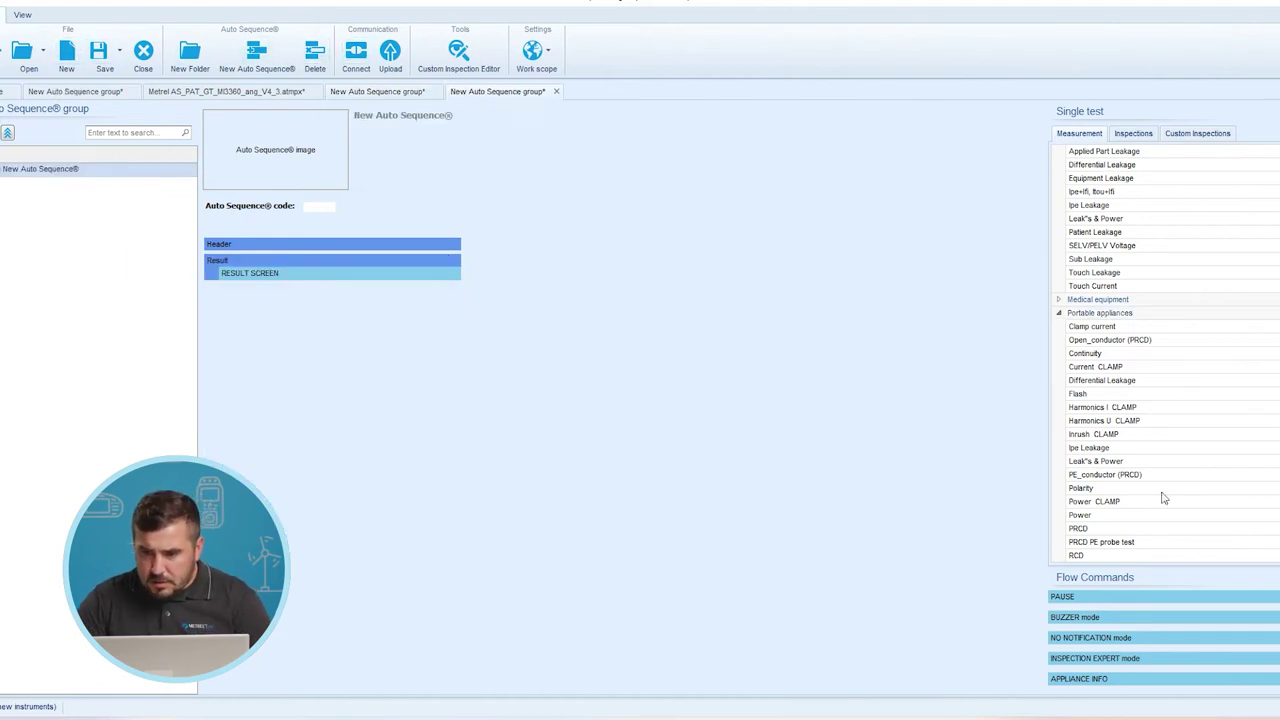
left_click_drag(1093, 603, 282, 245)
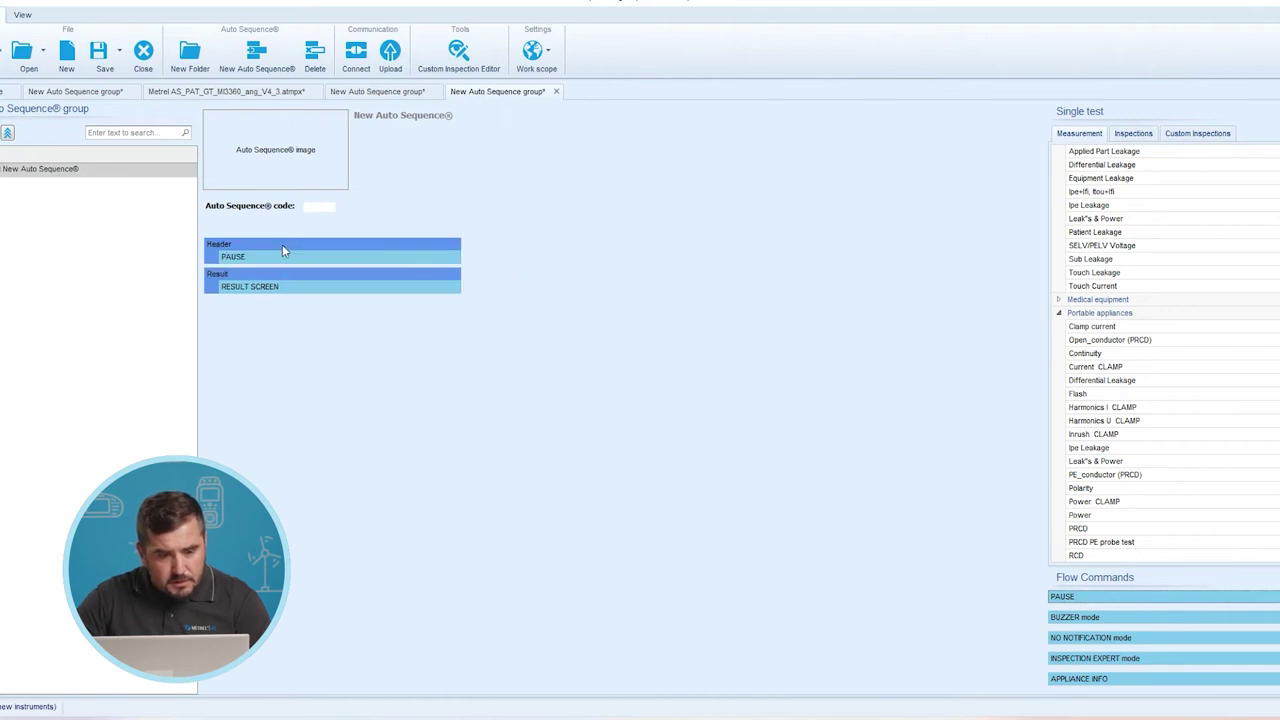
Try the Show Text and/or warning pause type for the Header's PAUSE command with the warning icon enabled
double_click(296, 258)
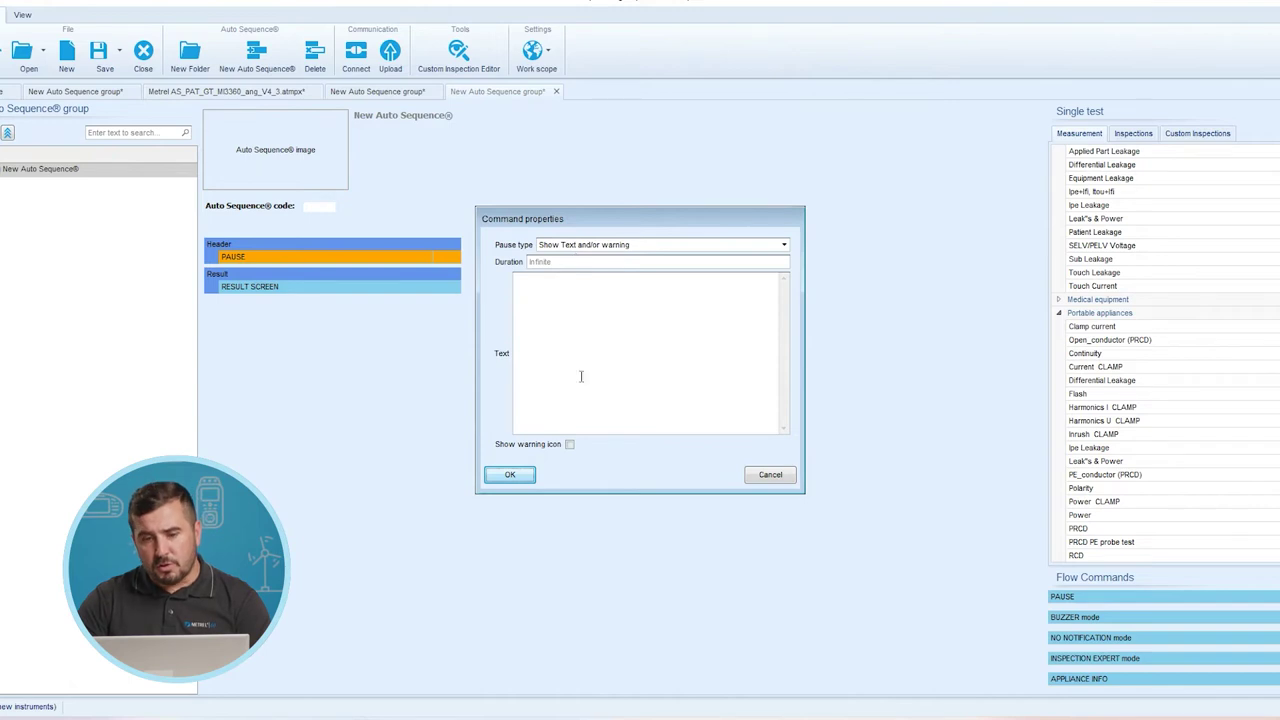
left_click(569, 445)
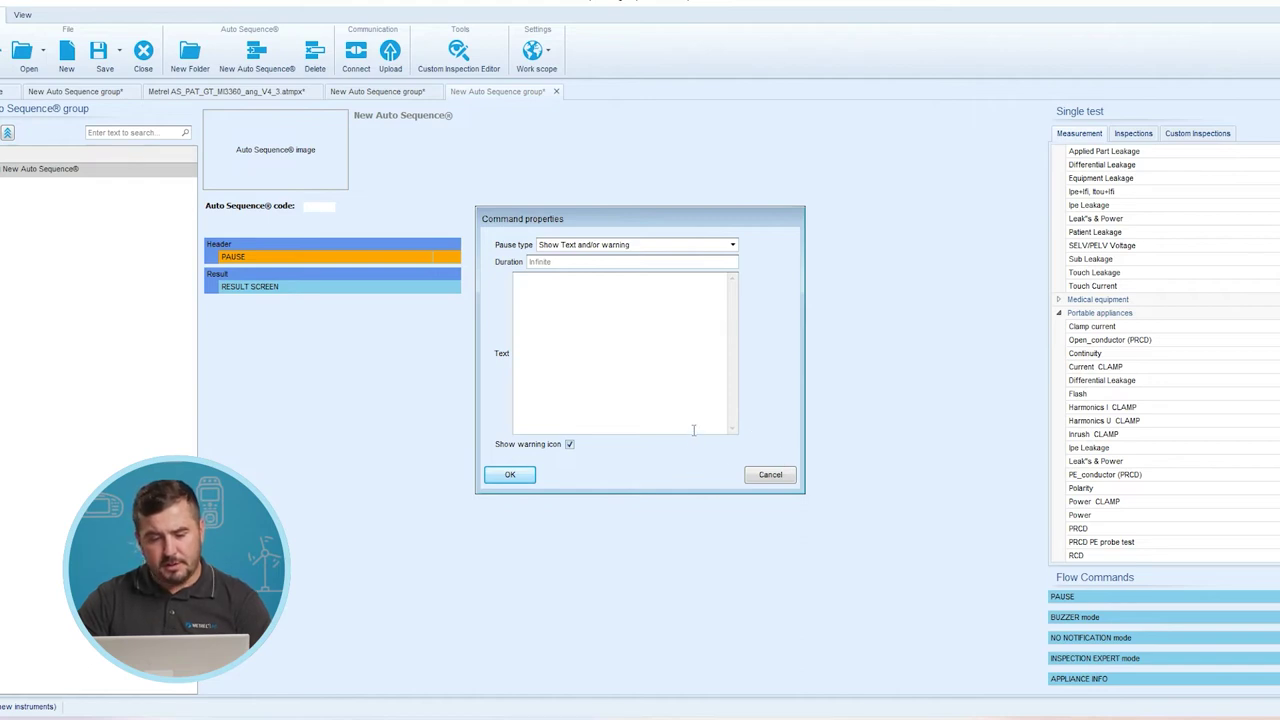
left_click(579, 351)
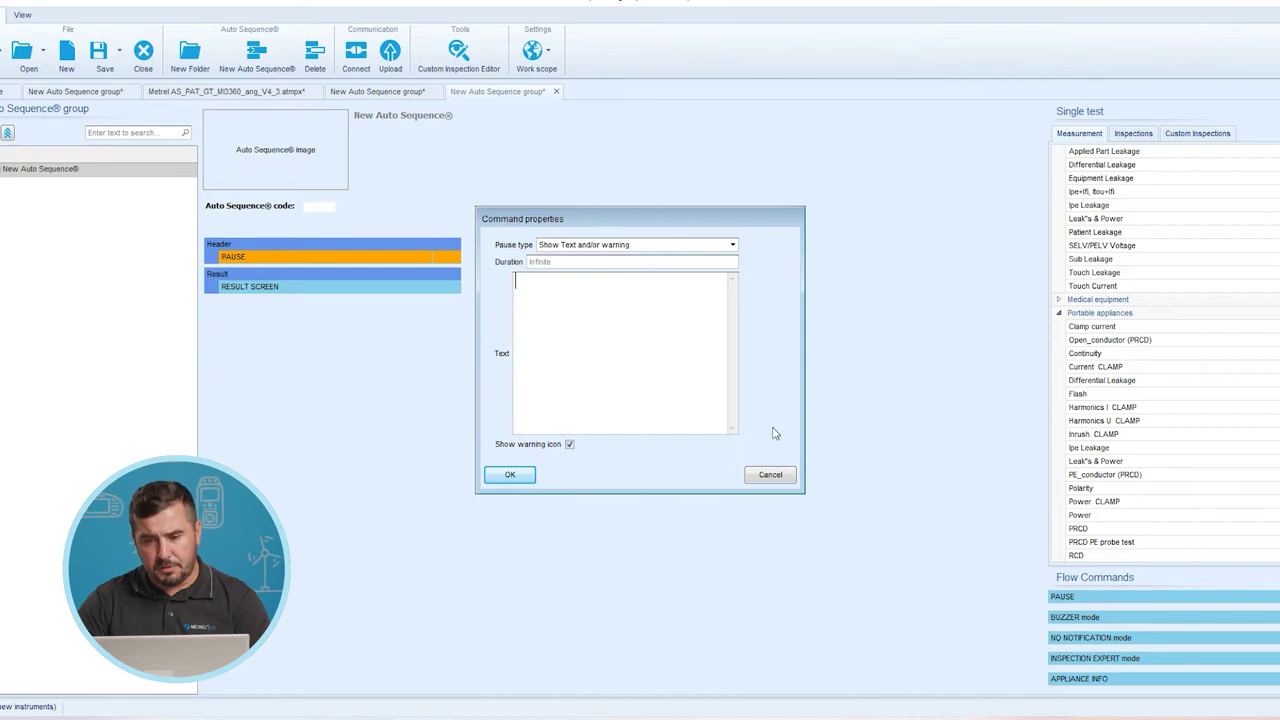
left_click(776, 476)
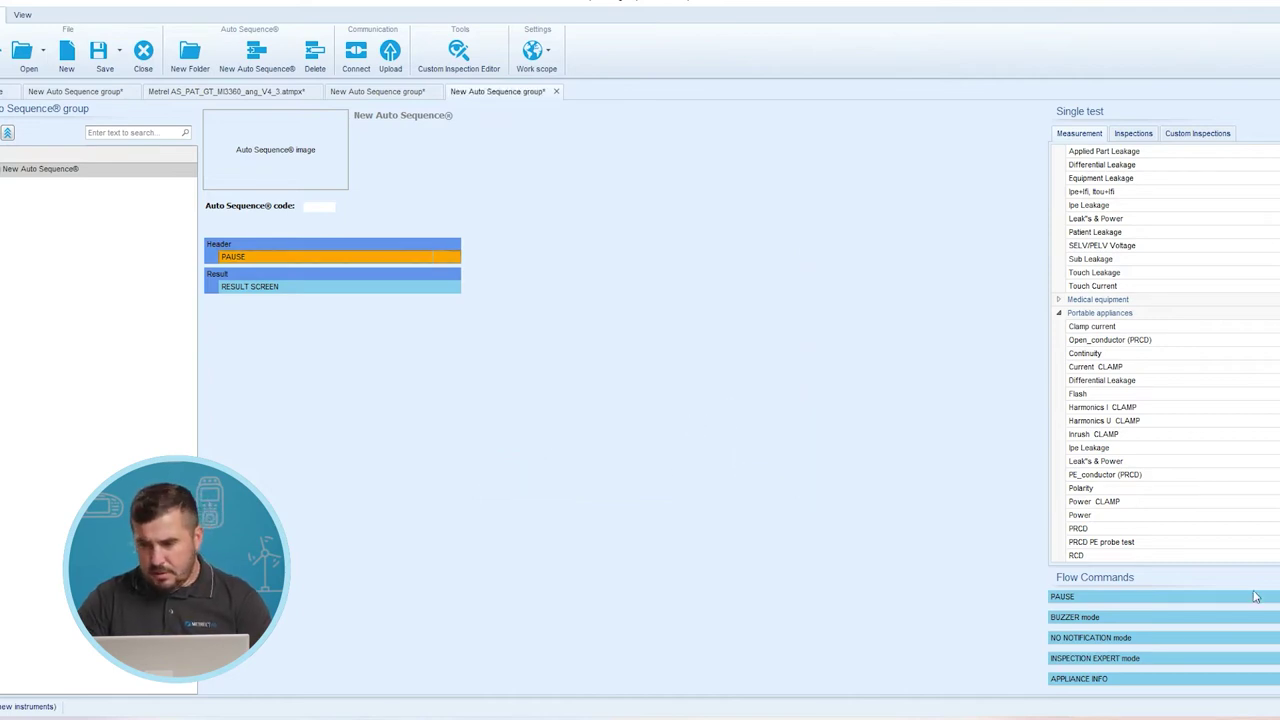
Add a BUZZER mode flow command above RESULT SCREEN in the Result section and try its On and Off states
left_click_drag(1105, 621, 285, 289)
left_click(285, 289)
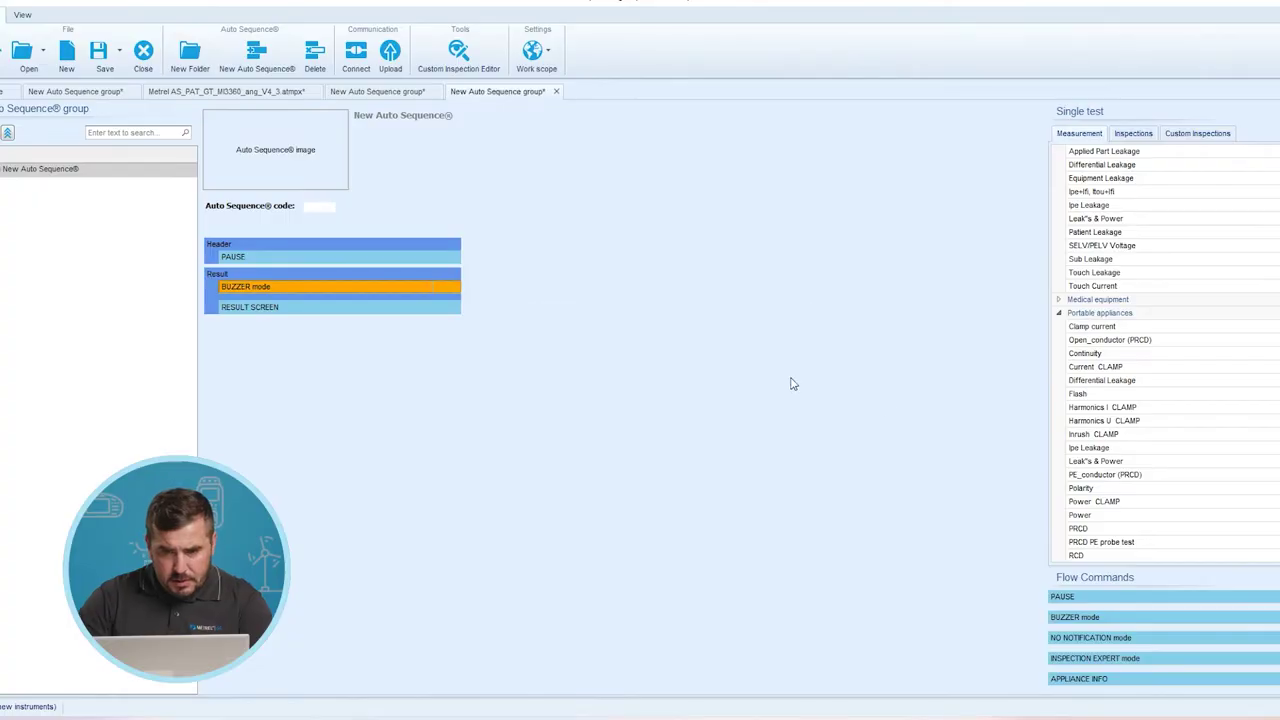
double_click(304, 288)
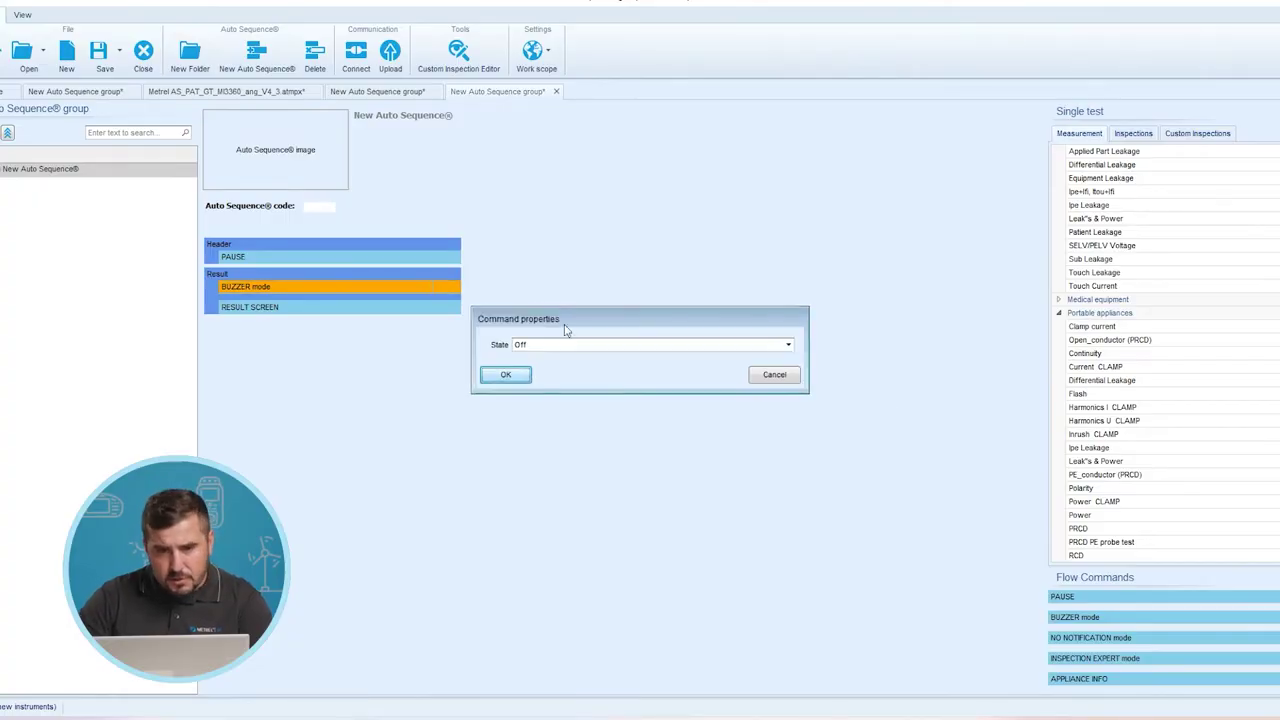
left_click(580, 346)
left_click(534, 357)
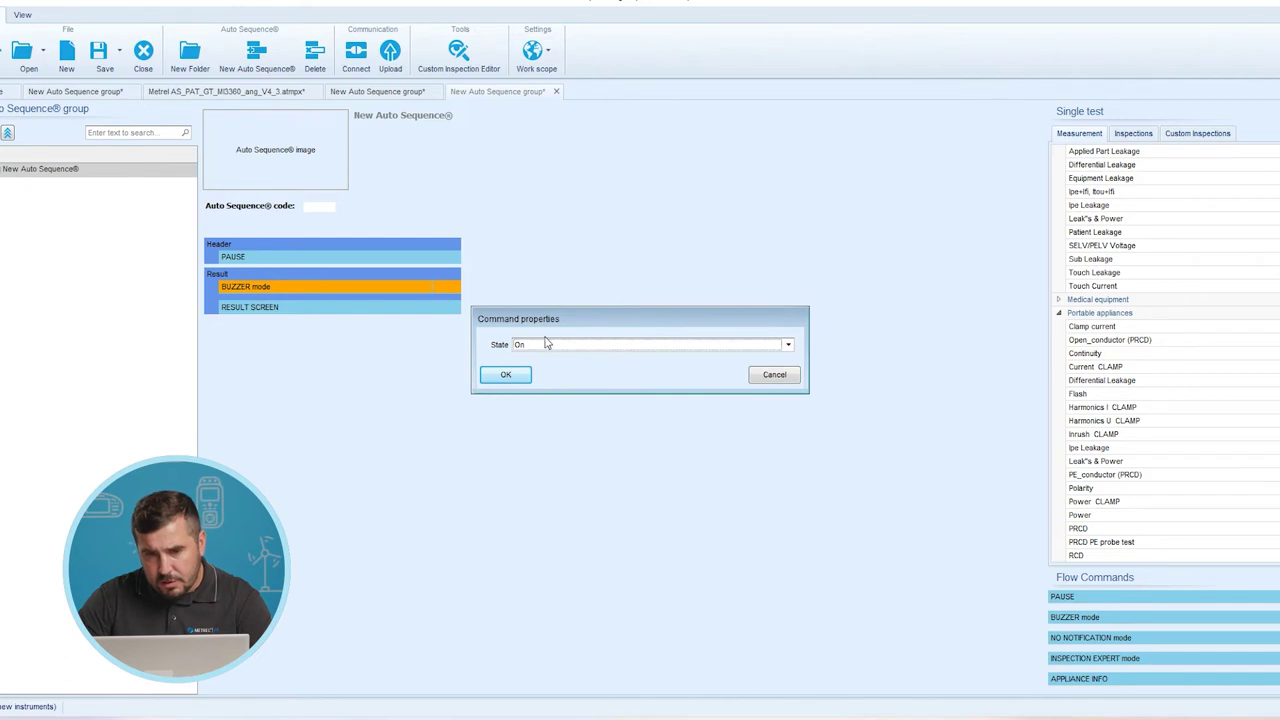
left_click(545, 345)
left_click(543, 369)
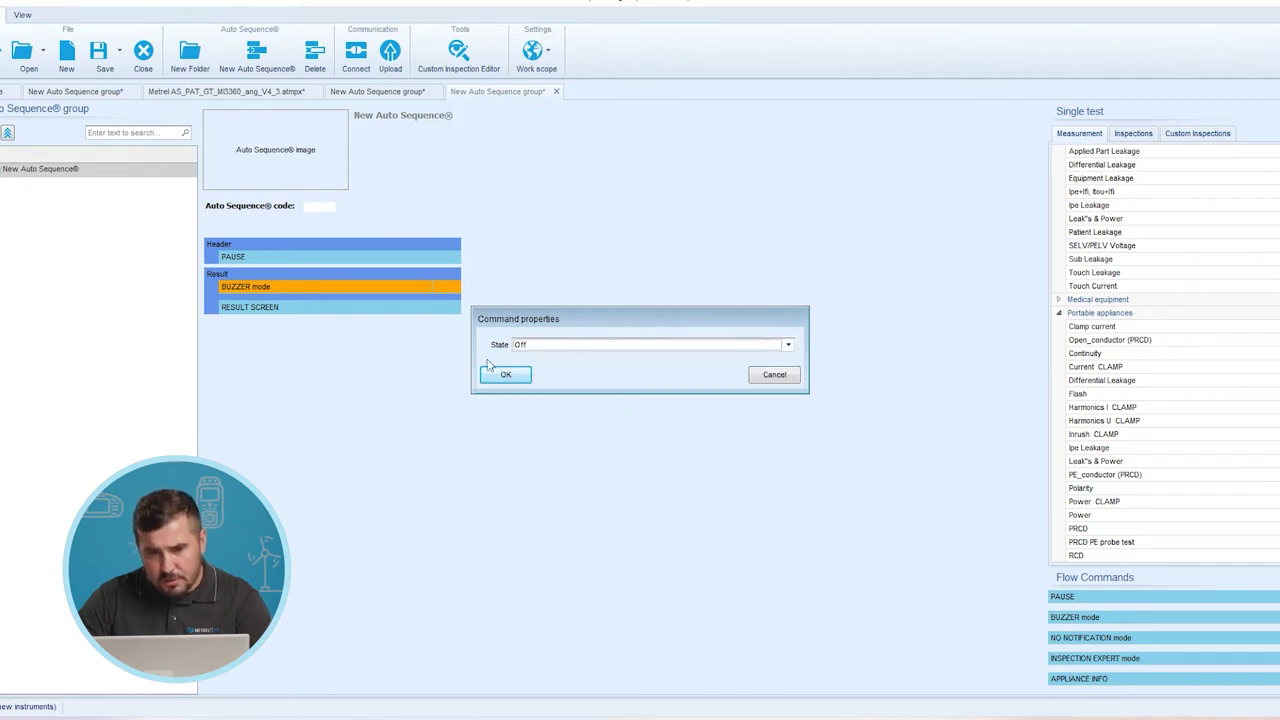
left_click(777, 376)
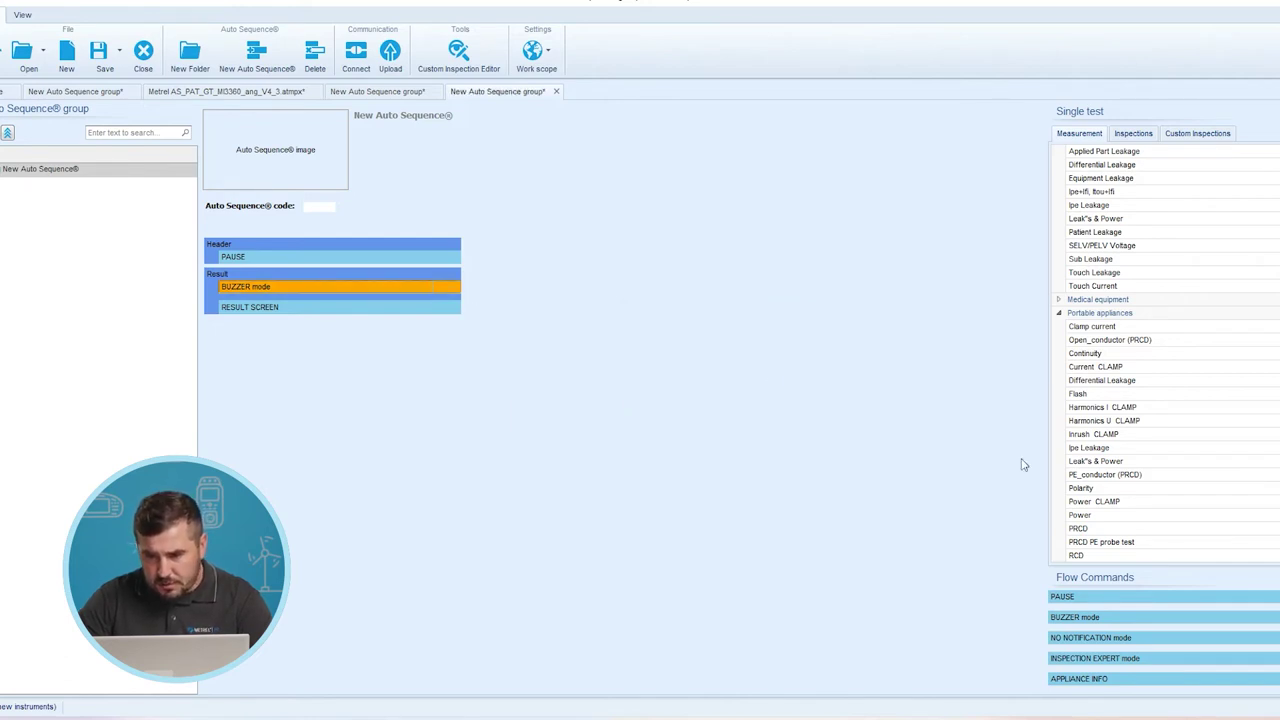
Add a NO NOTIFICATION mode flow command above BUZZER mode in the Result section and check its available states
left_click(1091, 641)
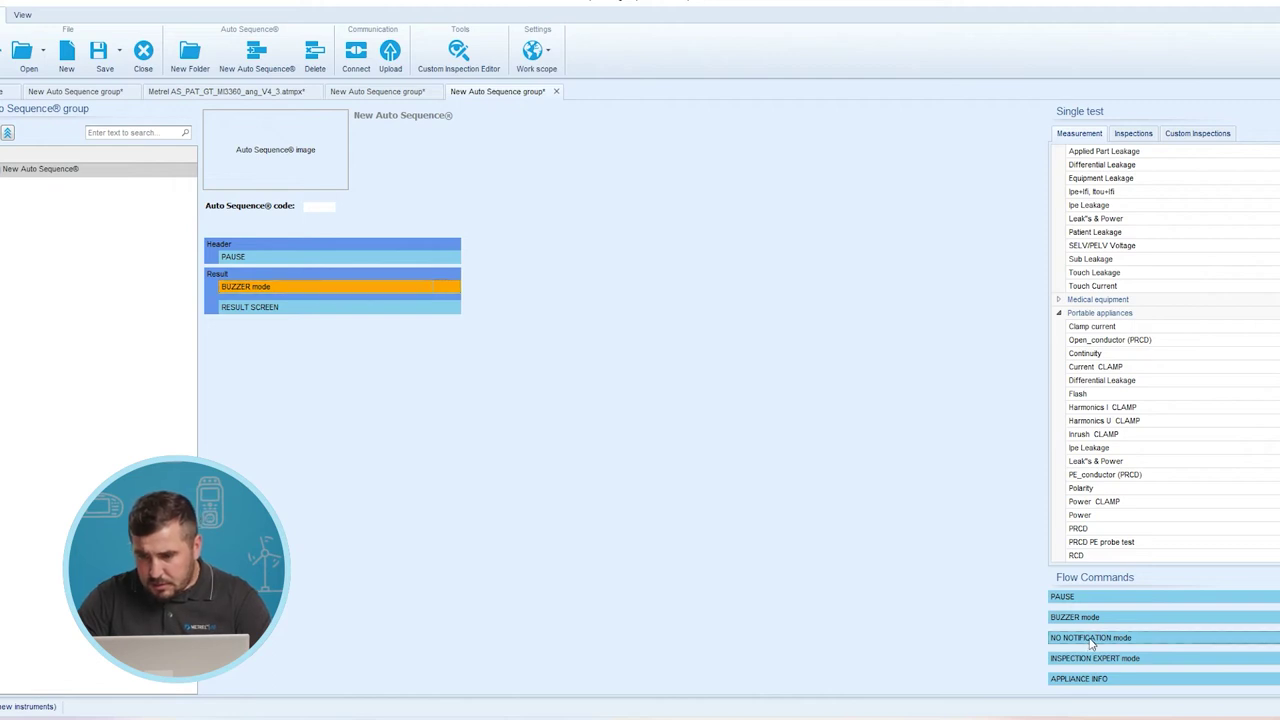
left_click_drag(1091, 645, 279, 286)
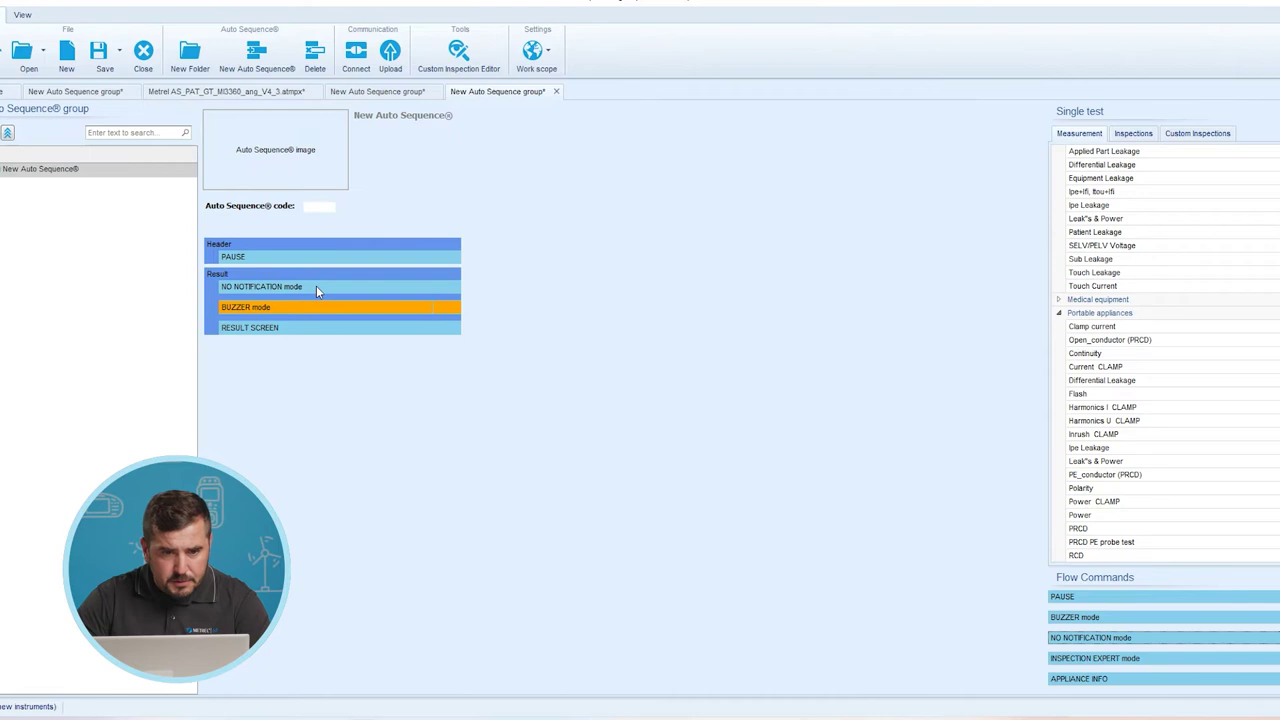
double_click(316, 289)
left_click(575, 346)
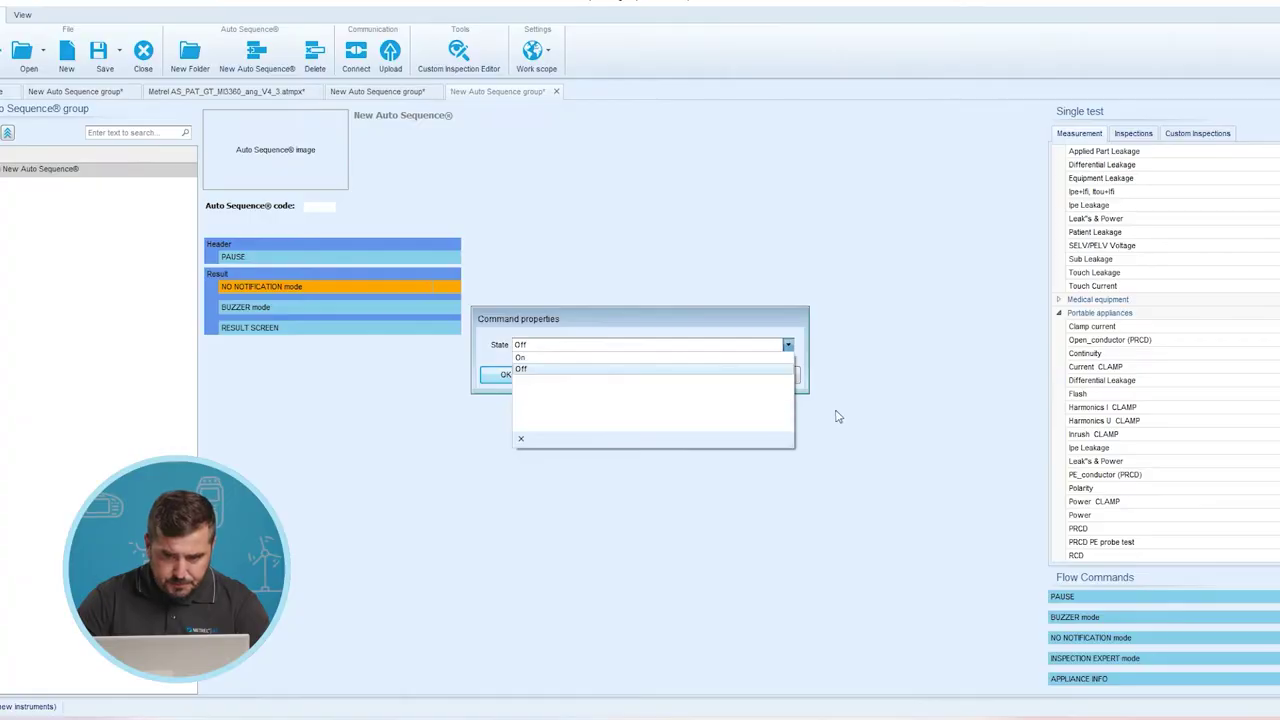
left_click(837, 414)
left_click(775, 376)
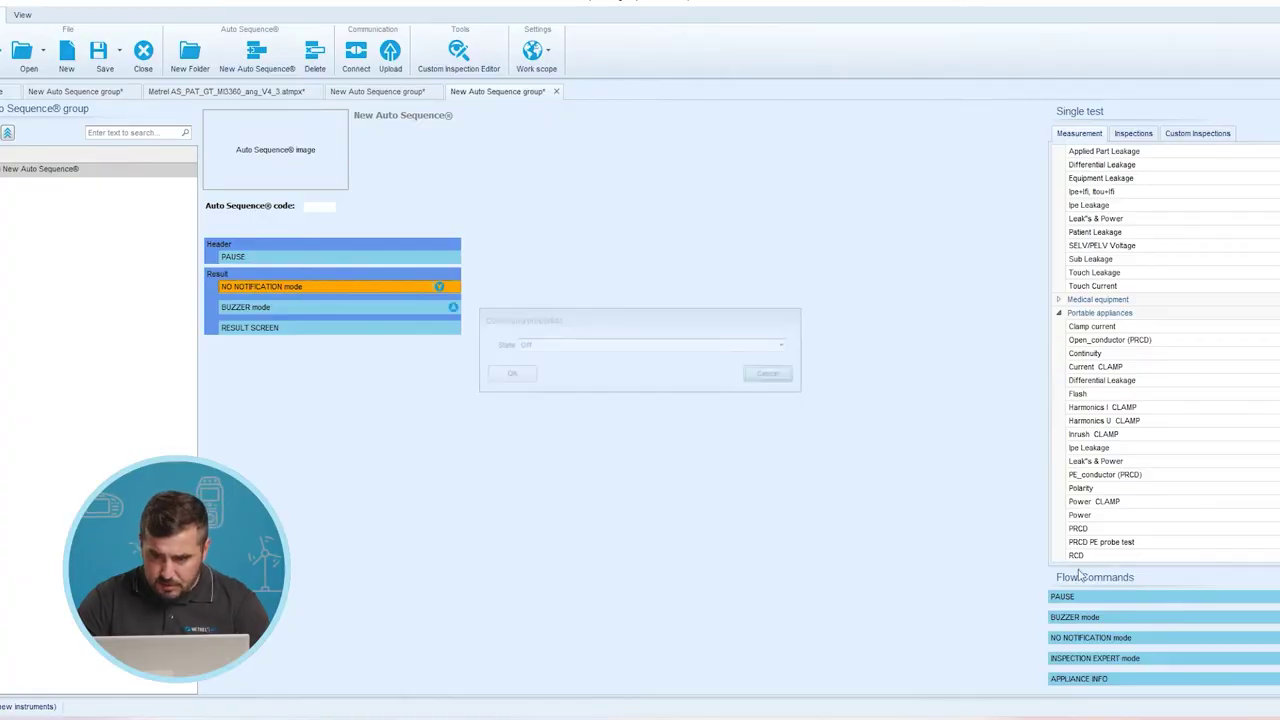
Add an INSPECTION EXPERT mode flow command above PAUSE in the Header and try its On state
left_click(1108, 665)
left_click_drag(1108, 665, 264, 254)
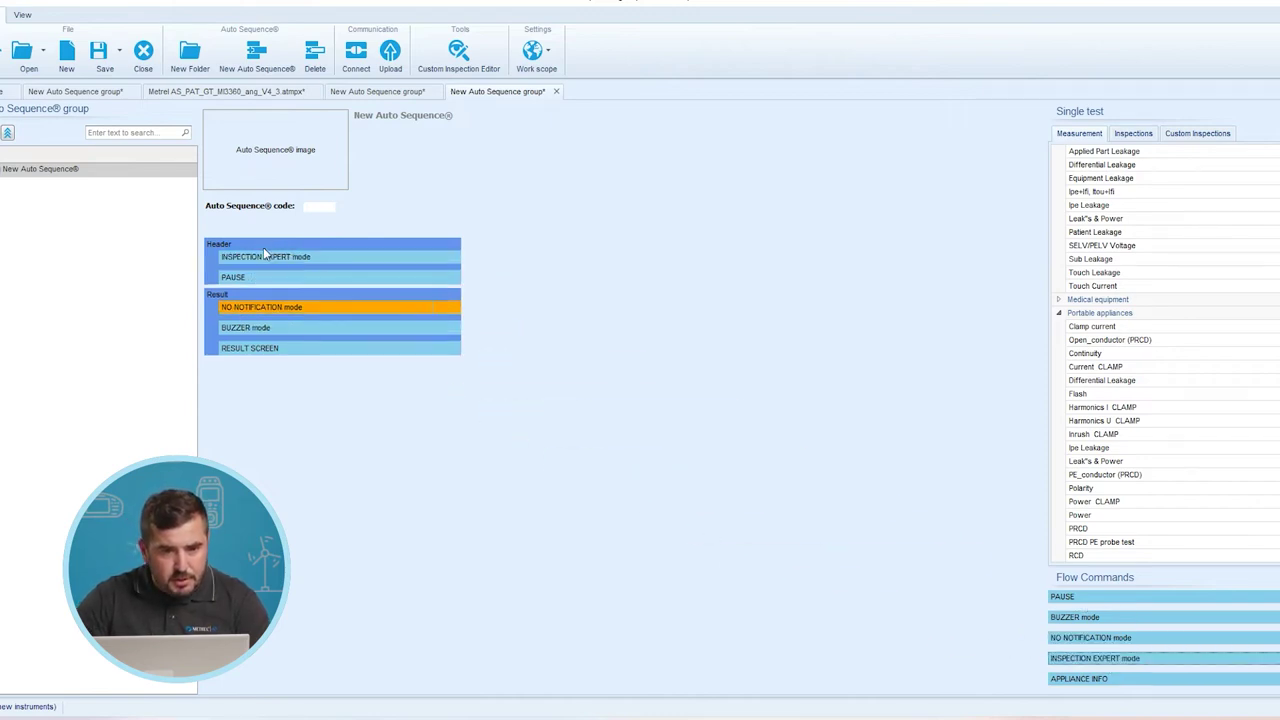
double_click(329, 256)
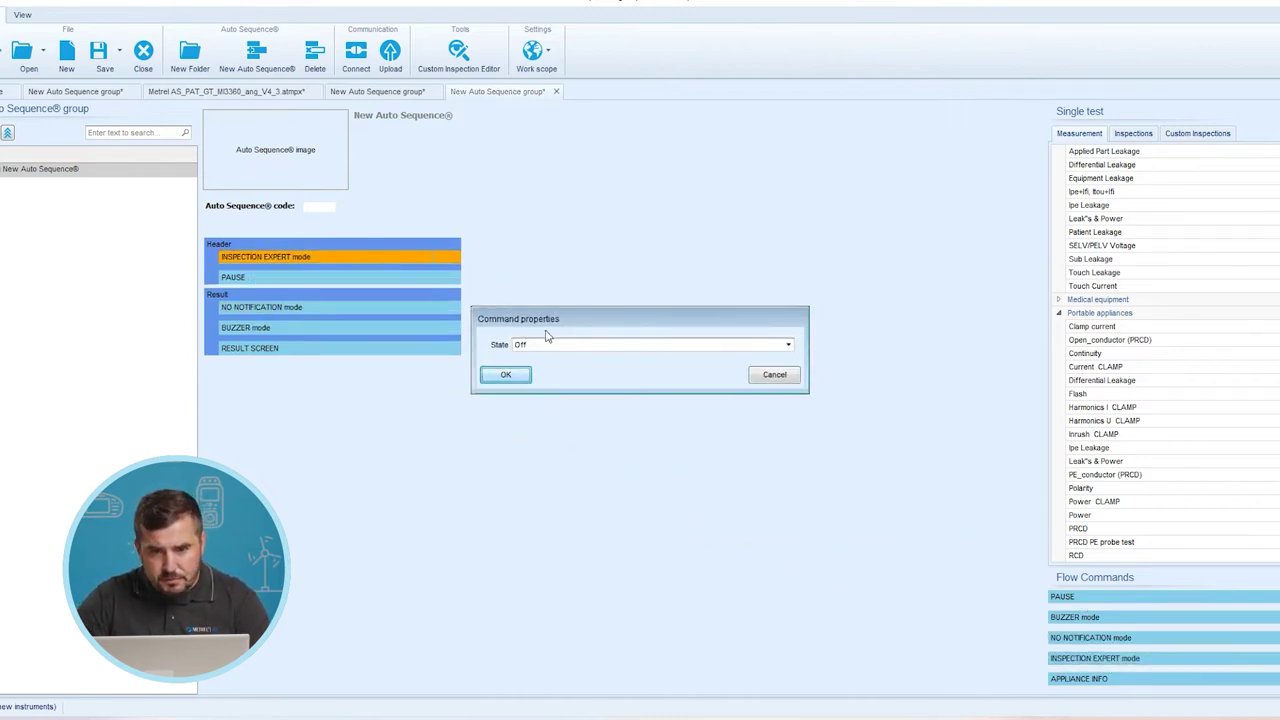
left_click(555, 349)
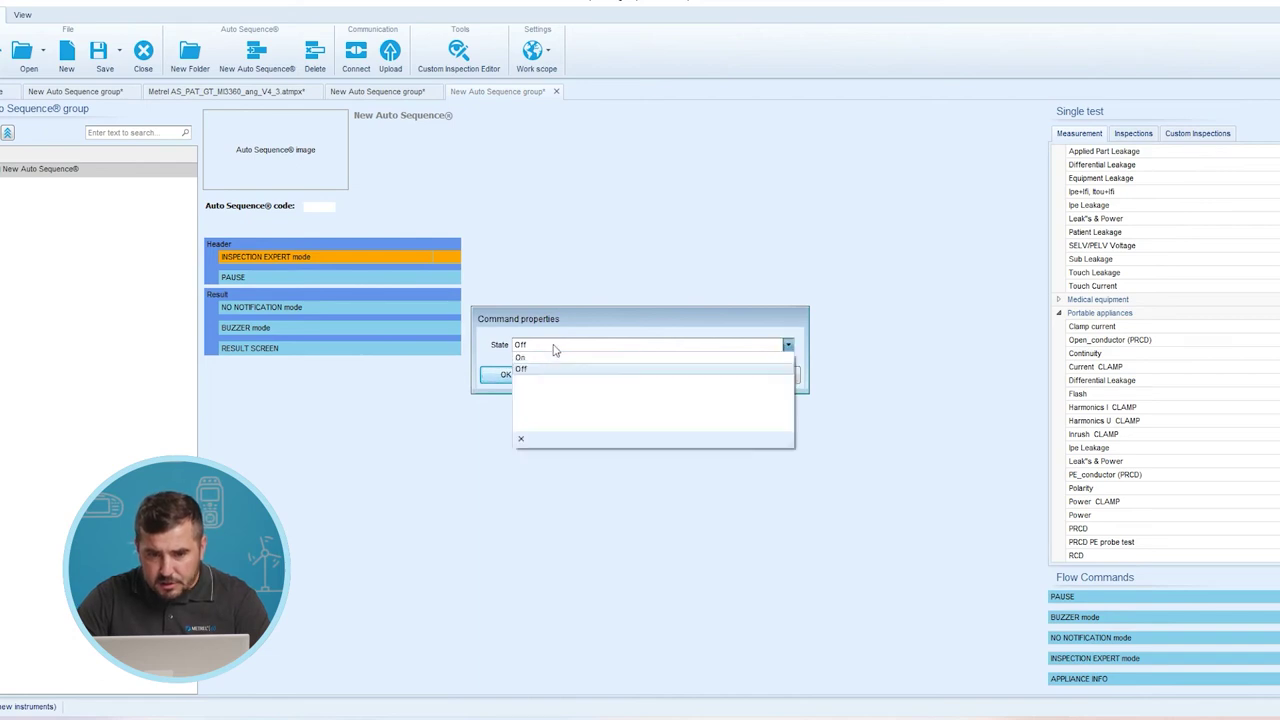
left_click(519, 366)
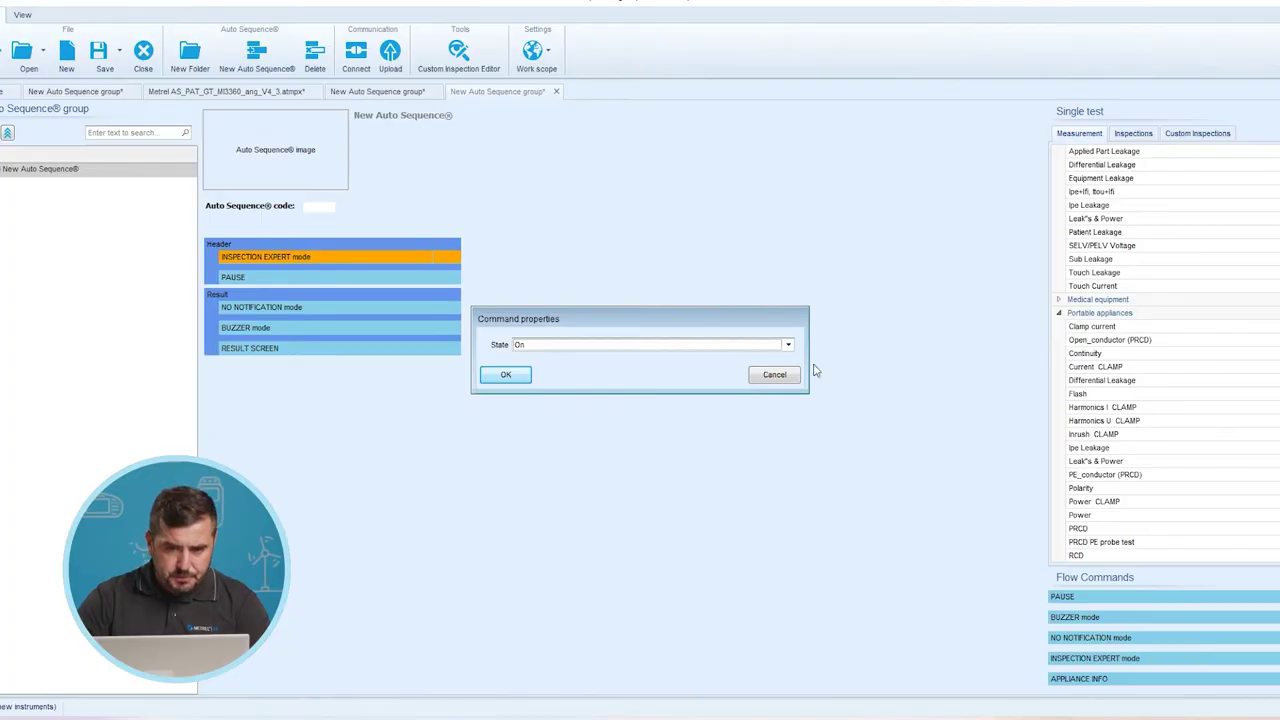
left_click(768, 374)
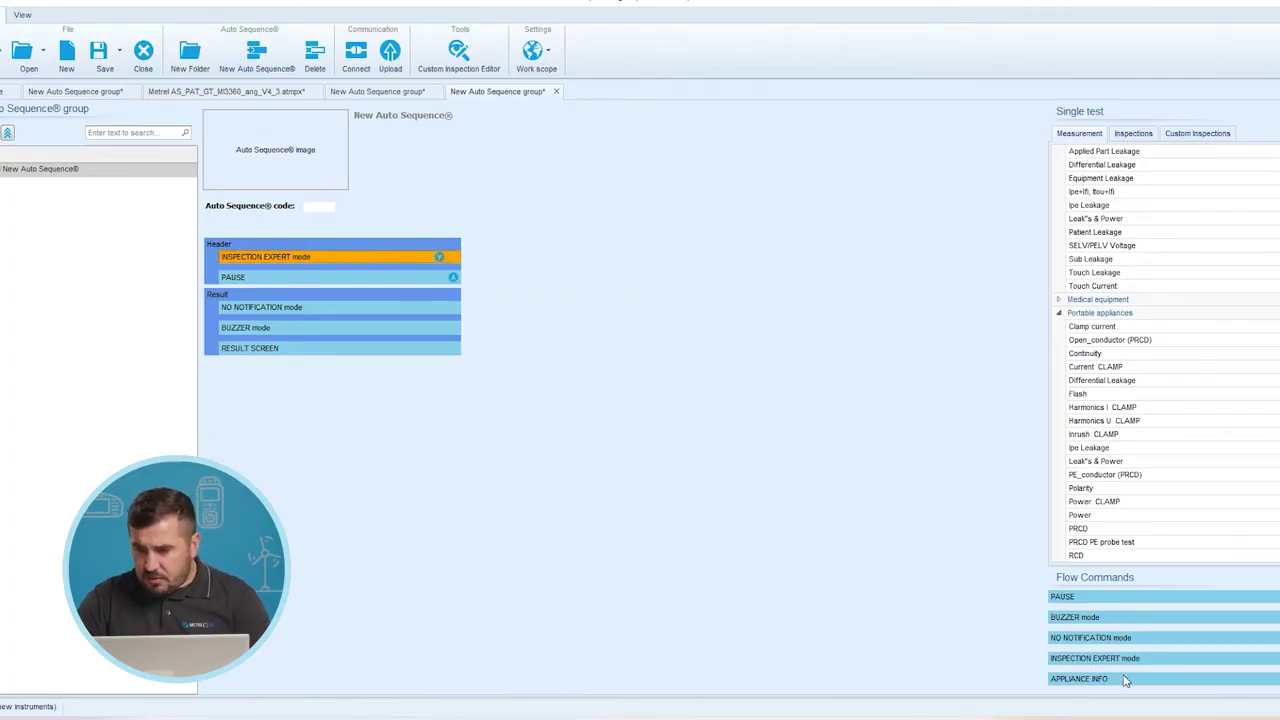
Add an APPLIANCE INFO flow command at the start of the Header with Repeat, Appliance_FD and a 6-month retest period
left_click_drag(1123, 686, 320, 243)
double_click(339, 258)
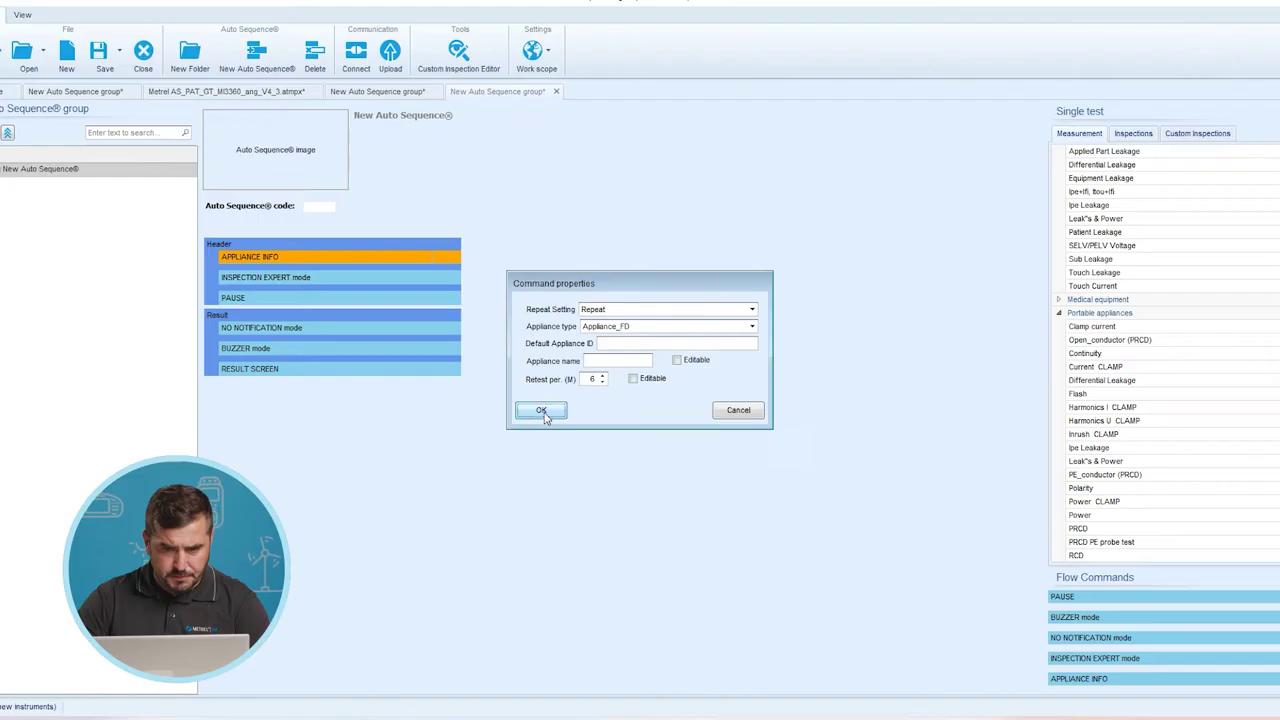
left_click(542, 412)
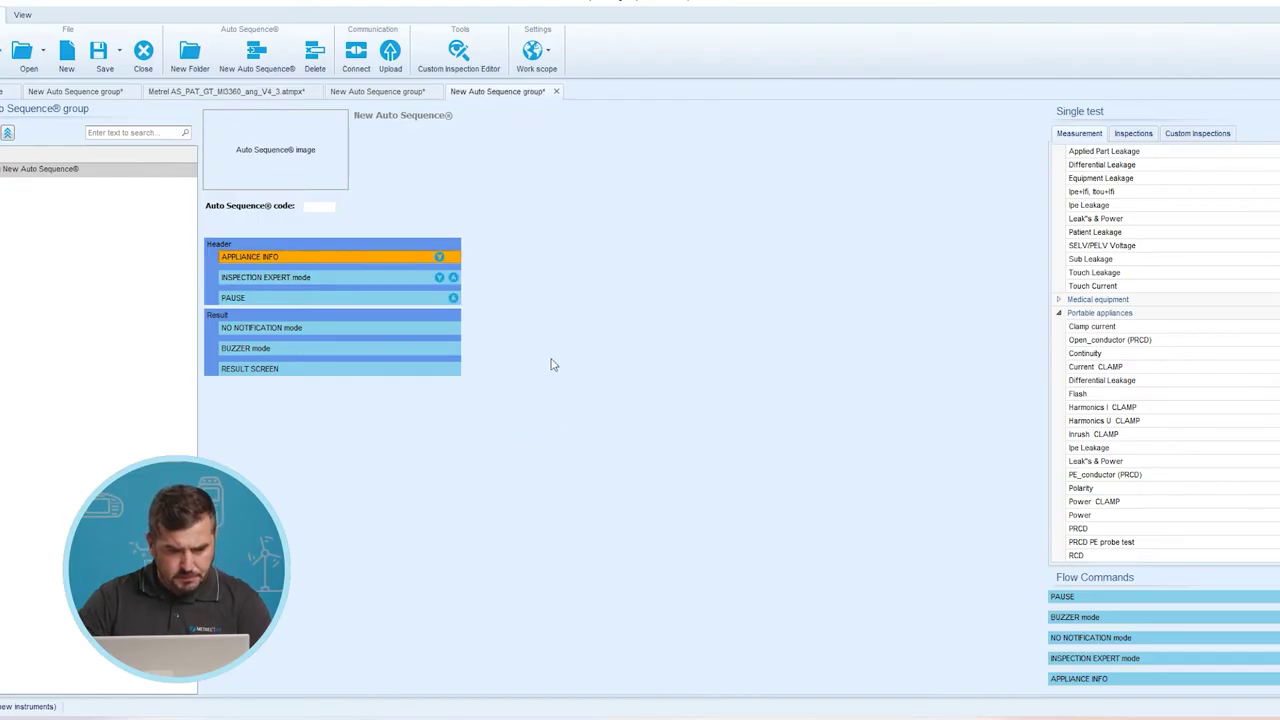
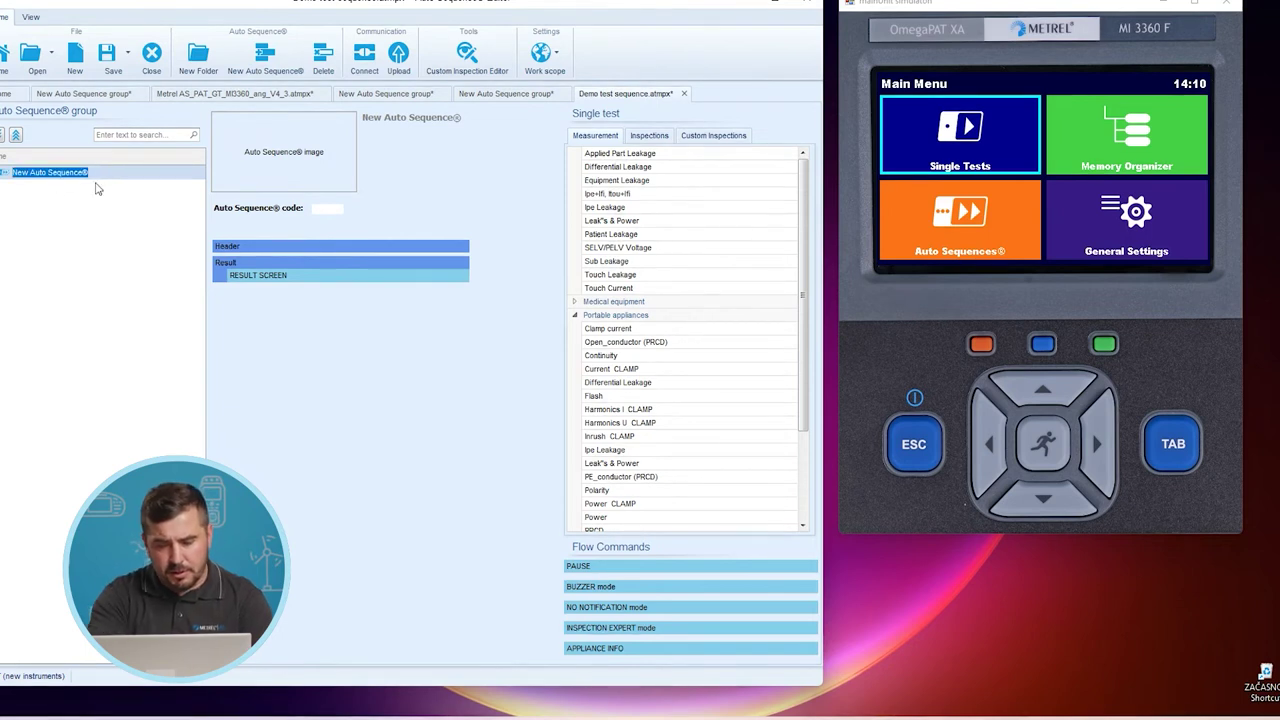
Name the new Auto Sequence in the Demo test sequence file "Demo sequence 1"
type("Demo sequ")
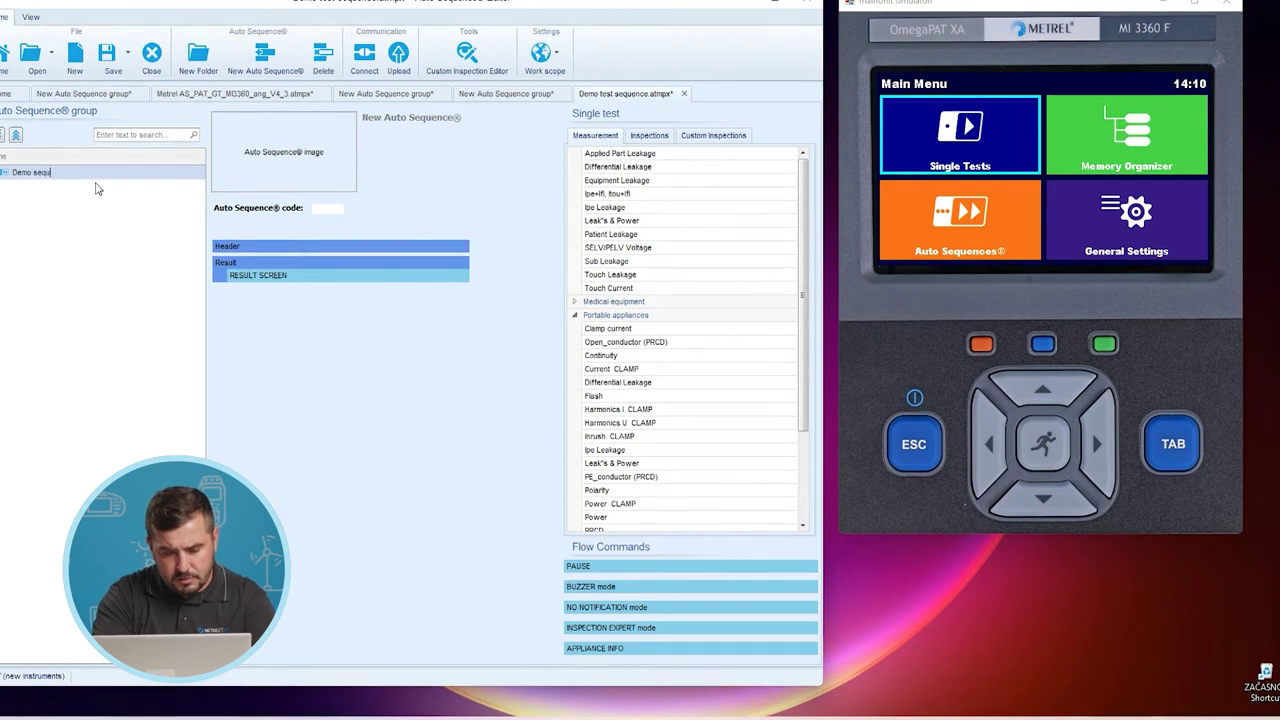
type("ence")
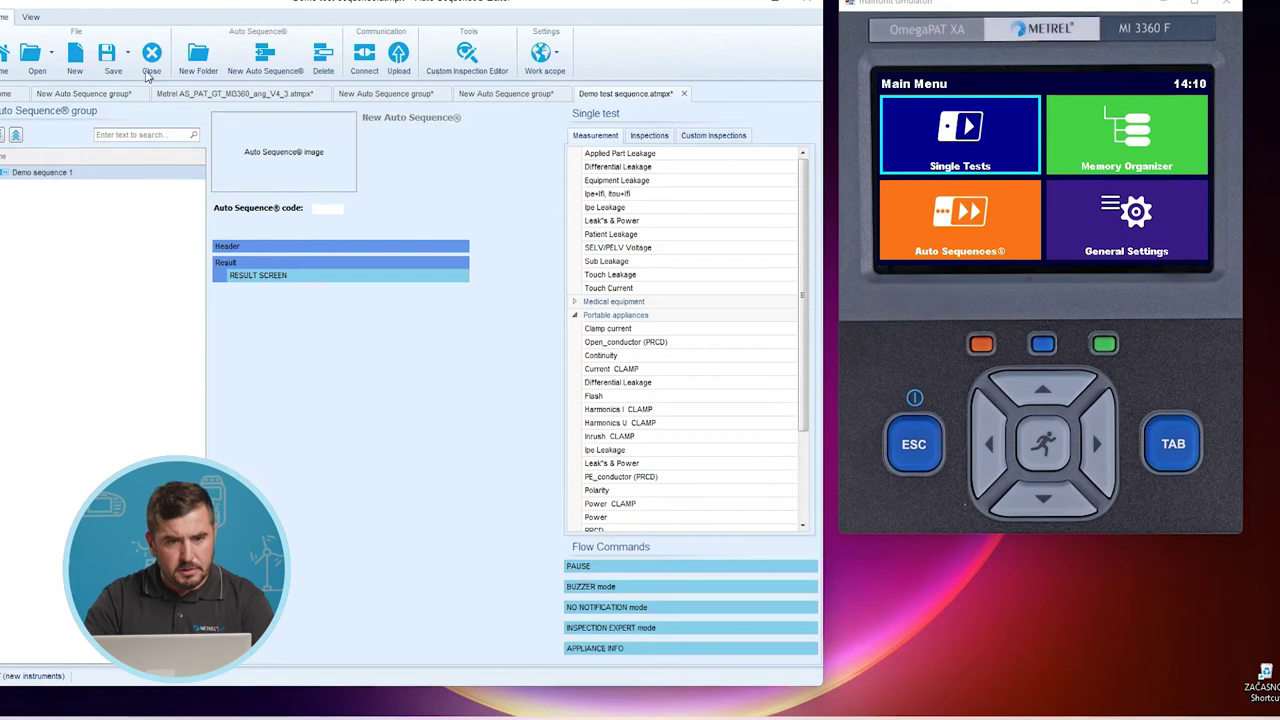
type(" 1")
left_click(98, 377)
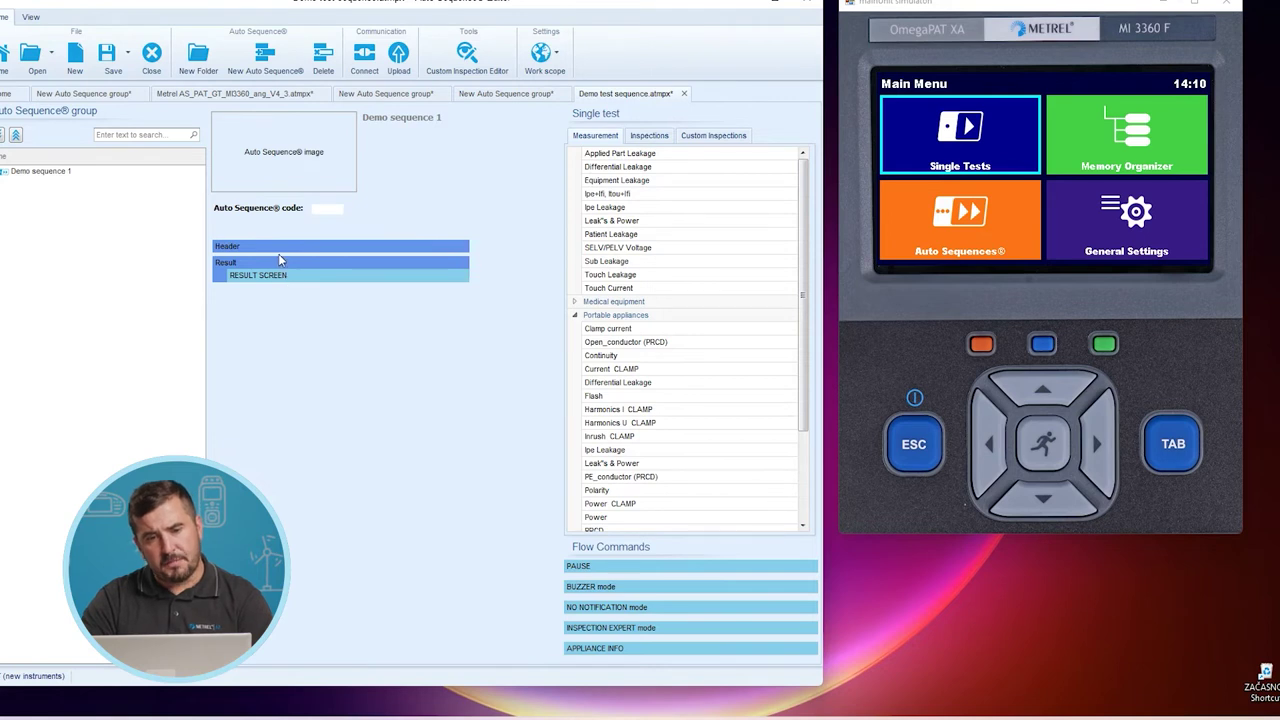
Add the portable appliances Visual and Functional inspections to Demo sequence 1, between Header and Result
left_click(650, 136)
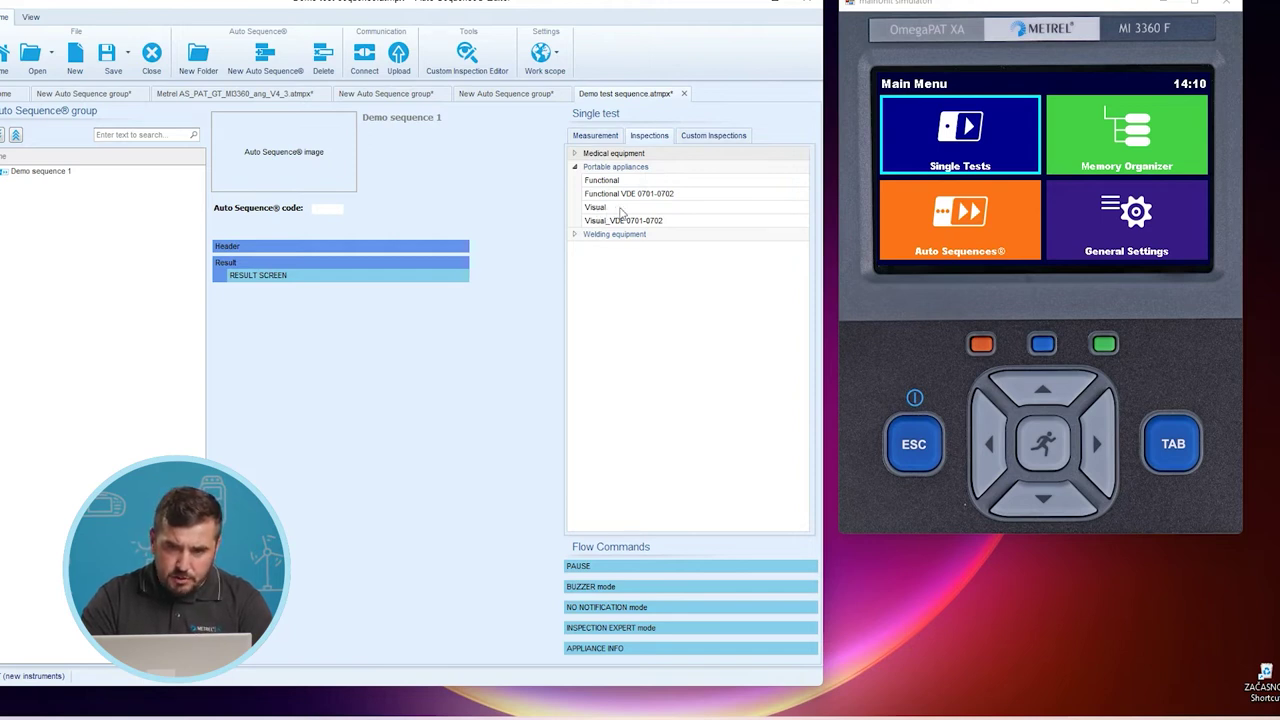
left_click_drag(614, 209, 360, 274)
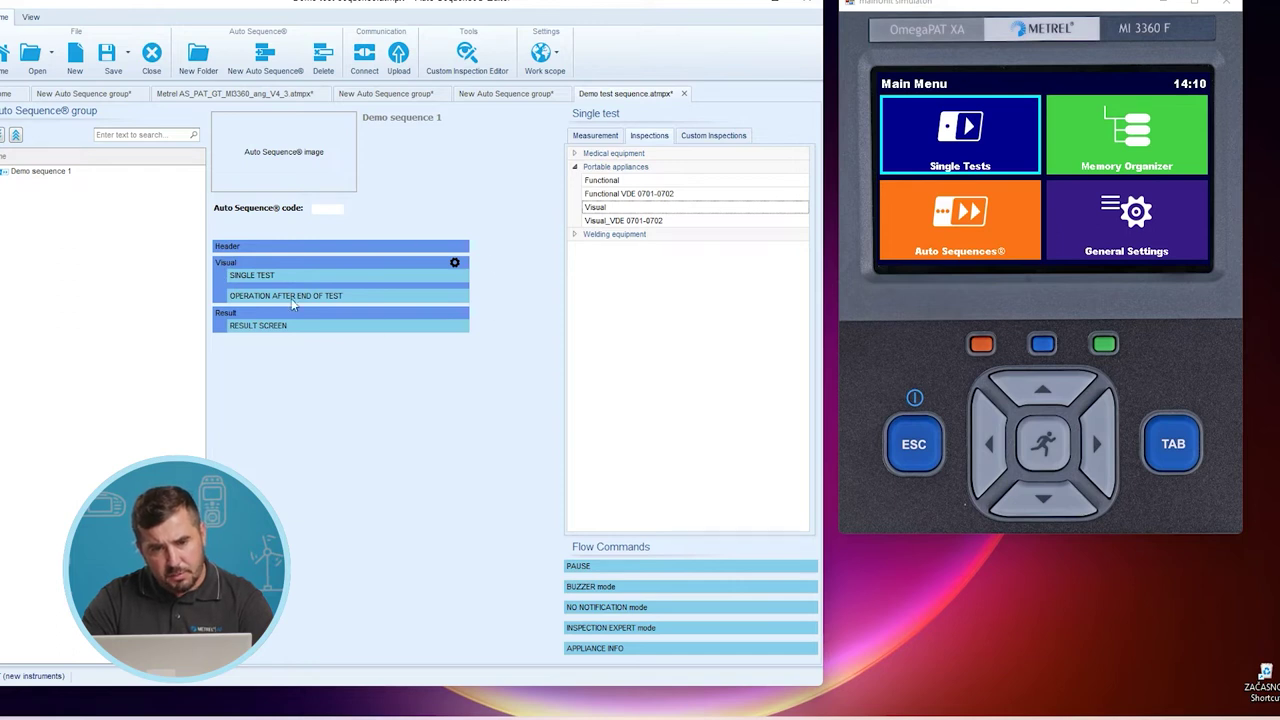
double_click(615, 181)
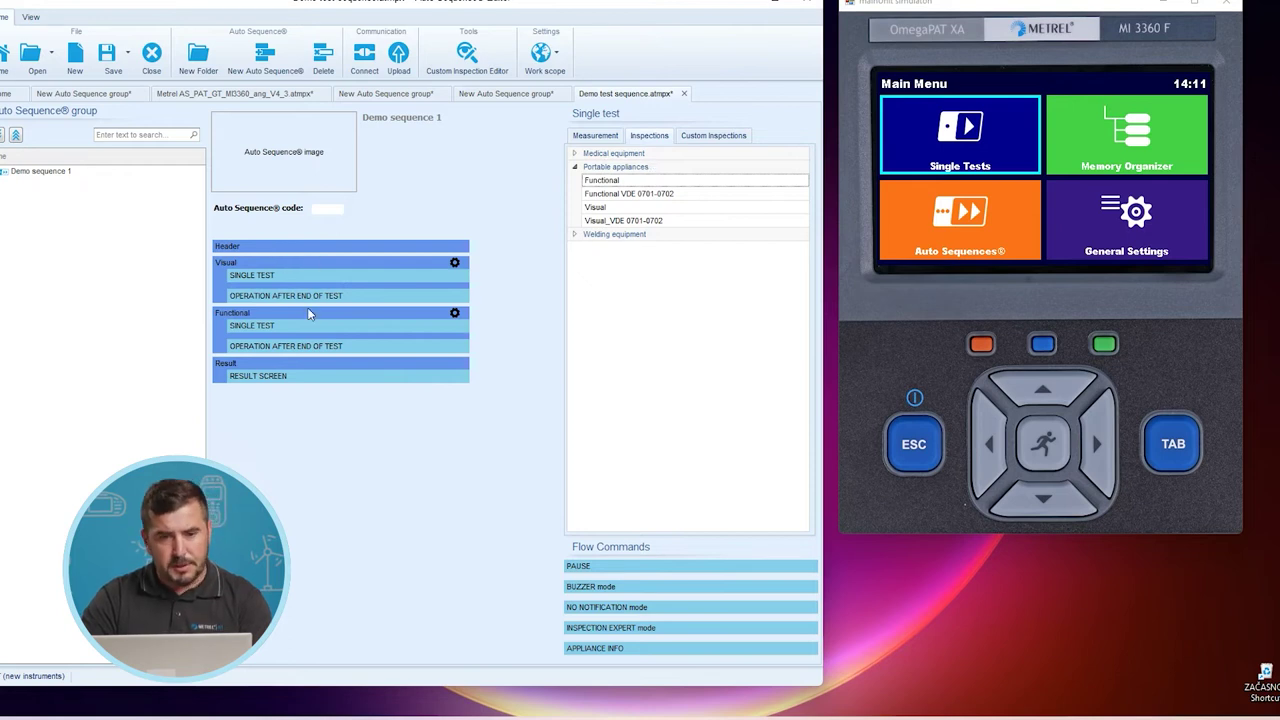
left_click(315, 265)
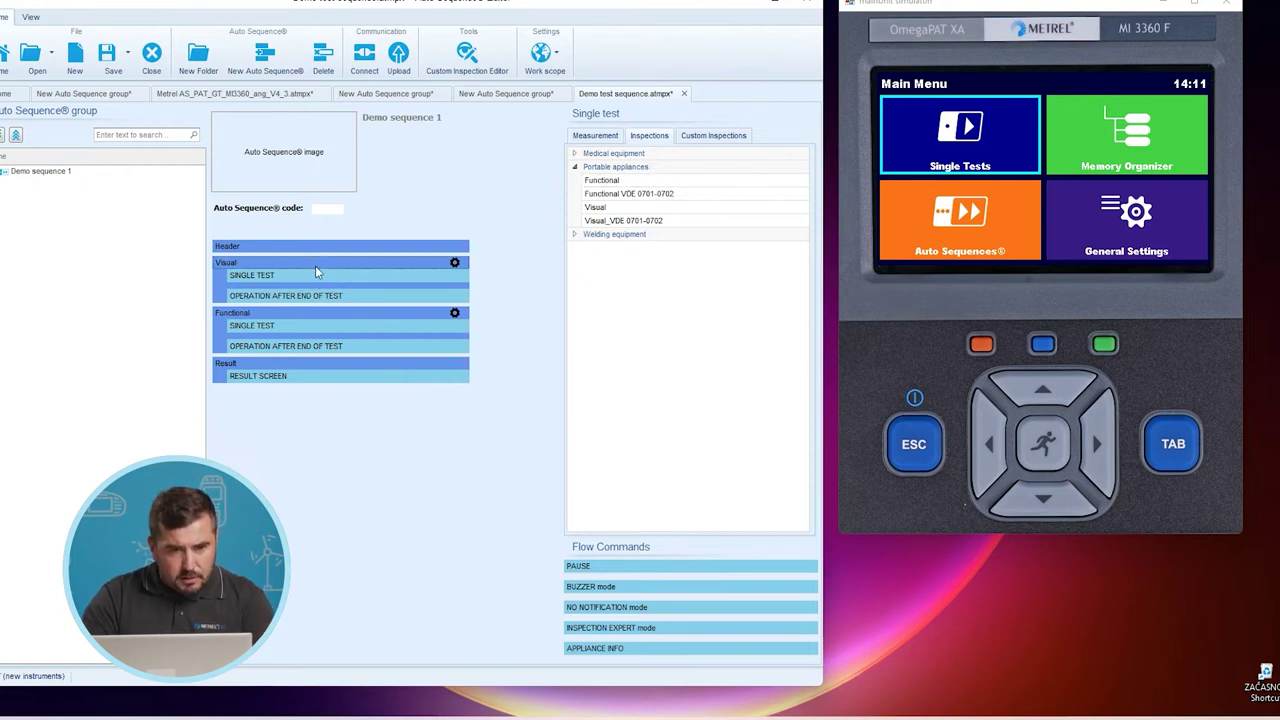
Add the portable appliances Continuity measurement to Demo sequence 1 and place it between the Visual and Functional inspections
left_click(605, 137)
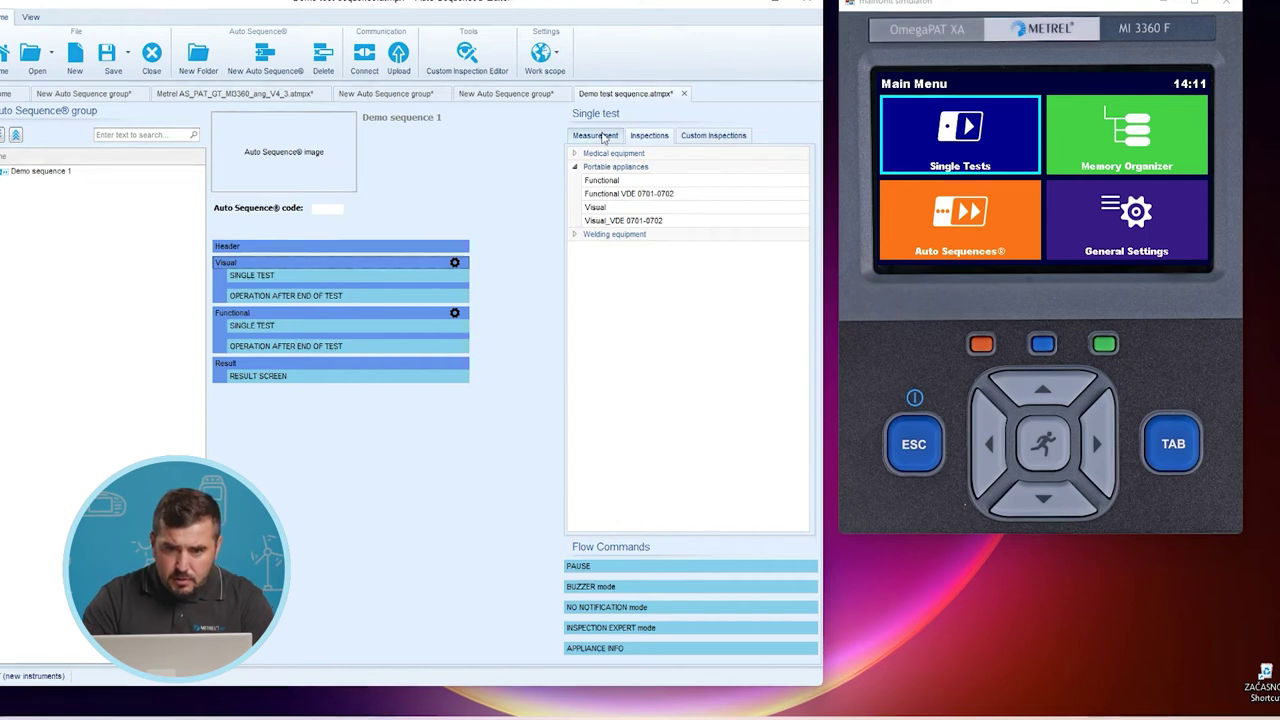
scroll(639, 289, "down", 2)
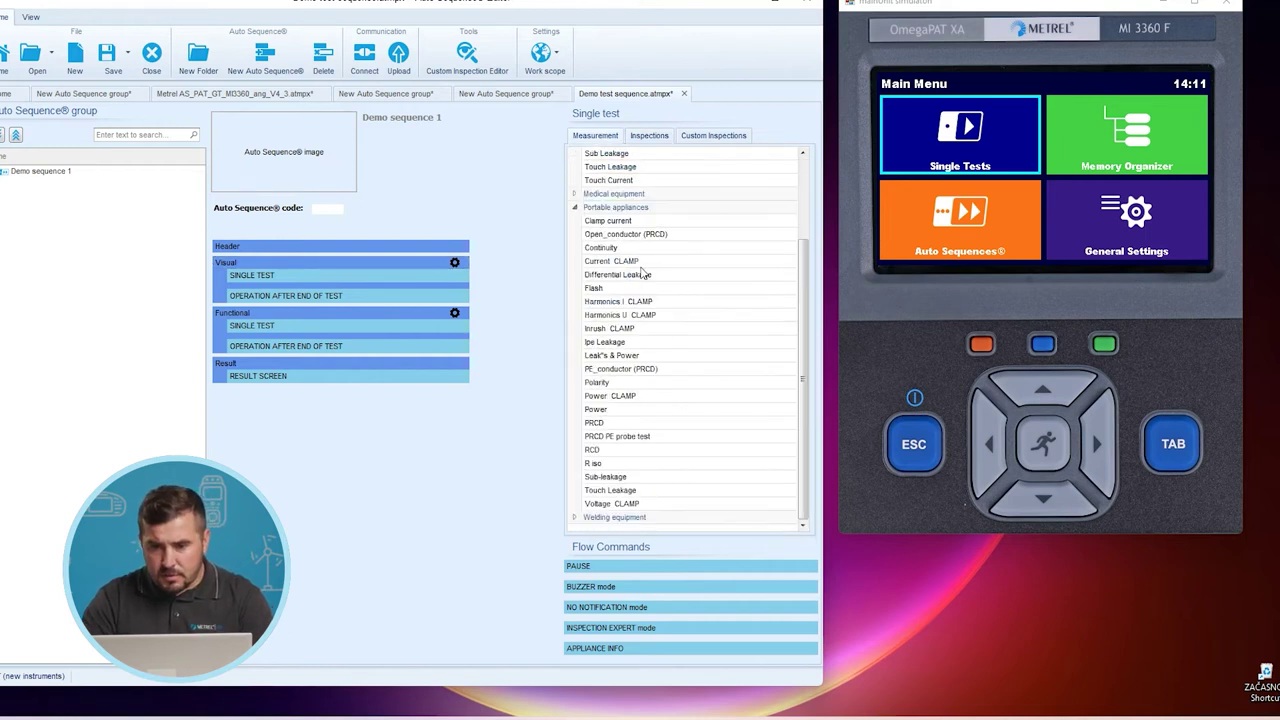
scroll(655, 290, "up", 2)
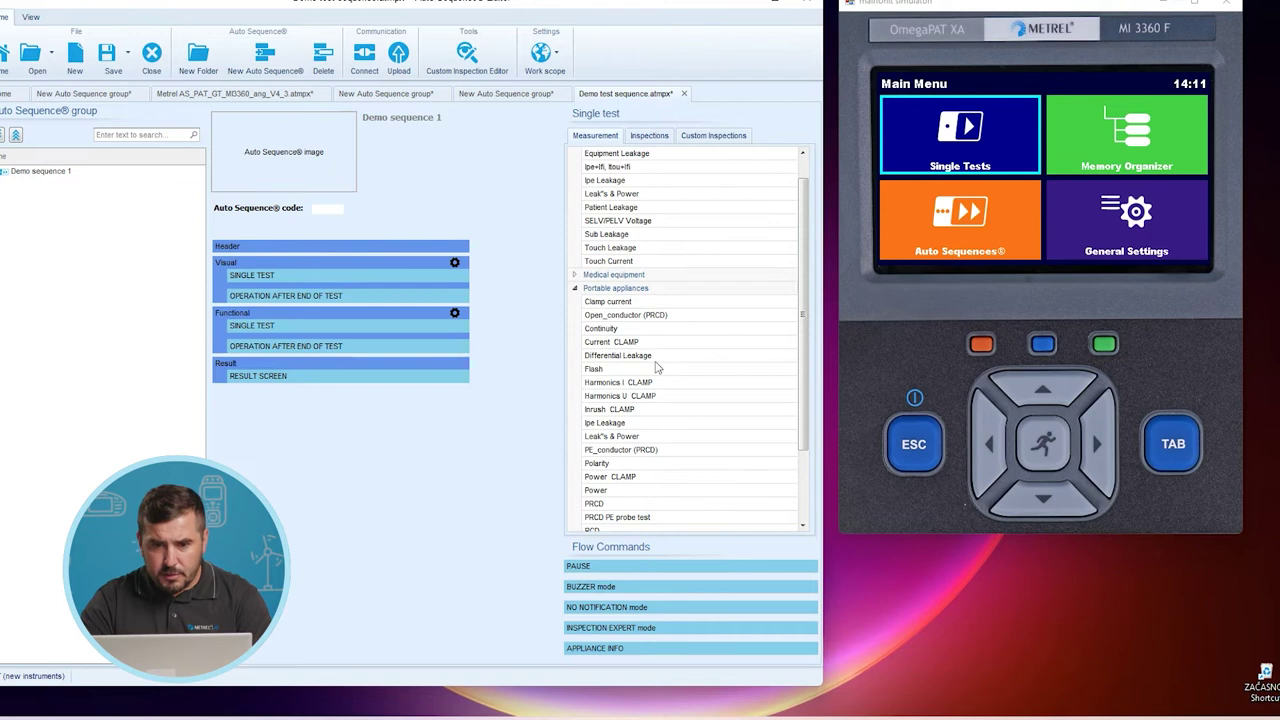
scroll(572, 285, "up", 1)
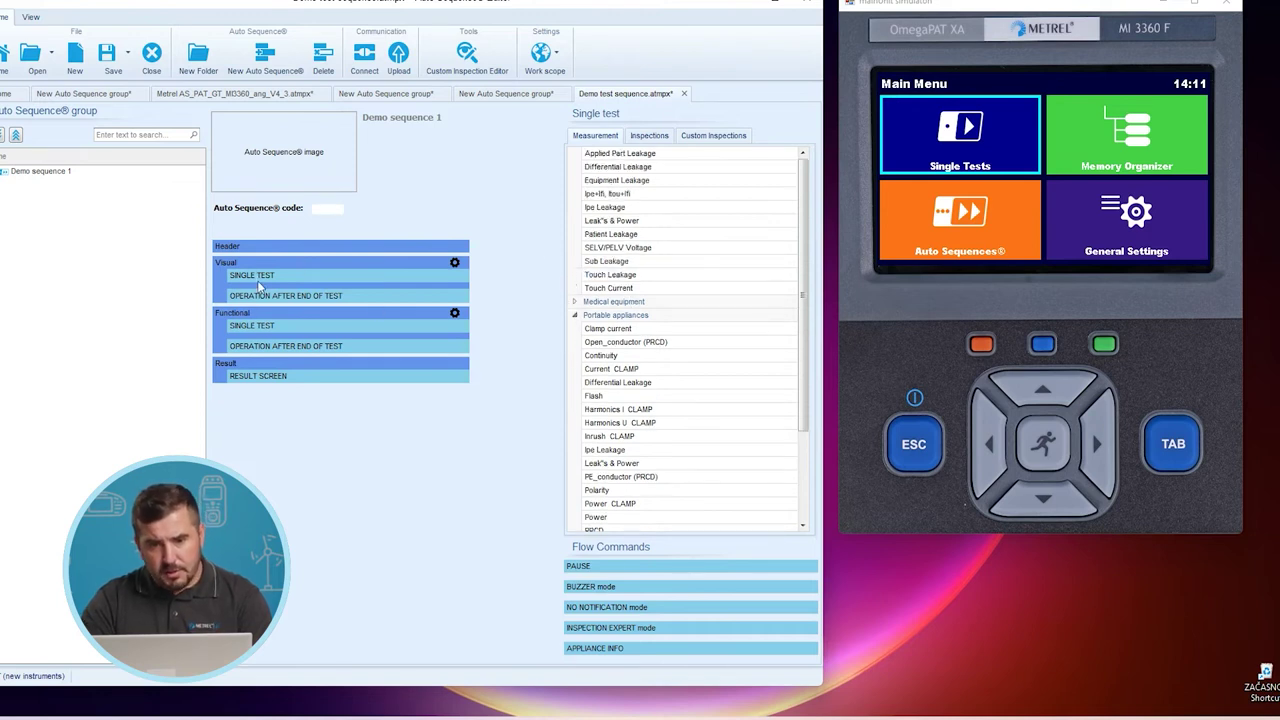
double_click(612, 360)
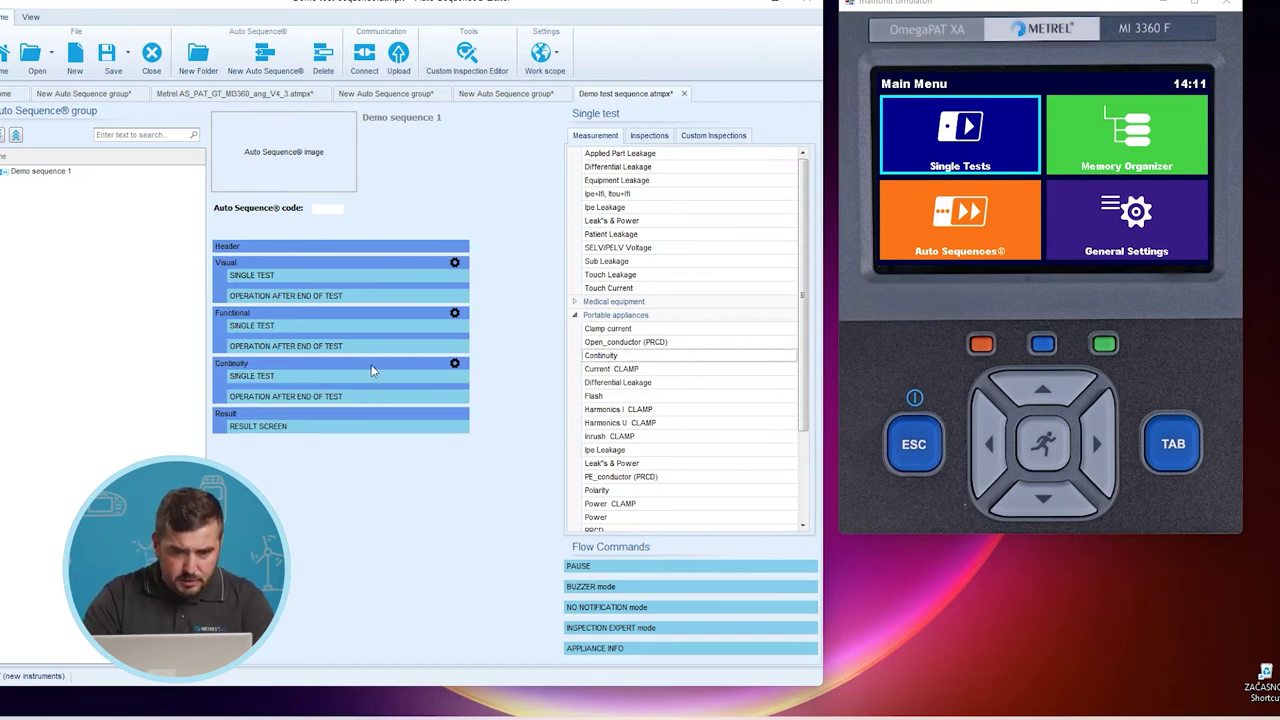
left_click_drag(369, 364, 332, 302)
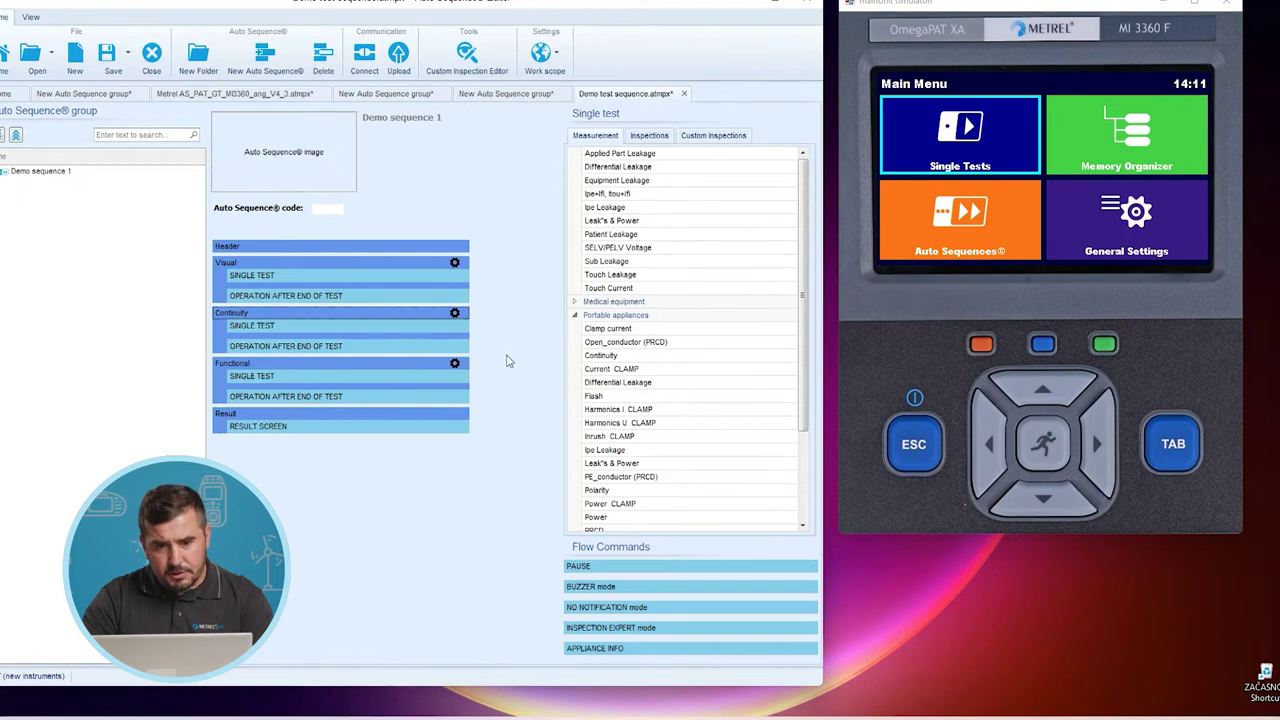
Add the portable appliances Sub-leakage measurement to Demo sequence 1 and place it between Continuity and Functional
scroll(637, 428, "down", 2)
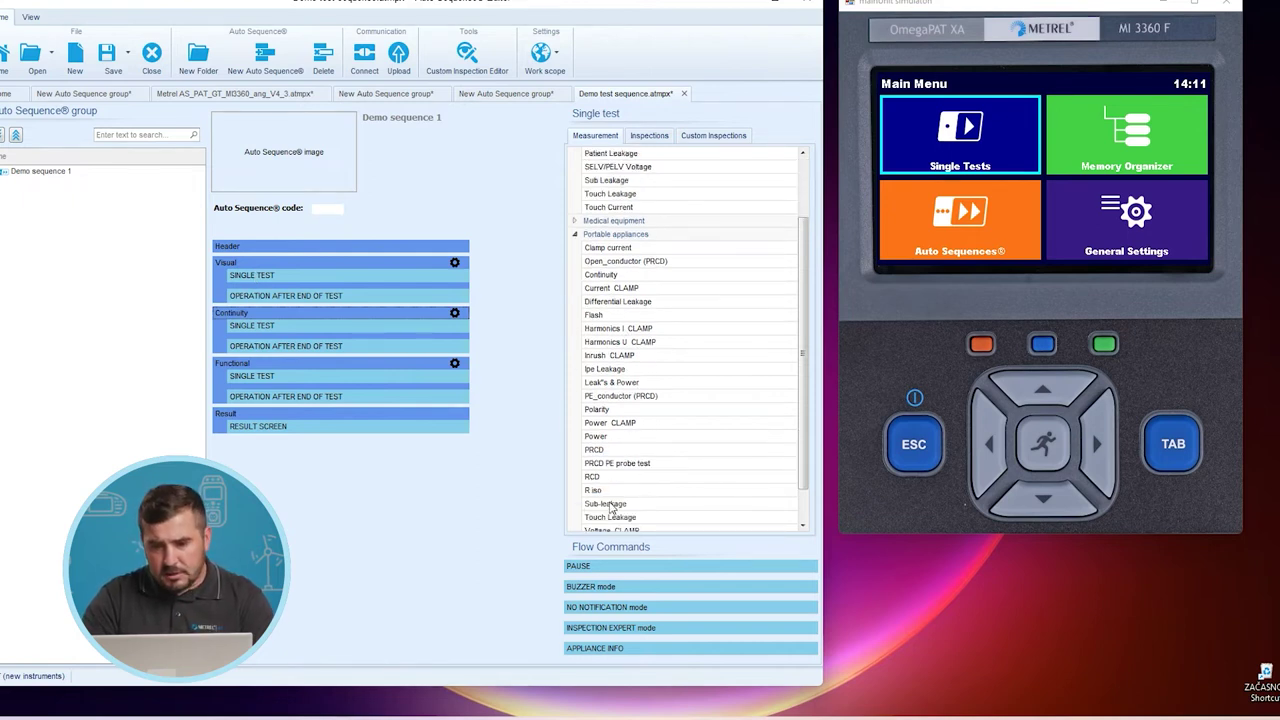
left_click_drag(610, 507, 268, 425)
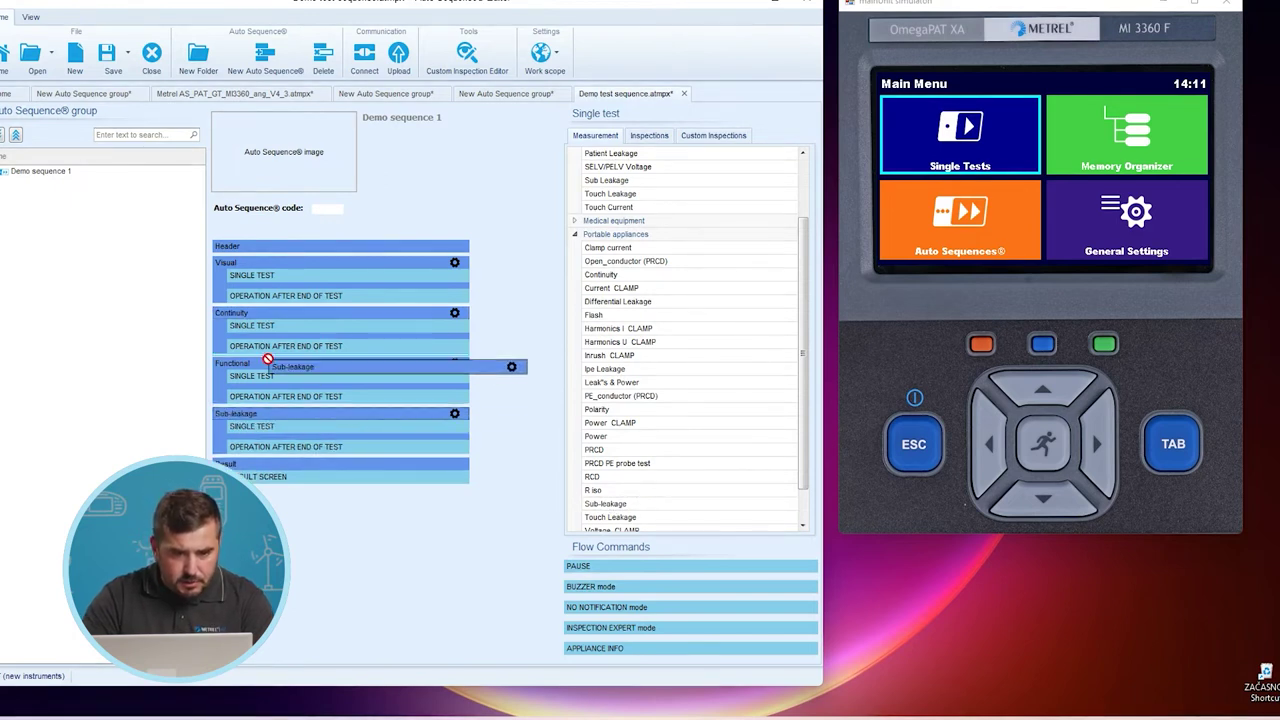
left_click_drag(262, 418, 286, 352)
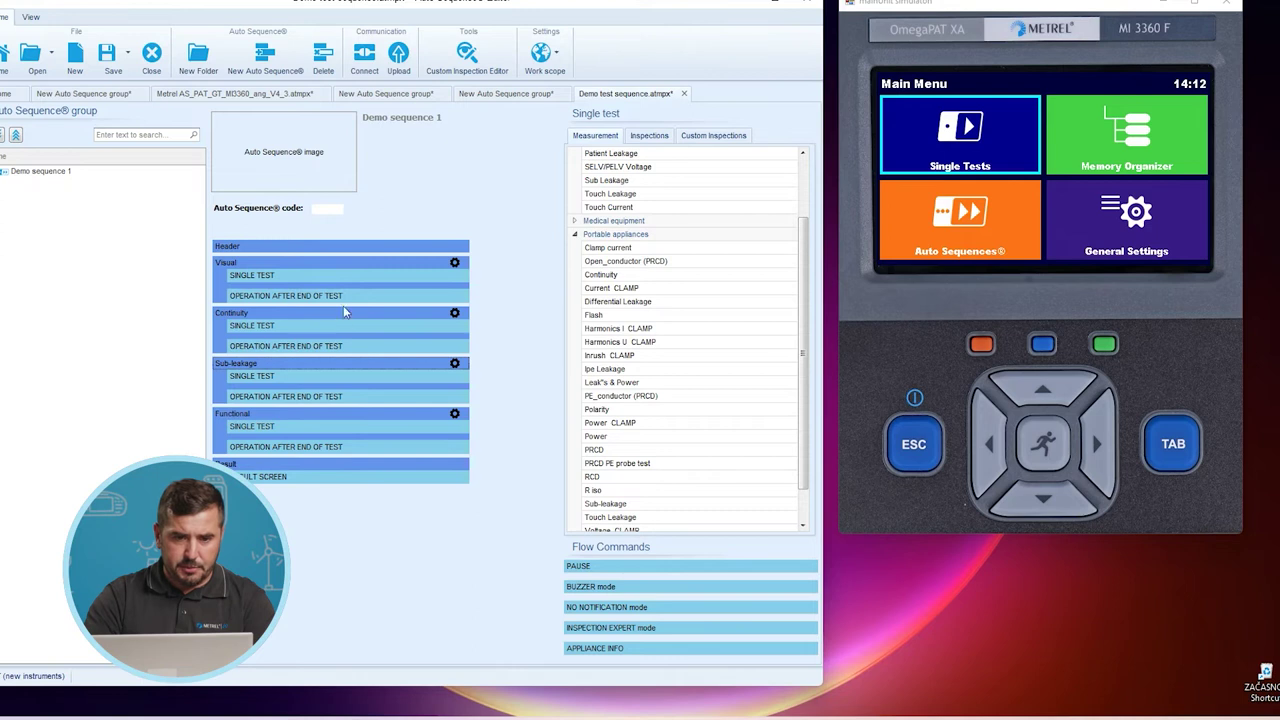
Set the operation after the end of a passed Visual inspection to Auto
double_click(378, 298)
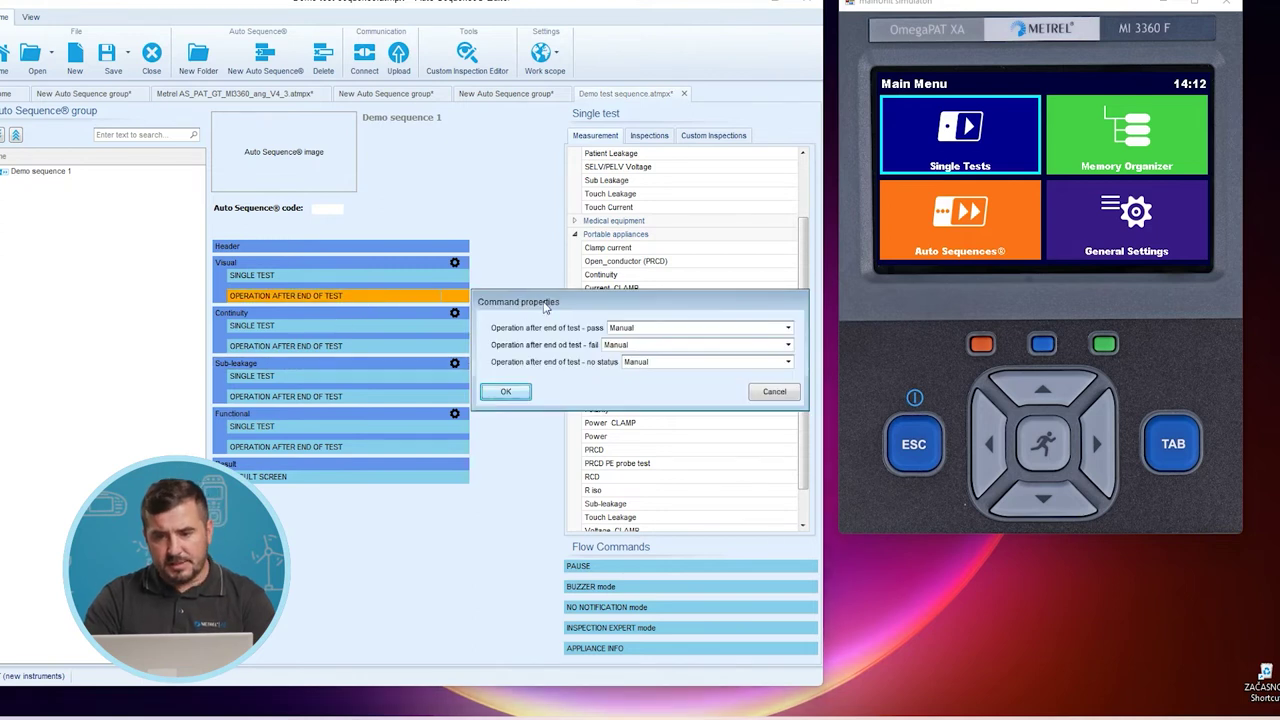
left_click_drag(544, 308, 444, 190)
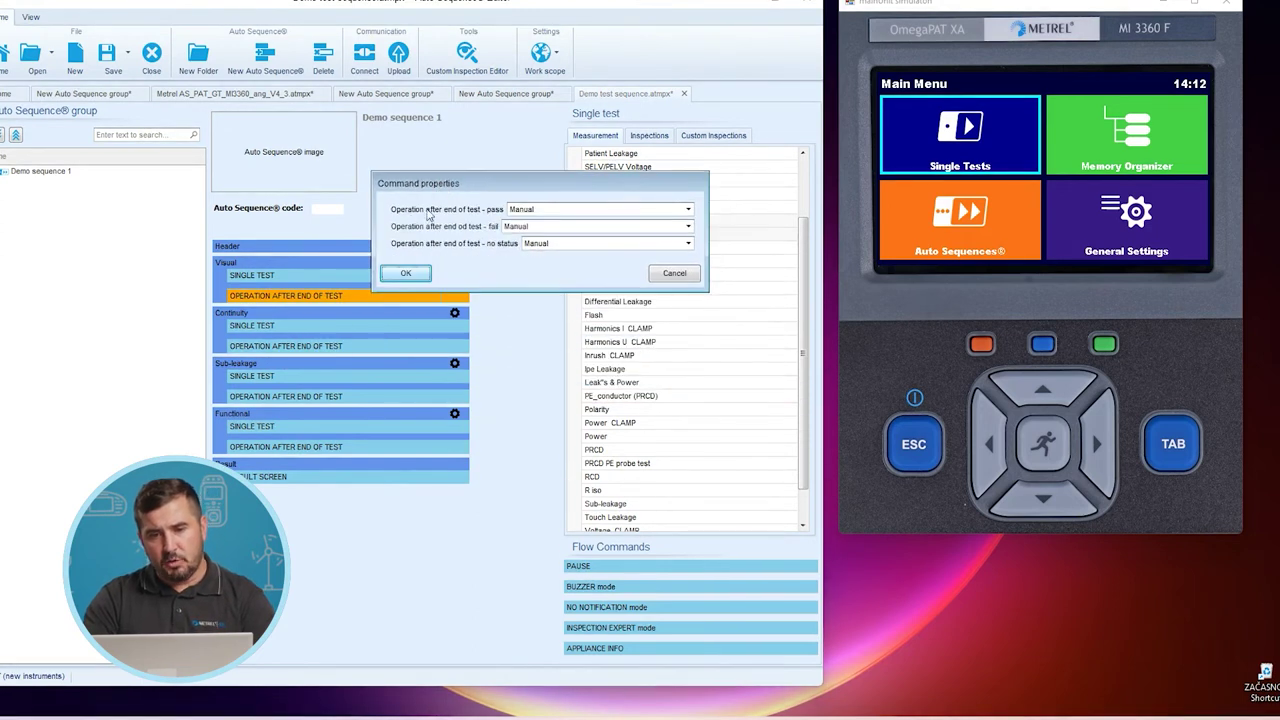
left_click(561, 208)
left_click(527, 231)
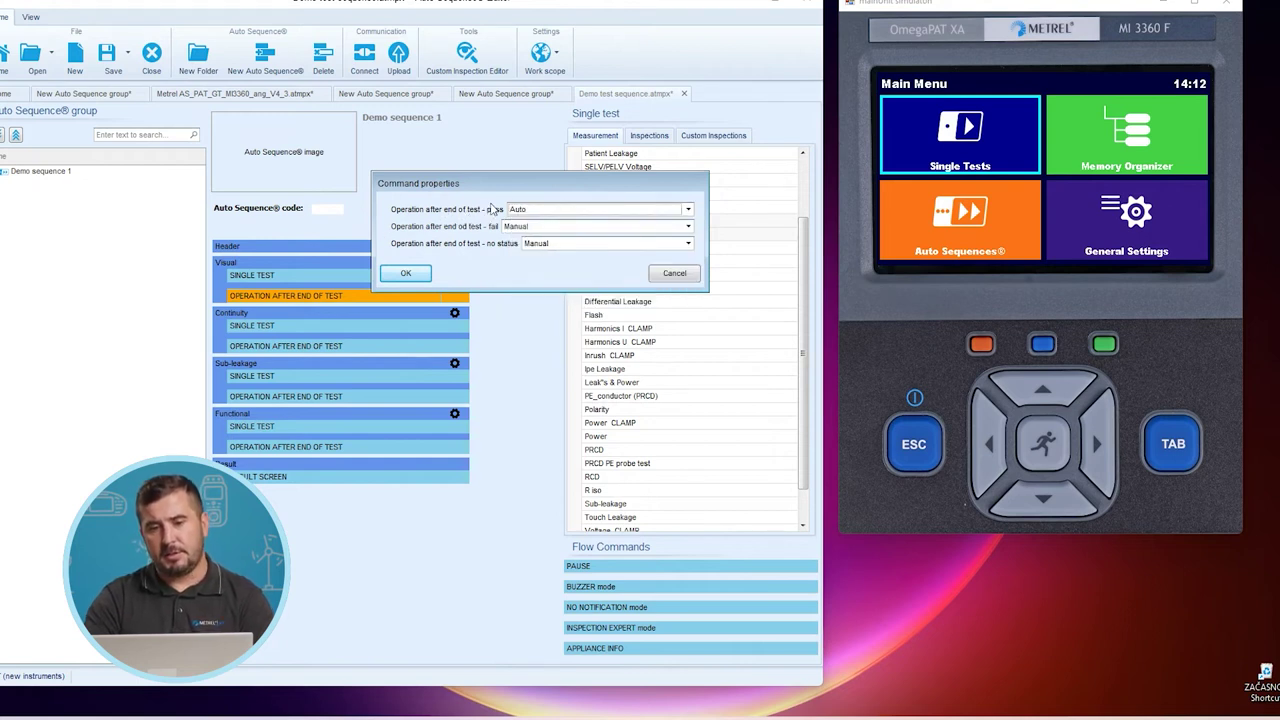
left_click(402, 276)
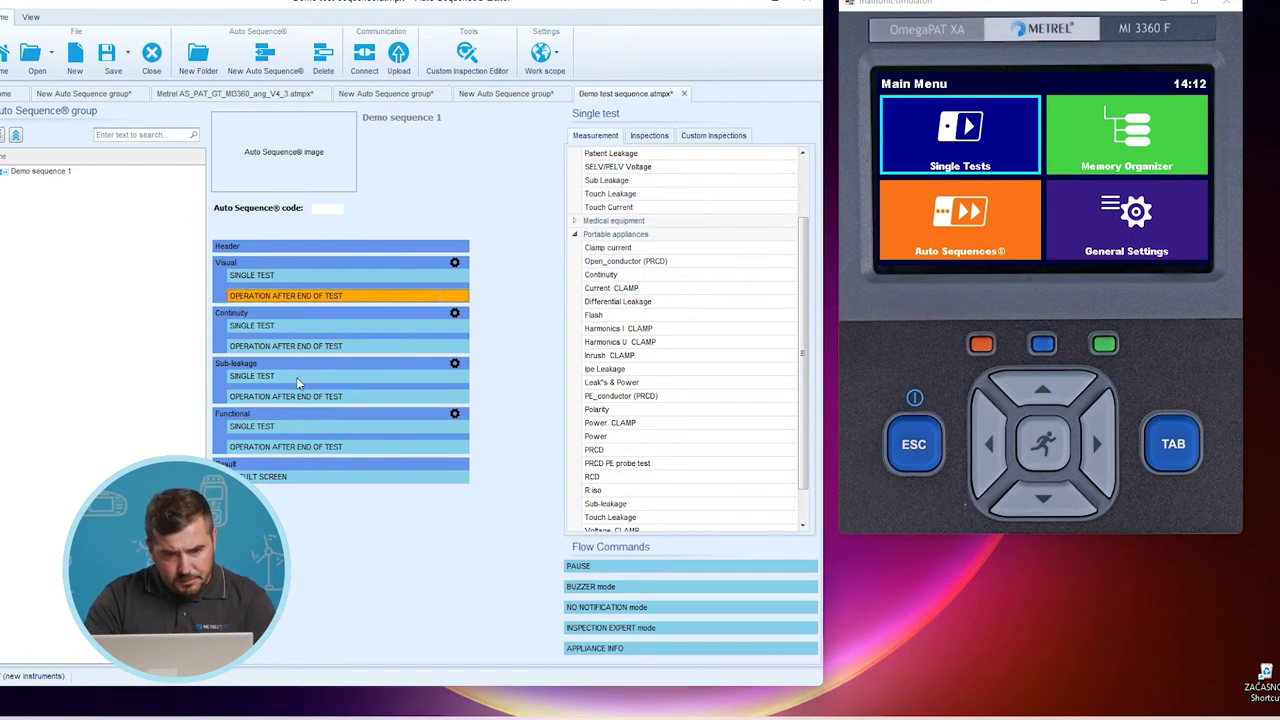
Set the operation after the end of a passed Continuity test to Auto
left_click(305, 346)
double_click(305, 346)
left_click(663, 328)
left_click(616, 345)
left_click(505, 391)
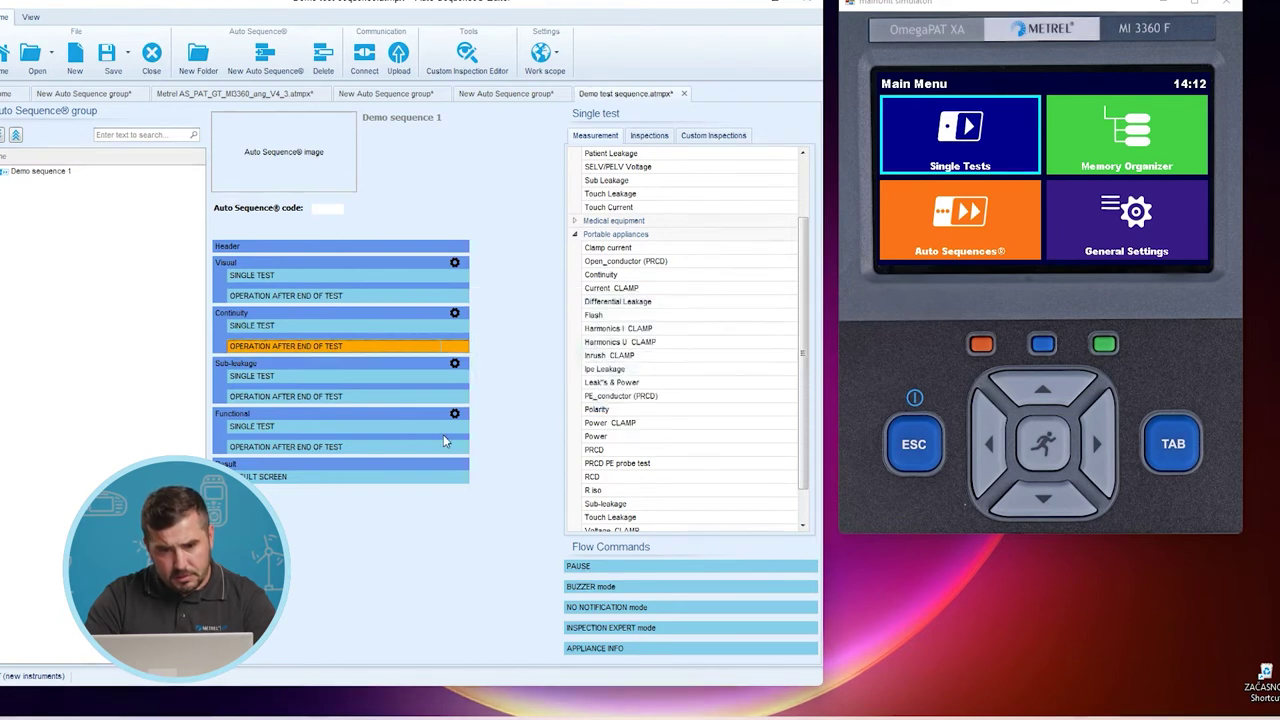
Set the operation after the end of test for a pass to Auto in both the Sub-leakage and Functional blocks
double_click(295, 397)
left_click(675, 330)
left_click(650, 342)
left_click(507, 392)
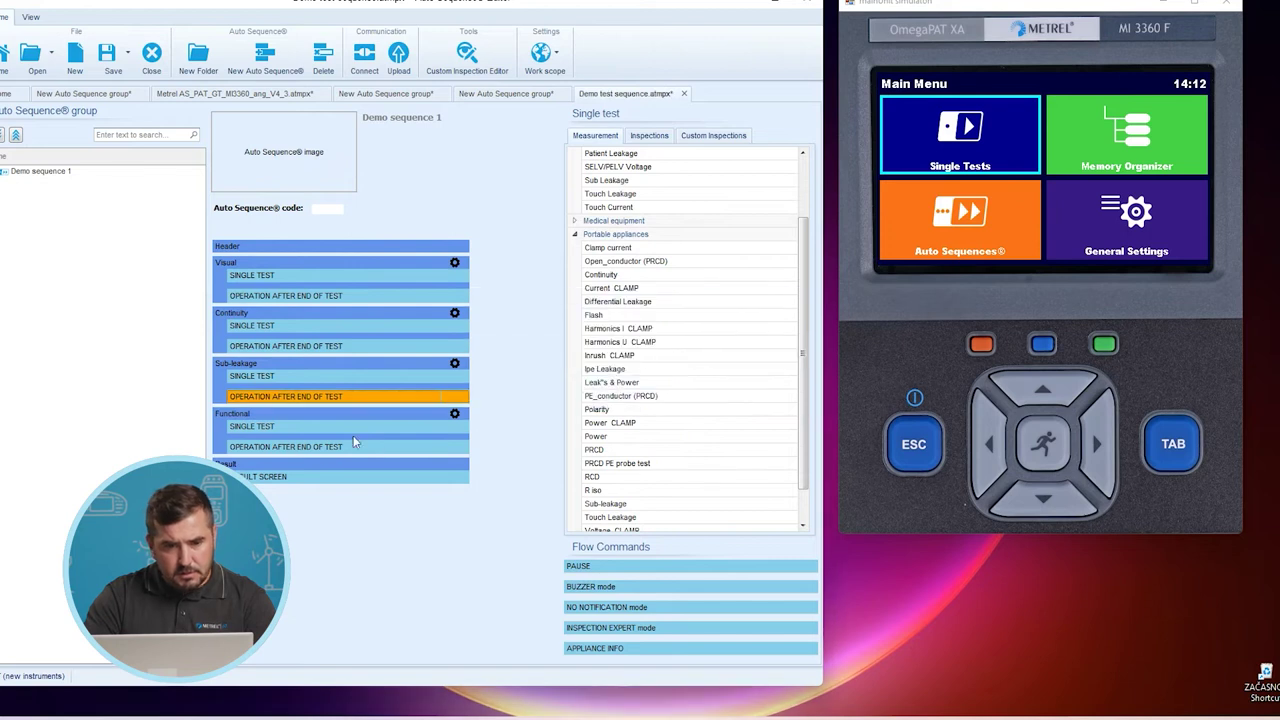
double_click(288, 448)
left_click(657, 330)
left_click(630, 348)
left_click(506, 391)
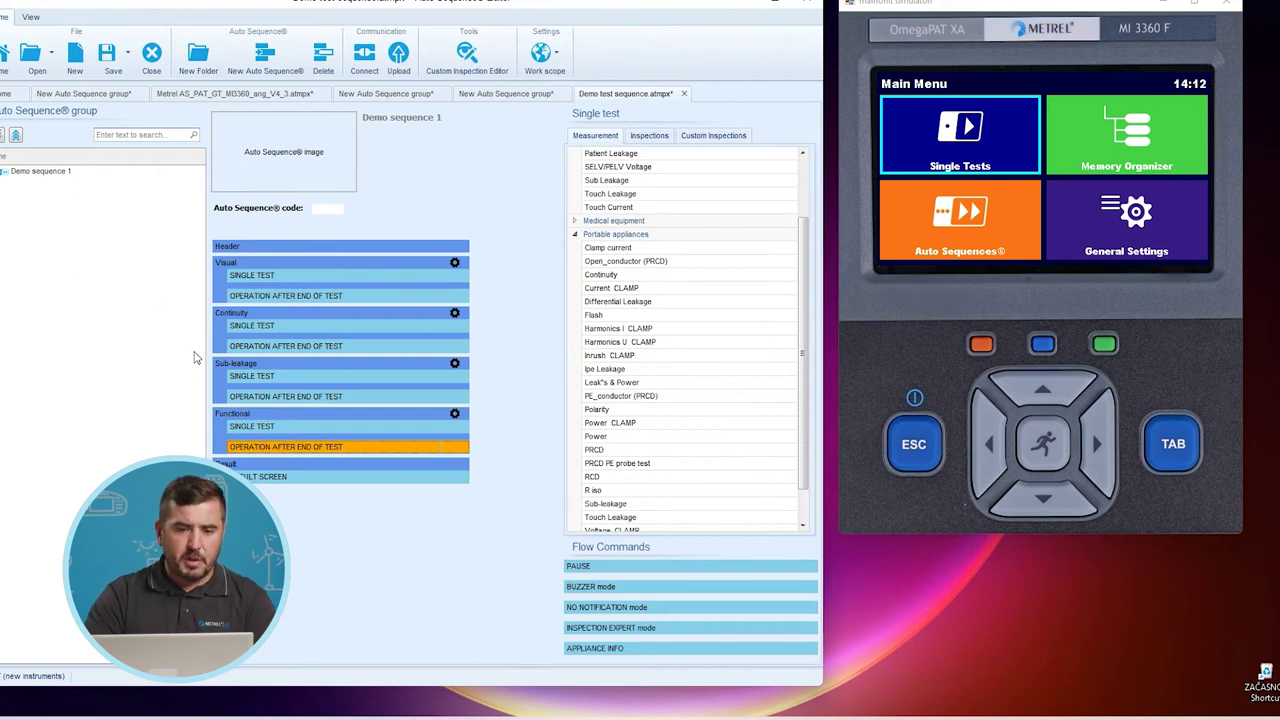
Configure the Continuity single test with output P/S - PE, a 2 s duration and a high limit for R
double_click(318, 327)
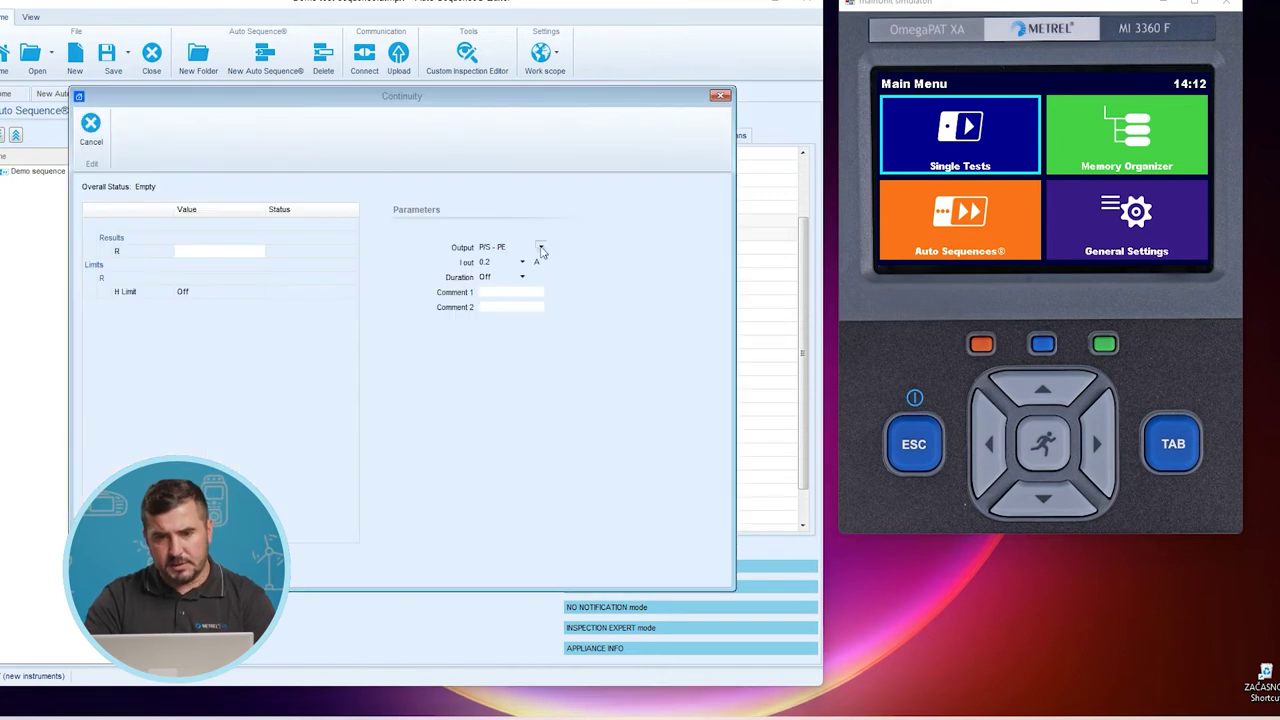
left_click(540, 247)
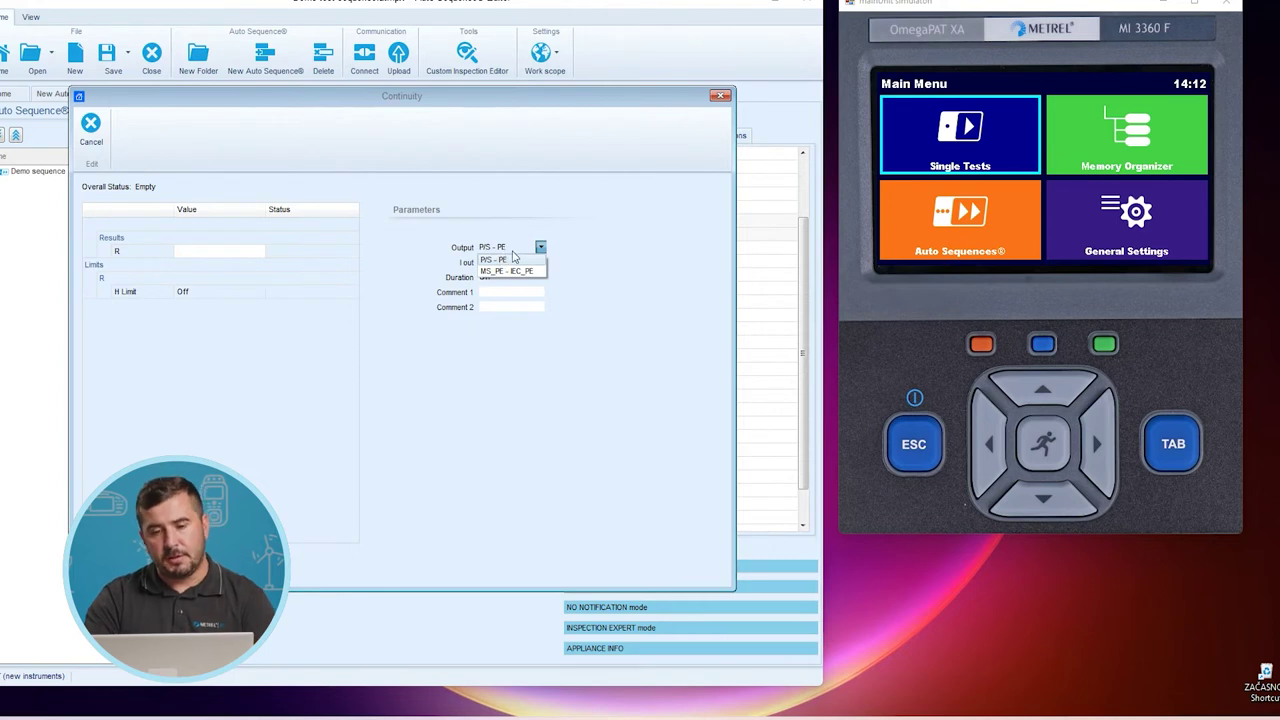
left_click(502, 261)
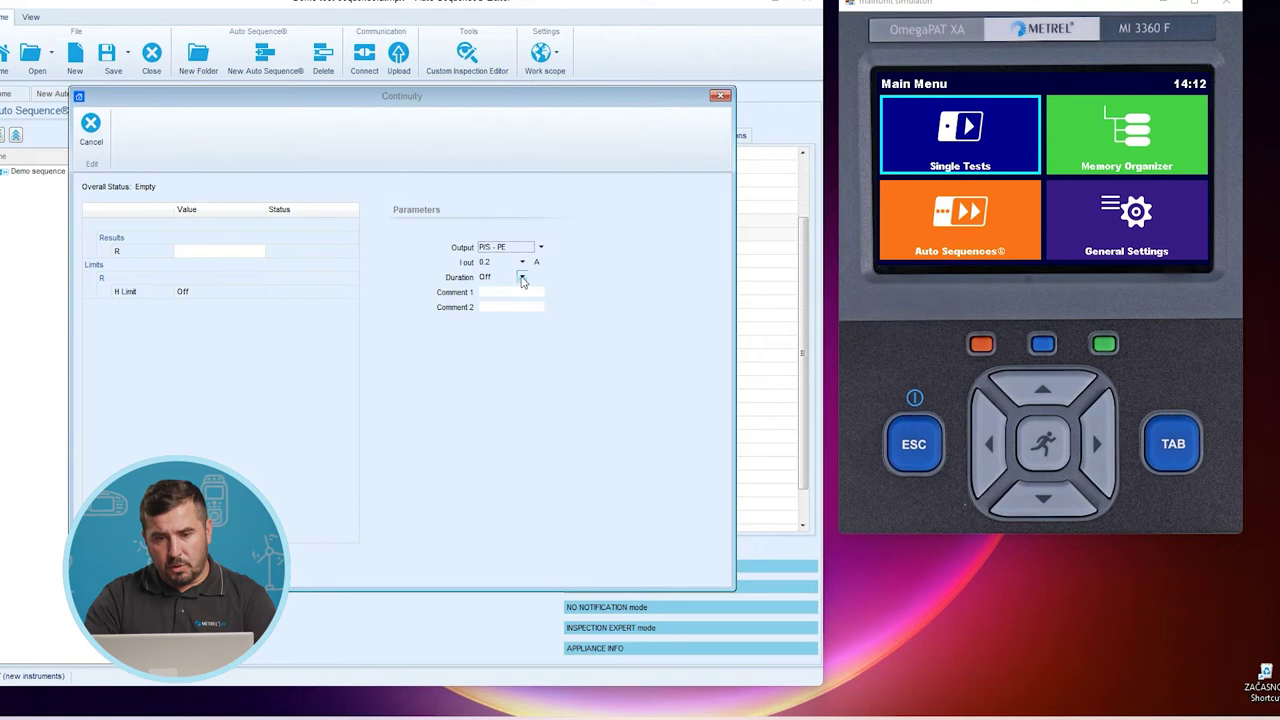
left_click(521, 277)
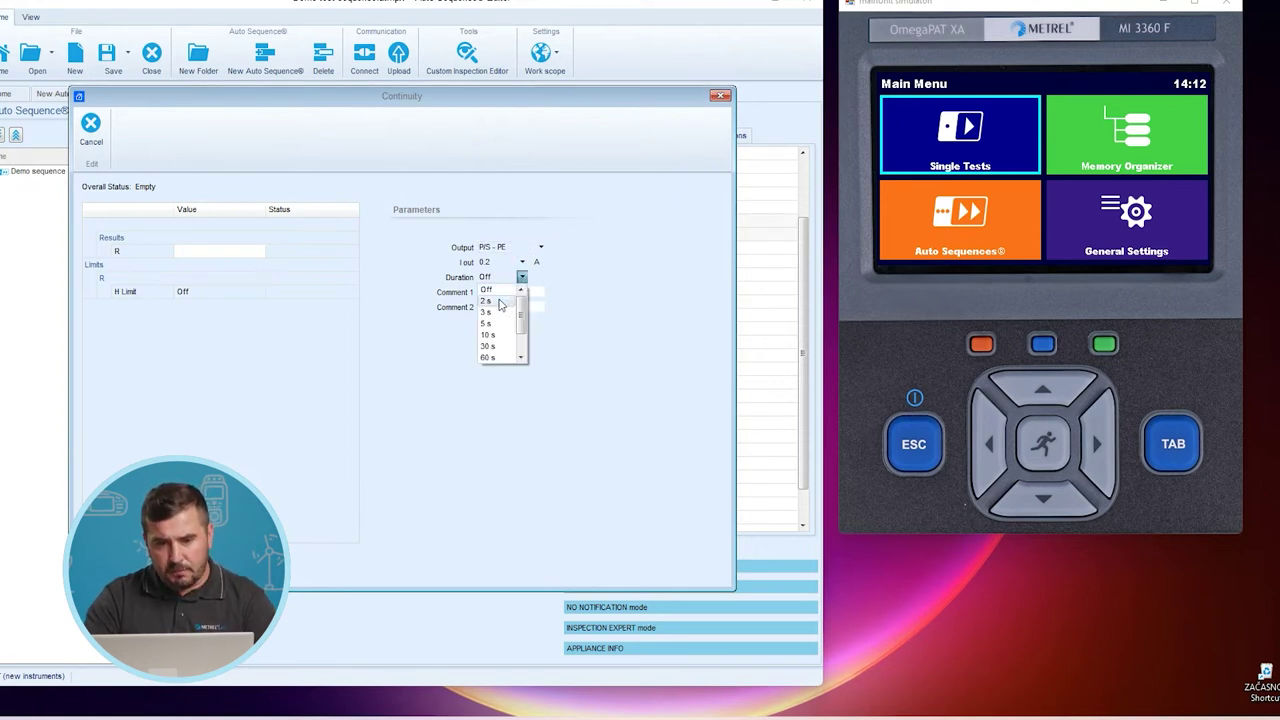
left_click(500, 302)
left_click(240, 291)
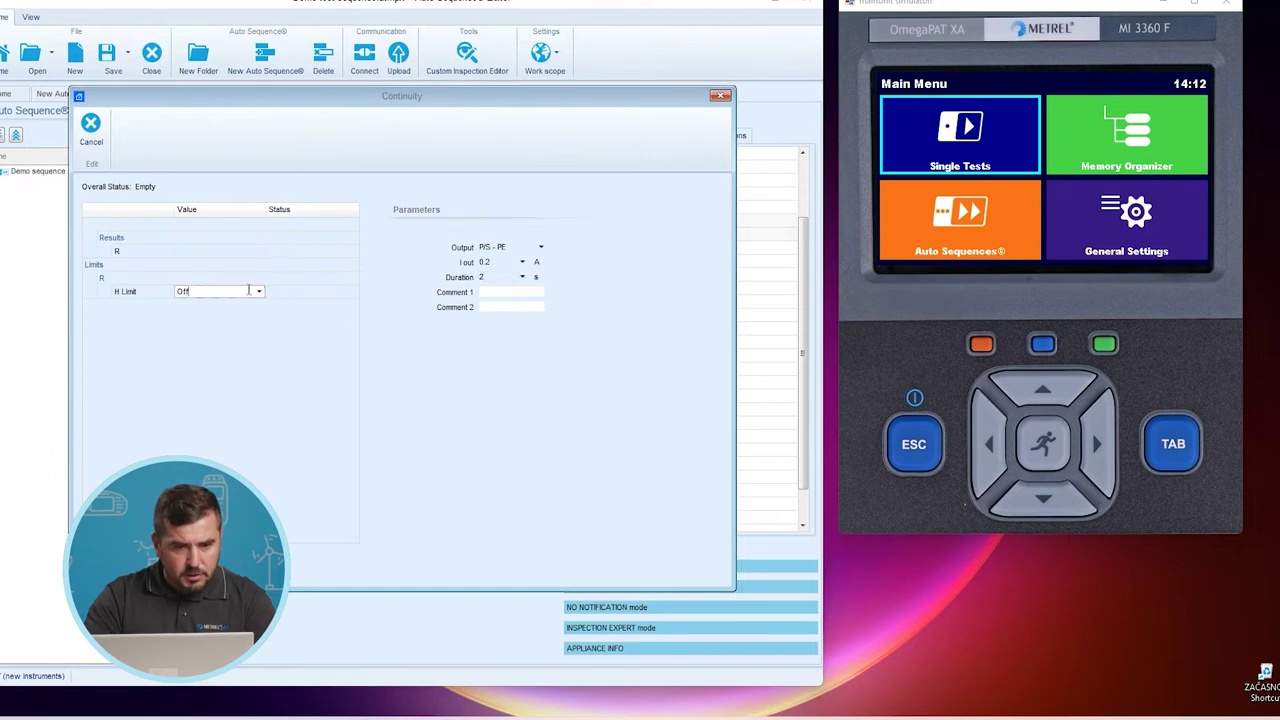
left_click(258, 291)
scroll(190, 330, "down", 5)
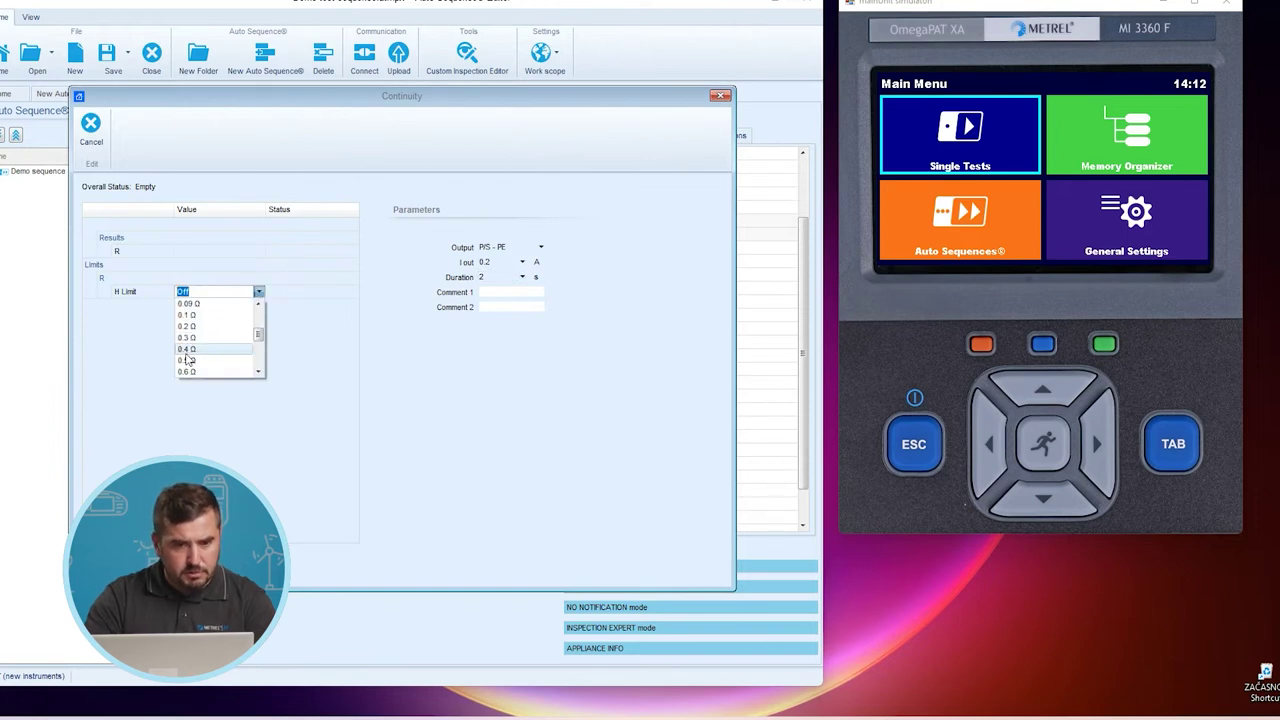
left_click(195, 345)
key("Return")
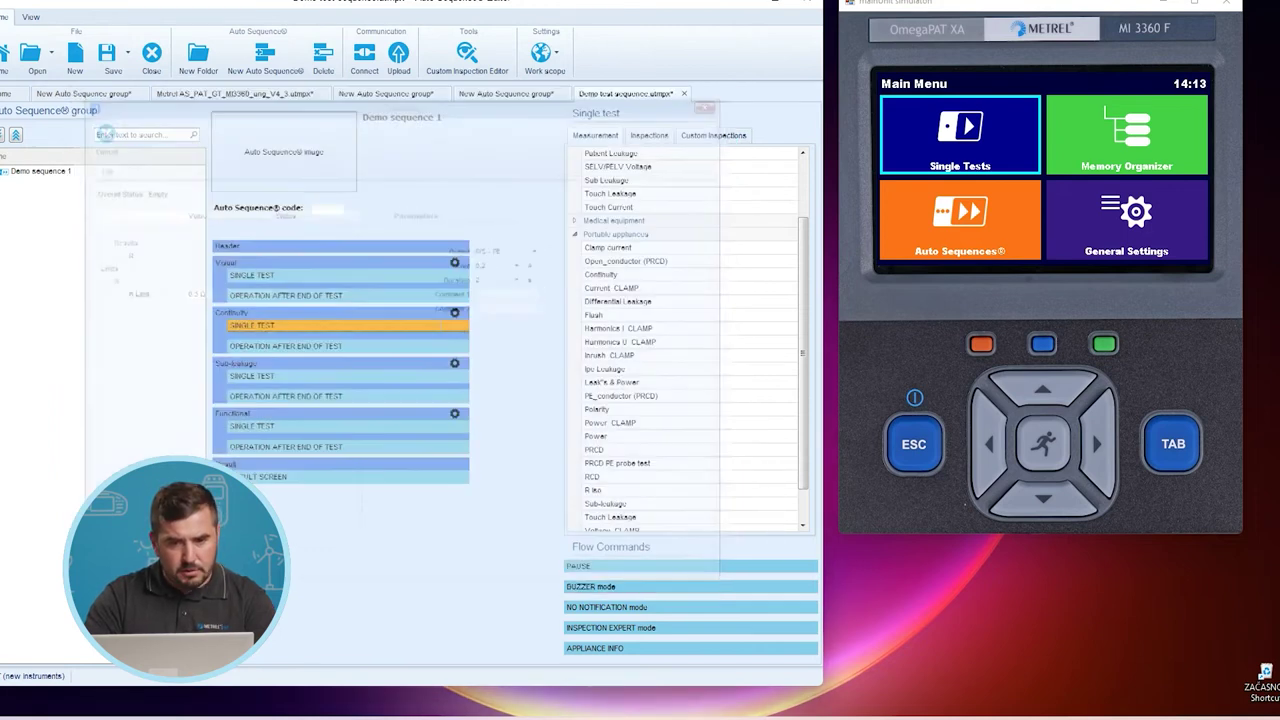
Configure the Sub-leakage single test with type Isub, a 2 s duration and a high limit of 0.50 mA
double_click(275, 374)
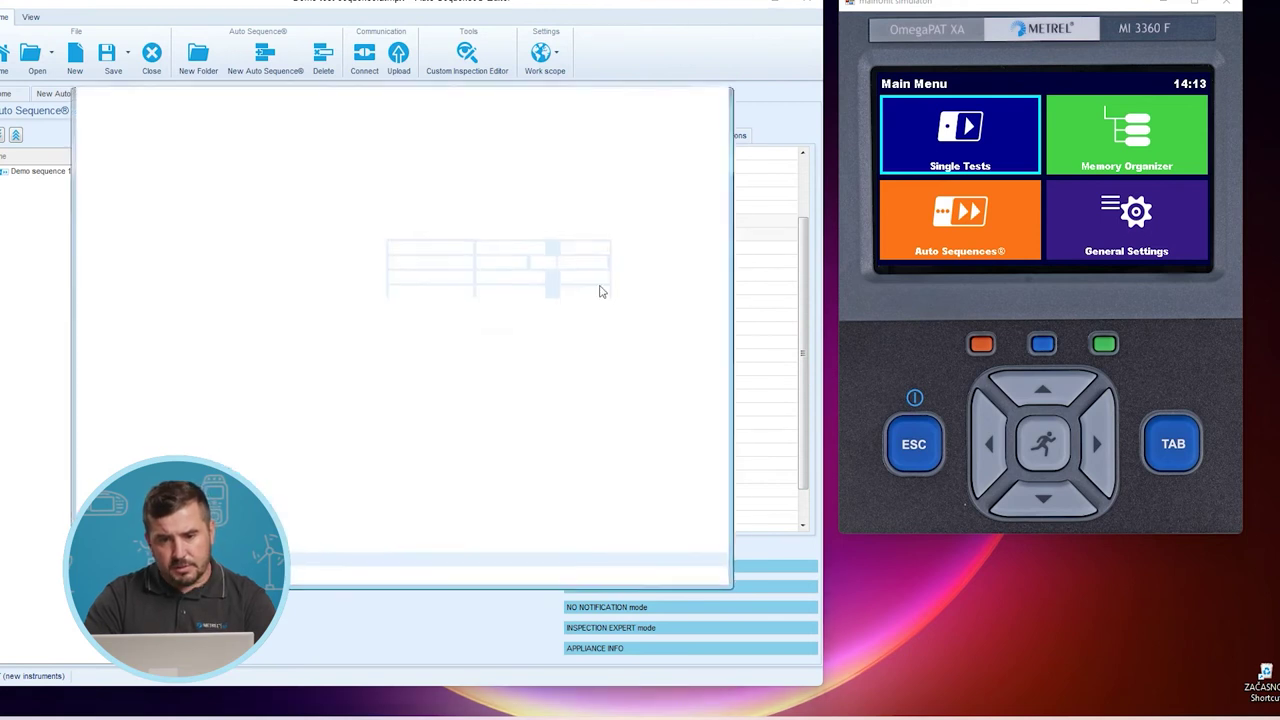
left_click(541, 250)
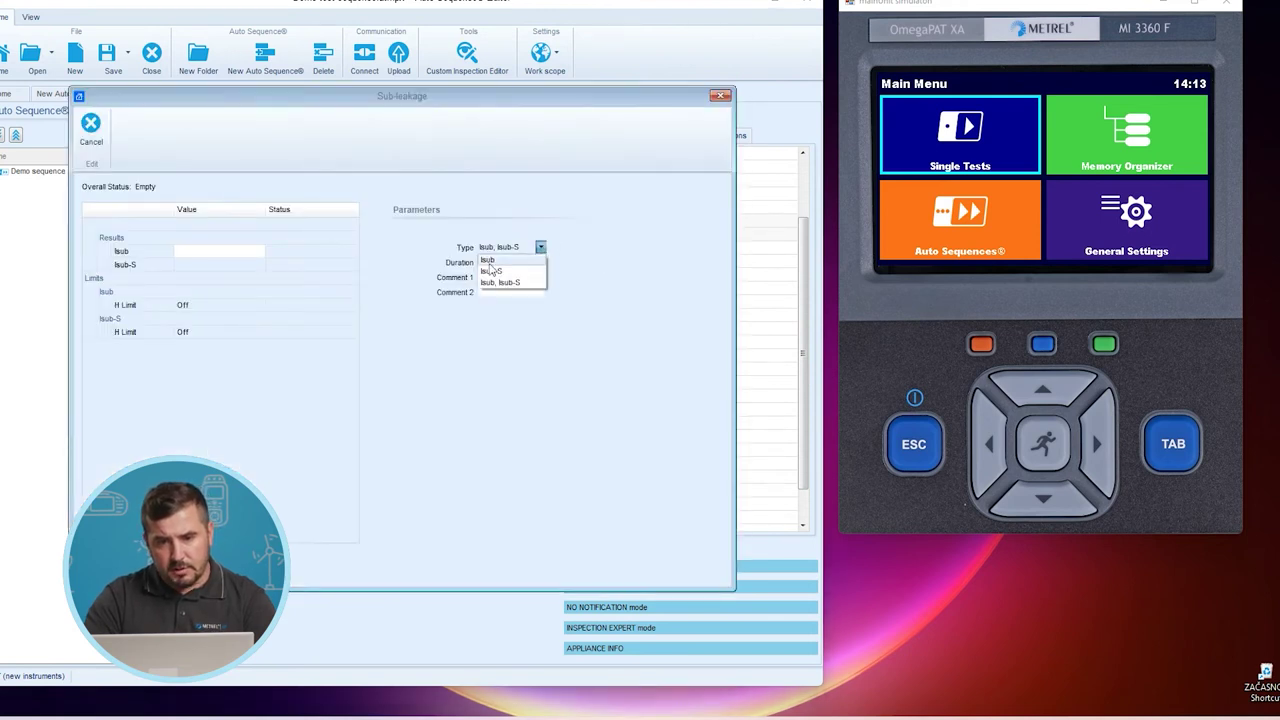
left_click(527, 266)
left_click(524, 264)
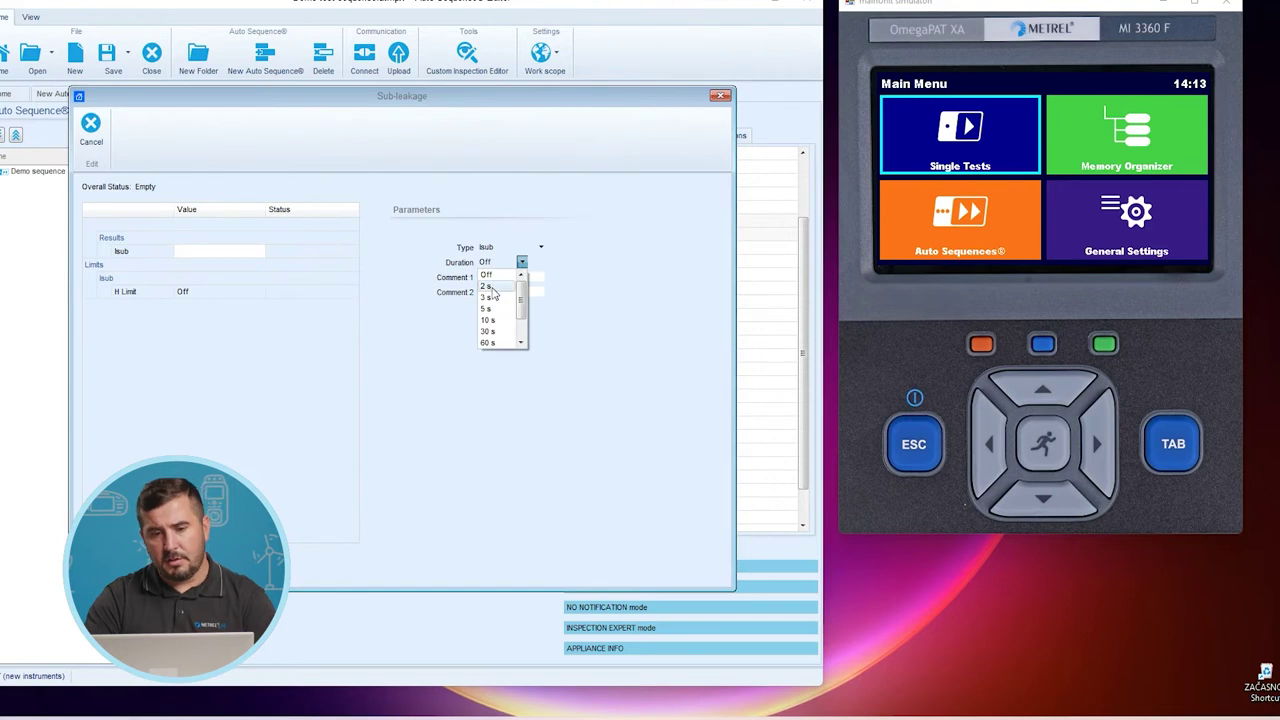
left_click(495, 294)
left_click(228, 292)
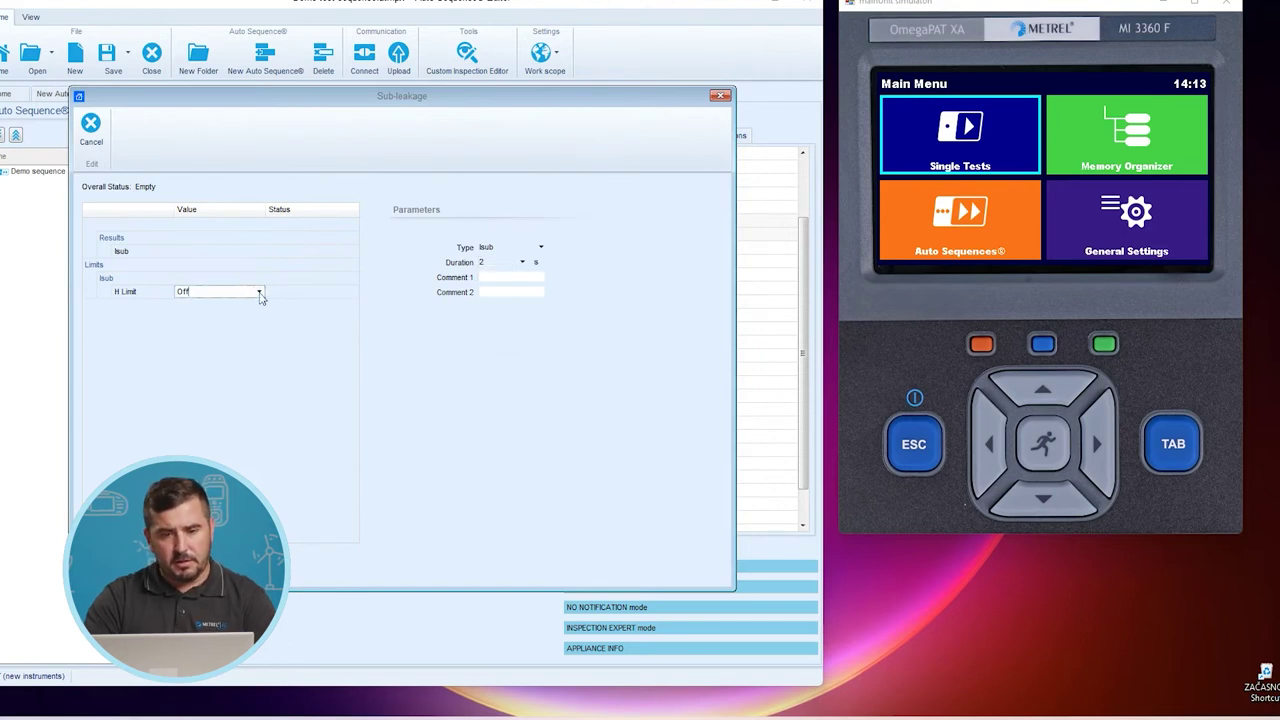
left_click(258, 291)
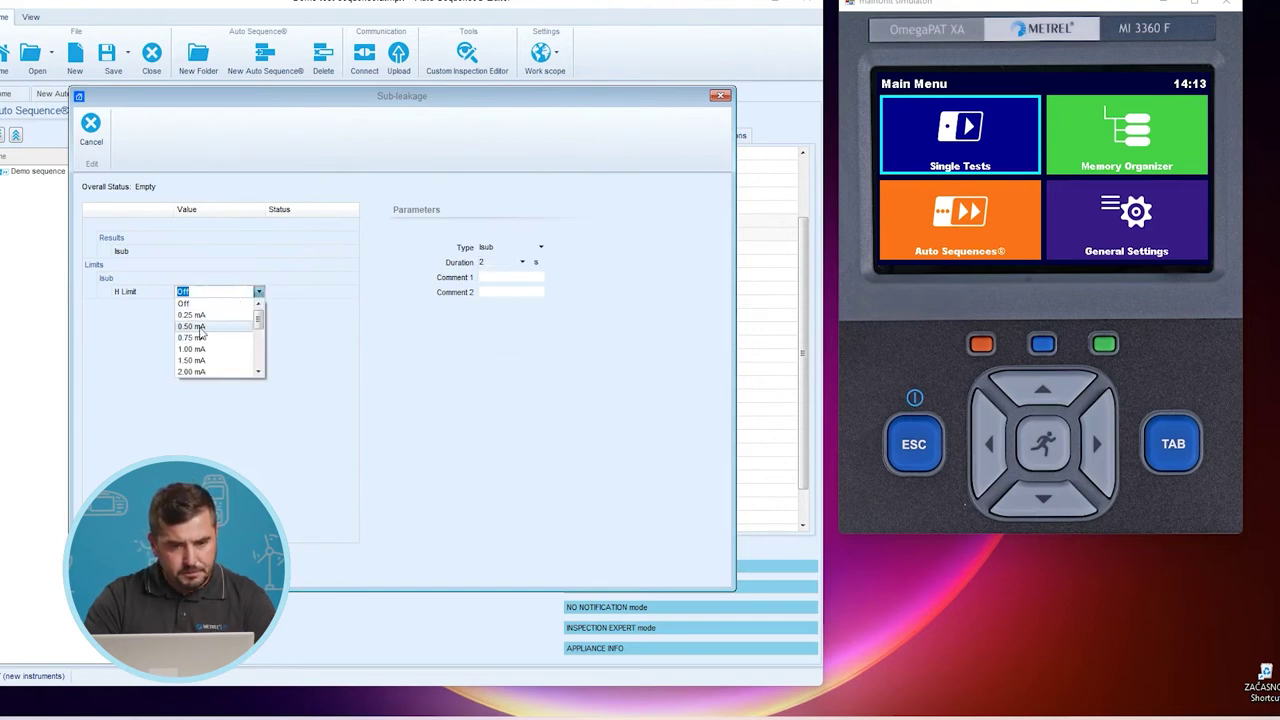
left_click(198, 327)
key("Return")
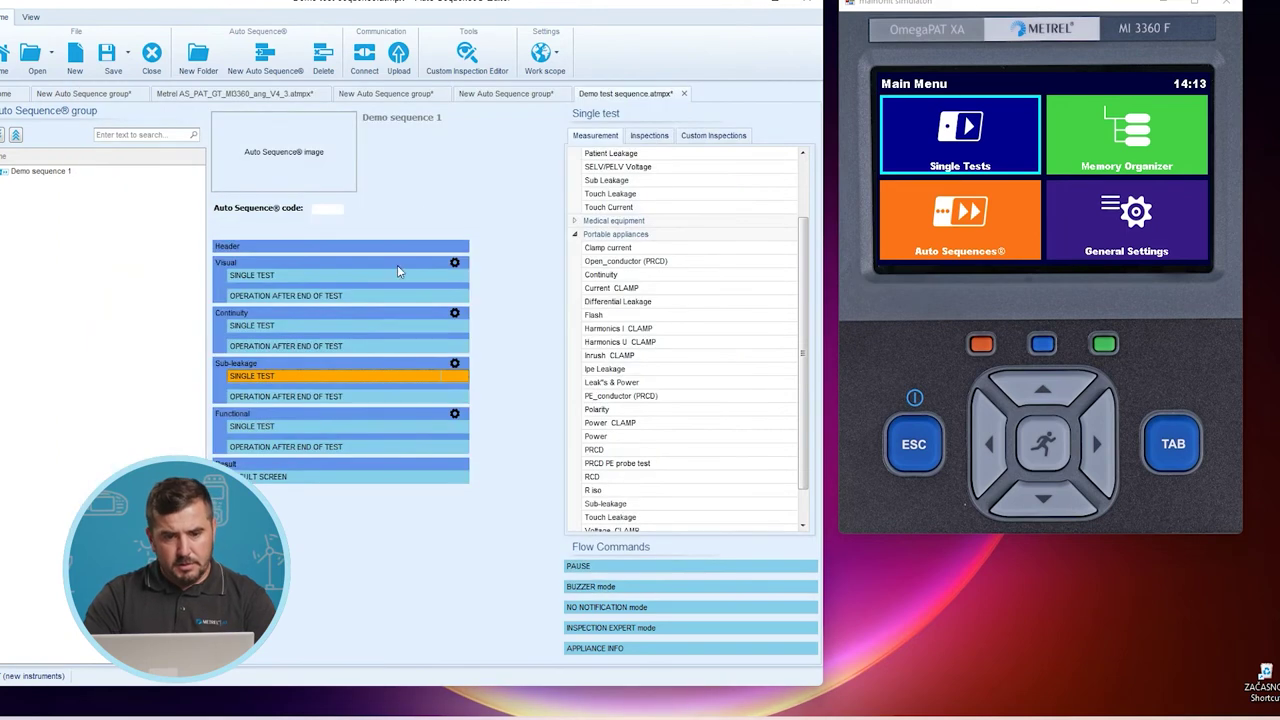
Duplicate Demo sequence 1 in the Auto Sequence group and rename the copy "Demo sequence 2"
left_click(44, 176)
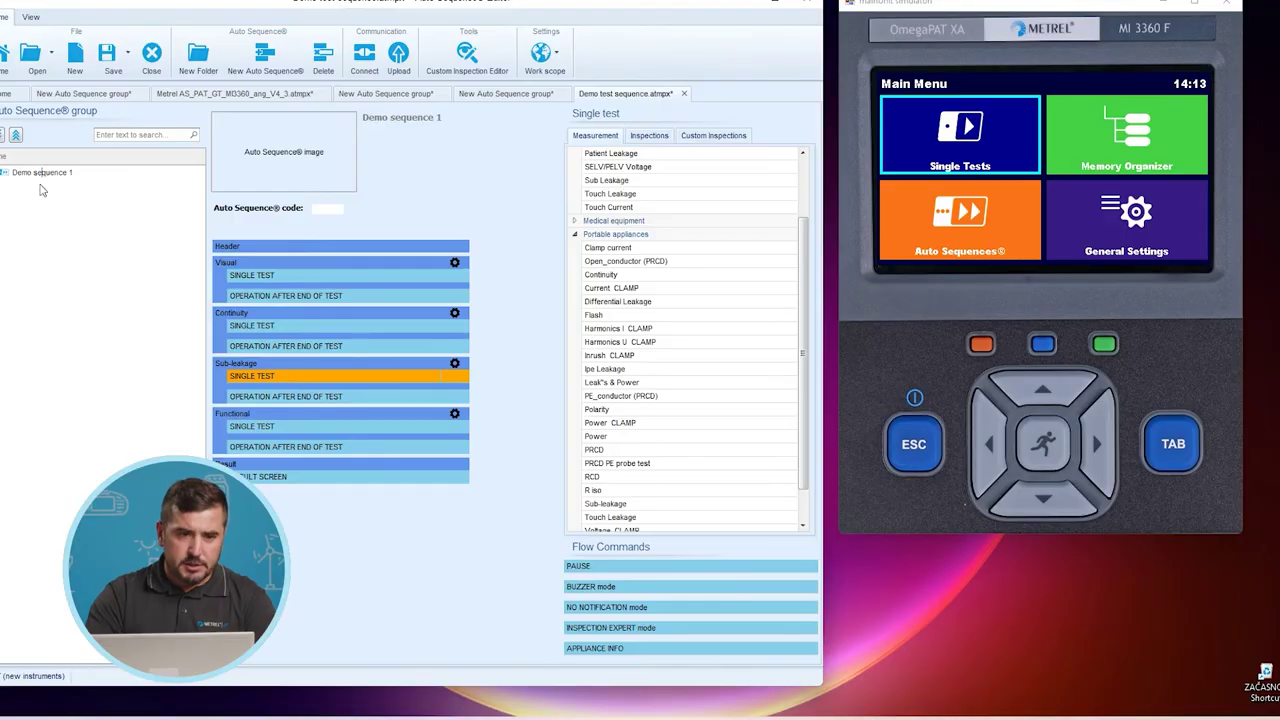
right_click(4, 174)
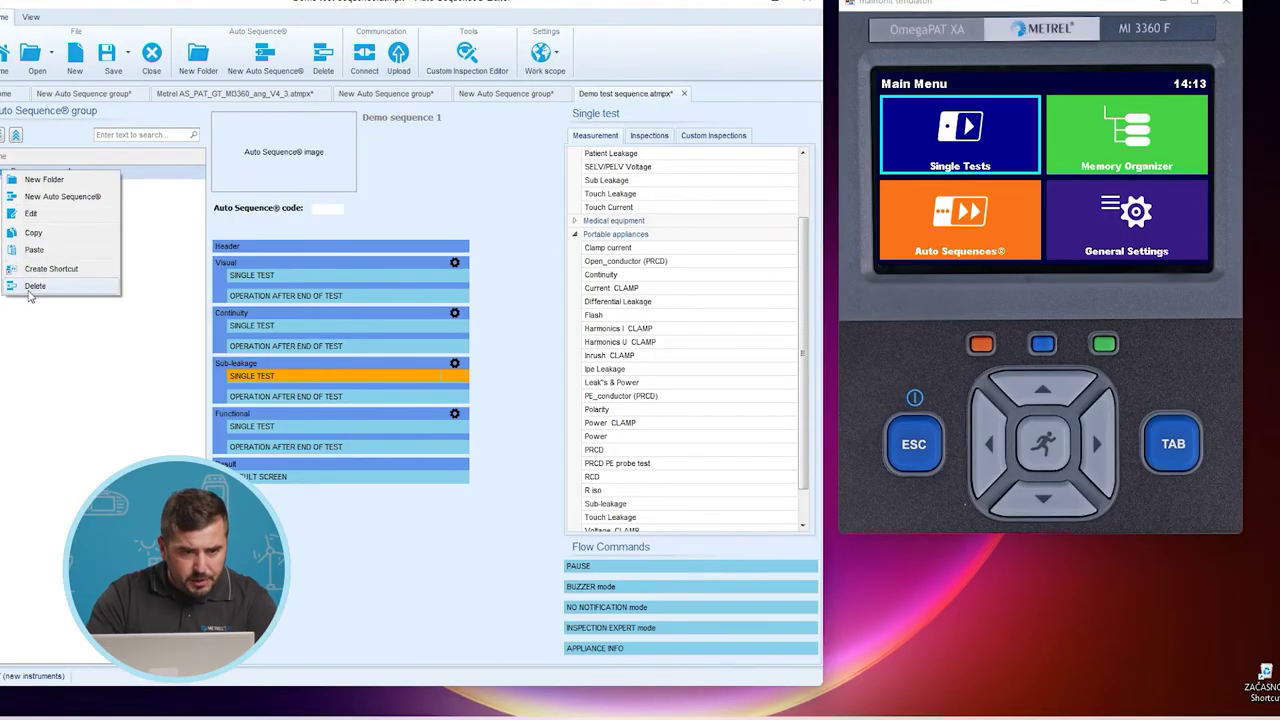
left_click(45, 233)
right_click(46, 249)
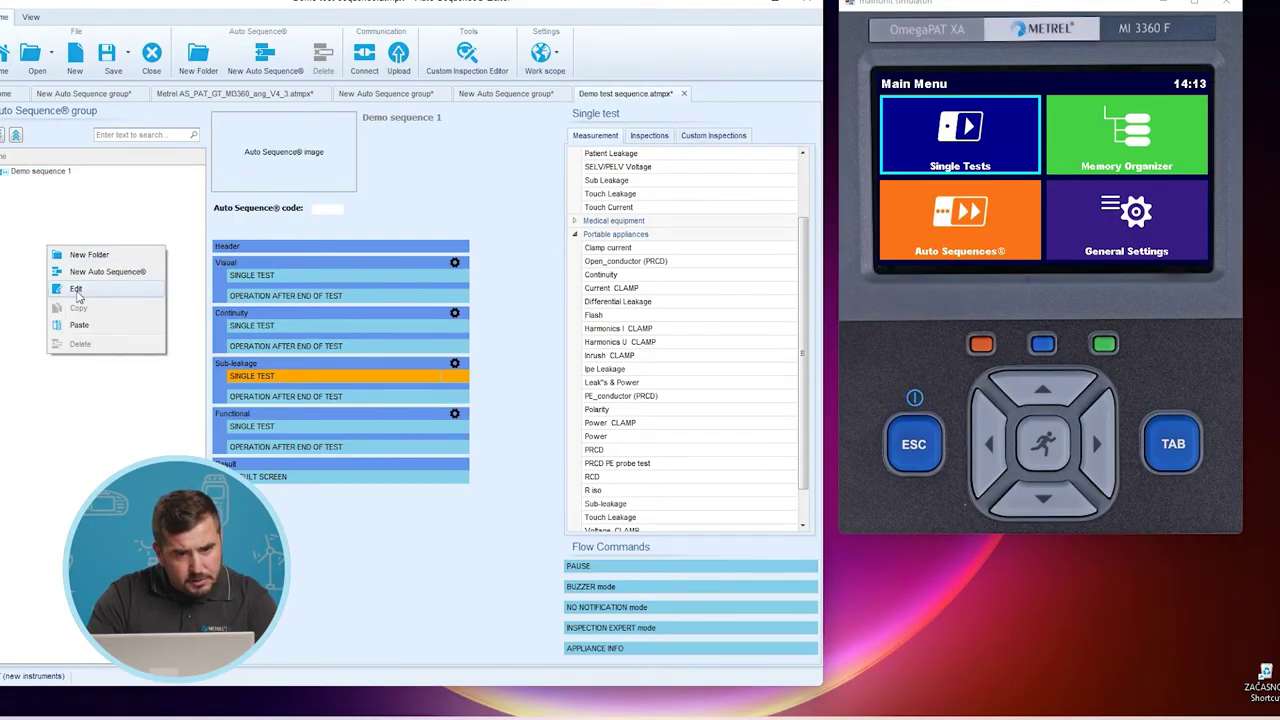
left_click(52, 325)
left_click(60, 186)
double_click(83, 186)
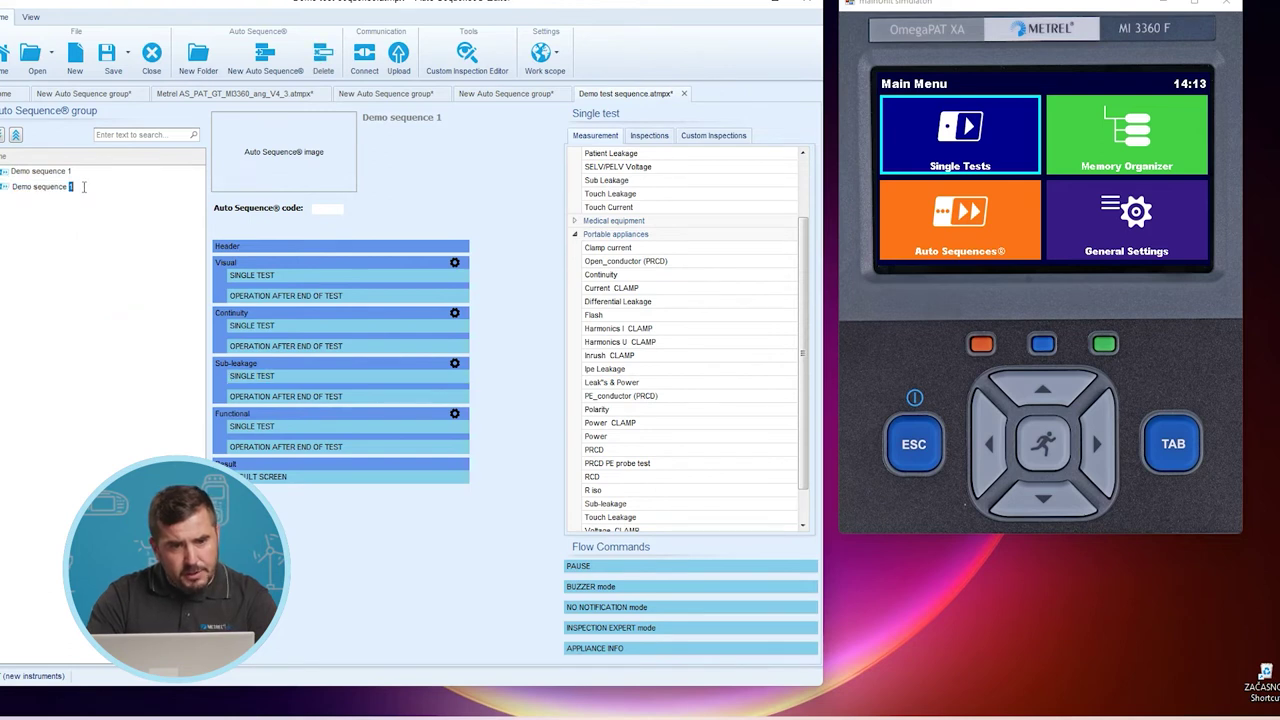
type("2")
key("Return")
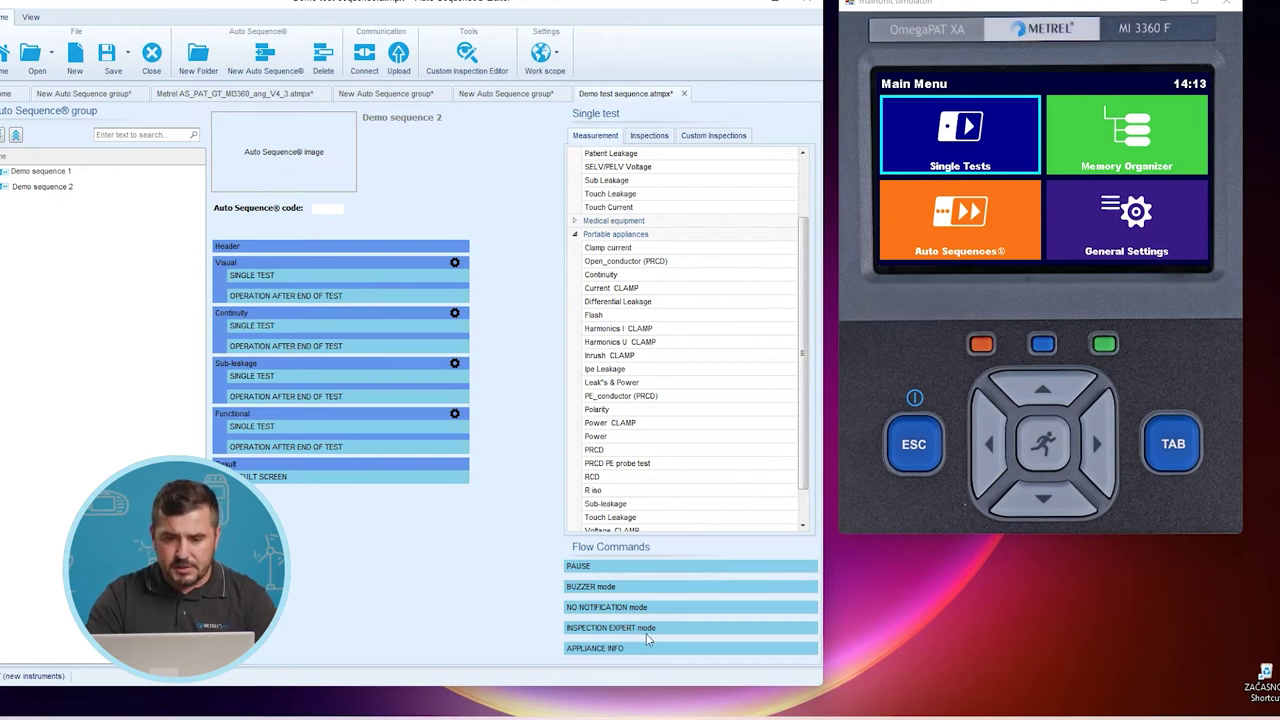
Add an APPLIANCE INFO command to the Header of Demo sequence 2 with Repeat, Appliance_FD and a 6-month retest period
left_click_drag(628, 654, 292, 252)
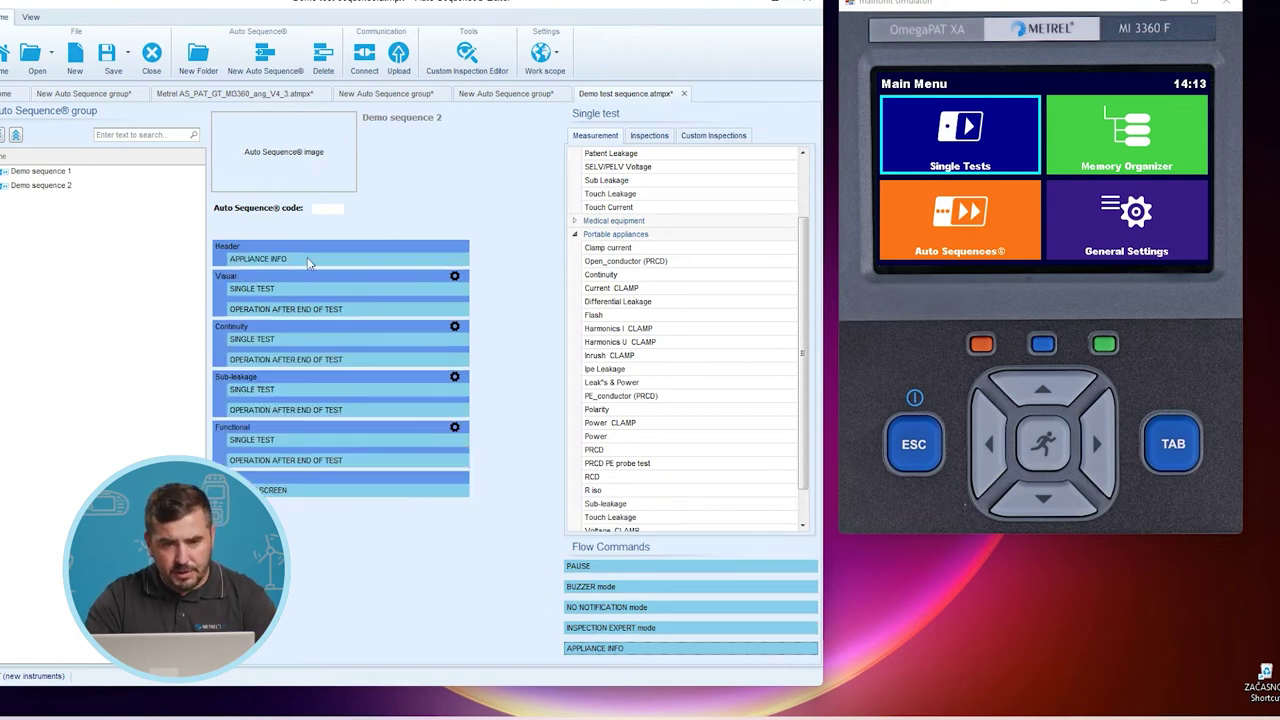
double_click(305, 257)
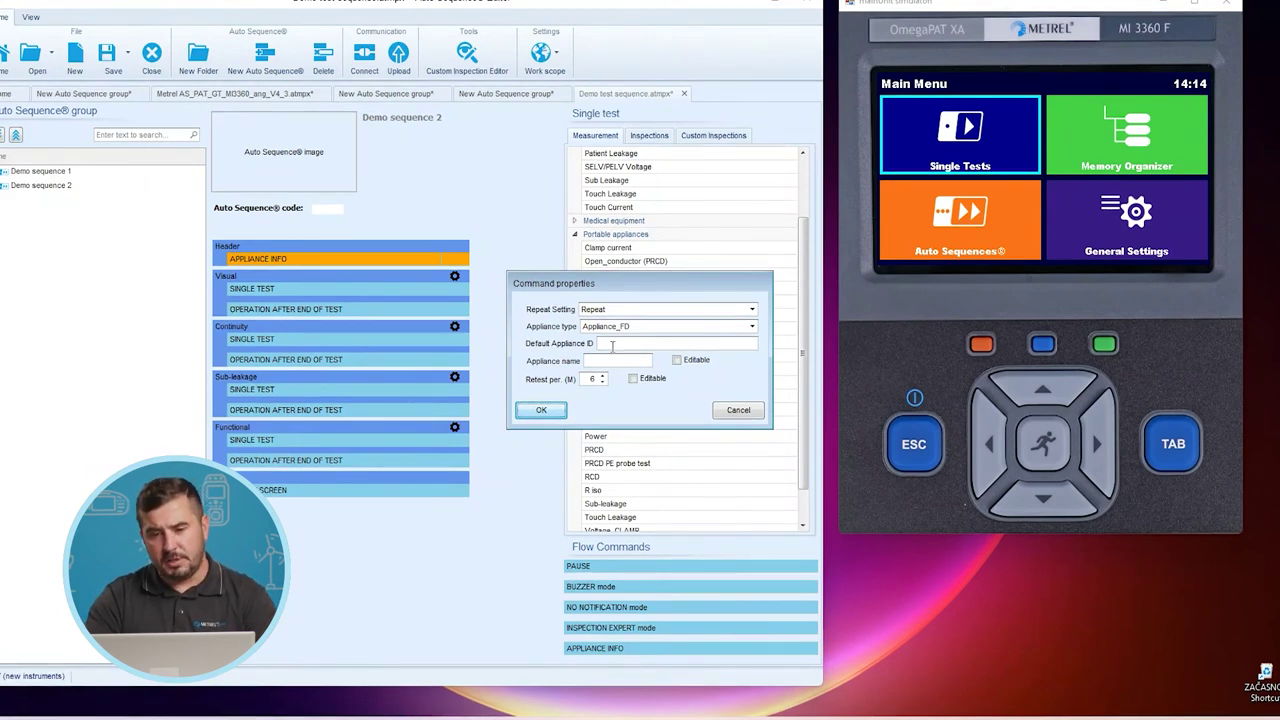
left_click(540, 411)
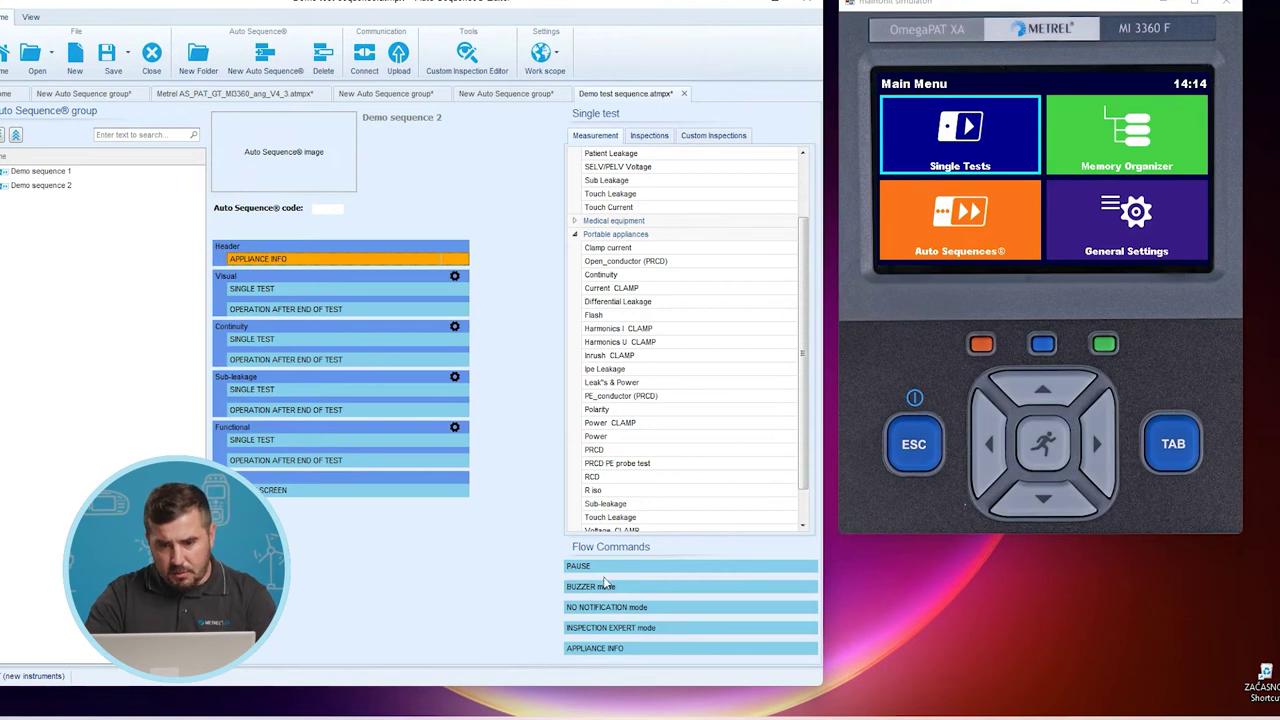
Add a PAUSE command before the Continuity single test that shows the picture Protective_earth_resistance_Class1.jpg
left_click_drag(600, 570, 297, 332)
left_click(288, 340)
double_click(289, 340)
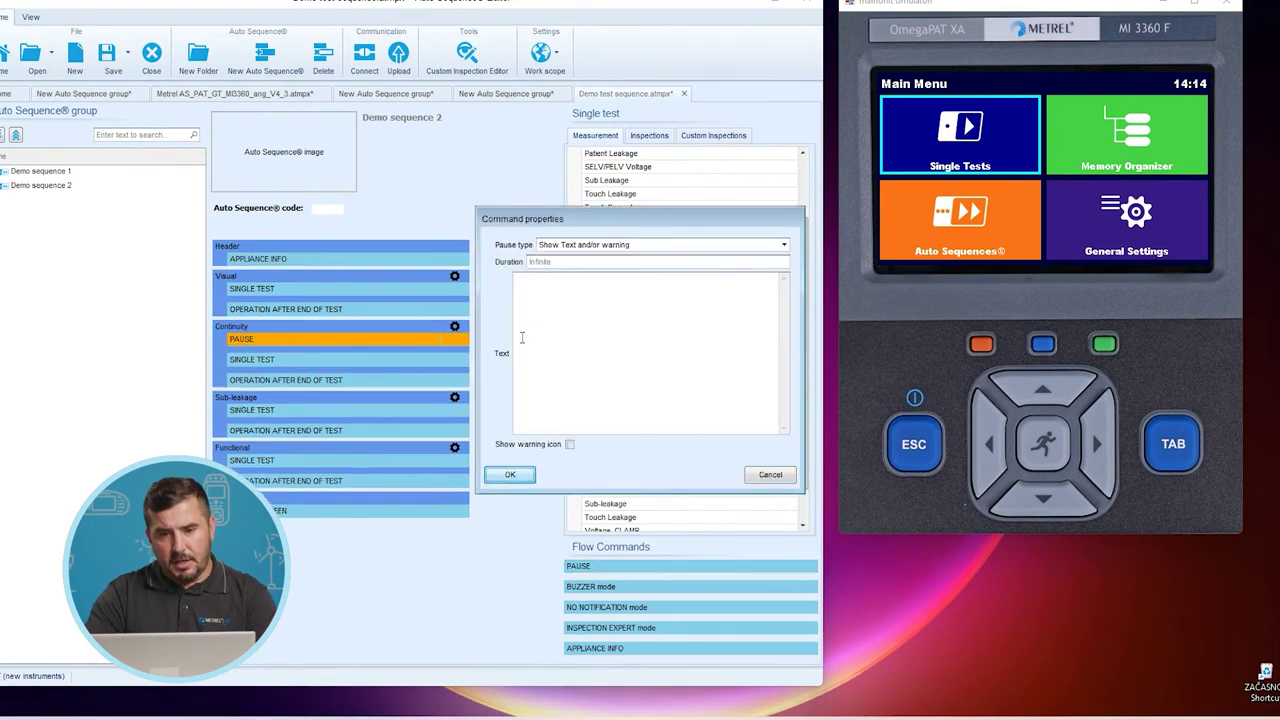
left_click(784, 246)
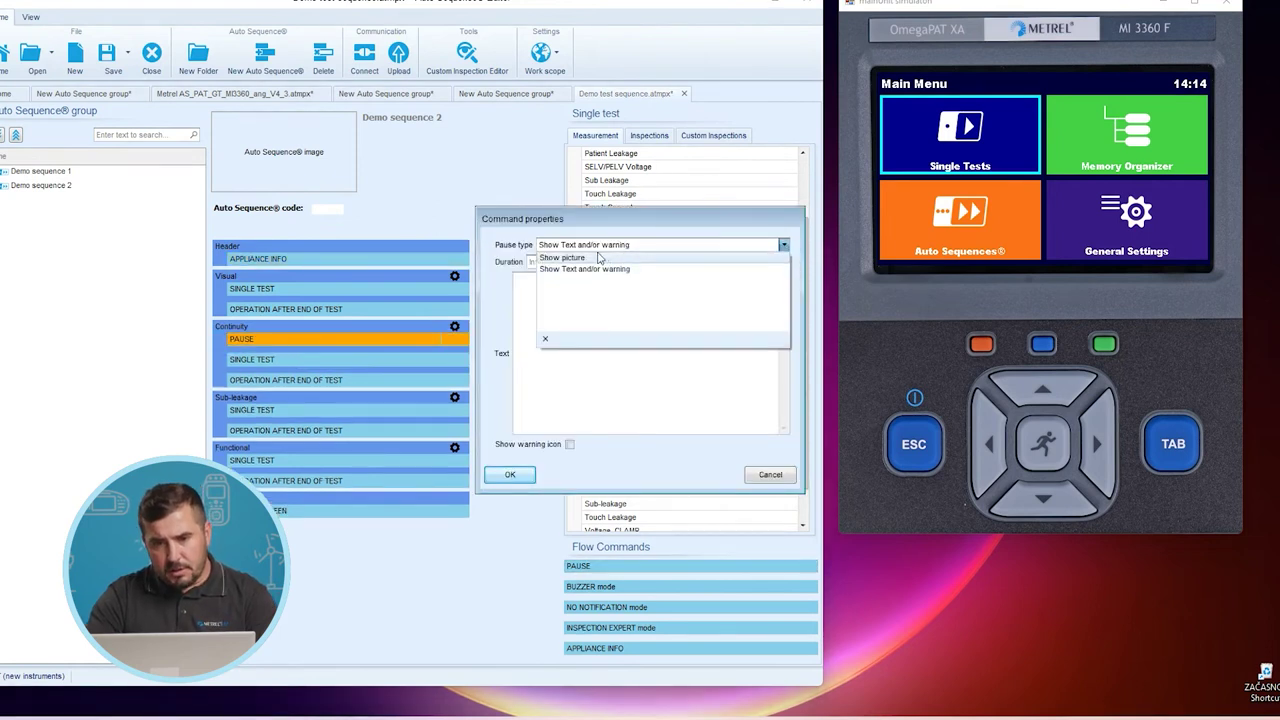
left_click(595, 258)
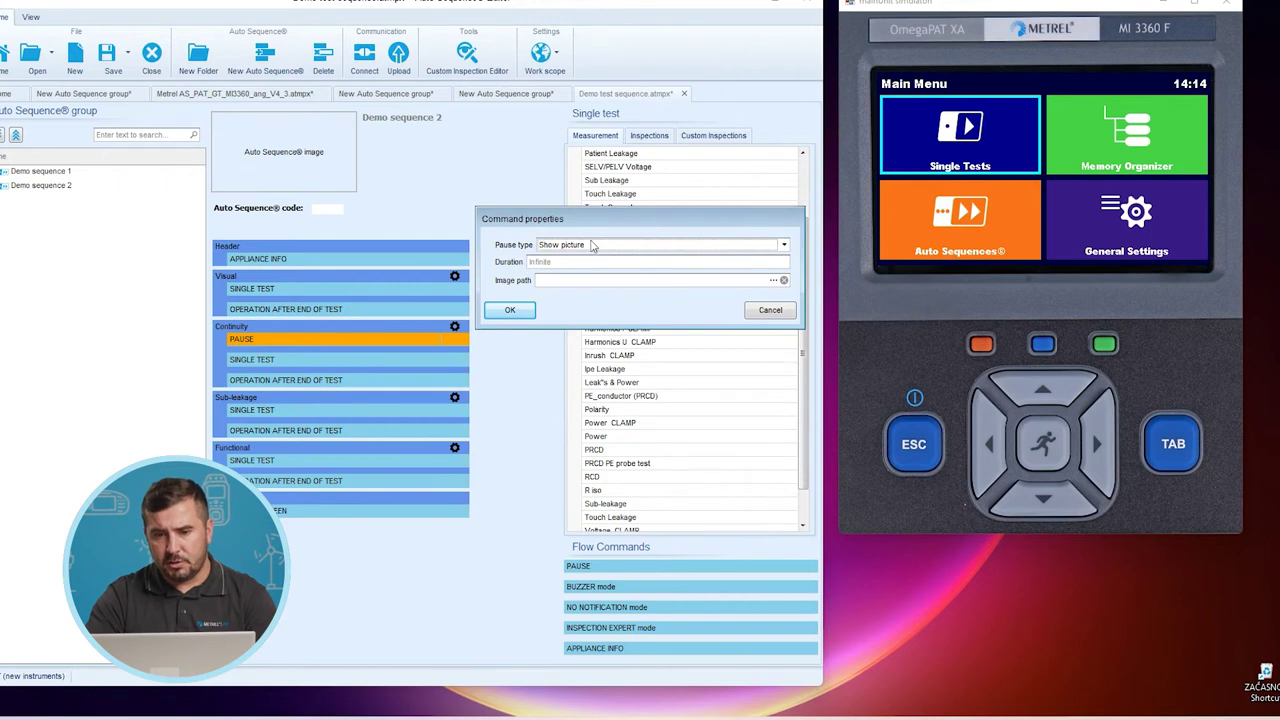
left_click(773, 280)
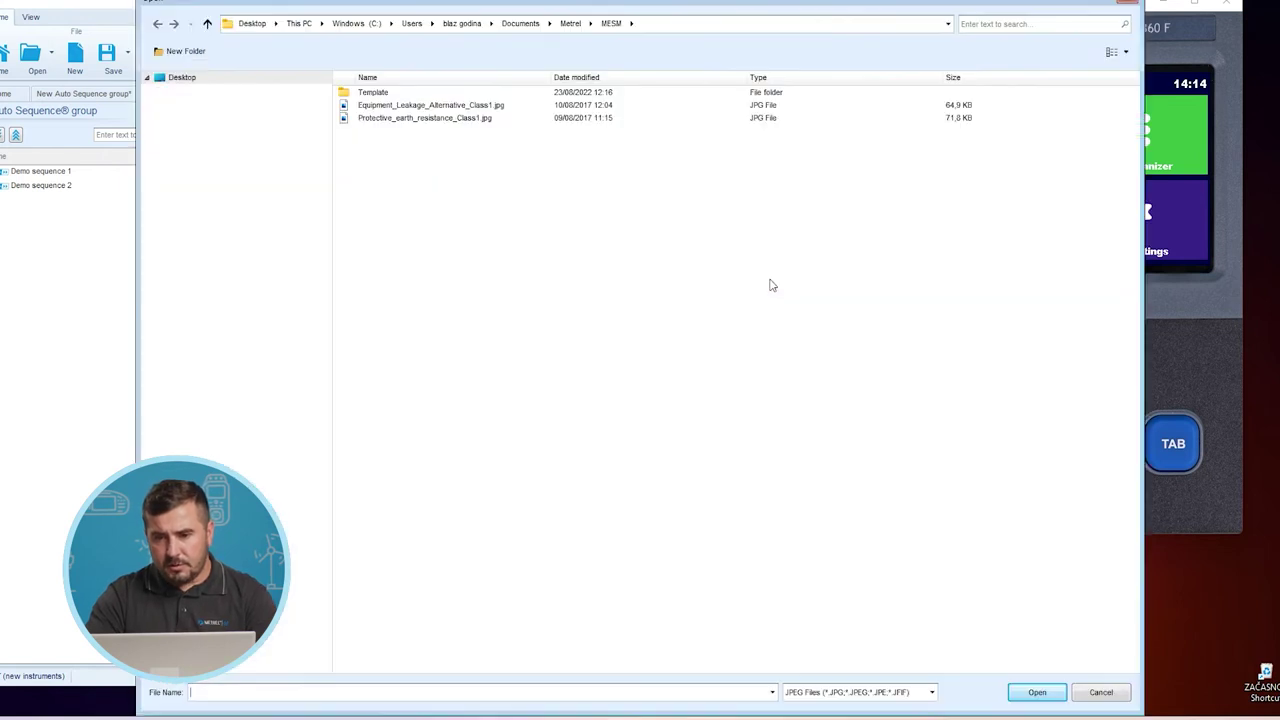
left_click(426, 119)
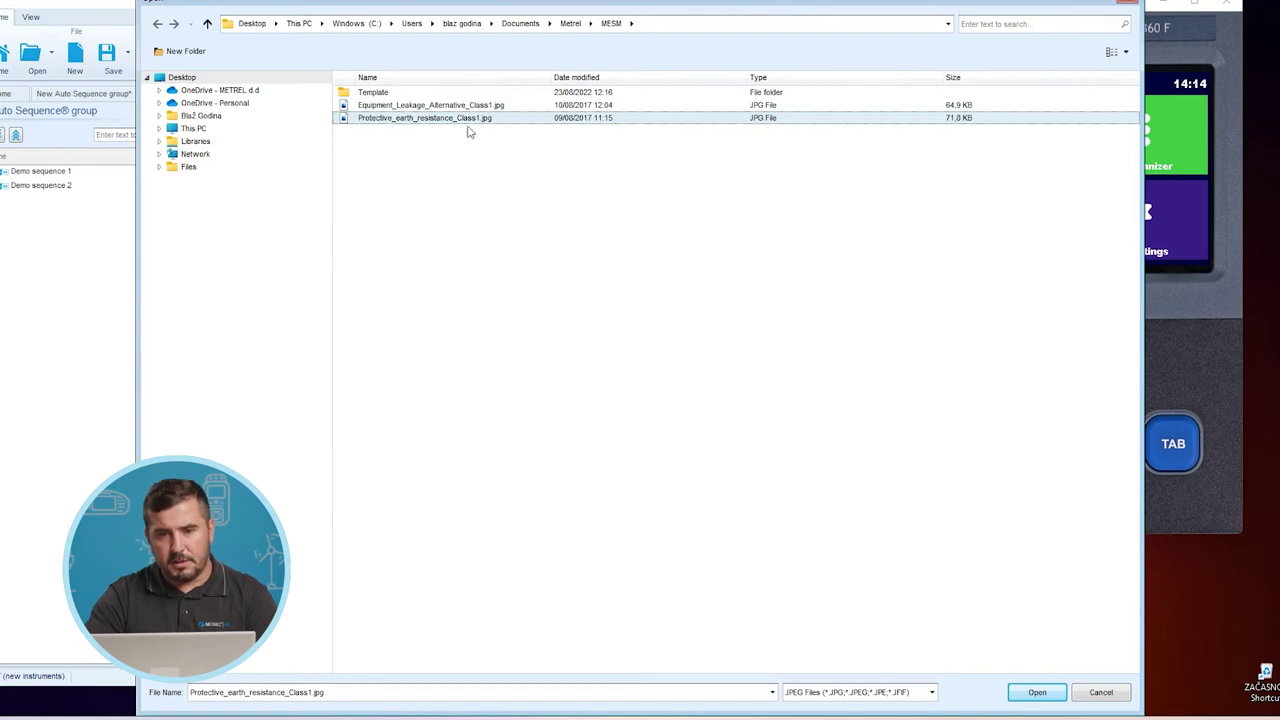
left_click(1037, 692)
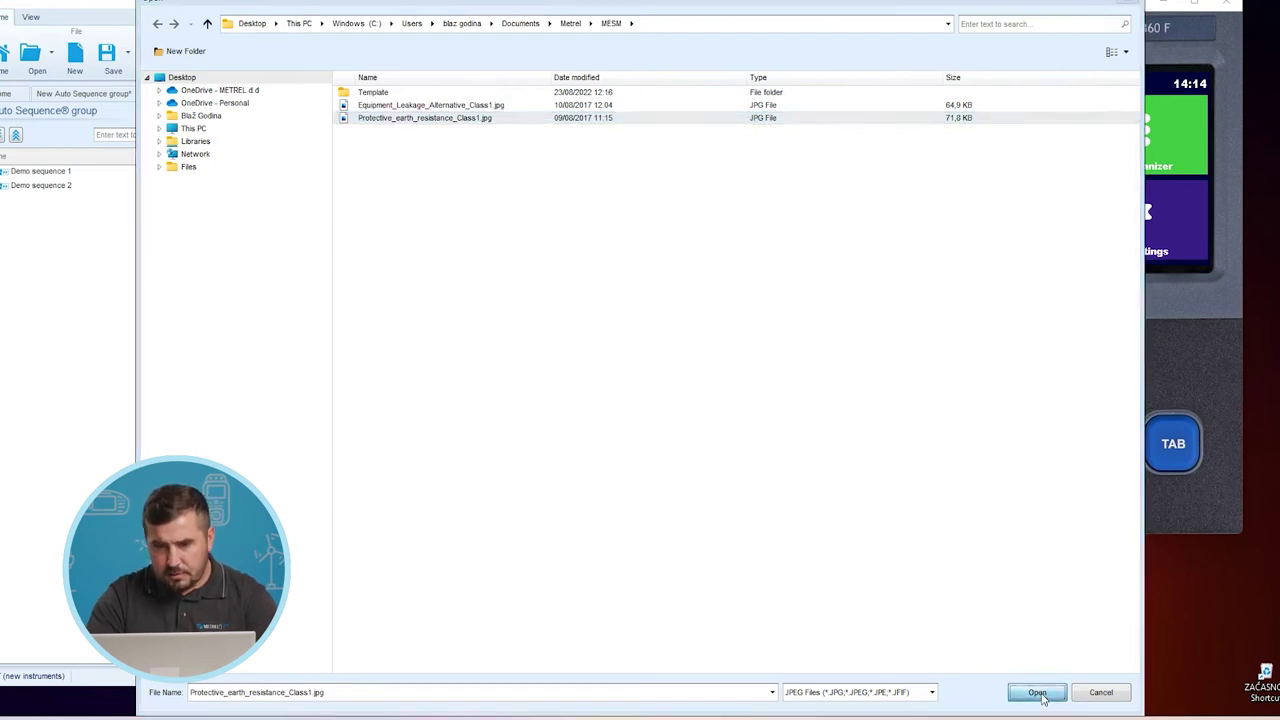
left_click(510, 311)
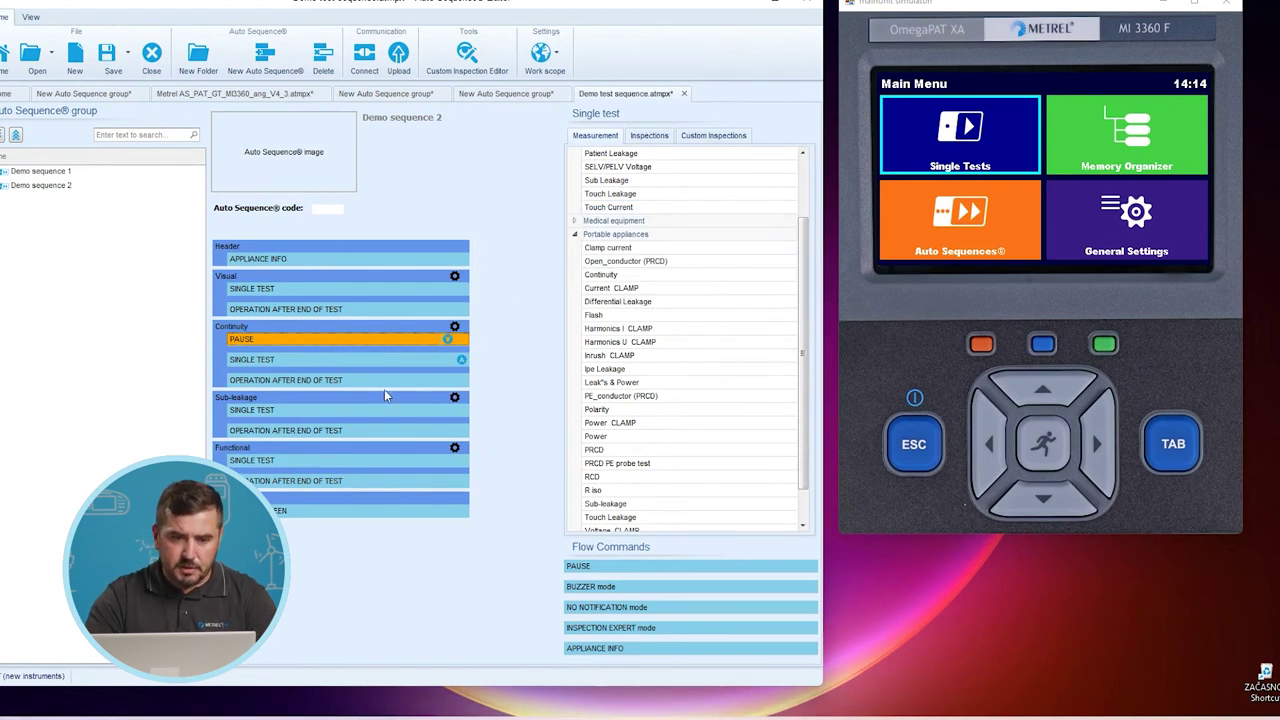
Add a PAUSE command before the Sub-leakage single test with the text "Next test Sub leakage." and the warning icon shown
left_click_drag(593, 570, 296, 406)
double_click(296, 409)
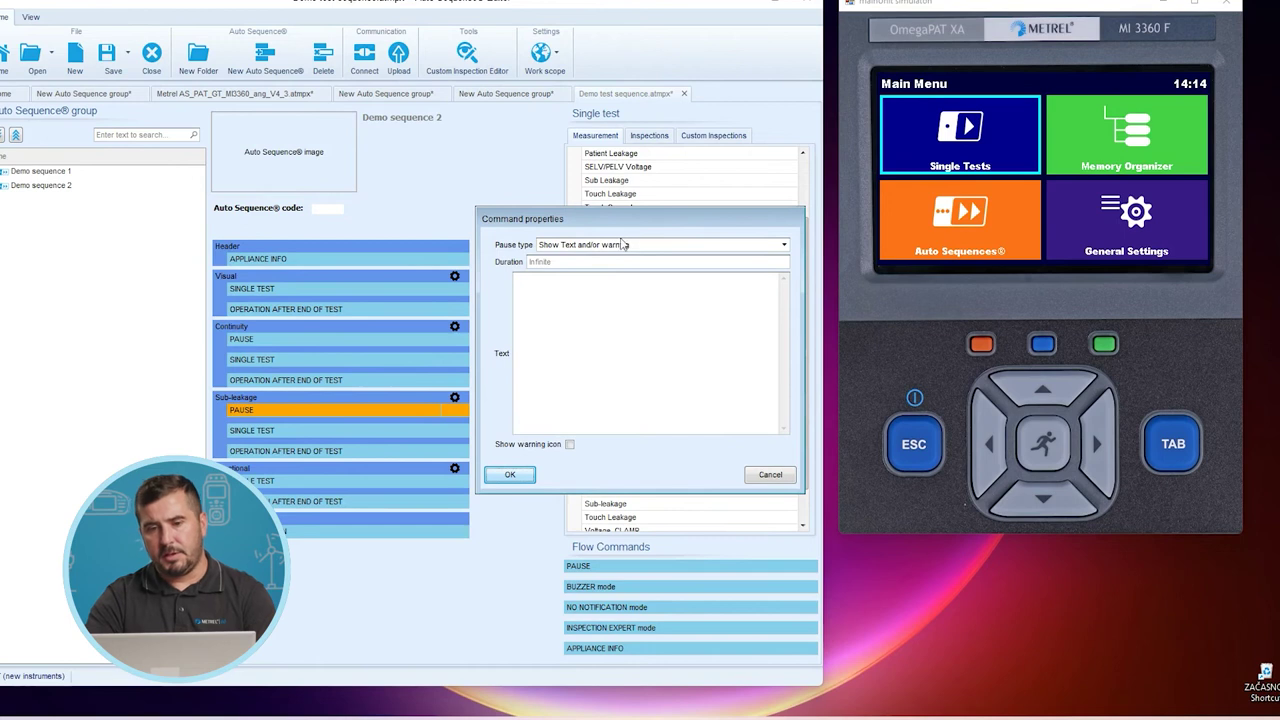
left_click(561, 302)
type("Next tes")
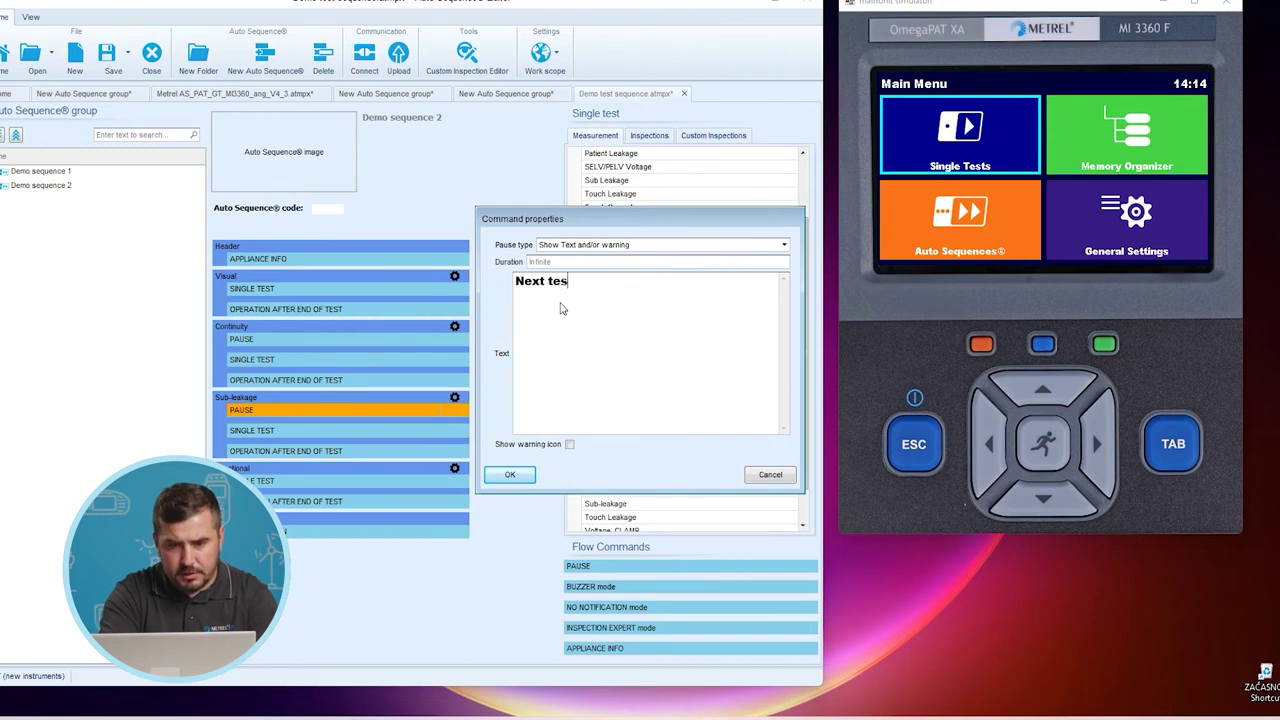
type("t Sub leakage.")
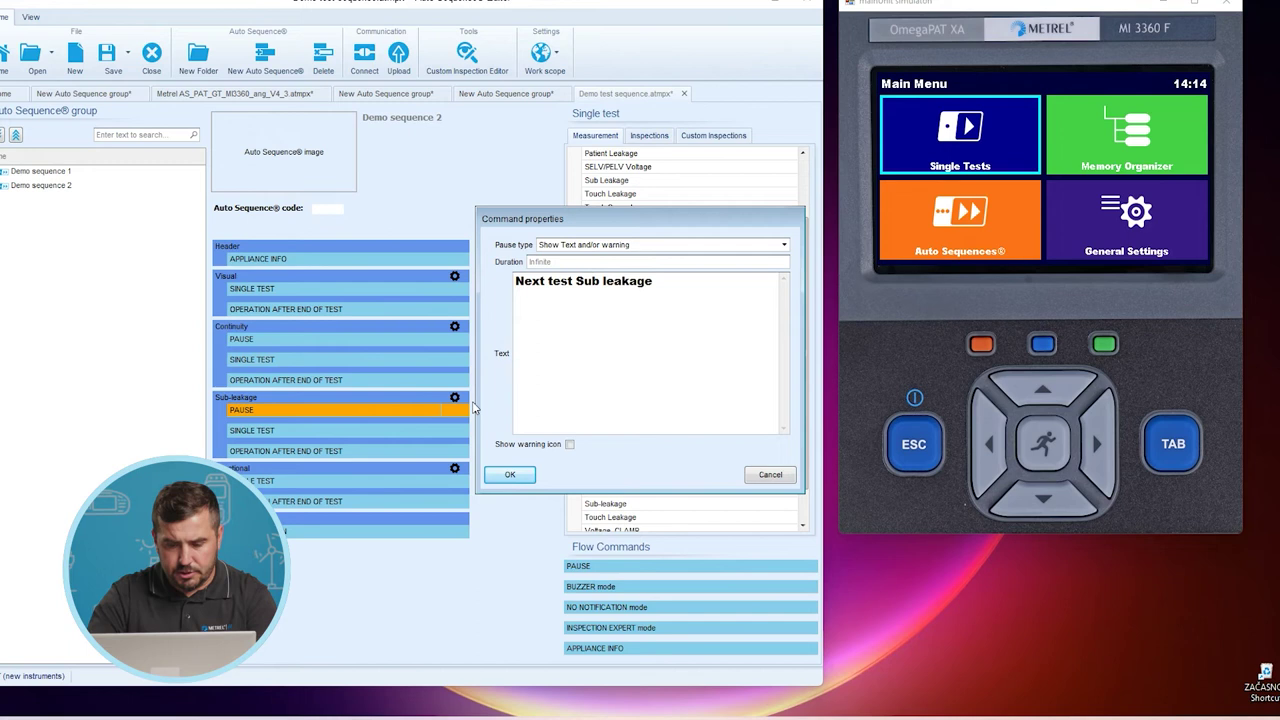
left_click(570, 444)
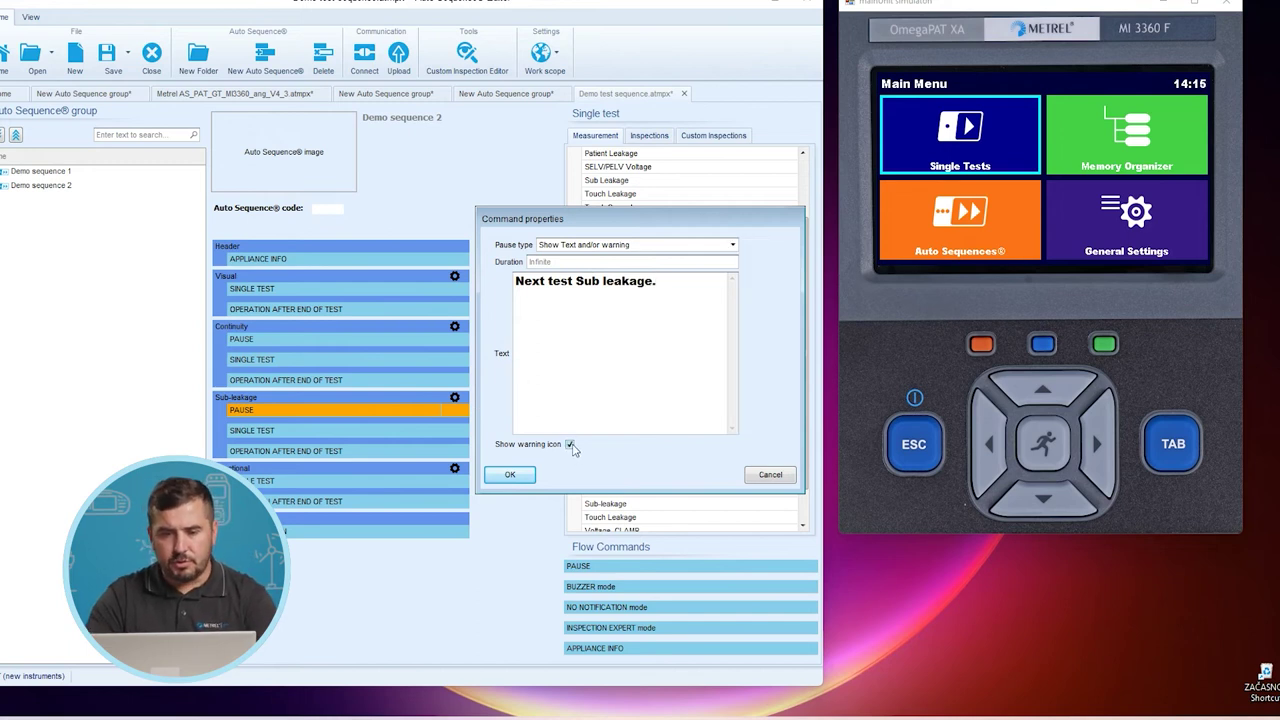
left_click(510, 475)
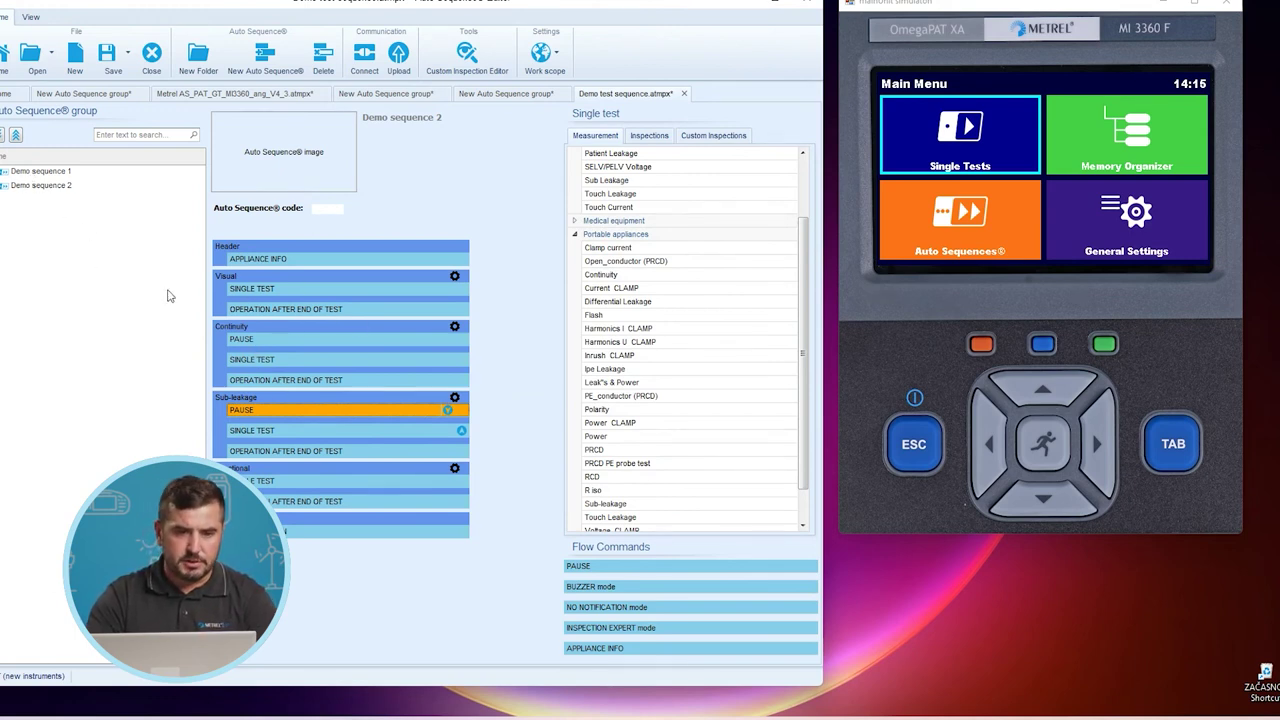
Duplicate Demo sequence 2 in the Auto Sequence group as "Demo sequence 3"
left_click(35, 185)
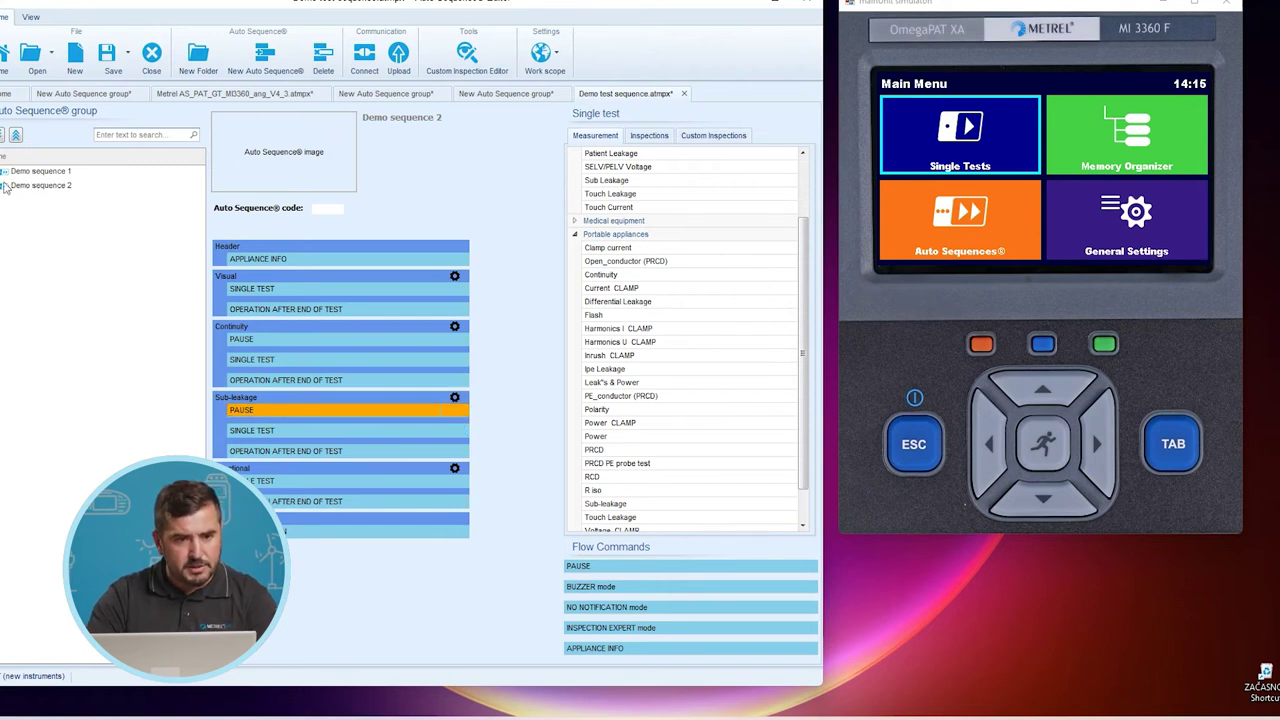
right_click(38, 186)
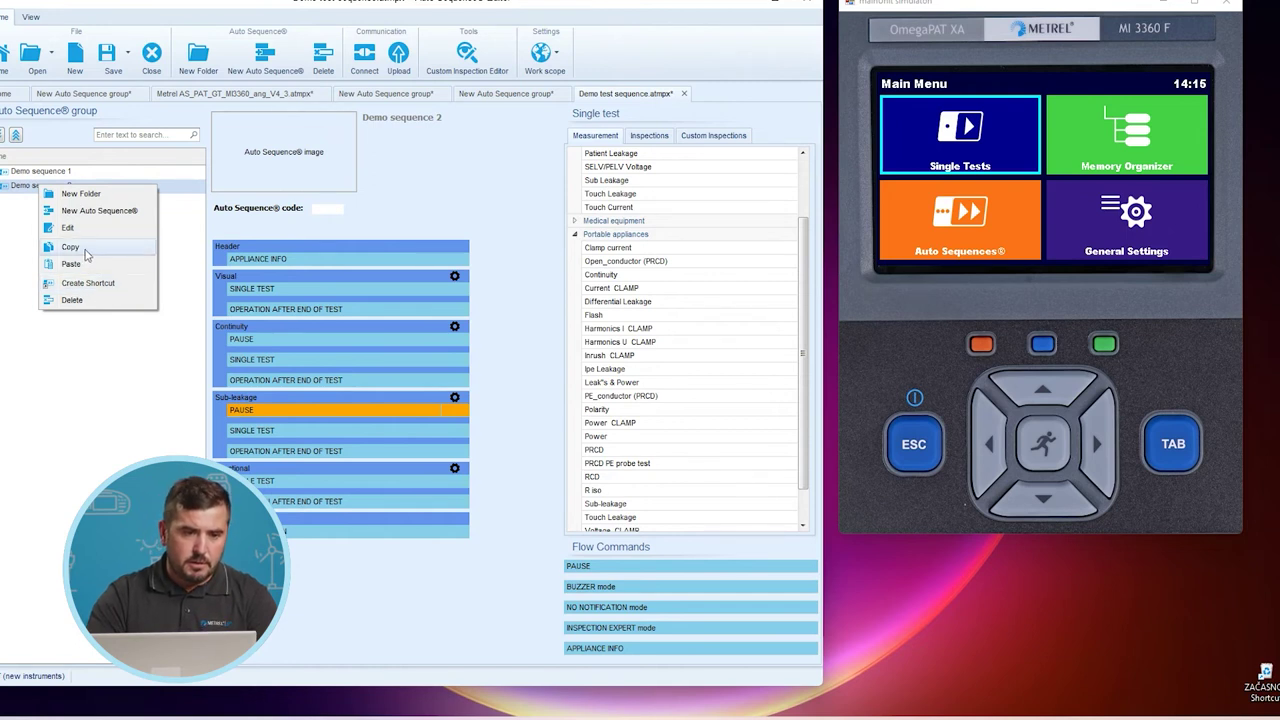
left_click(90, 249)
right_click(70, 261)
left_click(102, 339)
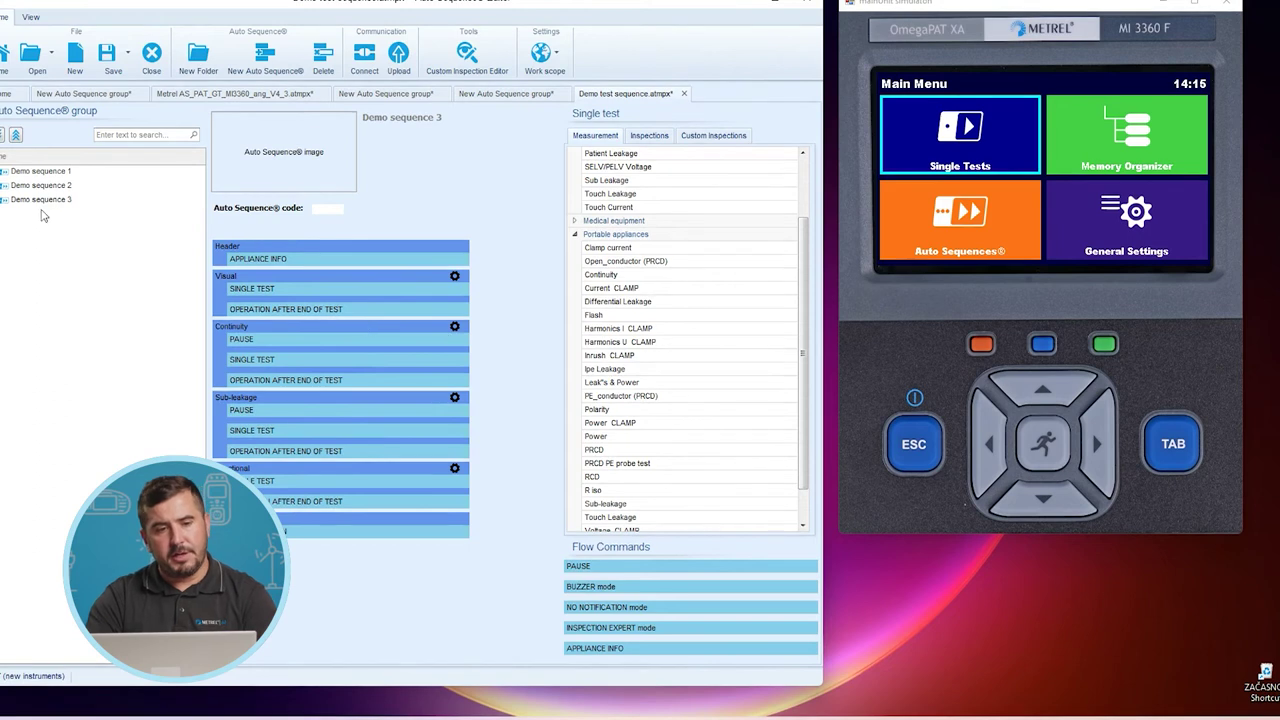
key("F2")
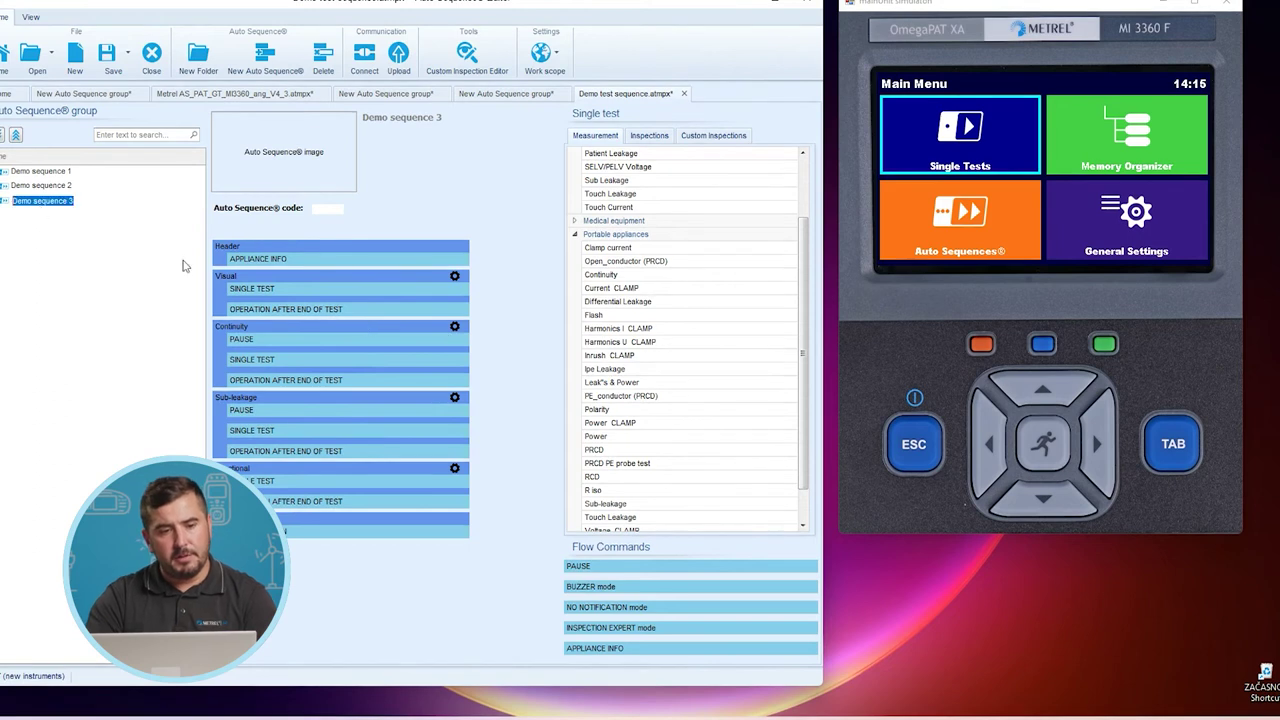
Set the step count of the Continuity block in Demo sequence 3 to 2
left_click(455, 327)
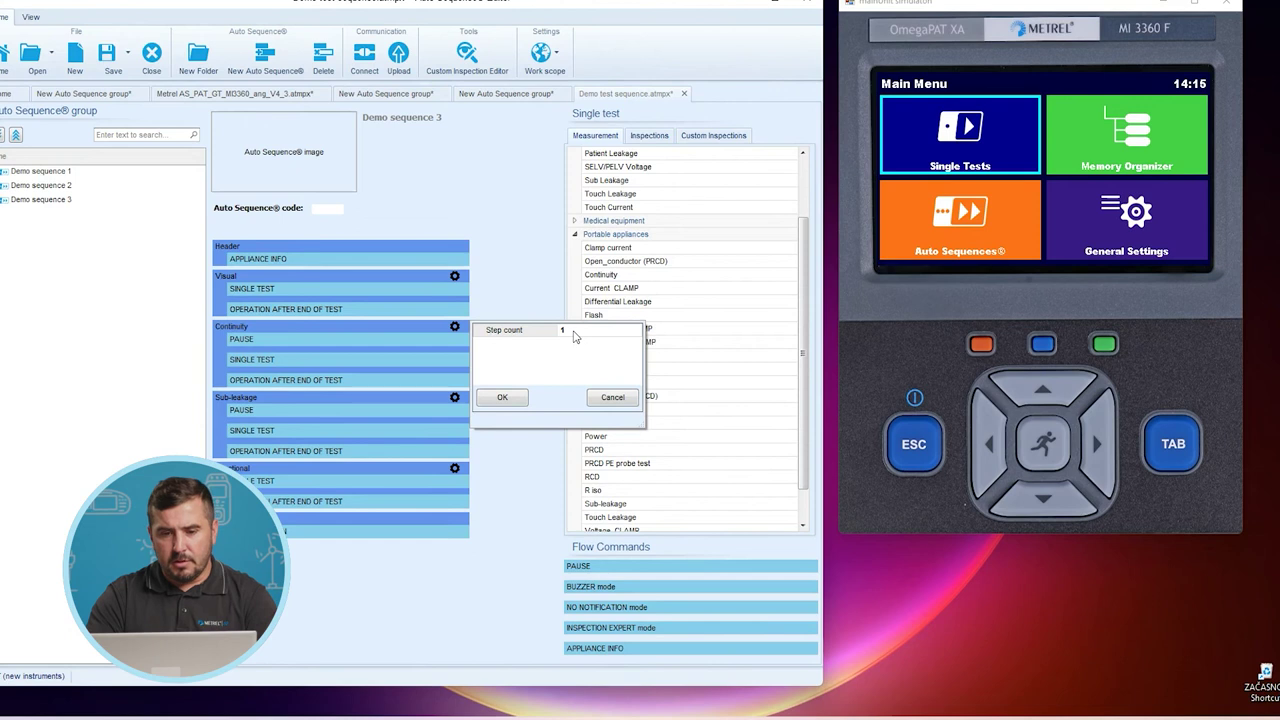
left_click(579, 334)
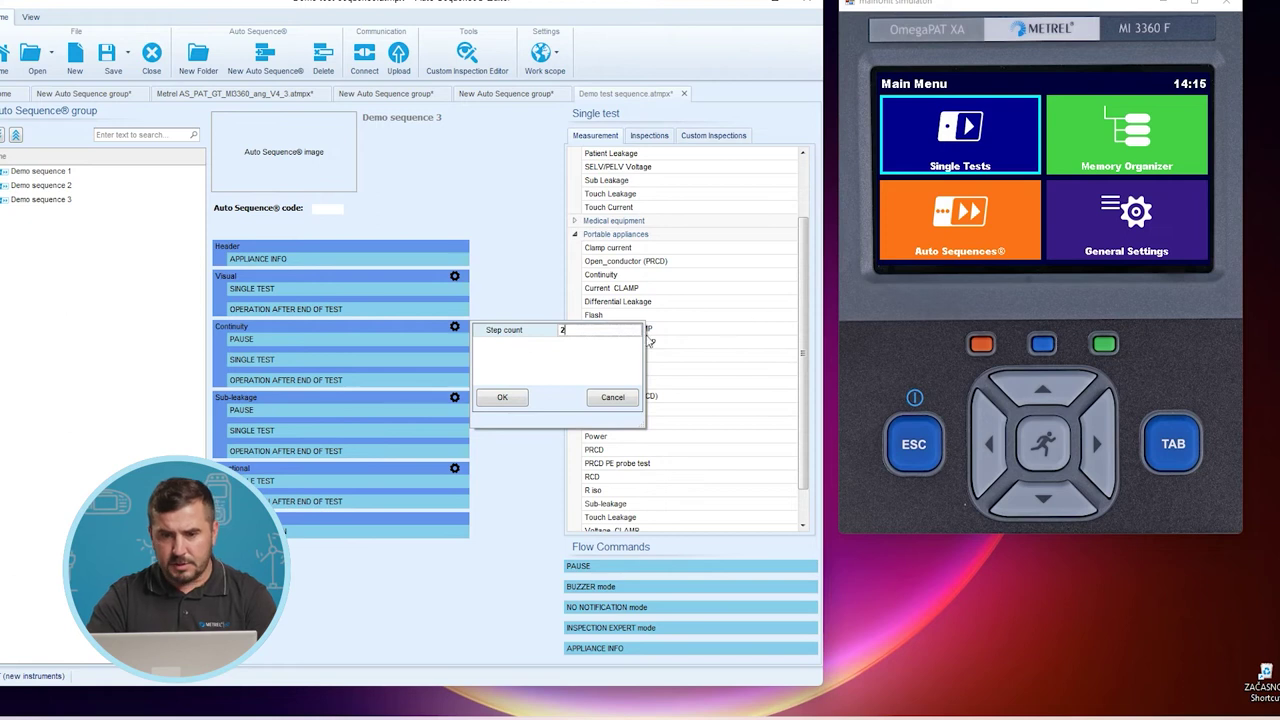
left_click(506, 399)
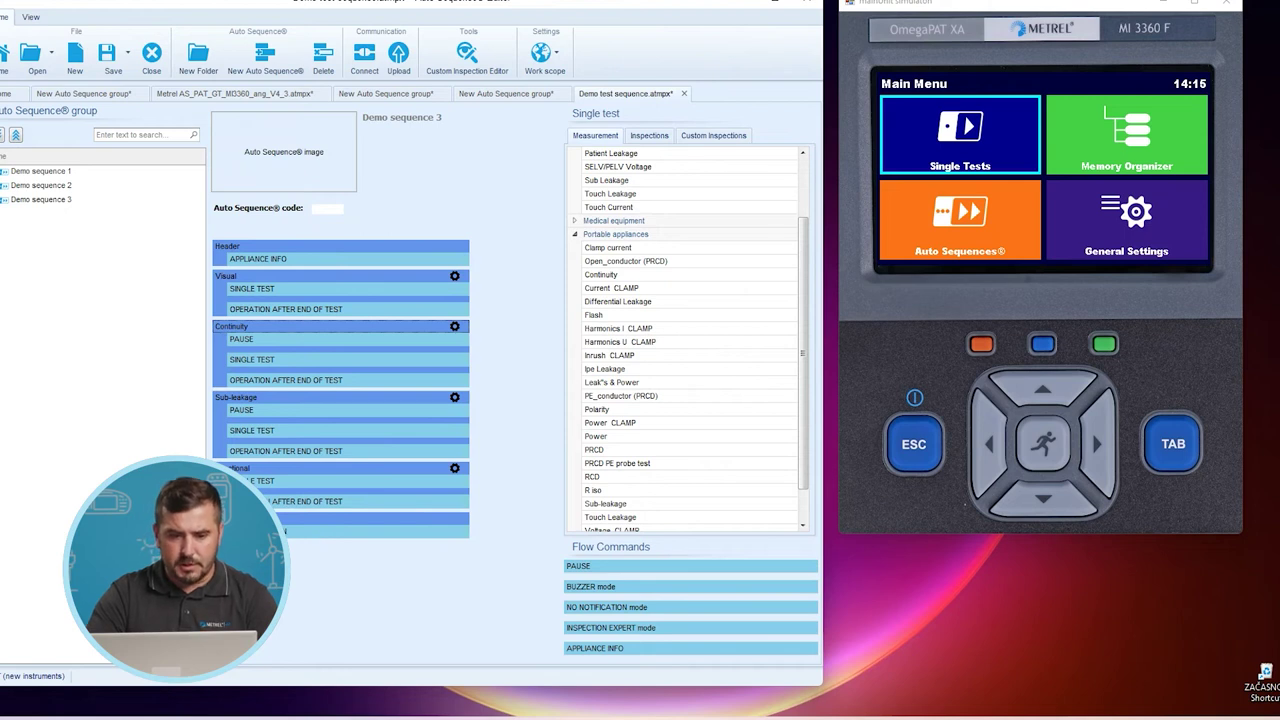
Enable Auto save in the screen command at the end of Demo sequence 3
double_click(300, 531)
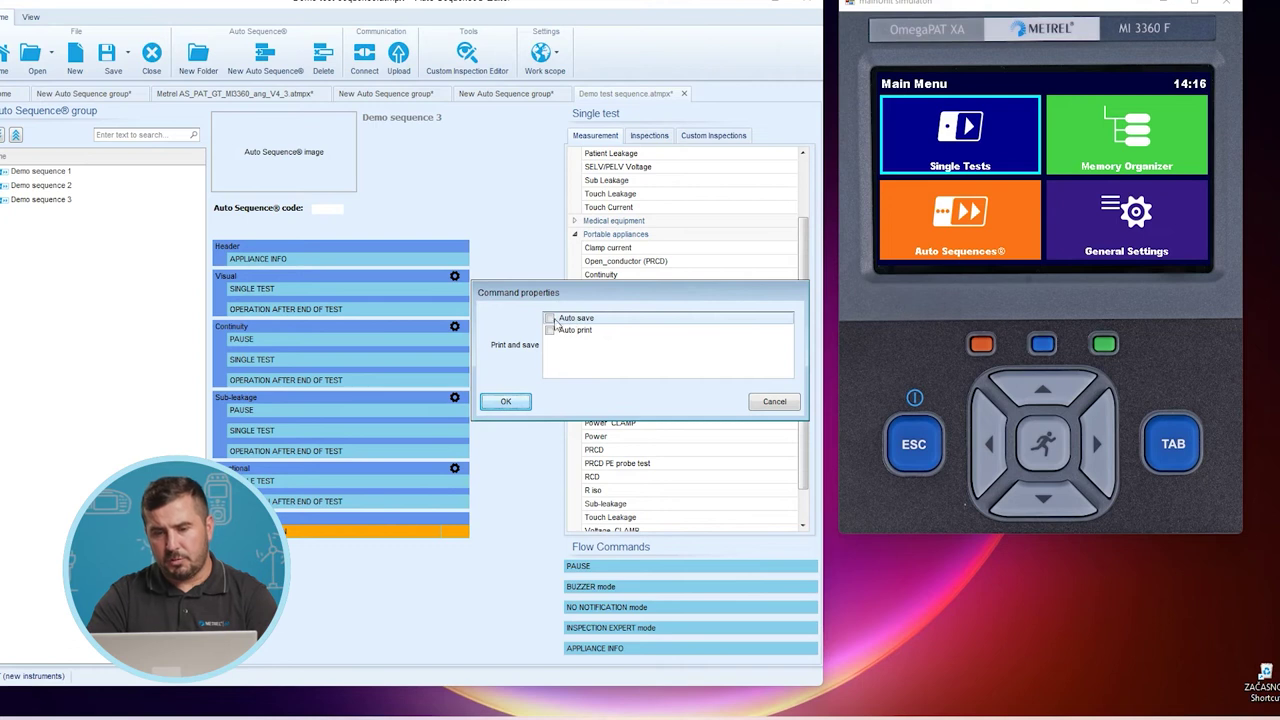
left_click(549, 318)
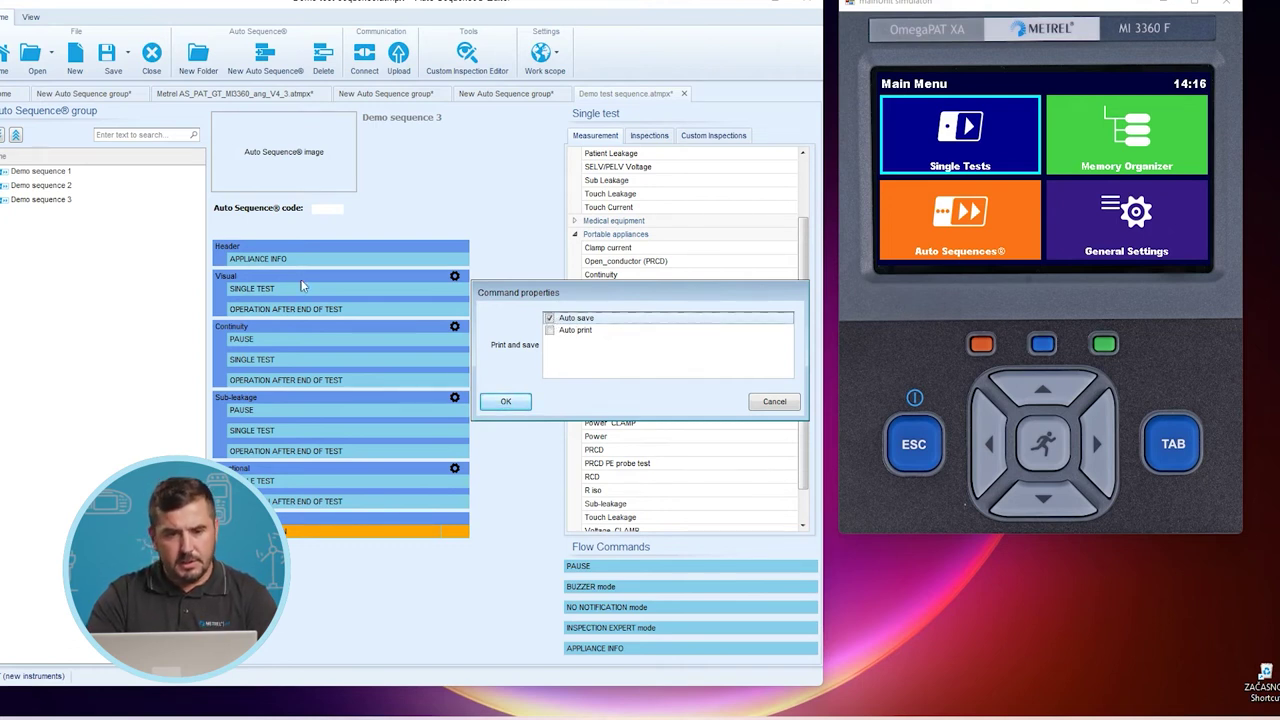
left_click(506, 401)
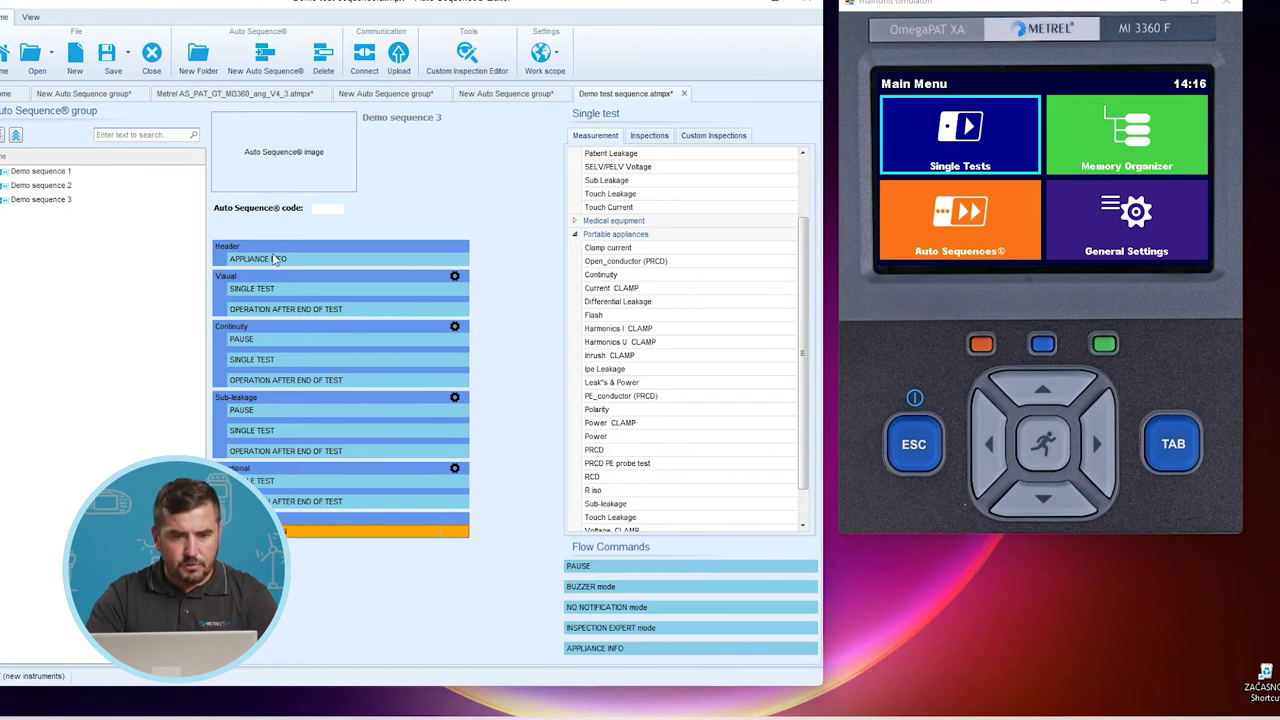
Make the appliance name and the retest period editable in the APPLIANCE INFO command of Demo sequence 3
left_click(60, 202)
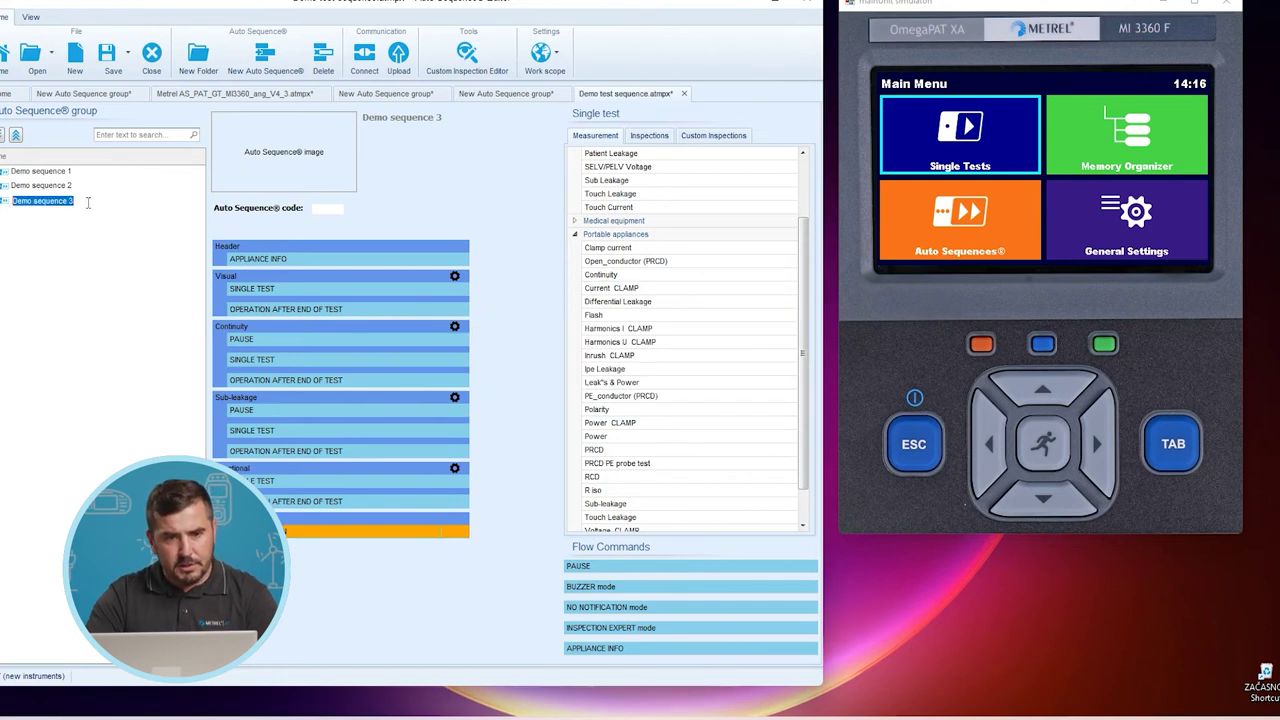
double_click(299, 258)
left_click(677, 361)
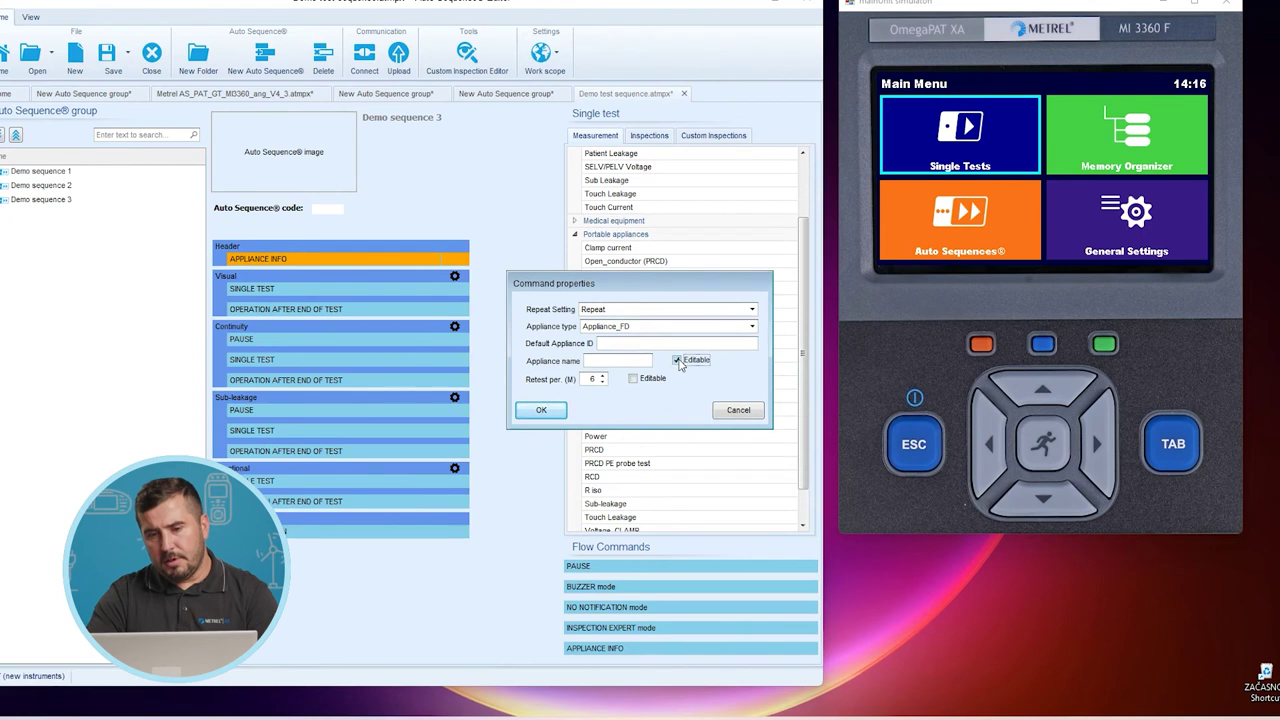
left_click(633, 379)
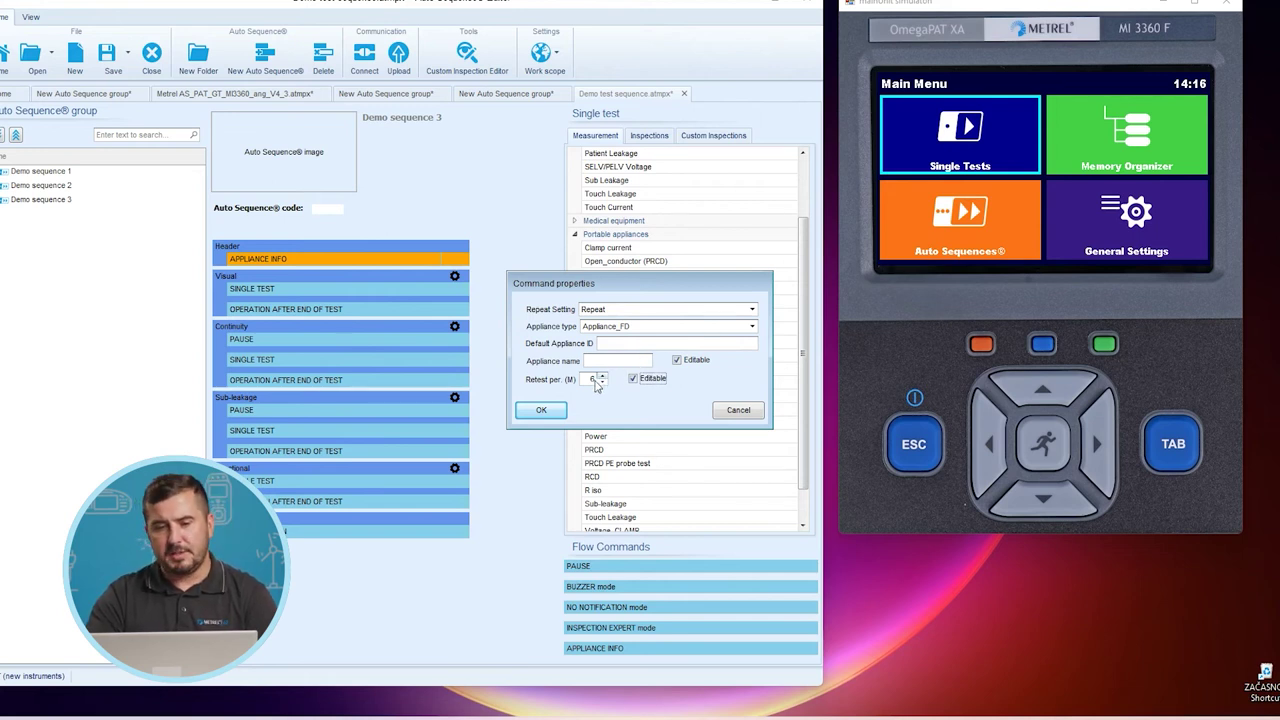
left_click(541, 410)
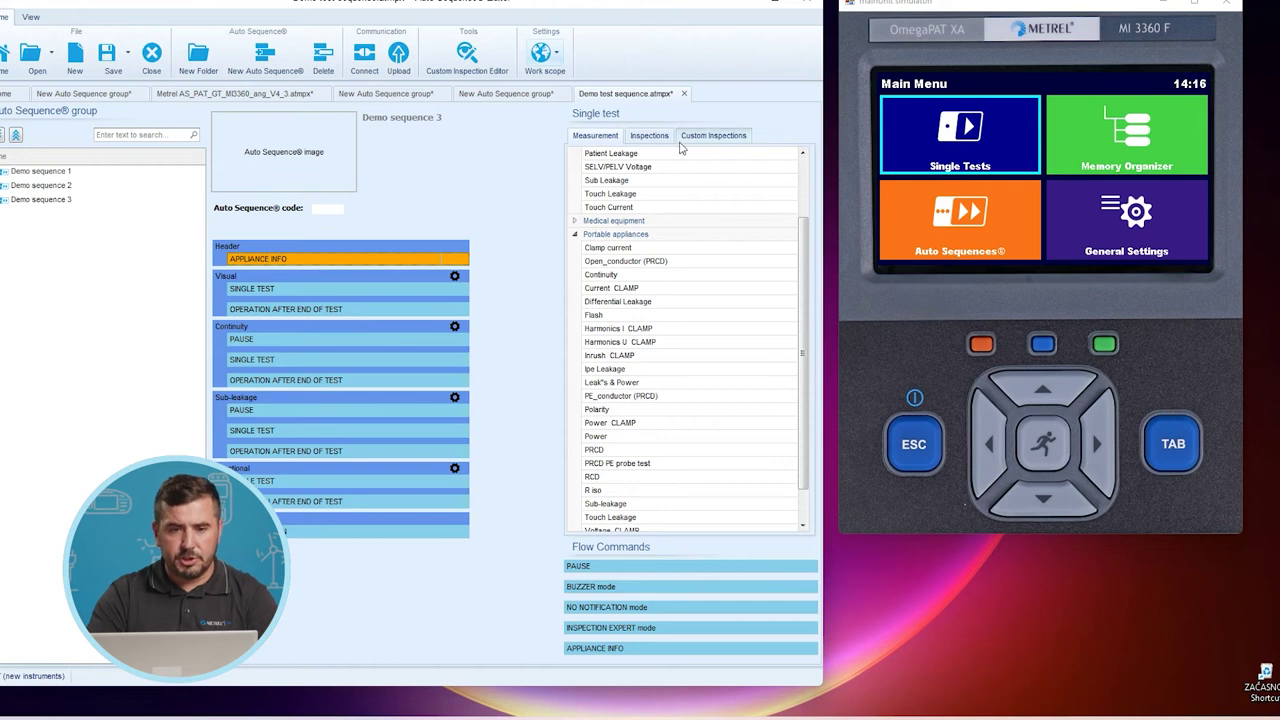
Open the Auto Sequence groups in the instrument simulator's General Settings and make Metrel AS_MEE_EU_MI3360_ang_V5 the active group
left_click(1125, 228)
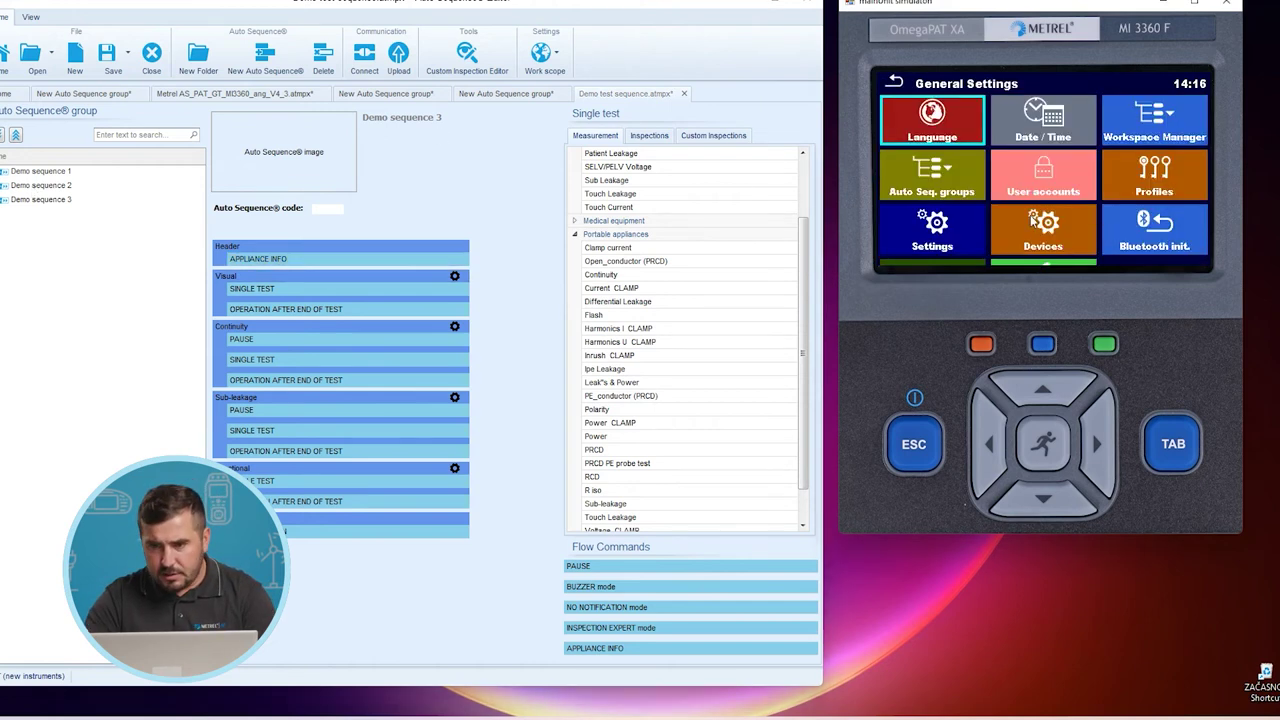
left_click(942, 185)
left_click(942, 185)
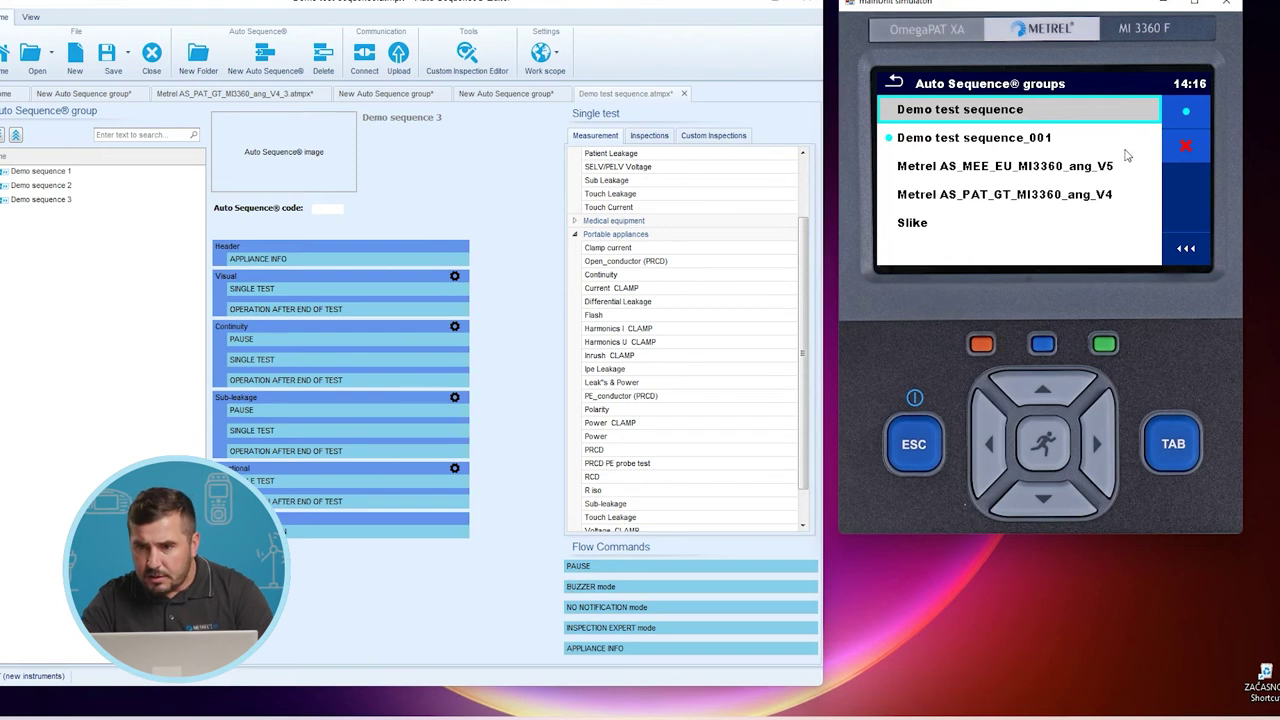
left_click(1006, 170)
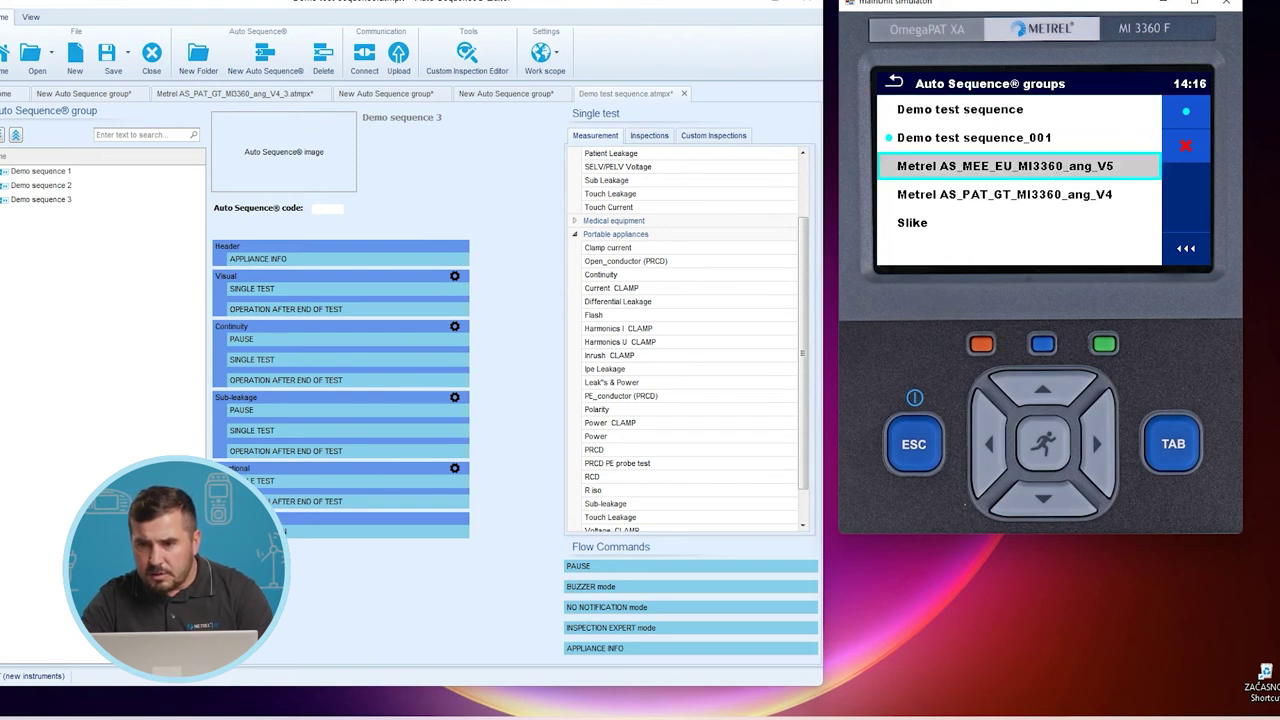
Remove the groups Demo test sequence, Demo test sequence_001 and Slike from the instrument and return to its main menu
left_click(935, 112)
left_click(1190, 150)
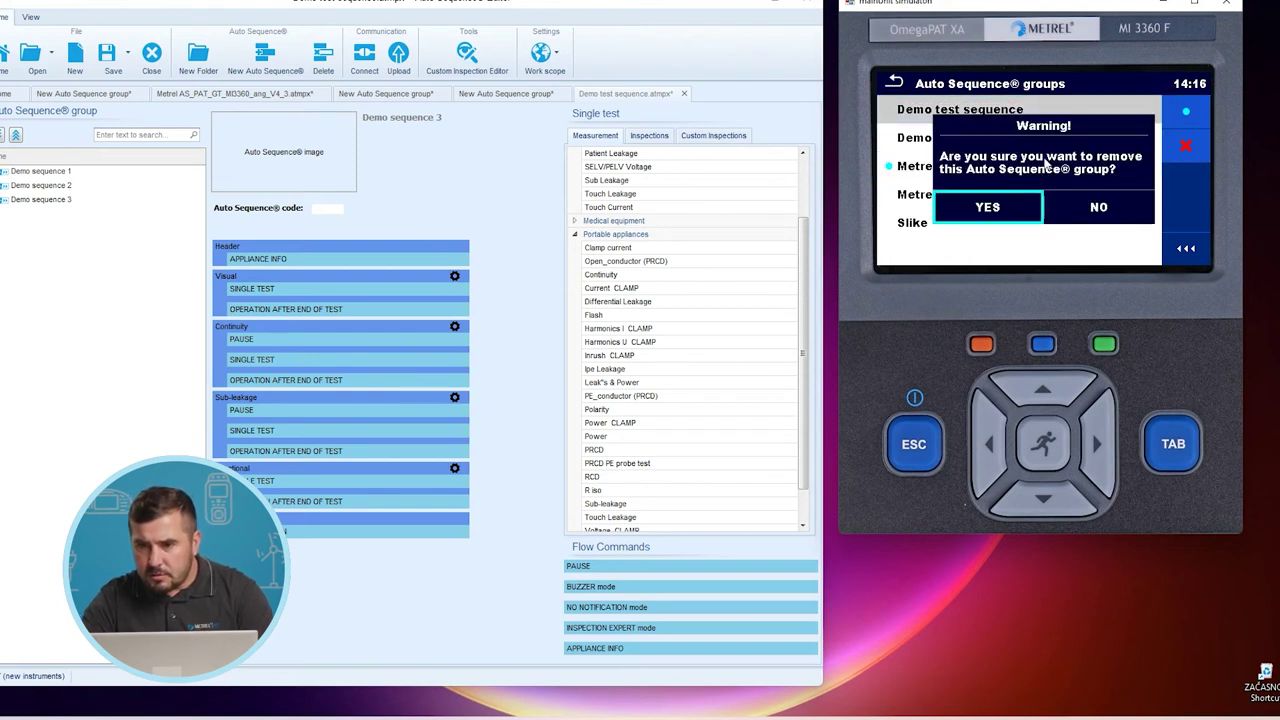
left_click(1004, 208)
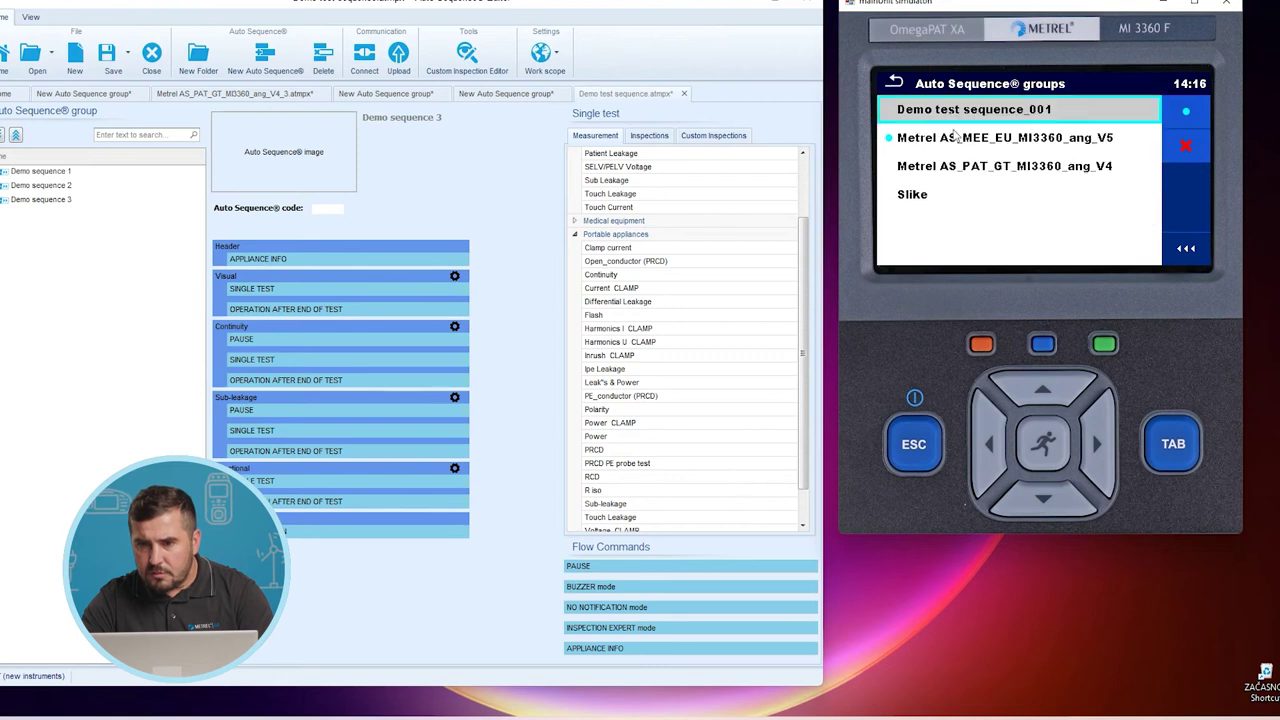
left_click(1188, 148)
left_click(950, 198)
left_click(921, 168)
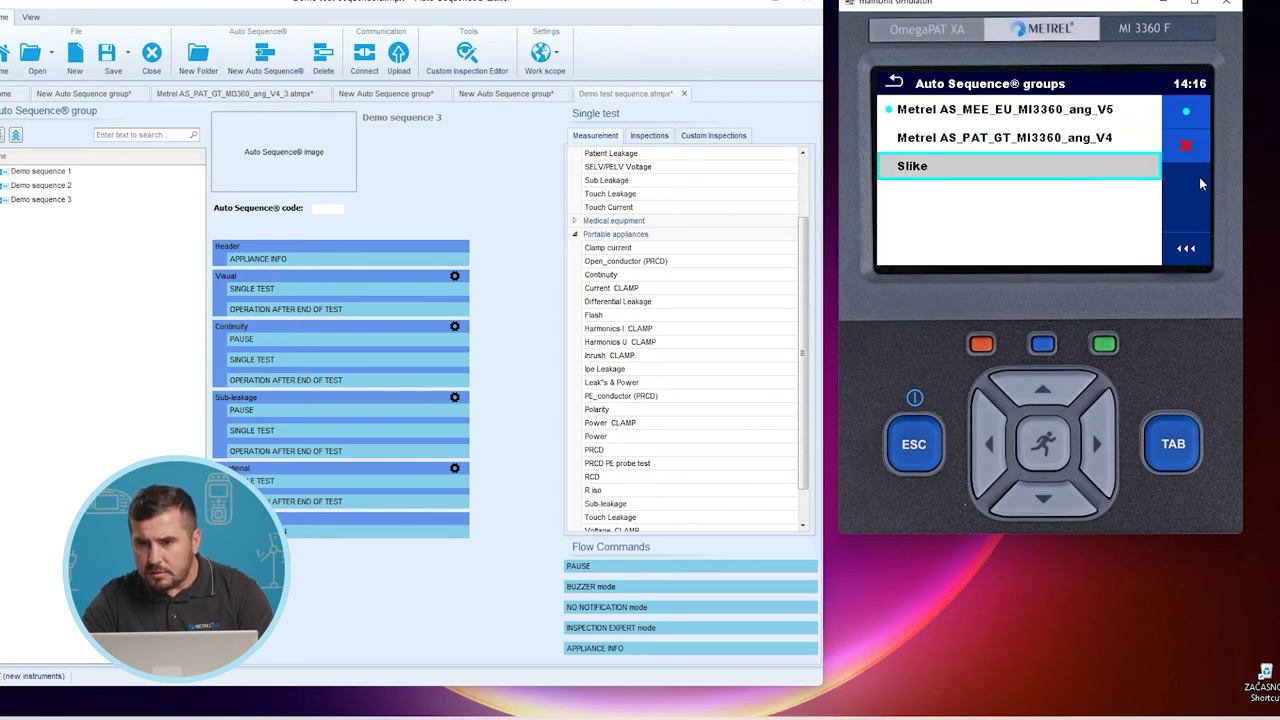
left_click(1188, 148)
left_click(987, 208)
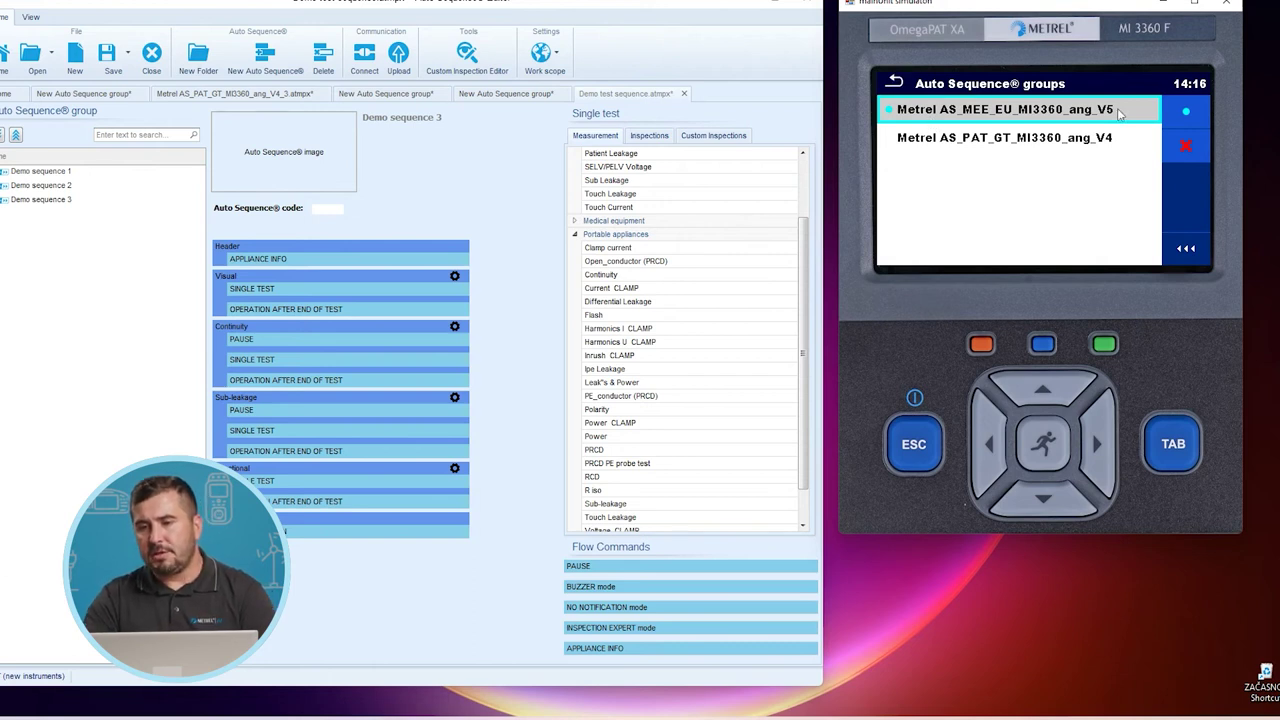
left_click(893, 83)
left_click(893, 83)
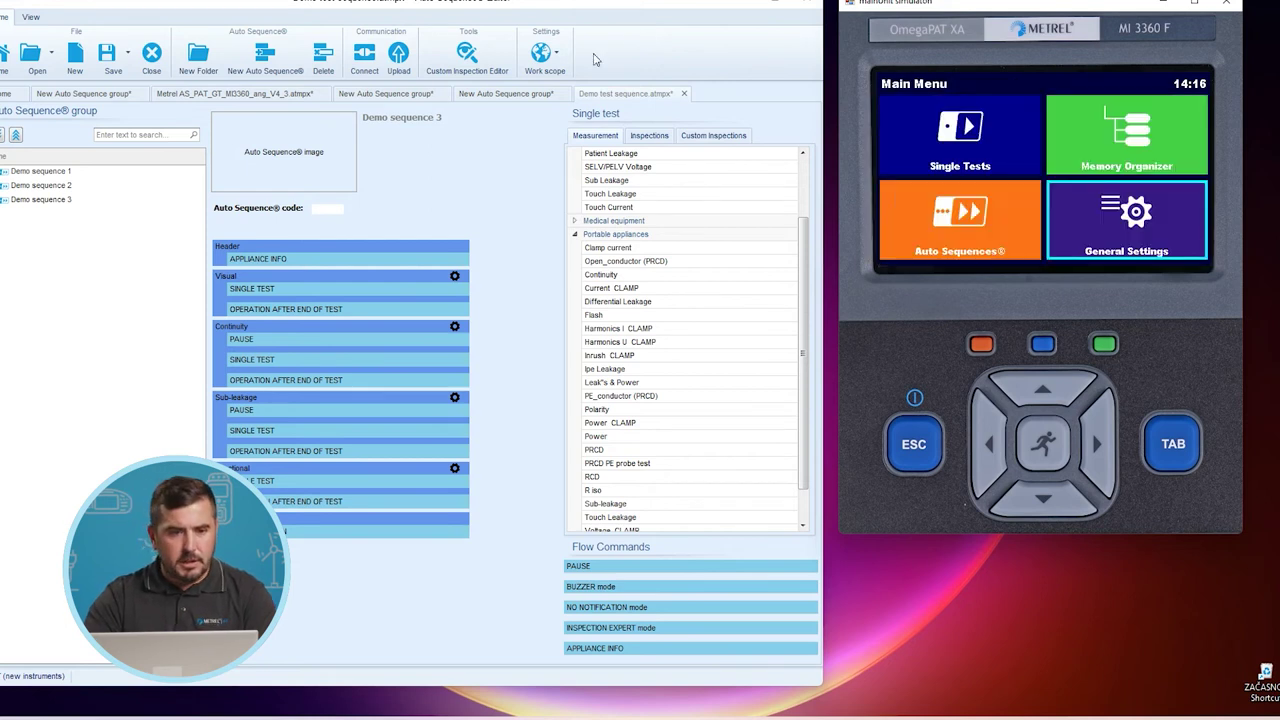
Save the Demo test sequence group and try to upload it to the instrument over the COM3 Measurement Instrument USB port
left_click(400, 57)
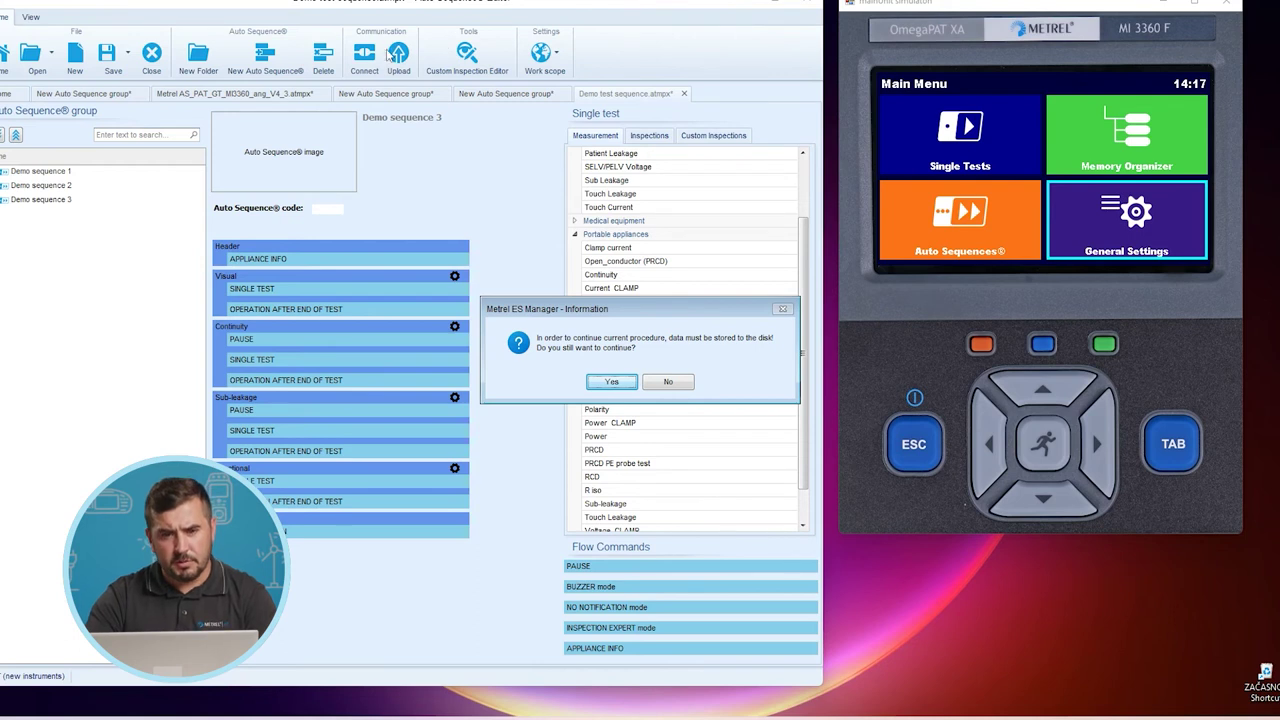
left_click(609, 383)
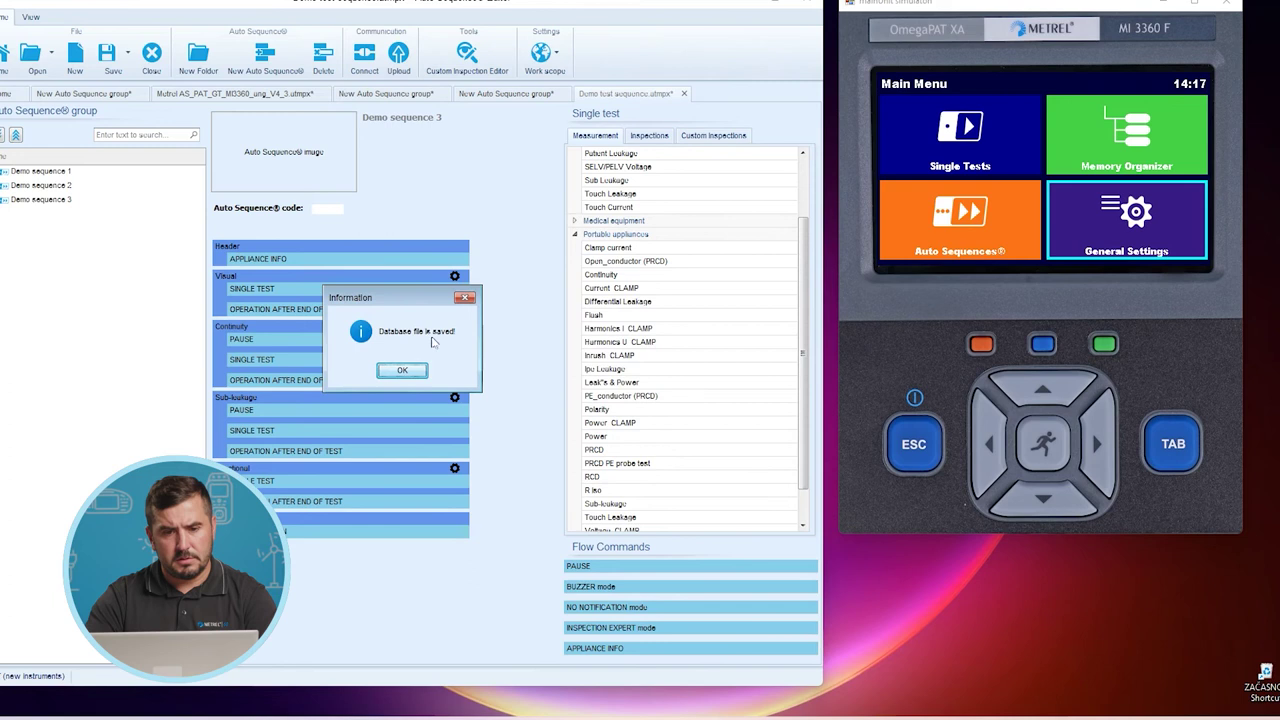
left_click(404, 369)
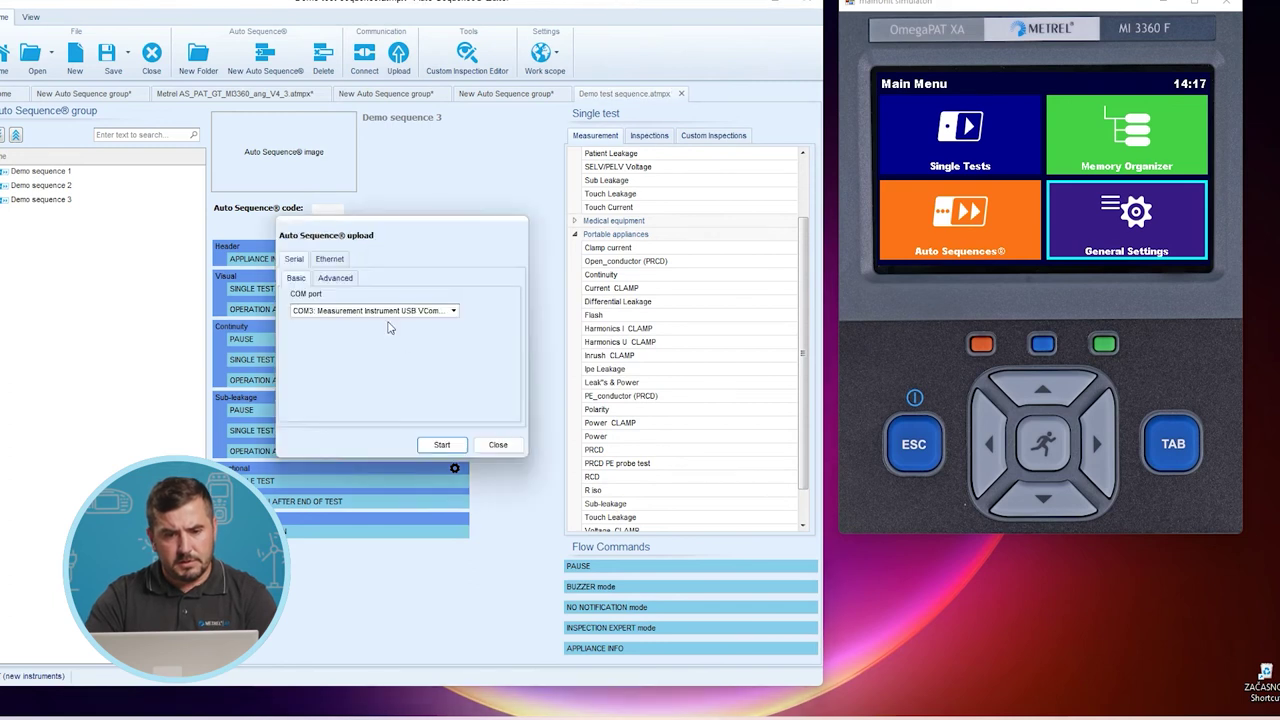
left_click(442, 445)
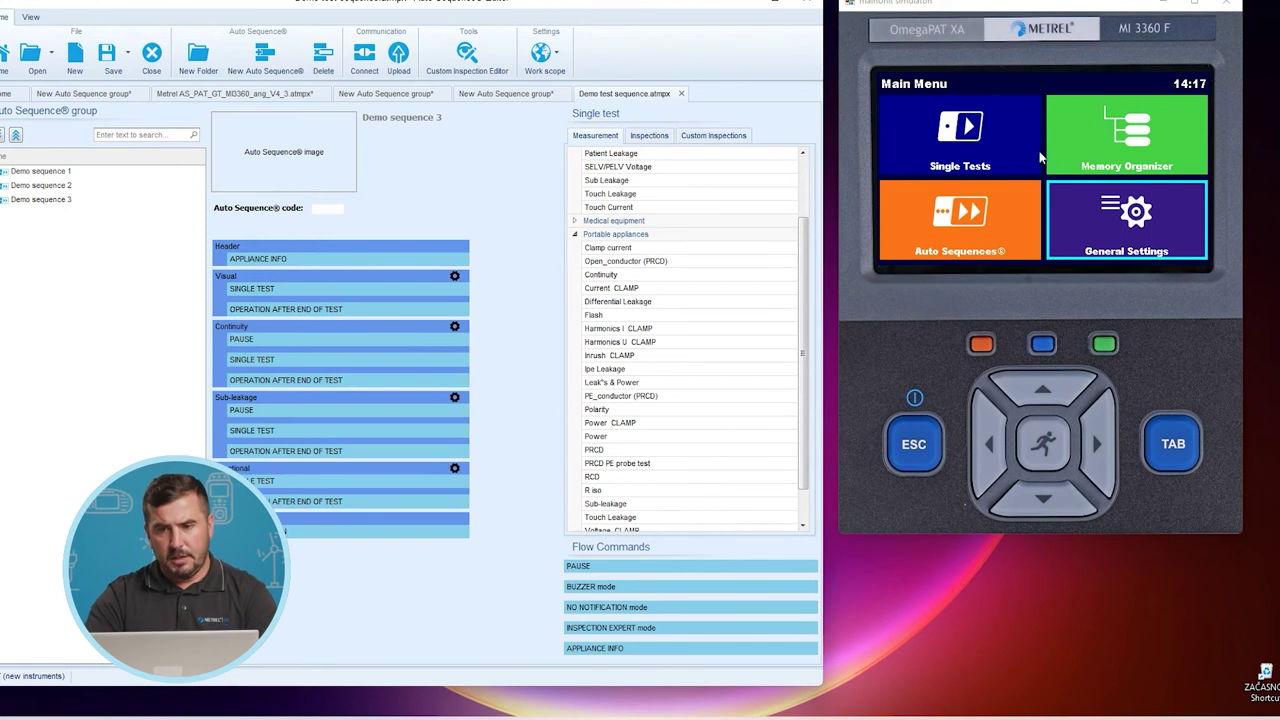
Check the instrument's Auto Sequence groups for the uploaded group and return to the Main Menu
left_click(1140, 227)
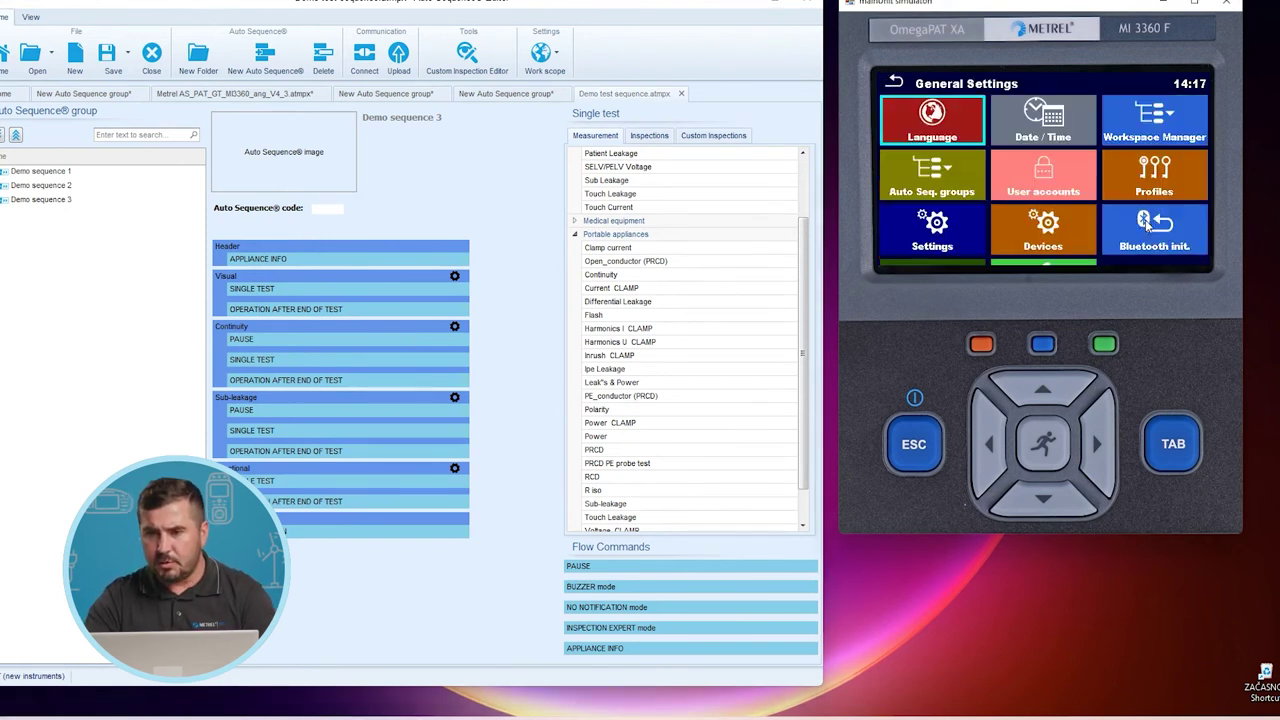
left_click(971, 181)
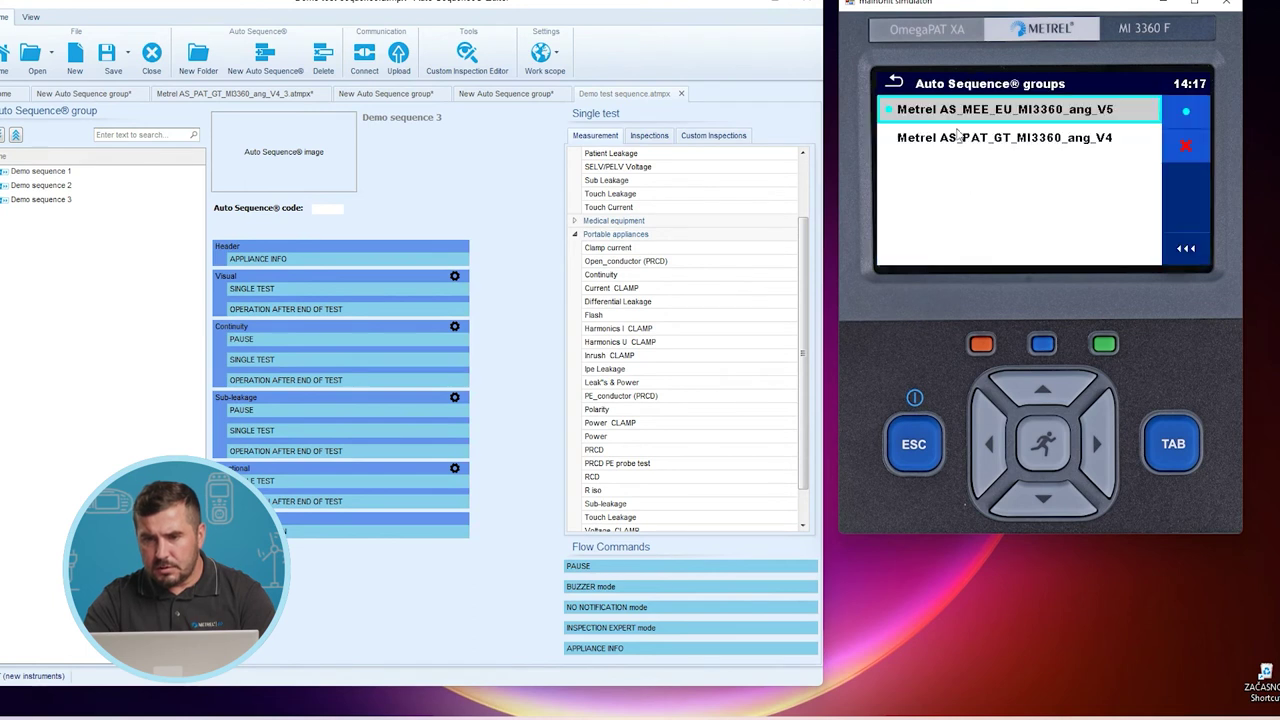
left_click(907, 78)
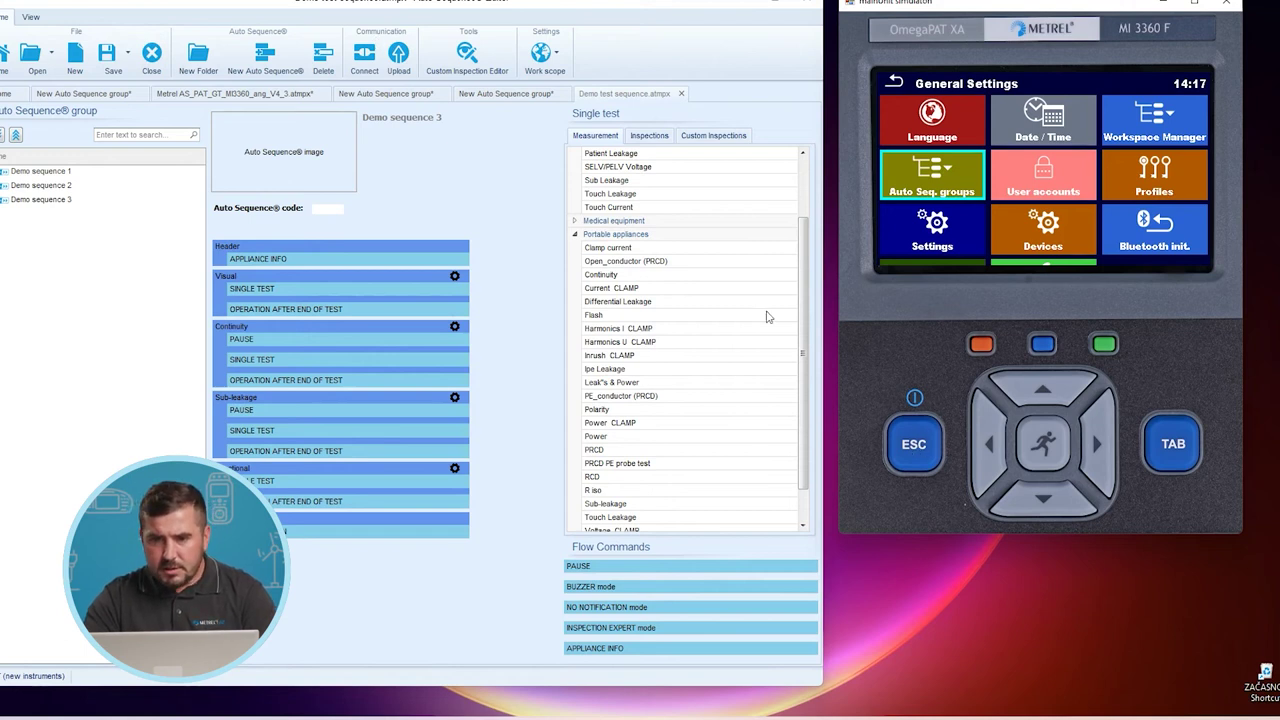
left_click(914, 444)
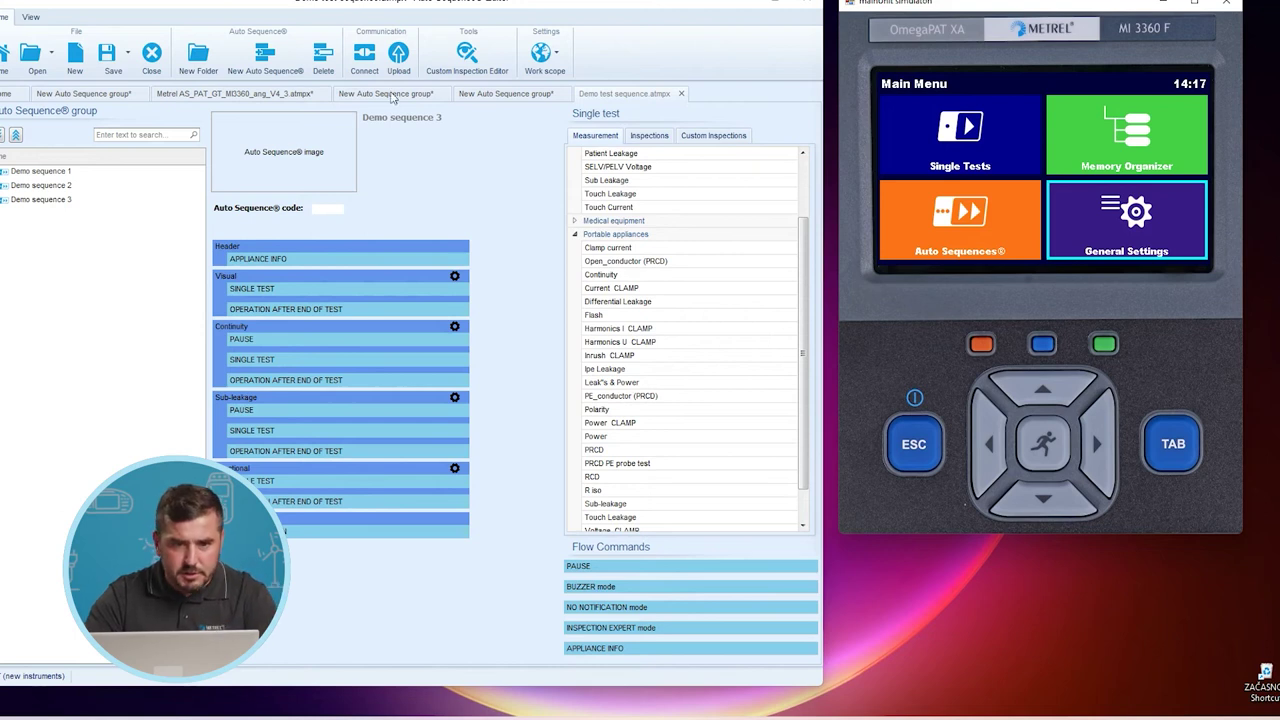
Upload the Demo test sequence group to the instrument over COM10: com0com - serial port emulator
left_click(398, 58)
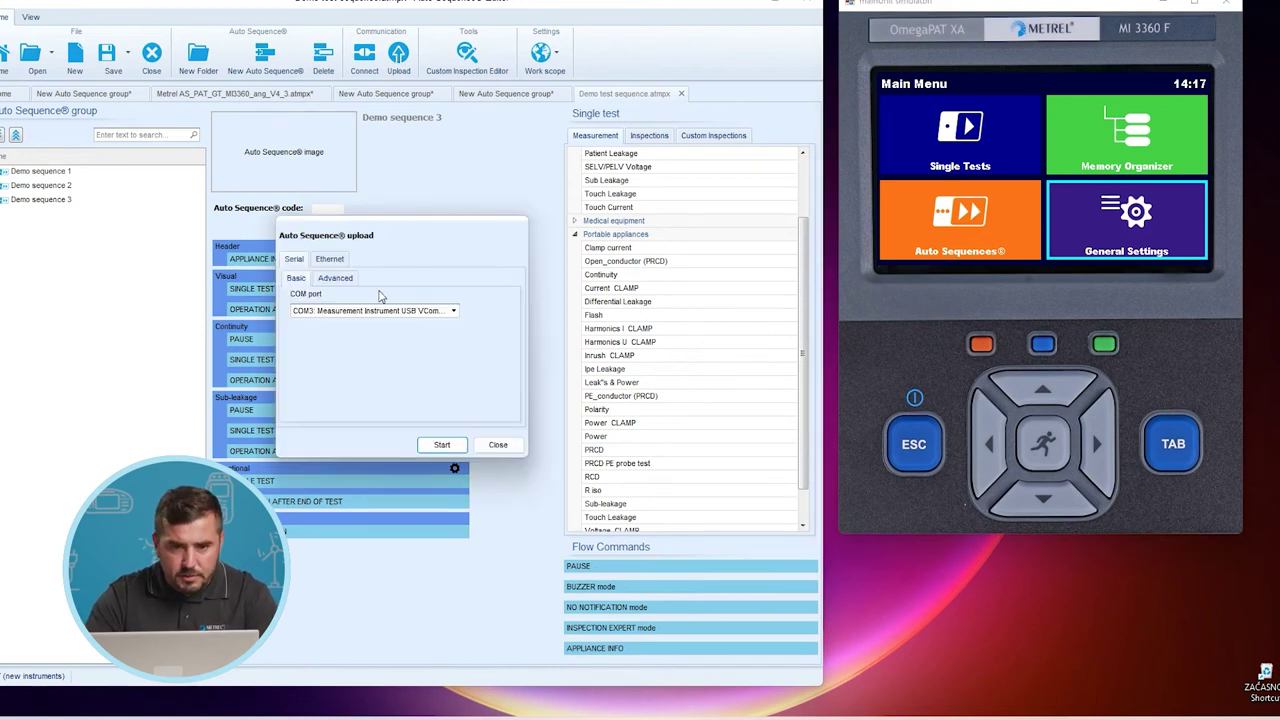
left_click(453, 310)
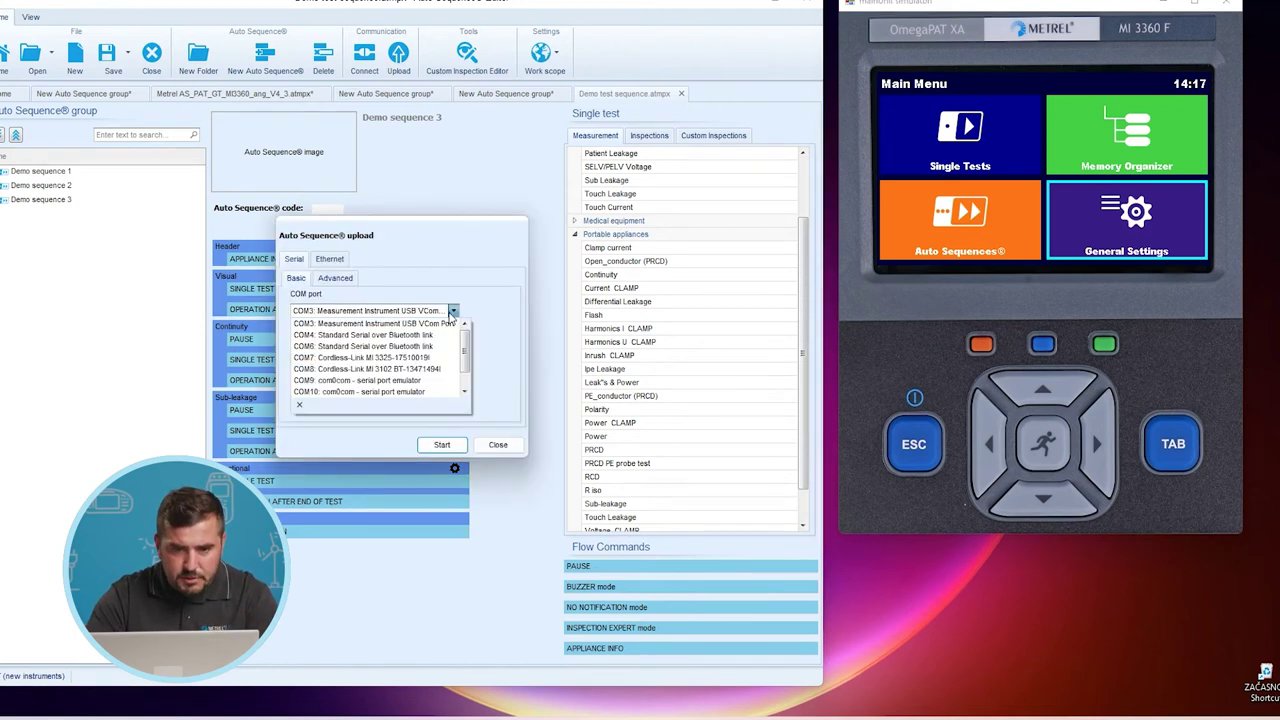
left_click(337, 391)
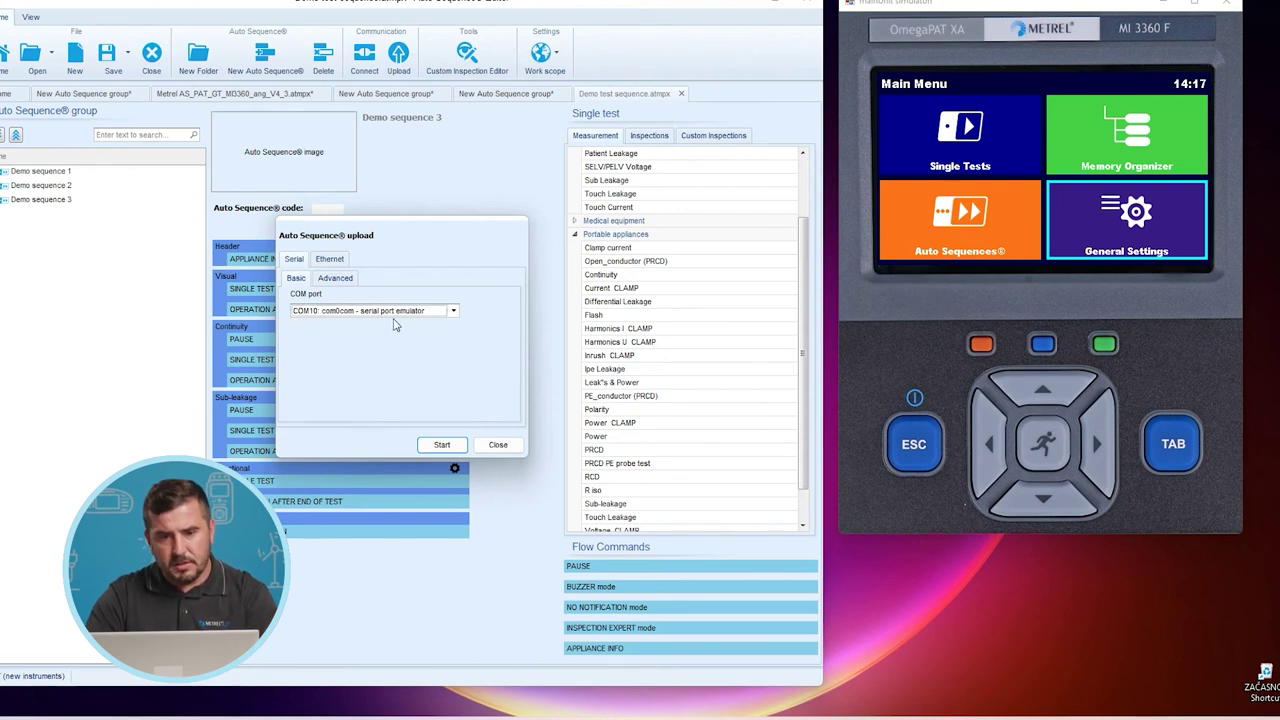
left_click(443, 445)
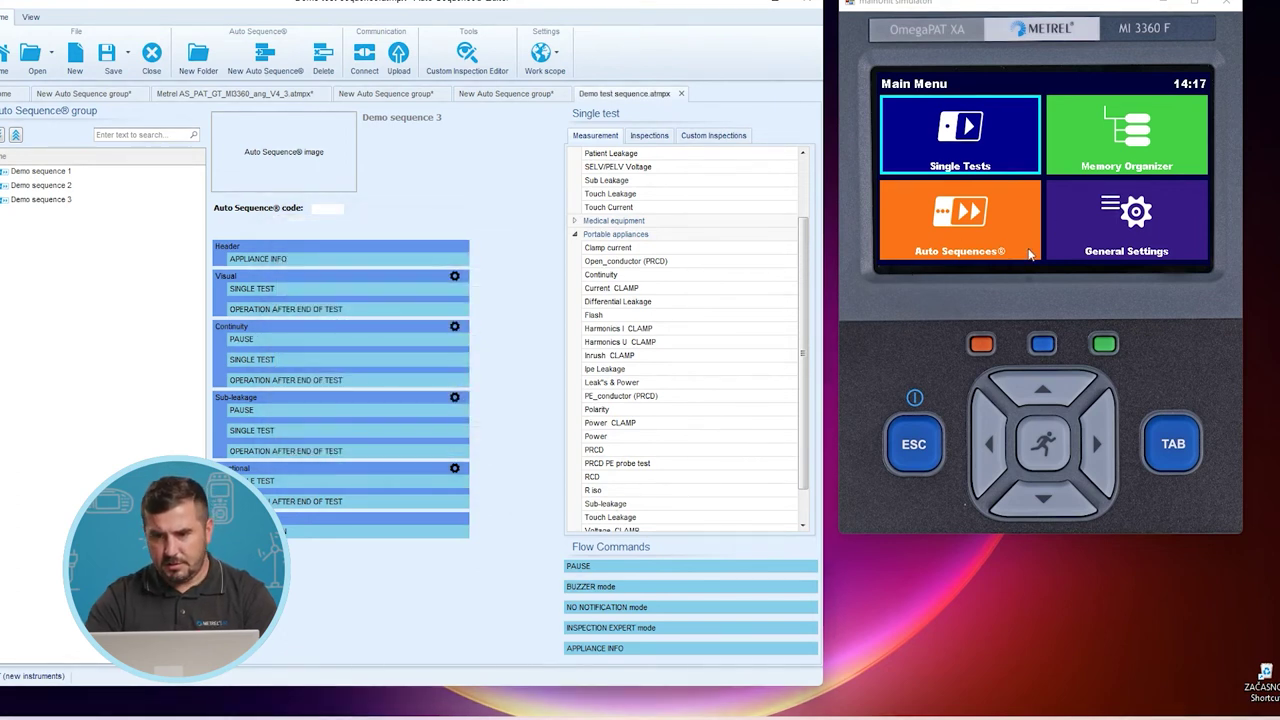
Make Demo test sequence the active Auto Sequence group on the instrument
left_click(967, 239)
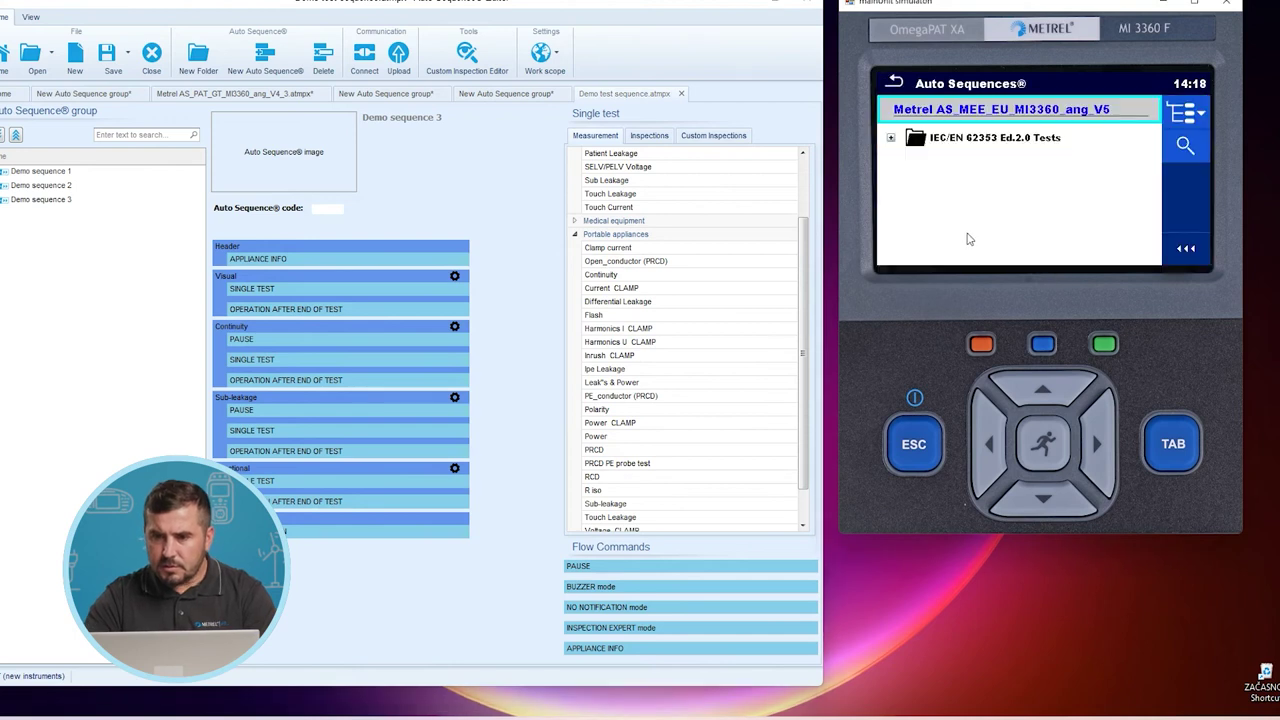
left_click(1203, 111)
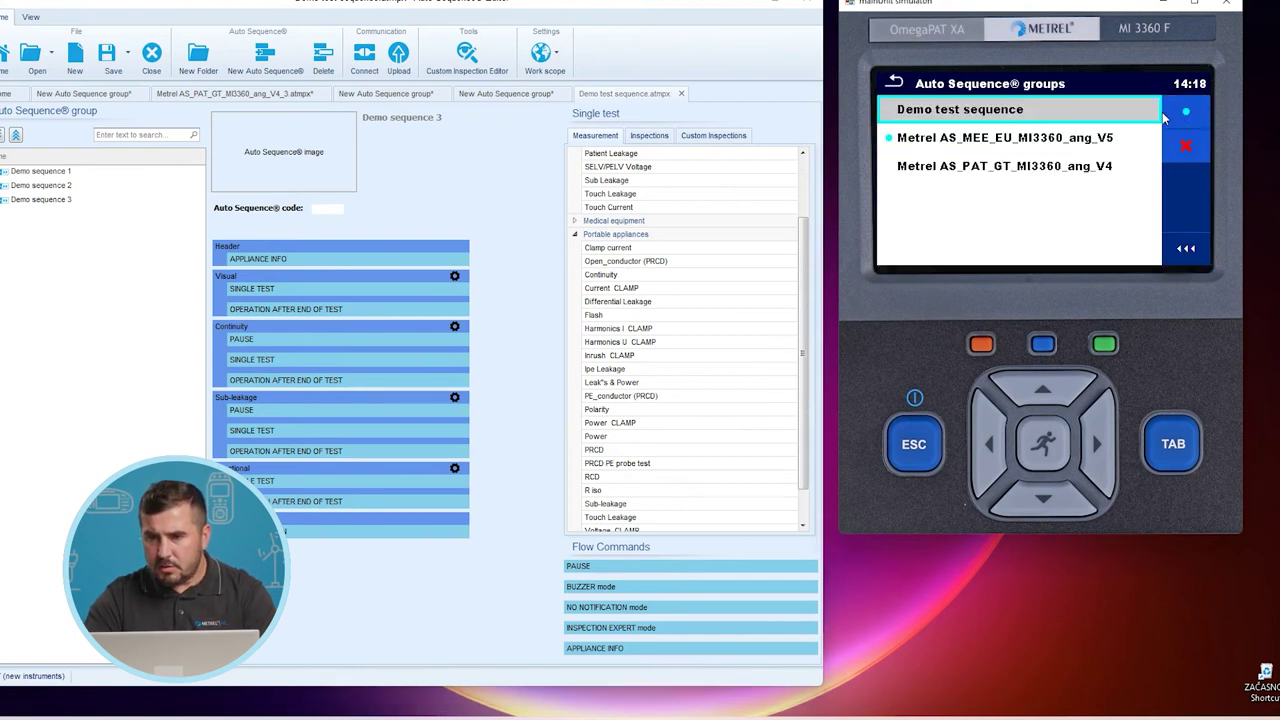
left_click(1191, 114)
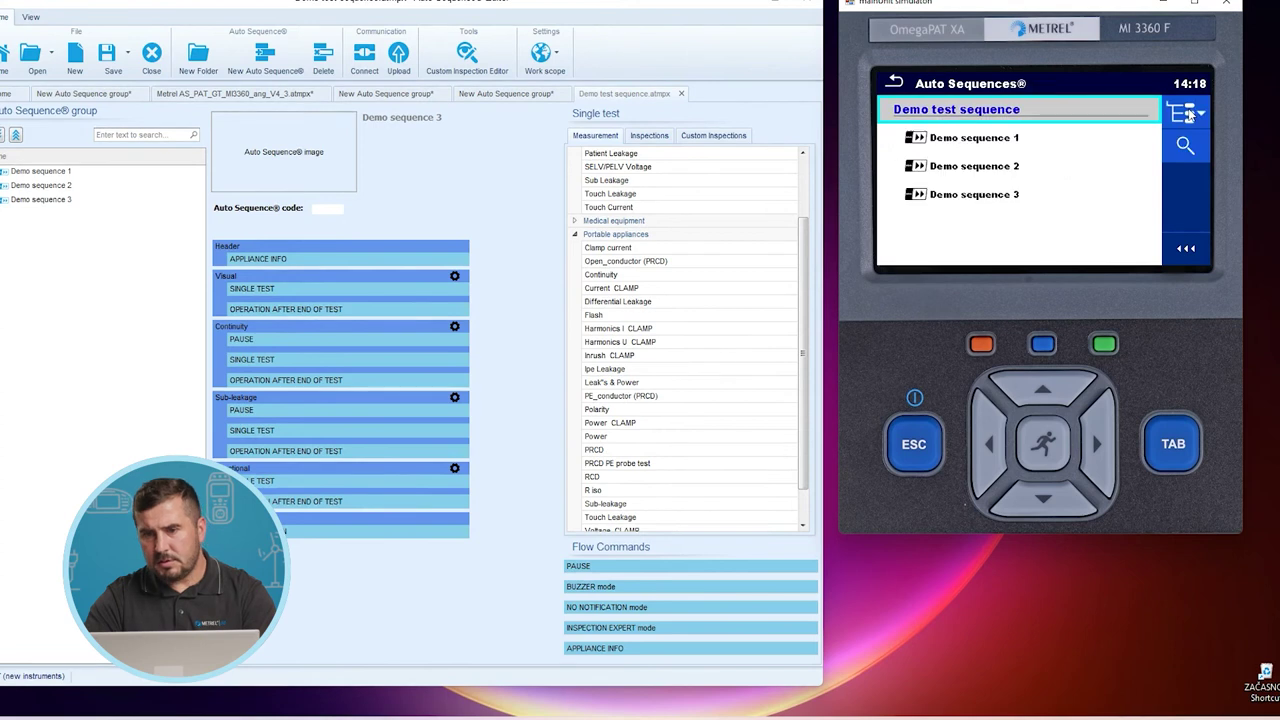
View the test structure of Demo sequence 1 and Demo sequence 2 on the instrument and return to the sequence list
left_click(960, 142)
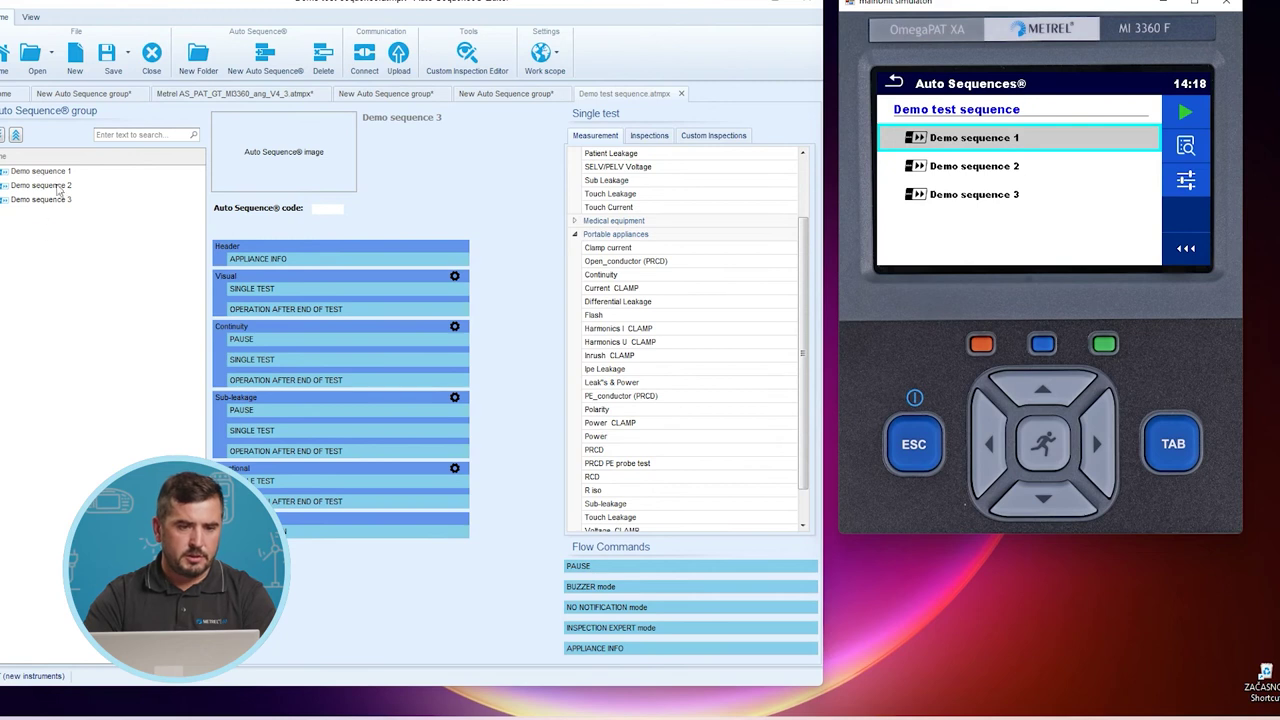
left_click(1200, 263)
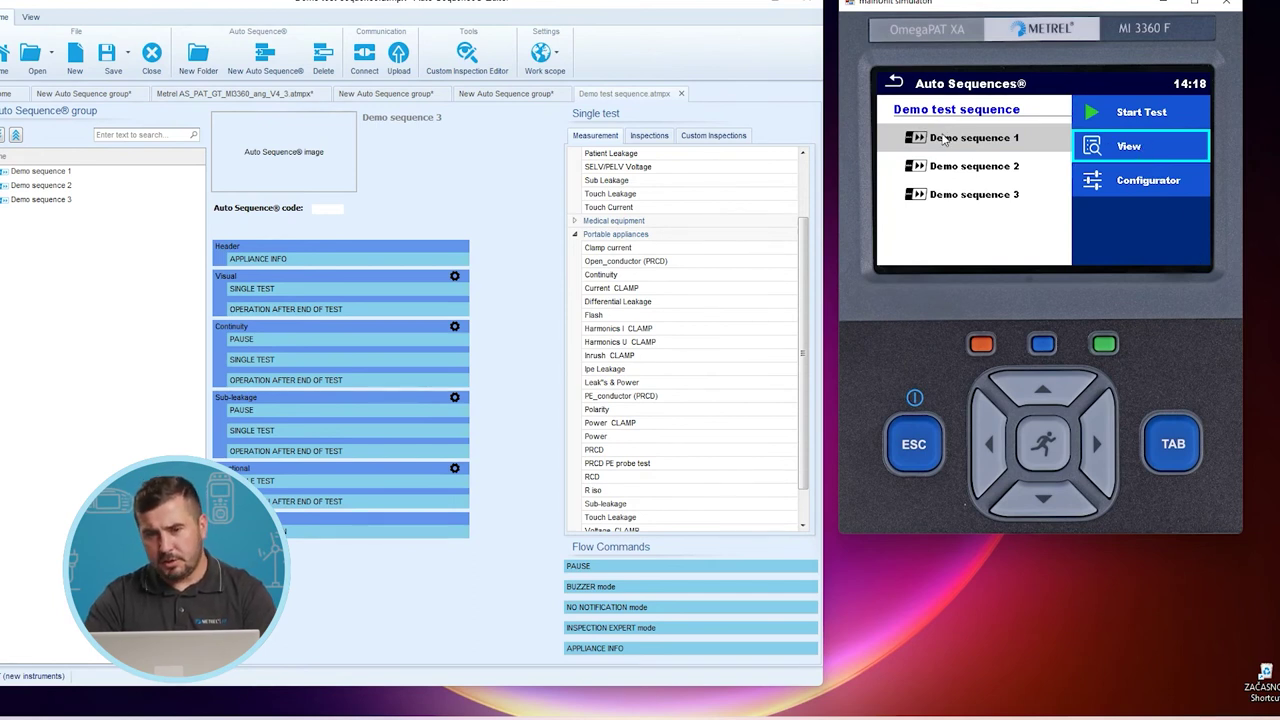
left_click(1135, 151)
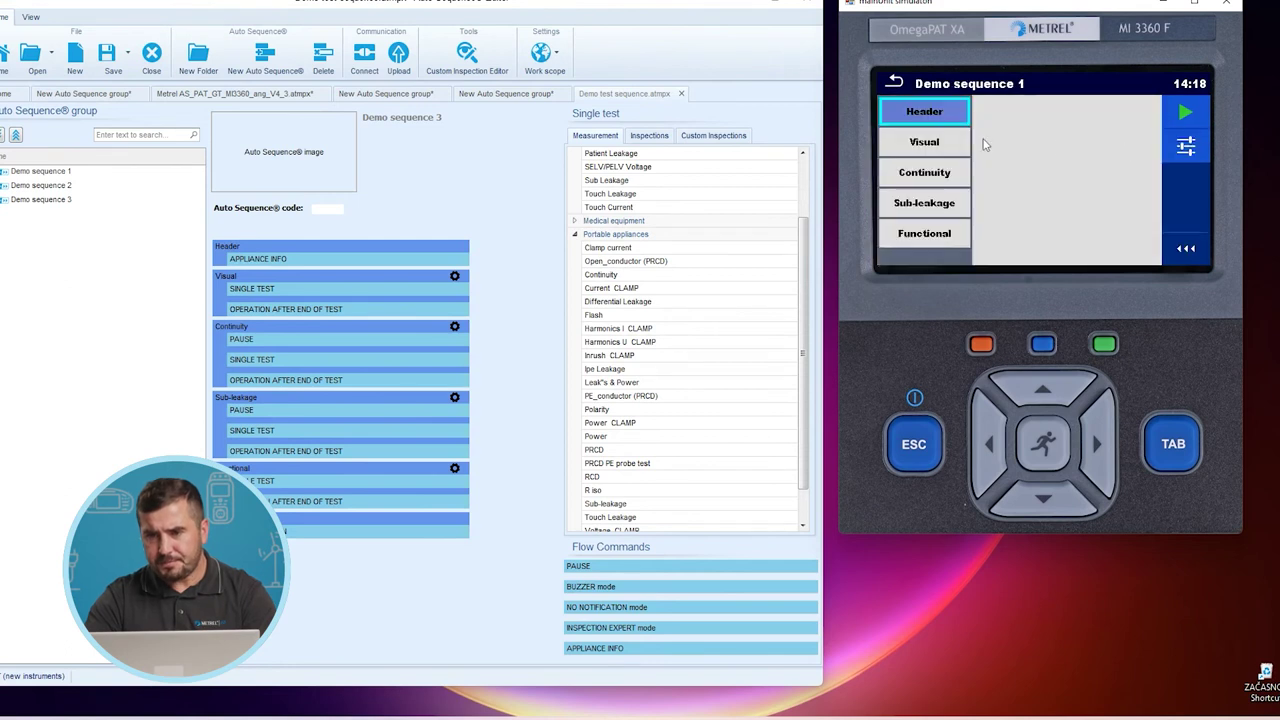
left_click(903, 84)
left_click(1003, 177)
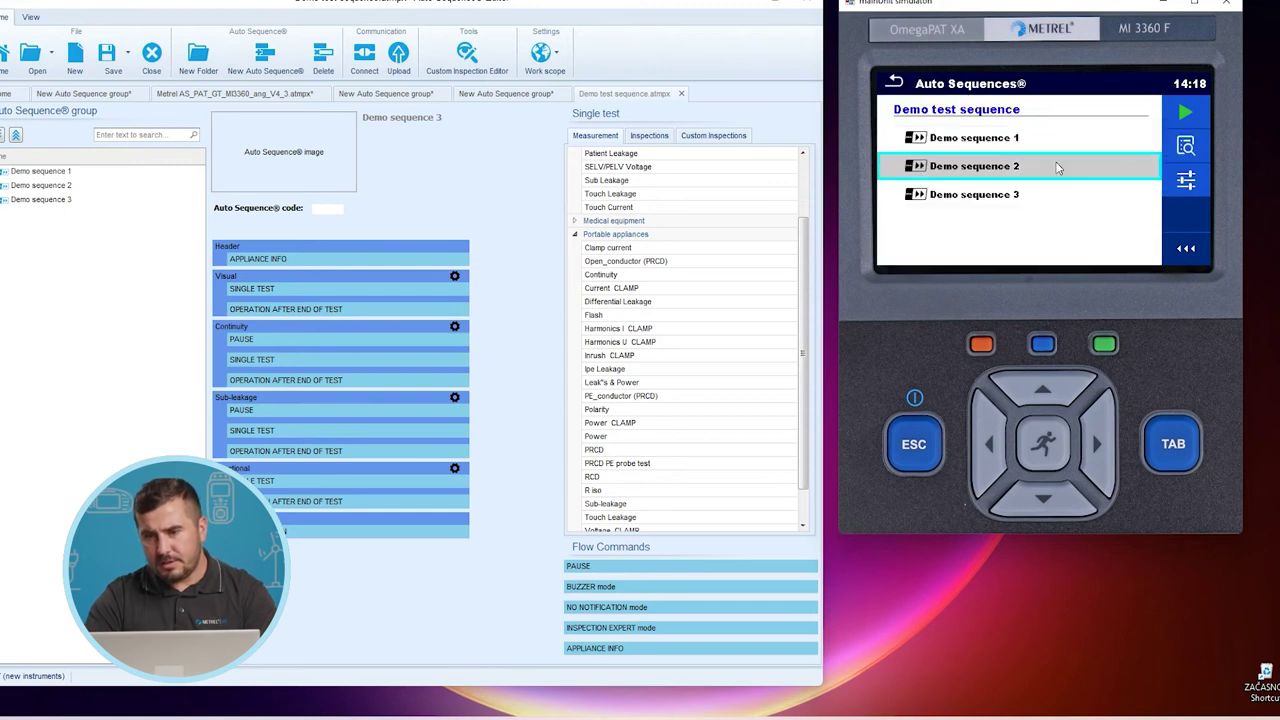
left_click(1188, 147)
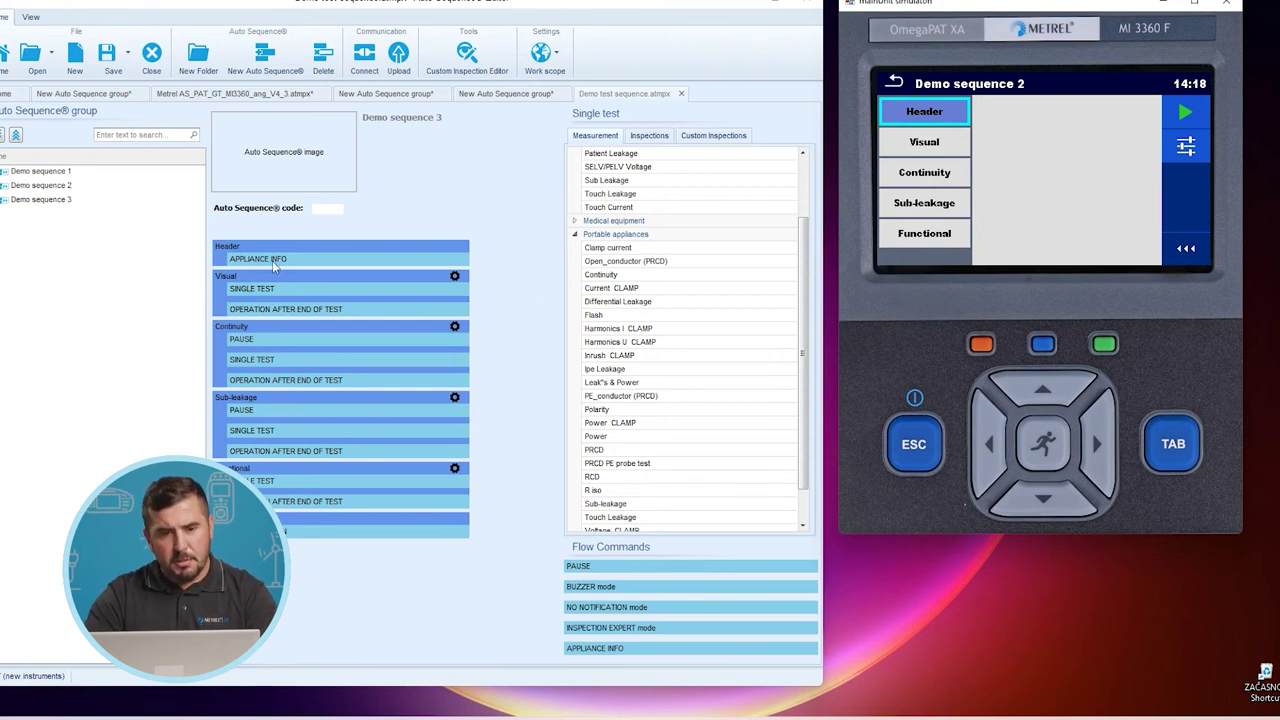
left_click(898, 84)
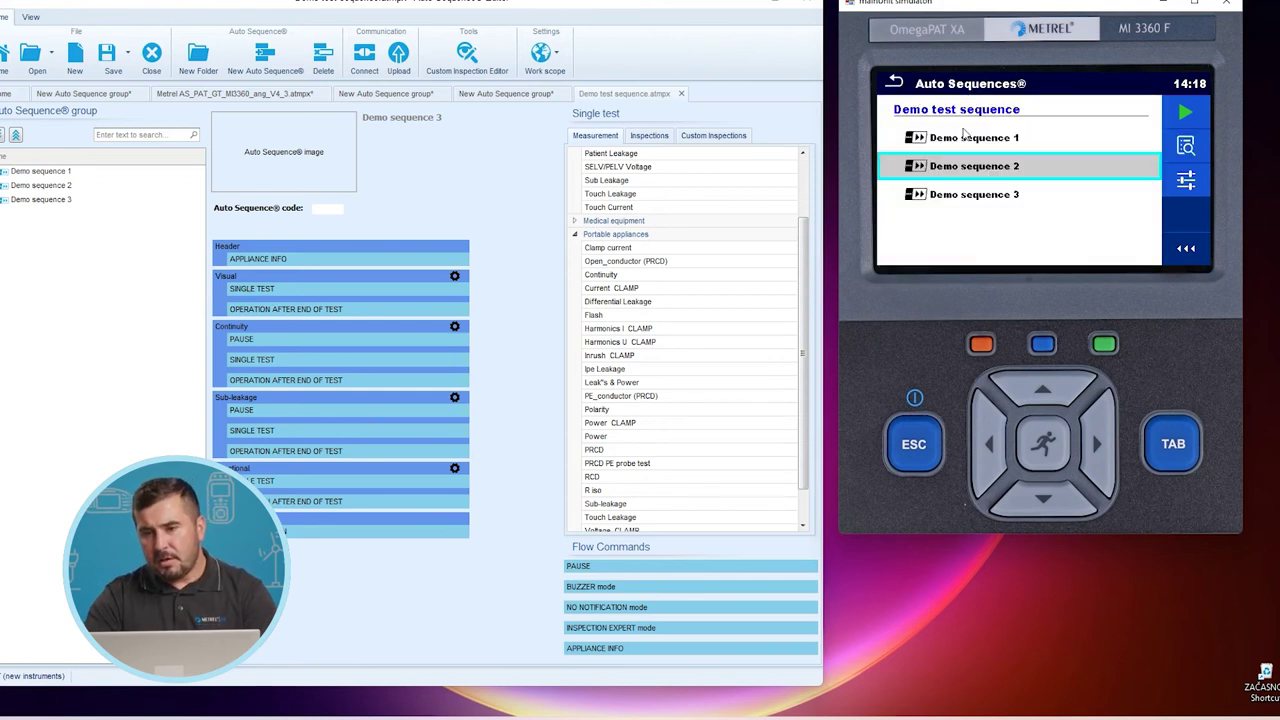
Run Demo sequence 1 on the instrument, passing the Visual and Functional inspections and proceeding through the Continuity and Sub-leakage tests
left_click(984, 137)
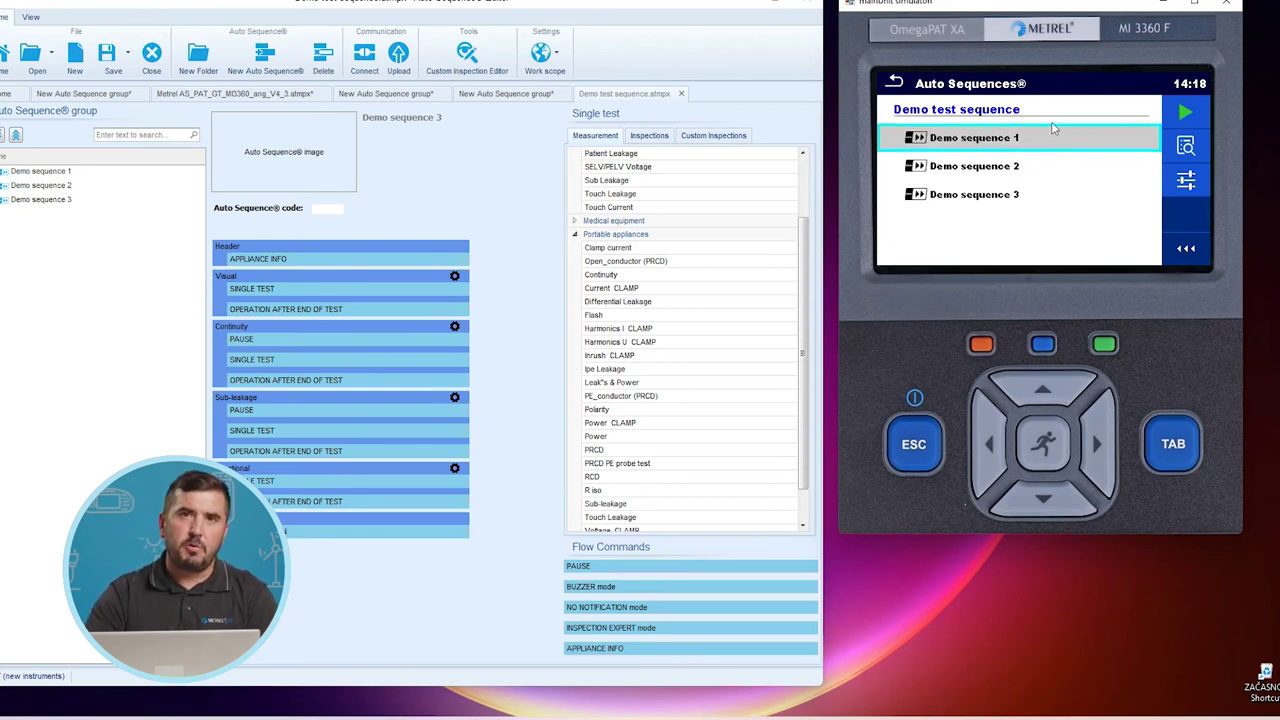
left_click(1186, 114)
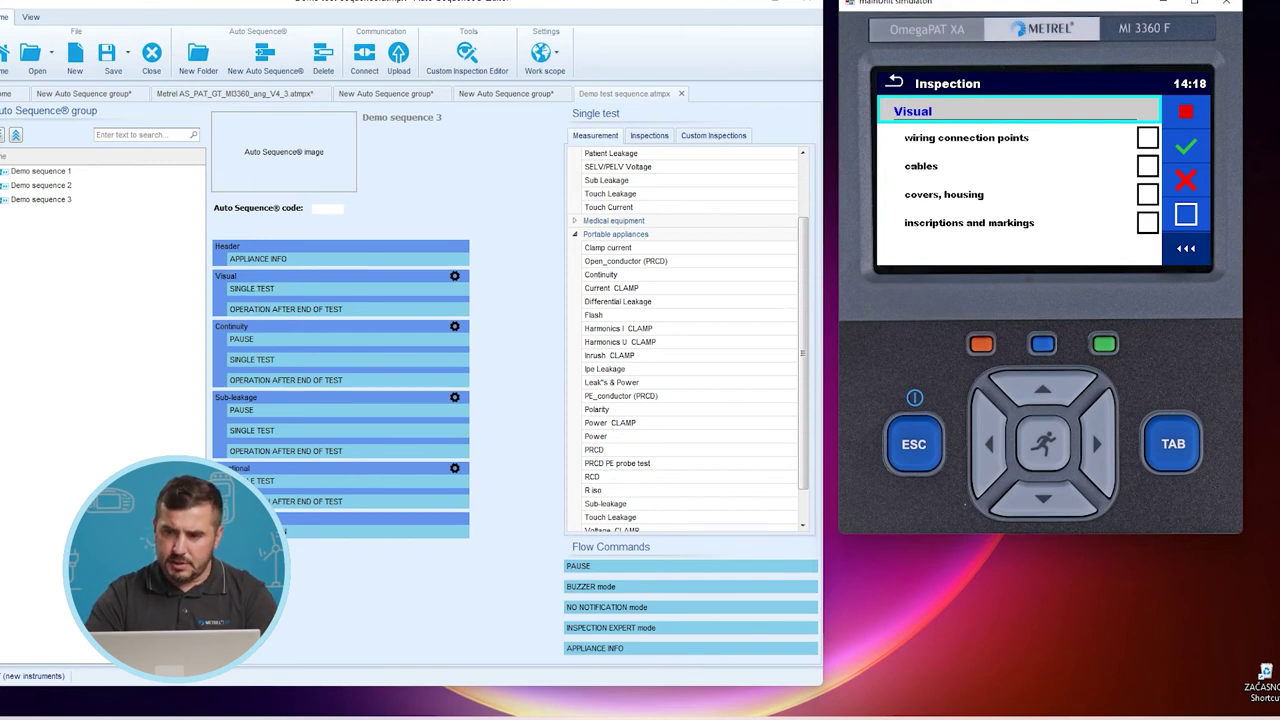
left_click(1196, 148)
left_click(1186, 111)
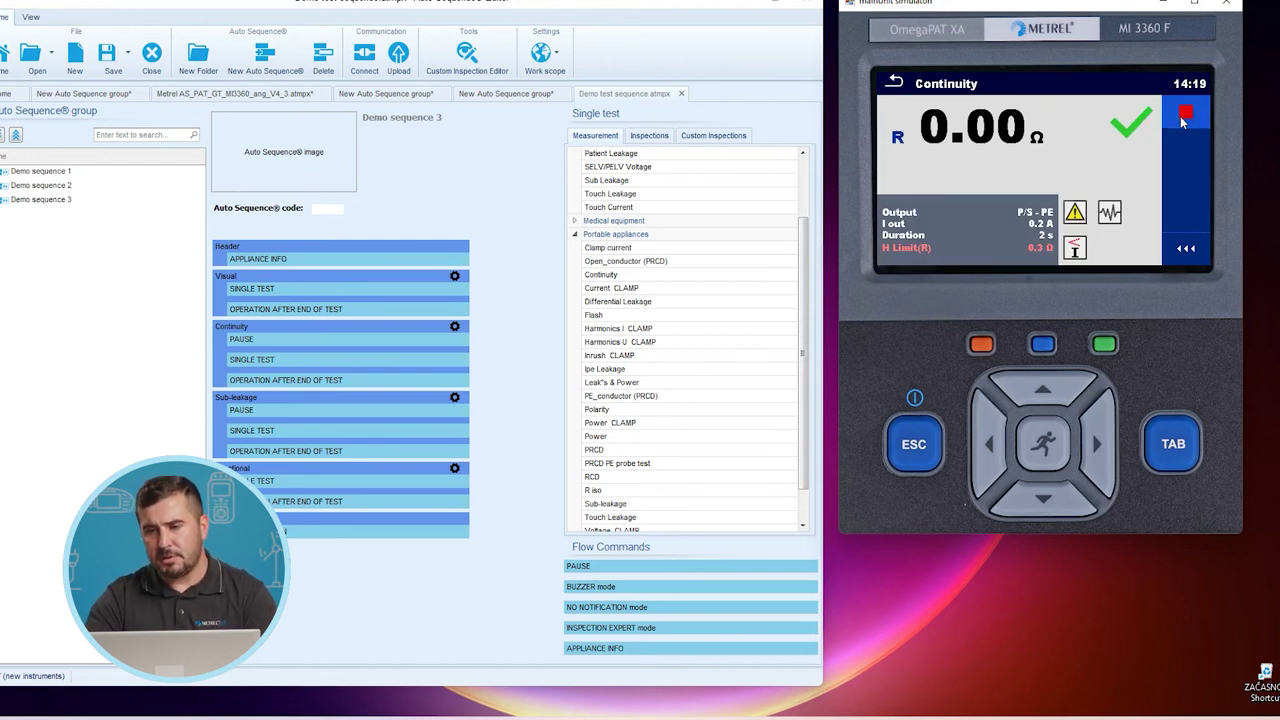
left_click(1184, 116)
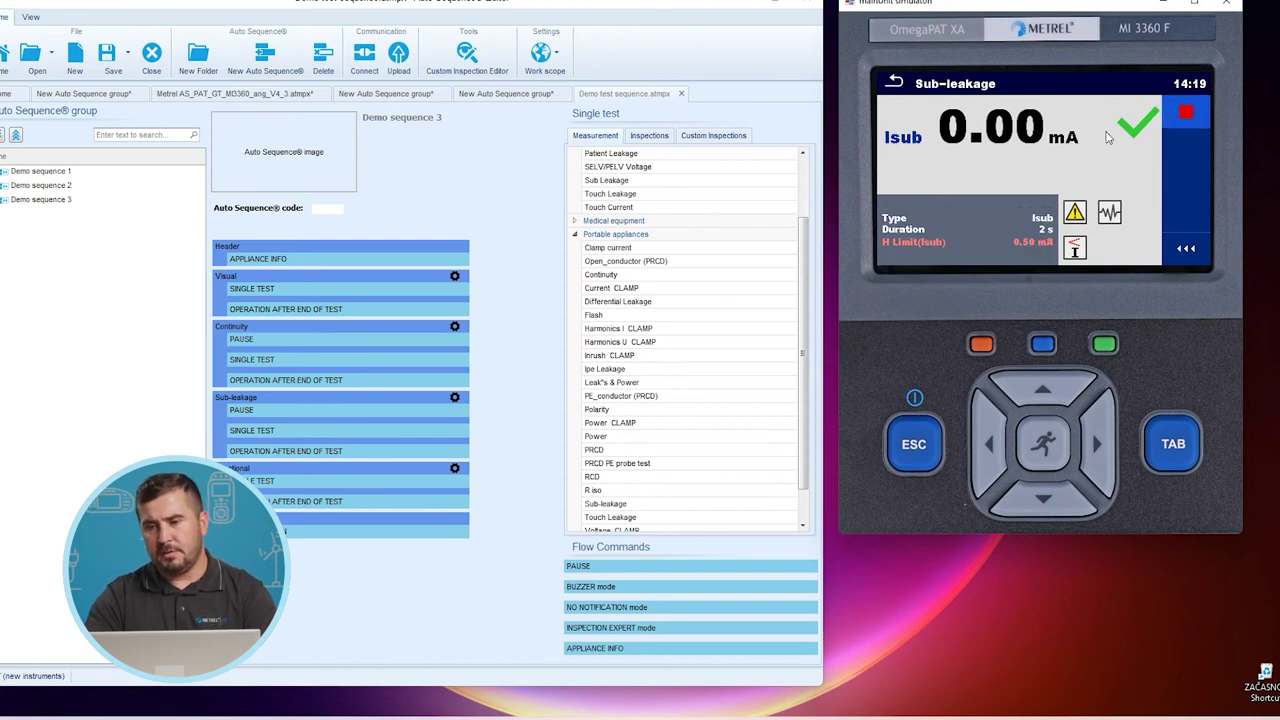
left_click(1186, 116)
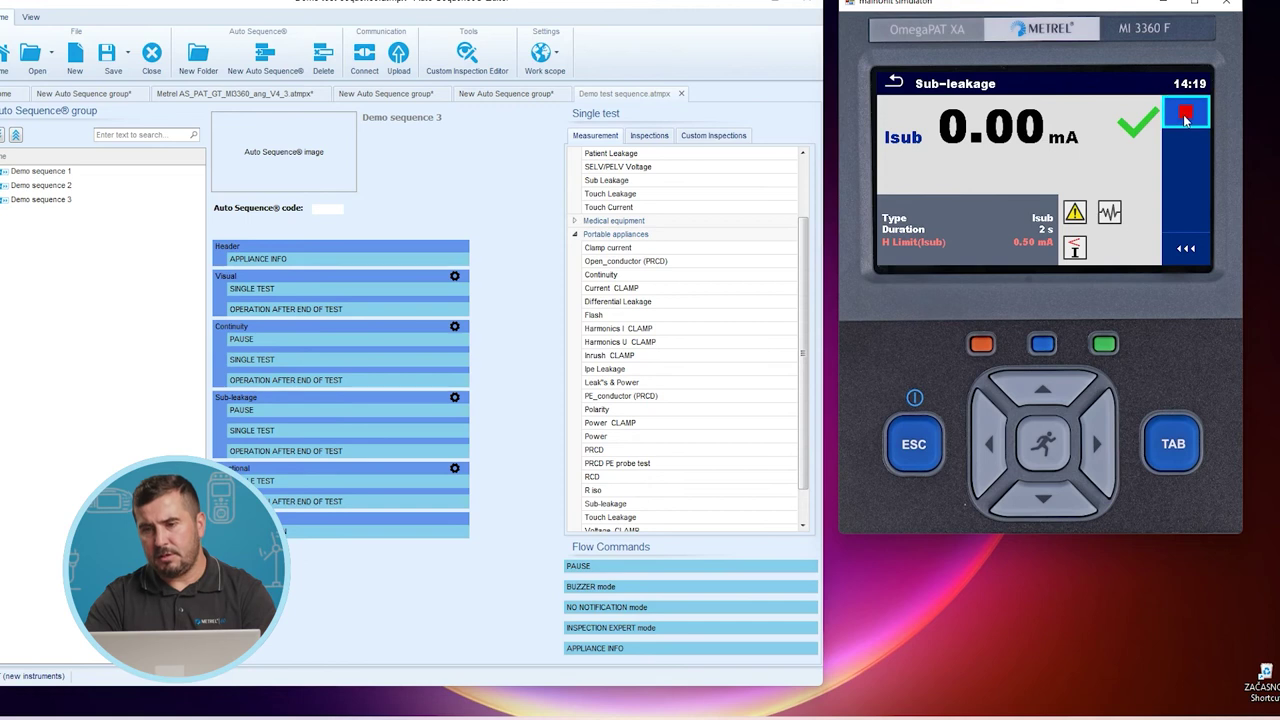
left_click(1186, 182)
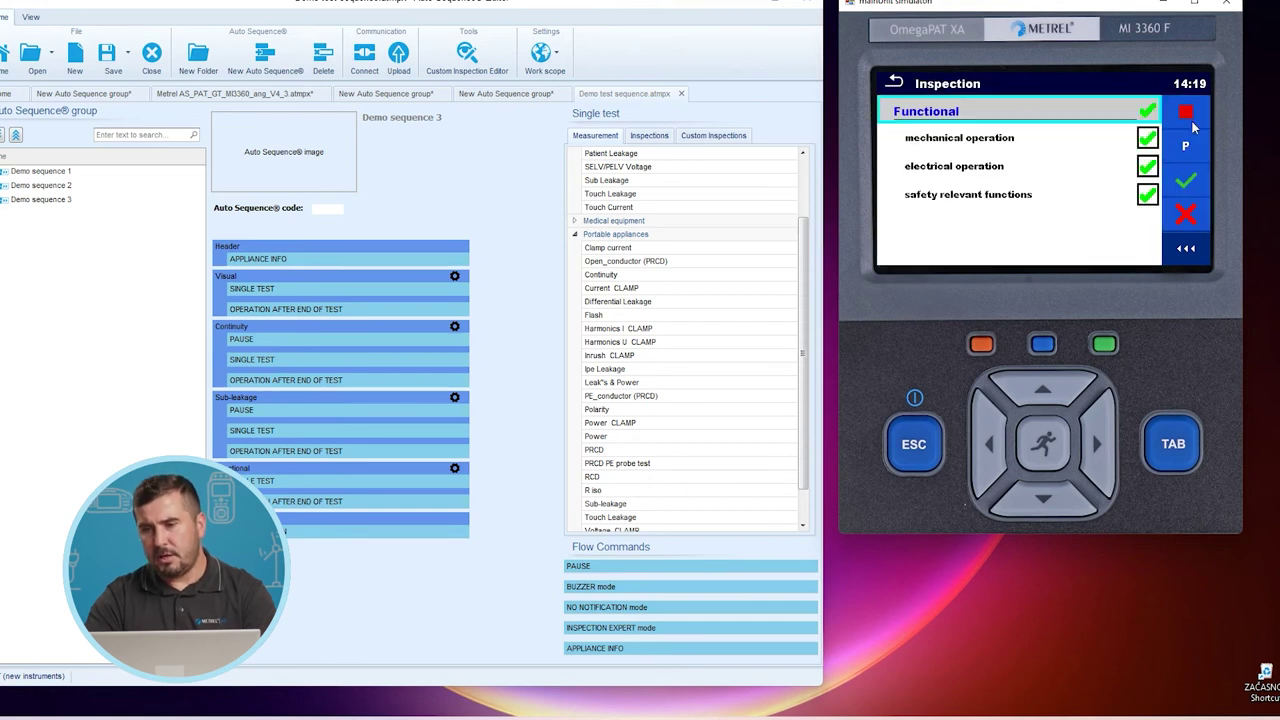
left_click(1188, 117)
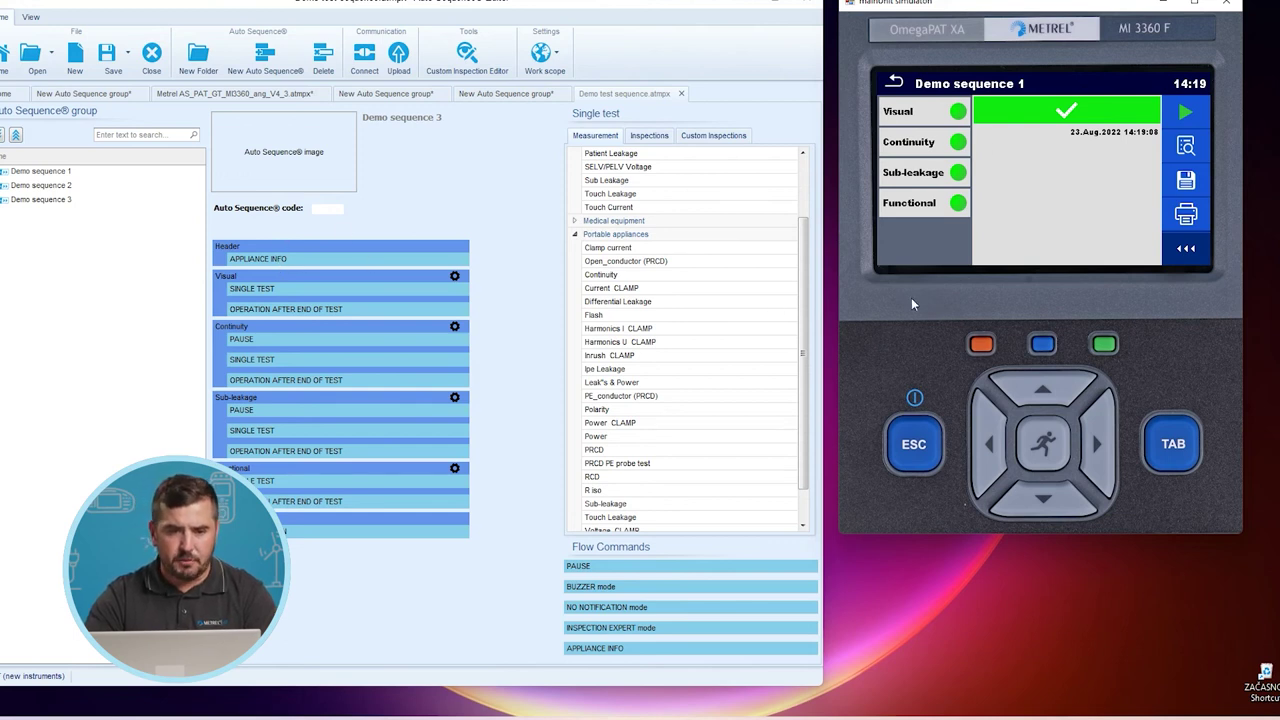
Start saving the Demo sequence 1 result in the Memory Organizer, collapse appliance 0001 and select Location under Project
left_click(1192, 181)
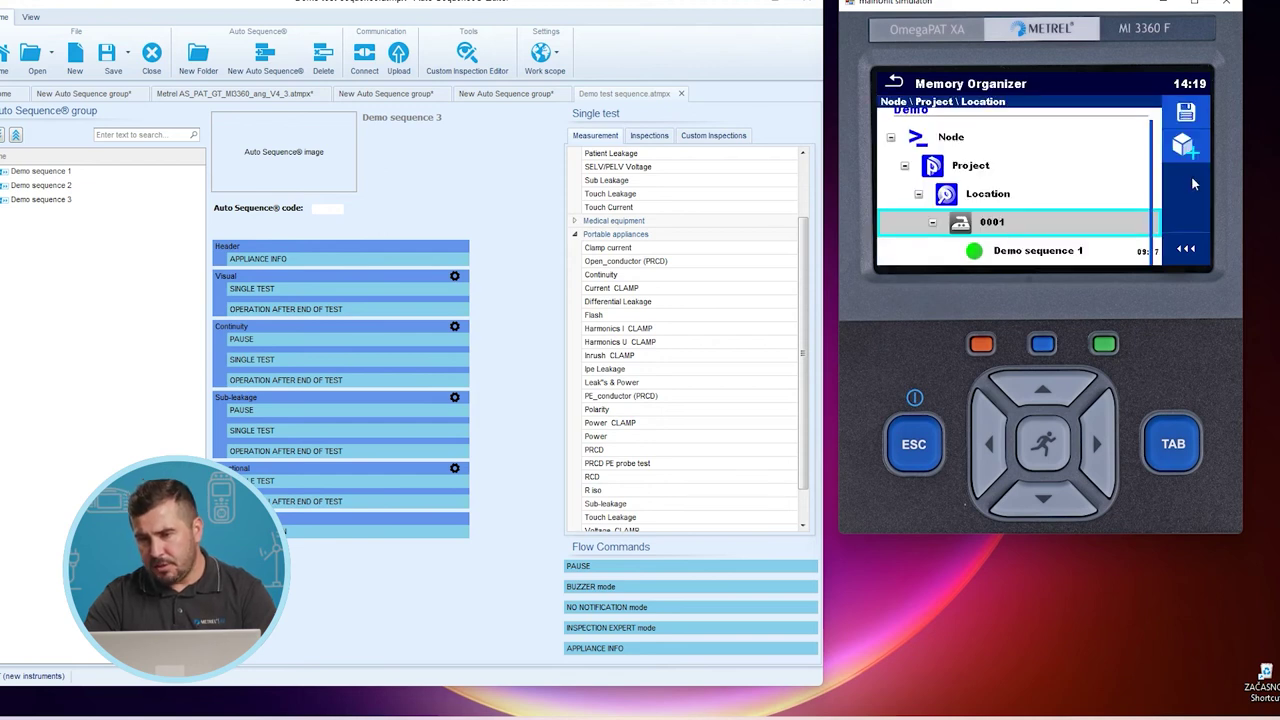
left_click(983, 200)
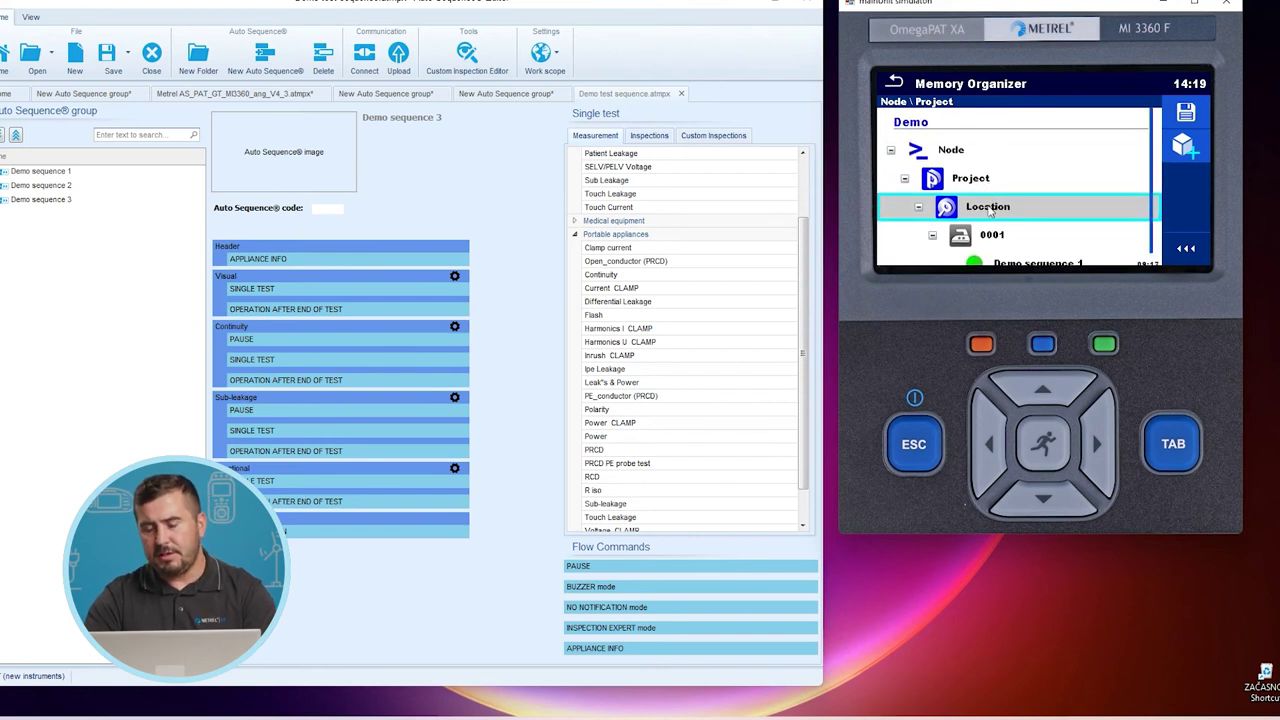
left_click(944, 244)
left_click(974, 208)
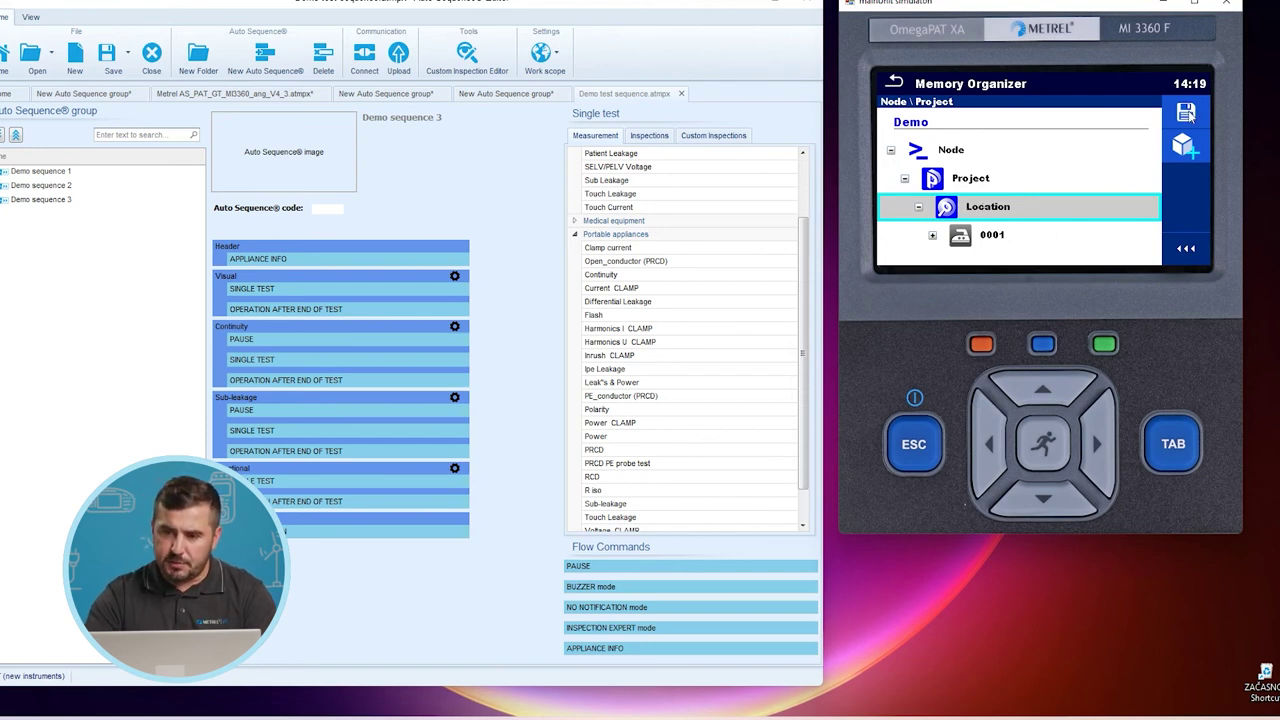
left_click(944, 183)
left_click(986, 208)
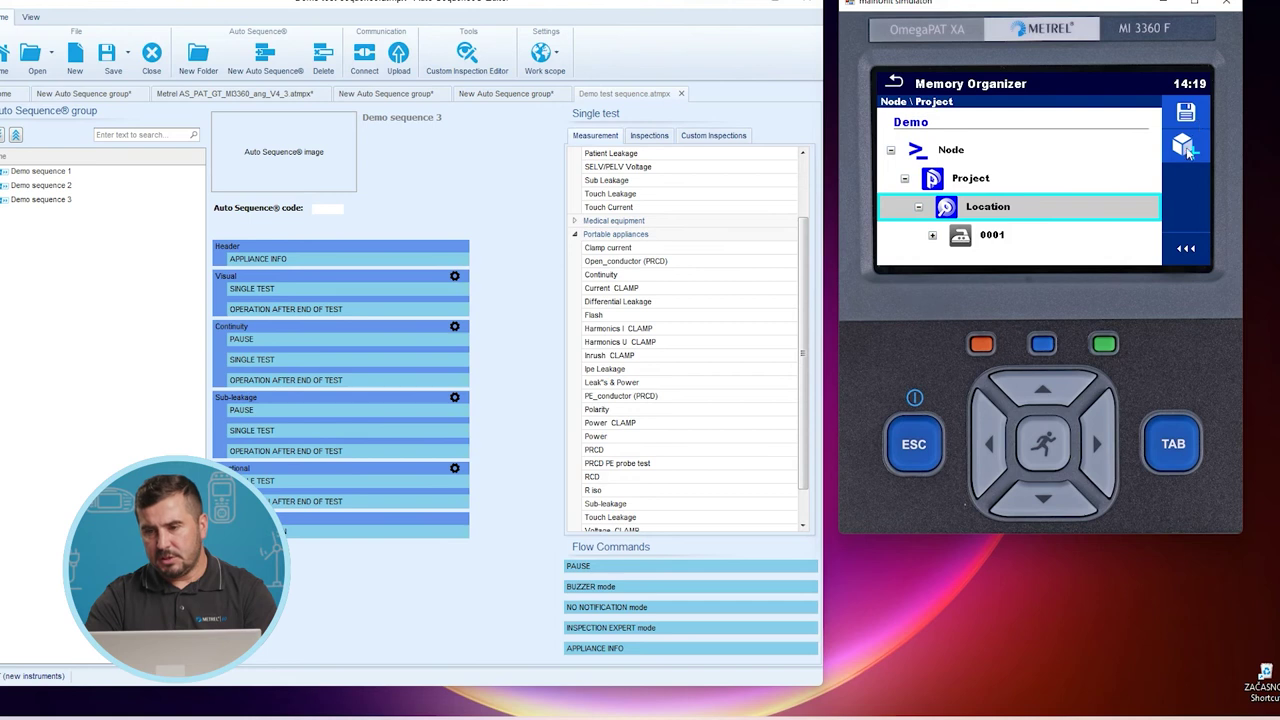
Start adding a new structure element under Location and open its element type selection
left_click(1185, 148)
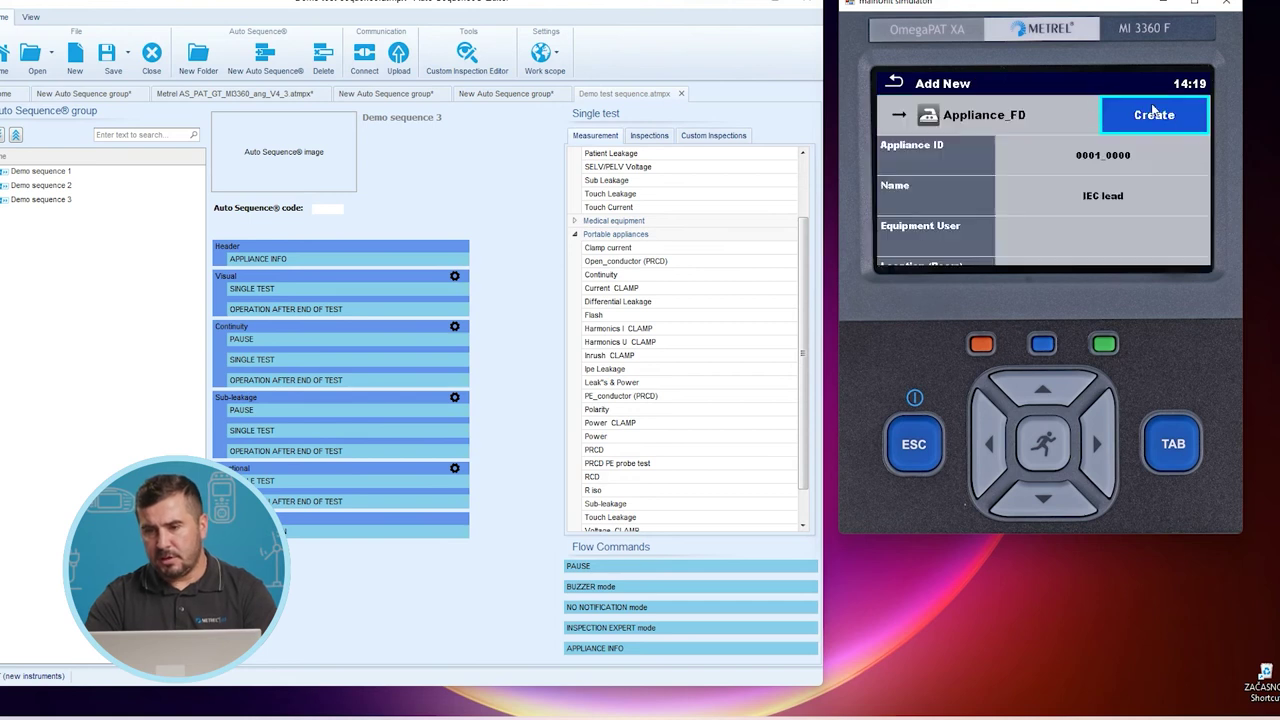
left_click(969, 122)
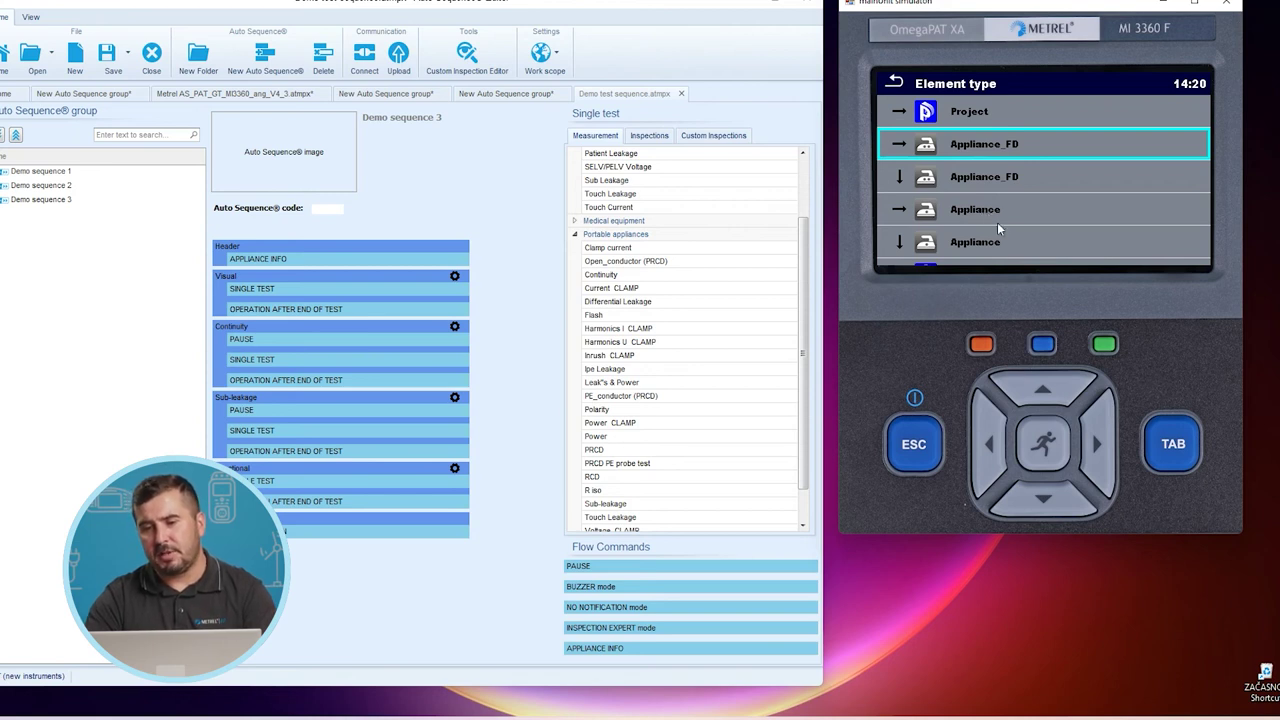
Switch to Metrel ES Manager, add an Appliance_FD and an Appliance under Node, and compare their properties
mouse_move(363, 714)
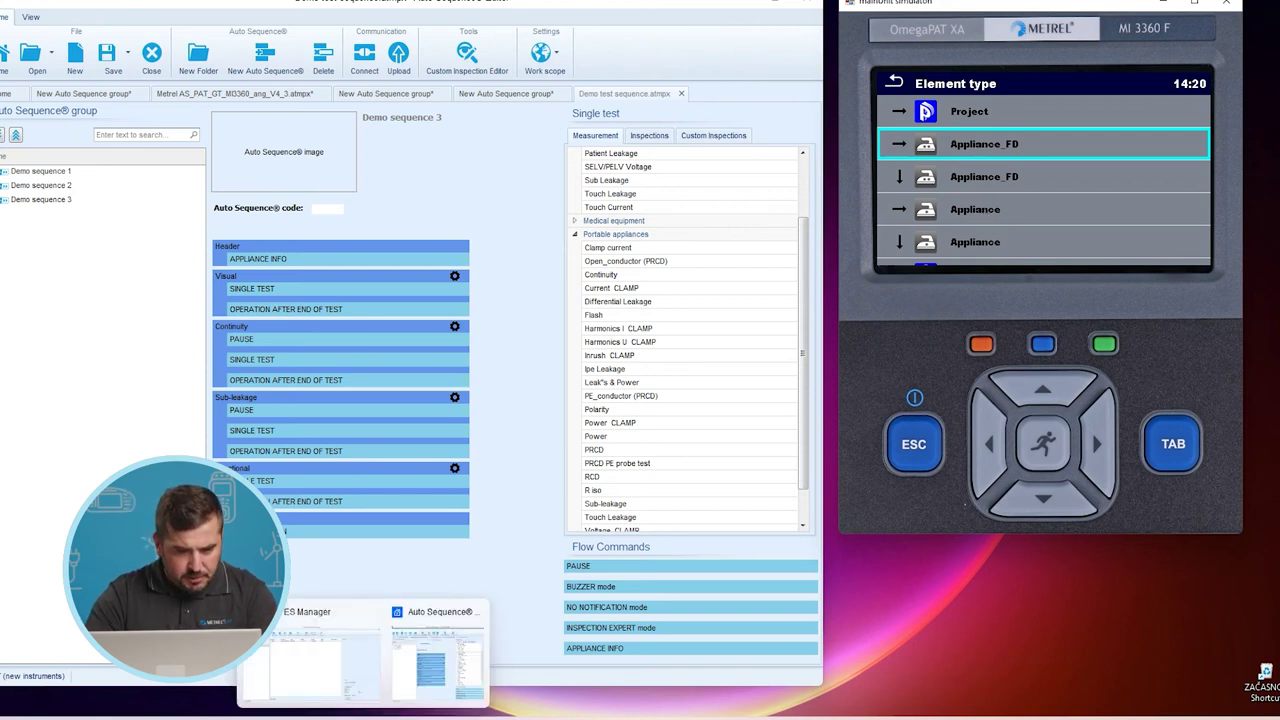
left_click(370, 678)
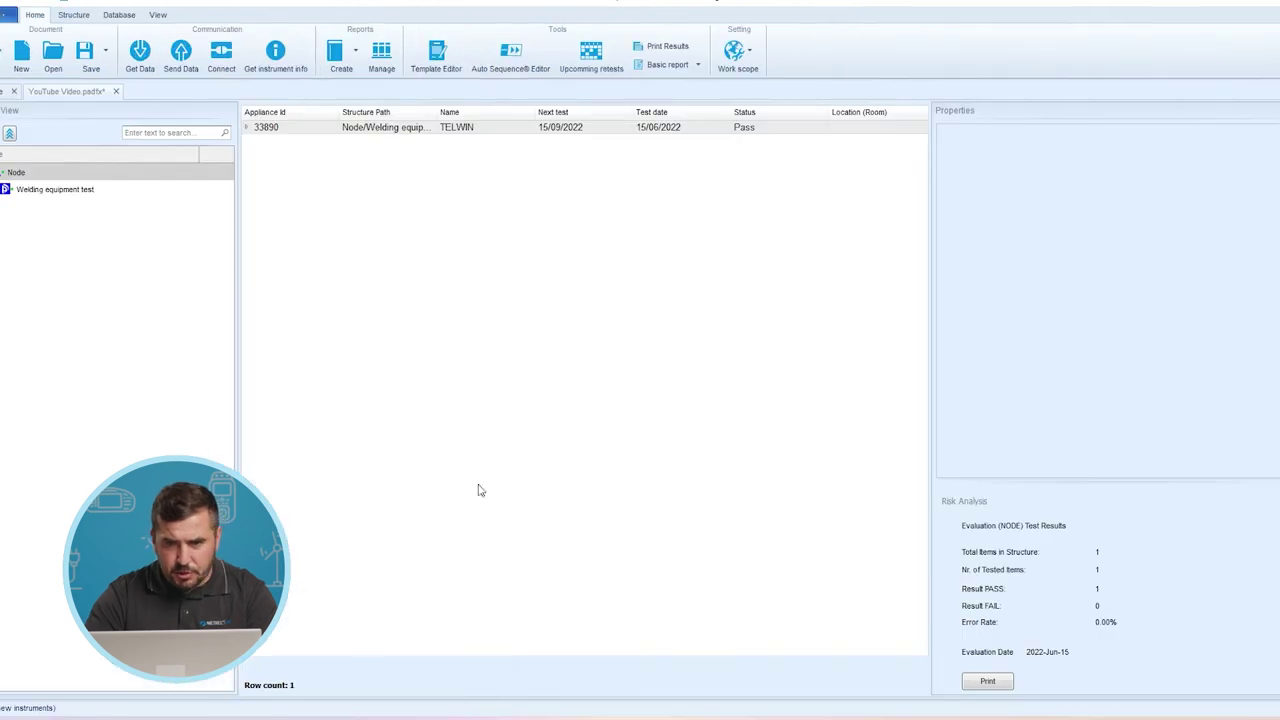
left_click(75, 15)
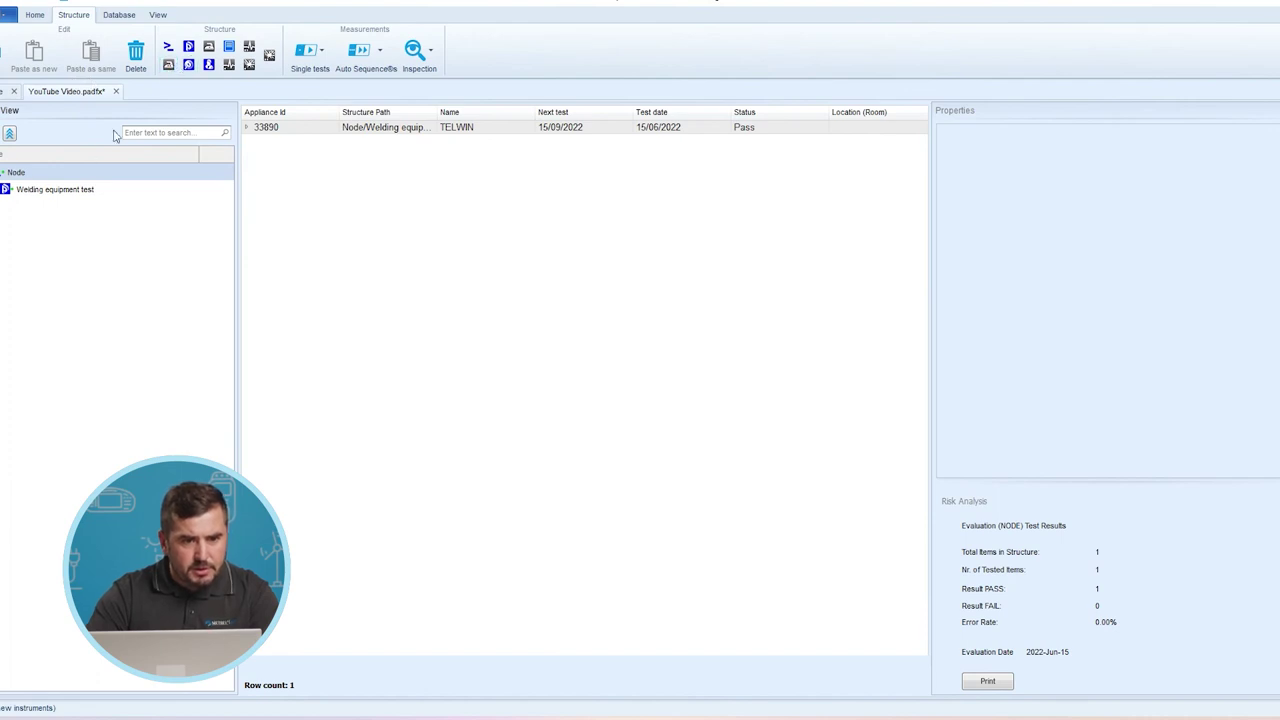
left_click(168, 64)
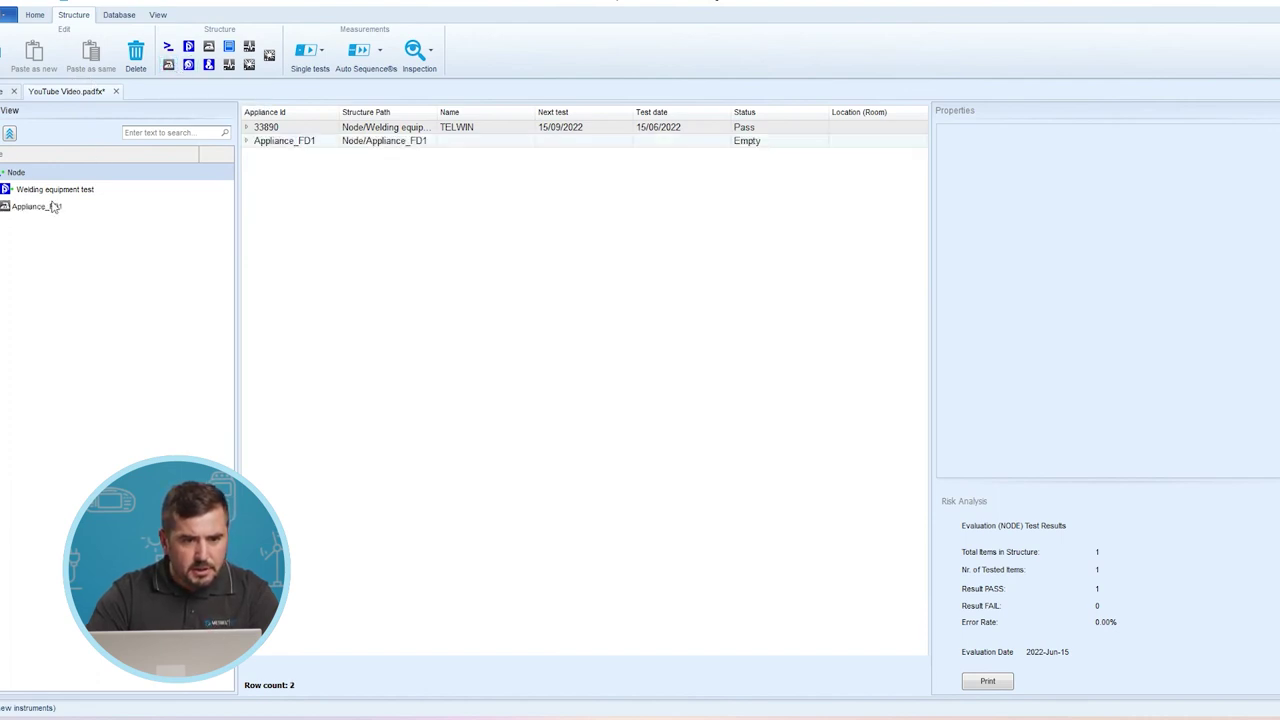
left_click(209, 47)
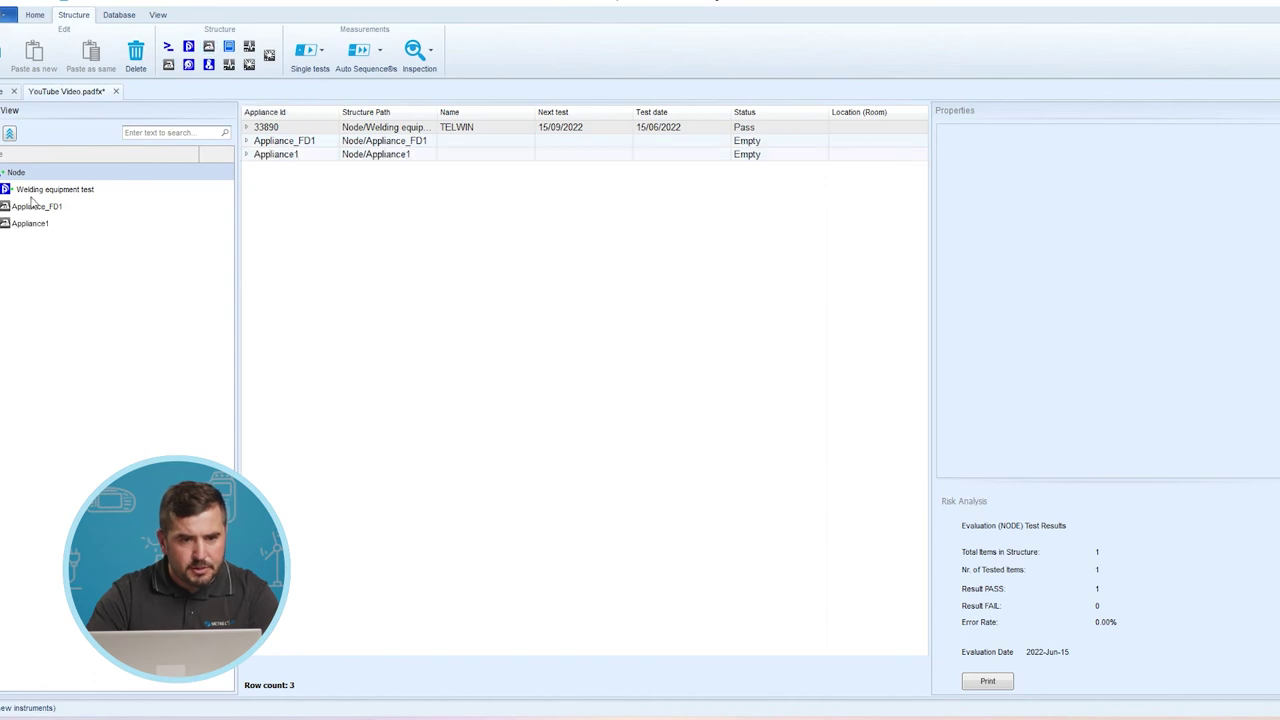
left_click(40, 207)
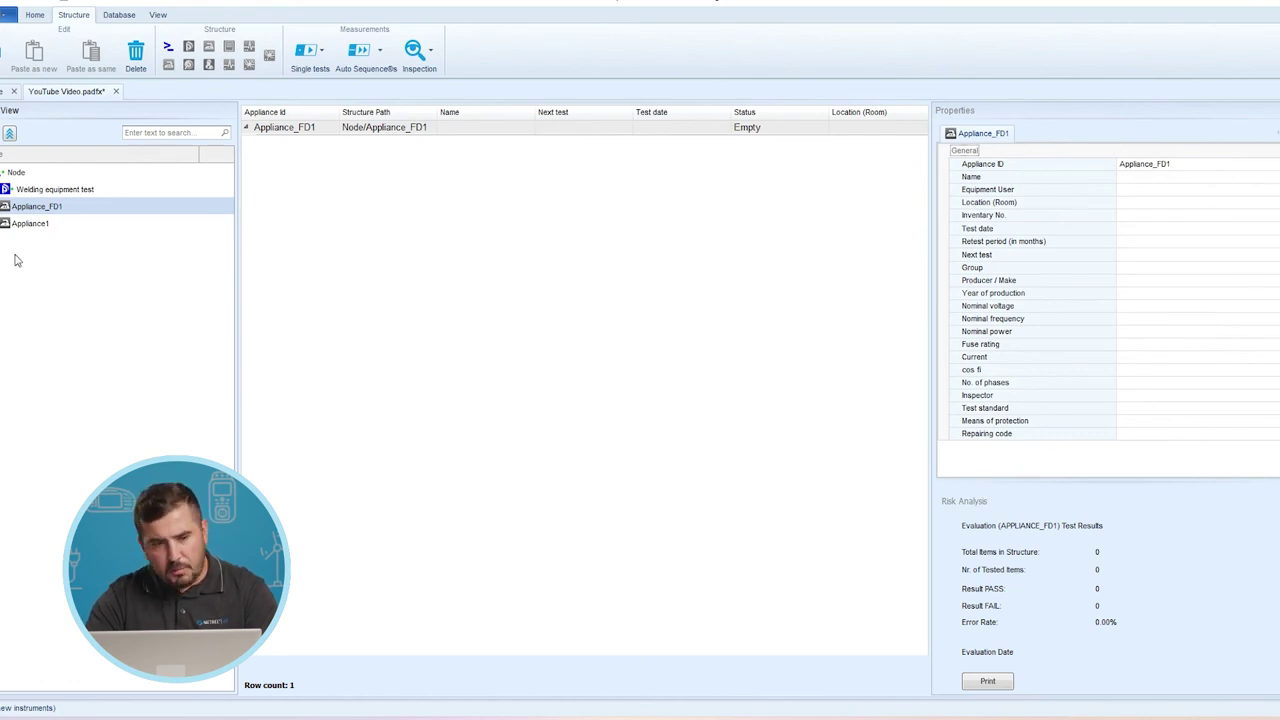
left_click(34, 228)
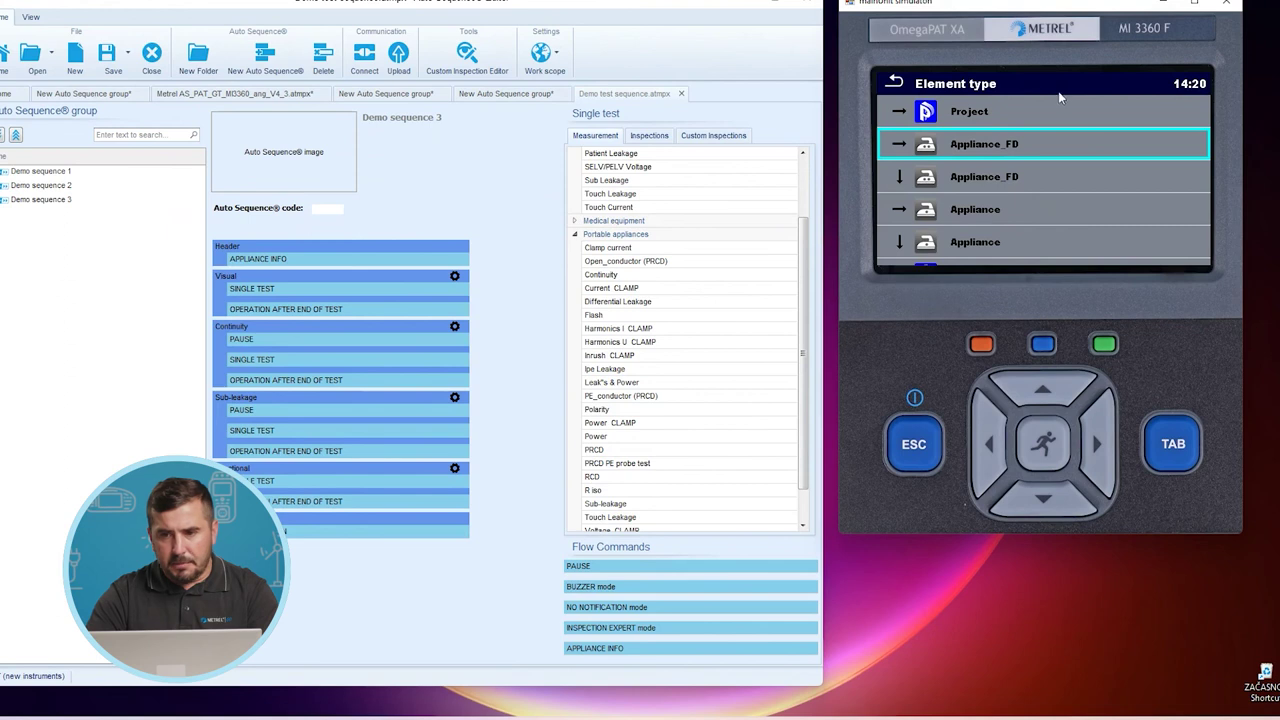
On the instrument simulator, choose Appliance_FD as the new element type and set its Appliance ID to 00003
left_click(987, 148)
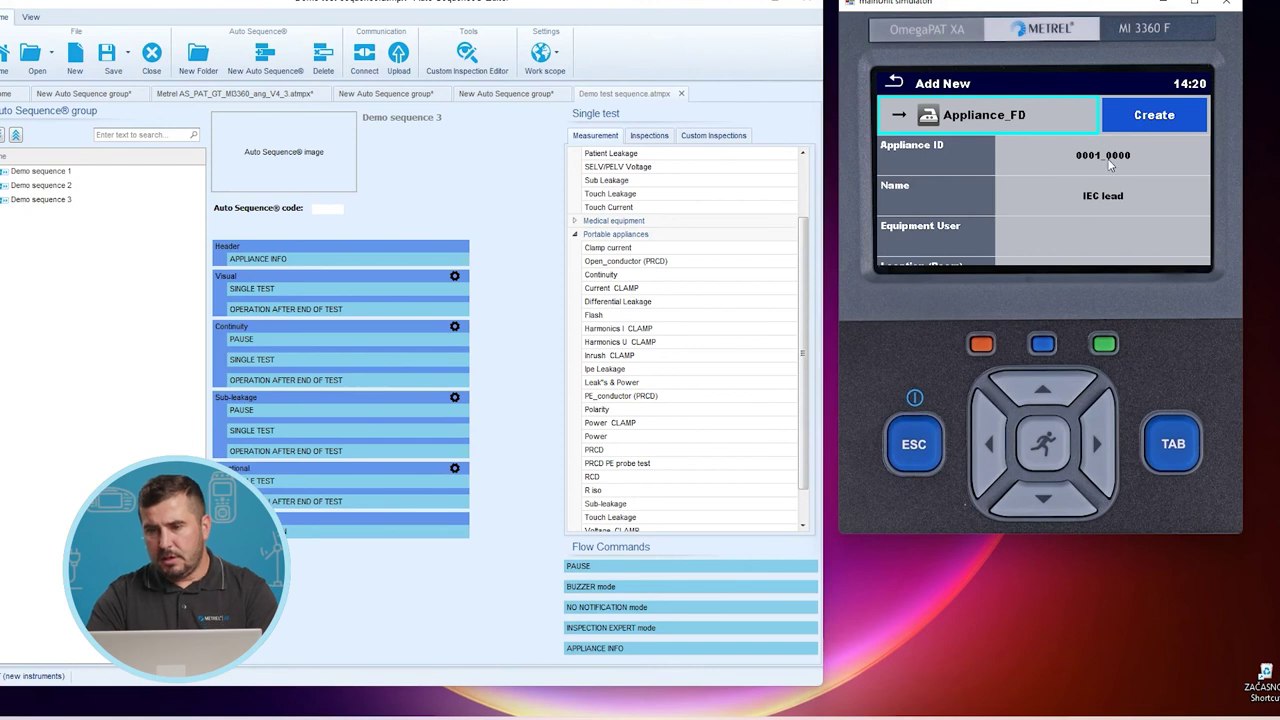
left_click(1106, 152)
left_click(1181, 232)
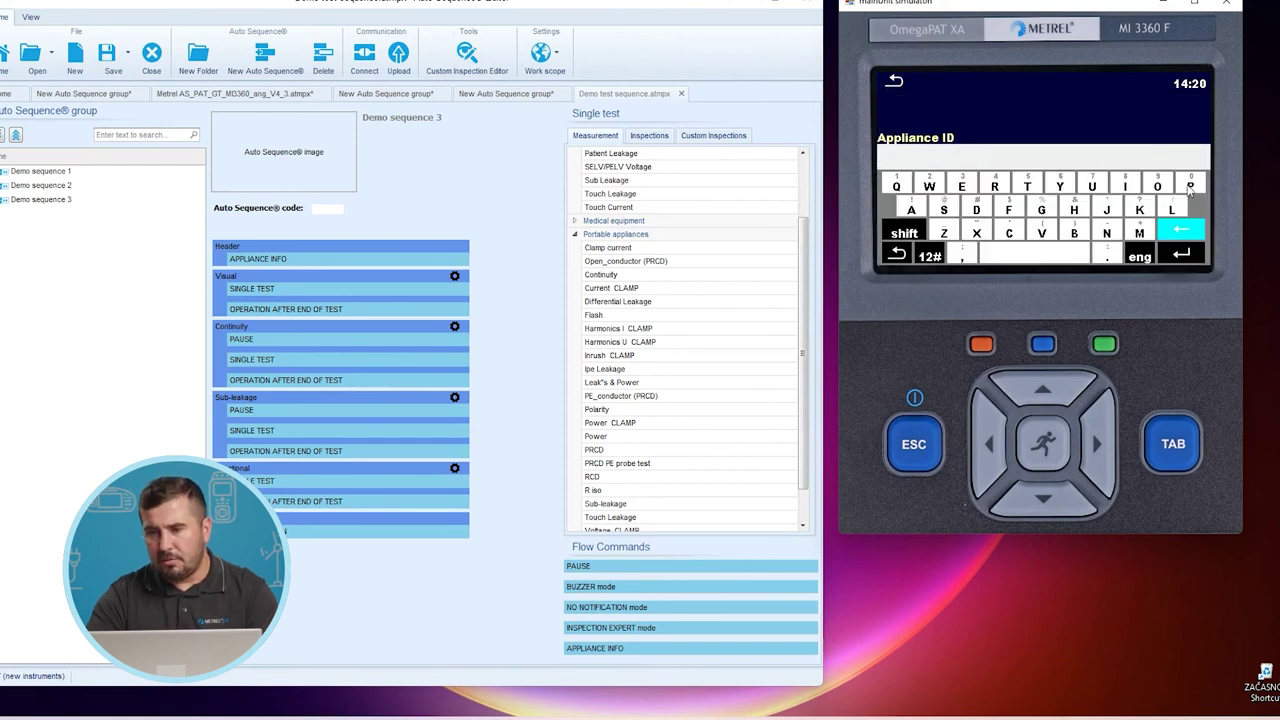
left_click(930, 256)
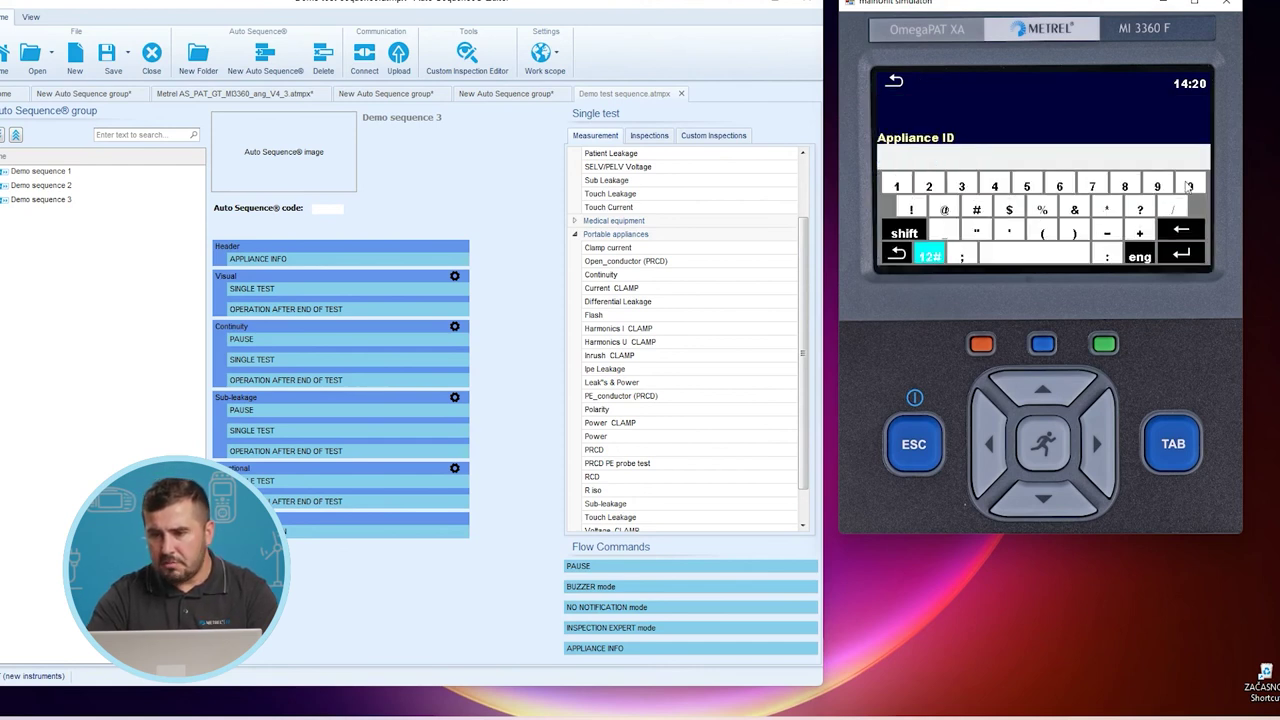
left_click(1190, 186)
left_click(1190, 186)
left_click(1190, 186)
left_click(1190, 186)
left_click(962, 187)
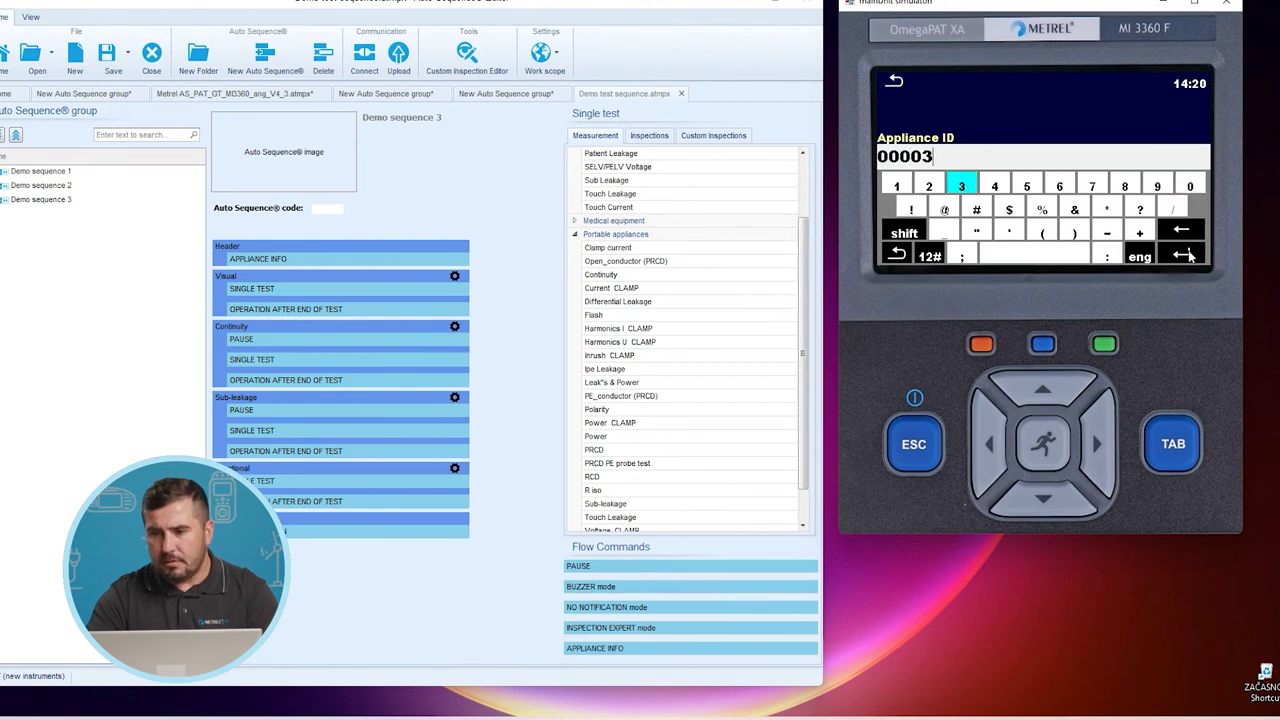
left_click(1185, 256)
Set the new appliance's name to Hand dryer, create it and save the Demo sequence 1 result under it
left_click(1117, 196)
left_click_drag(1126, 230, 1104, 148)
left_click_drag(1099, 220, 1094, 196)
left_click(1051, 206)
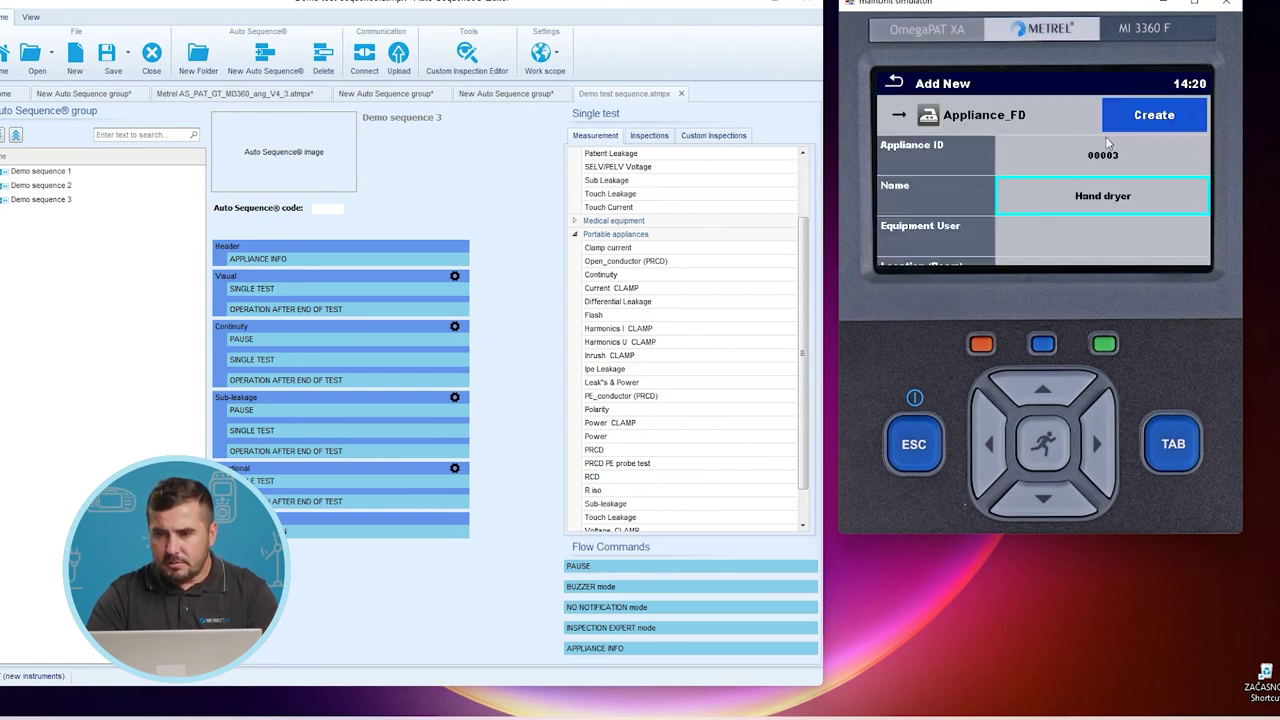
left_click(1164, 118)
left_click(1190, 119)
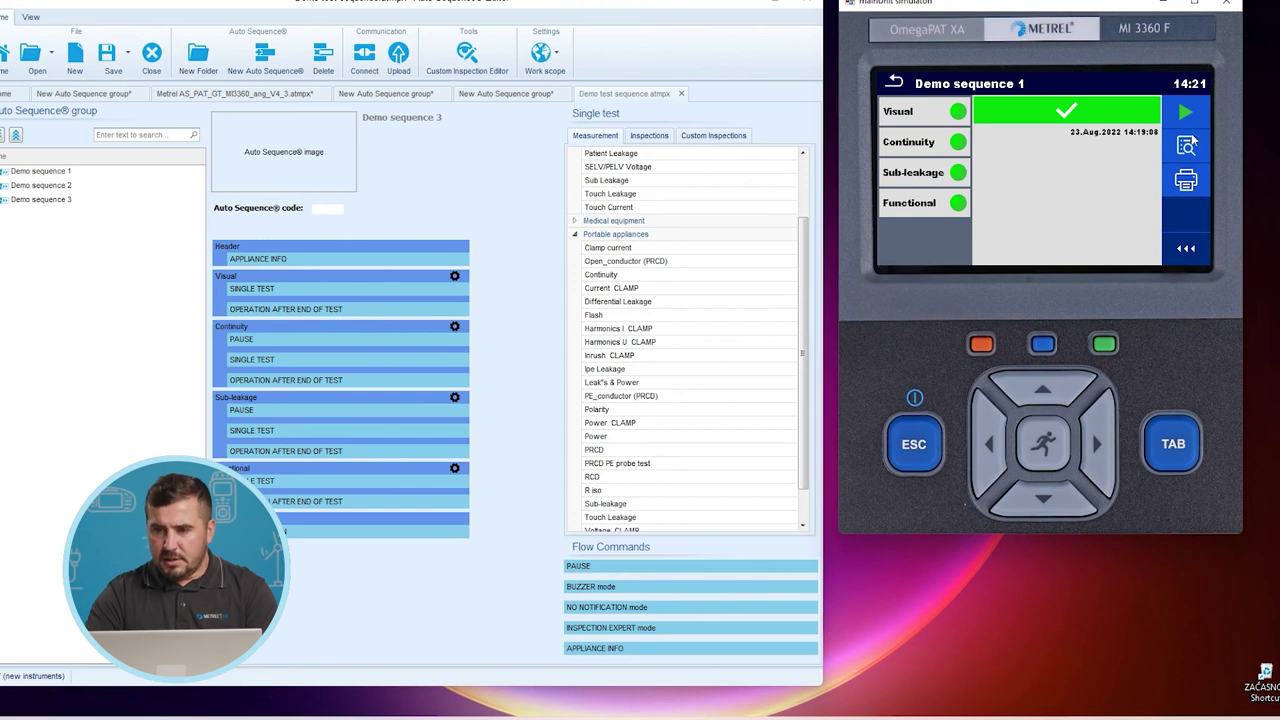
Return to the Auto Sequences list, display Demo sequence 2 in the editor and start it on the instrument
left_click(897, 85)
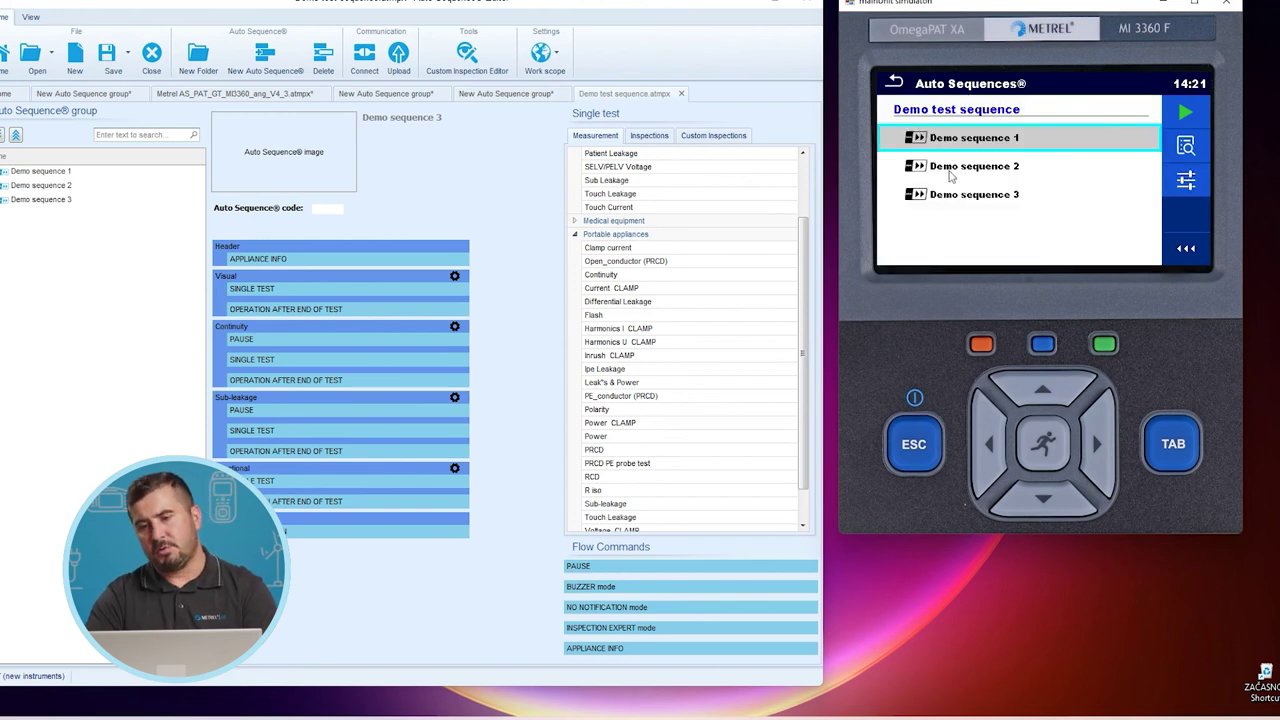
left_click(31, 189)
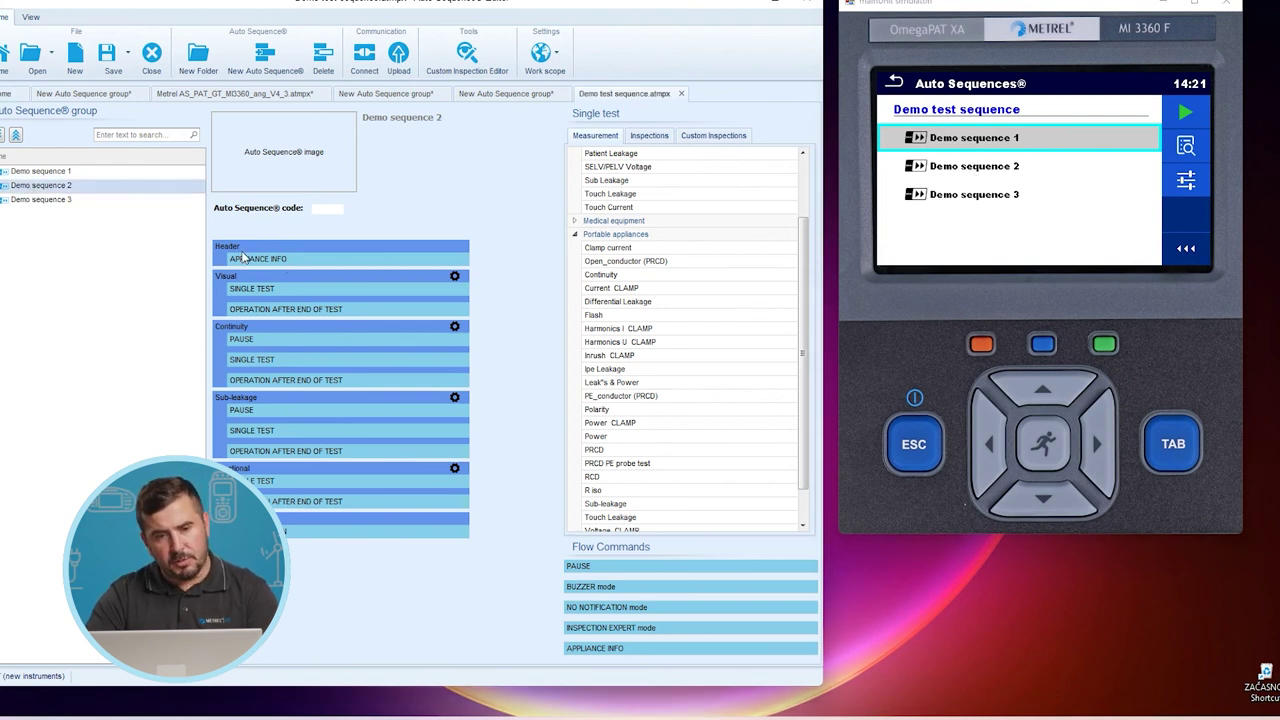
left_click(1002, 168)
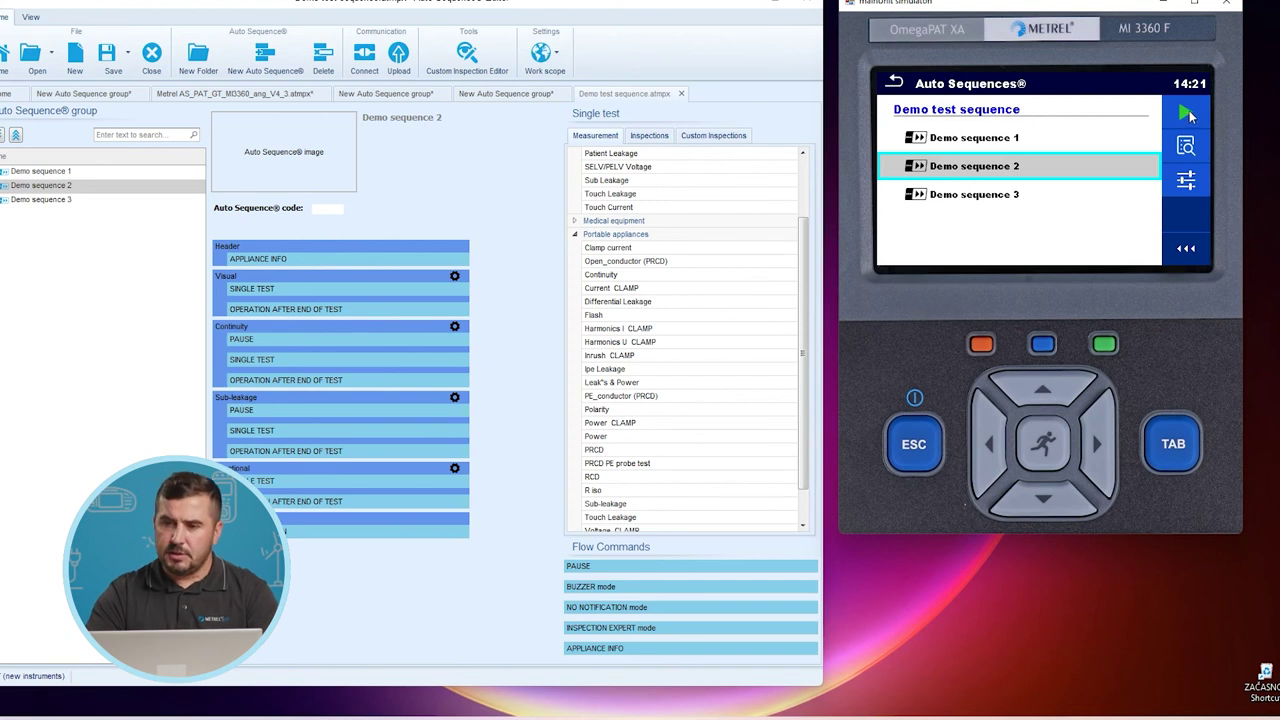
left_click(1187, 114)
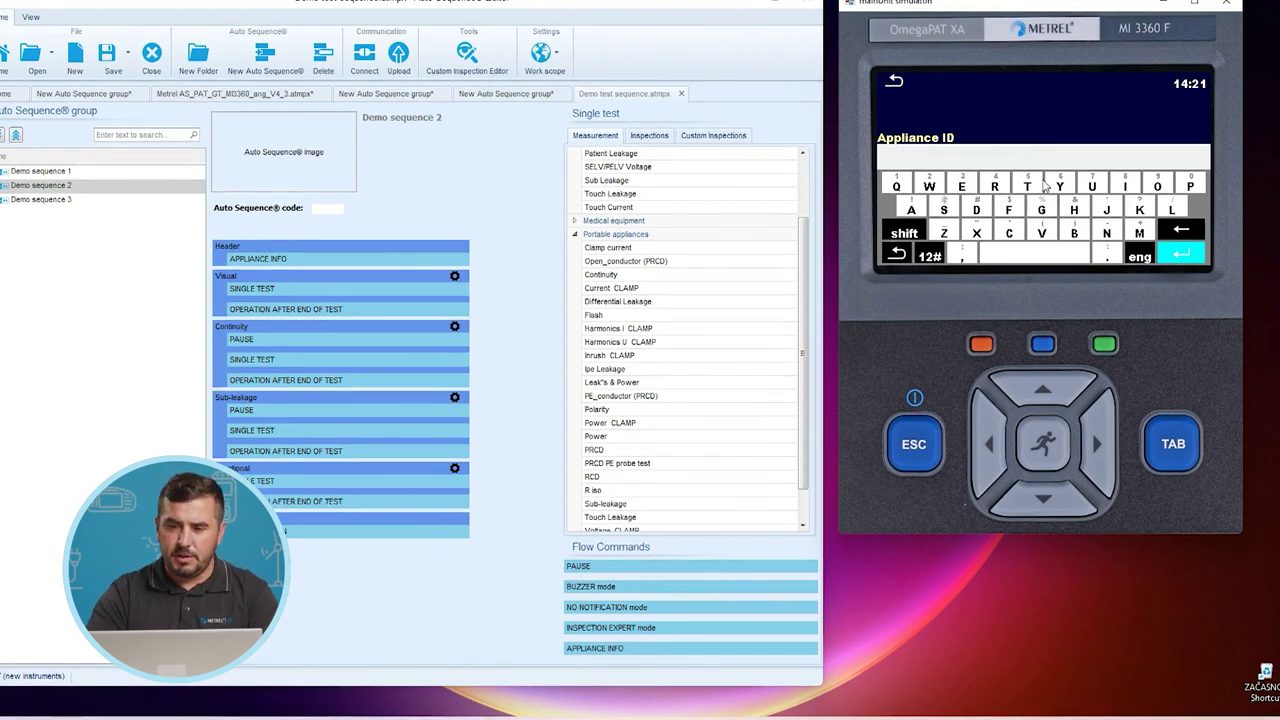
Enter 00004 as the Appliance ID for Demo sequence 2
left_click(940, 257)
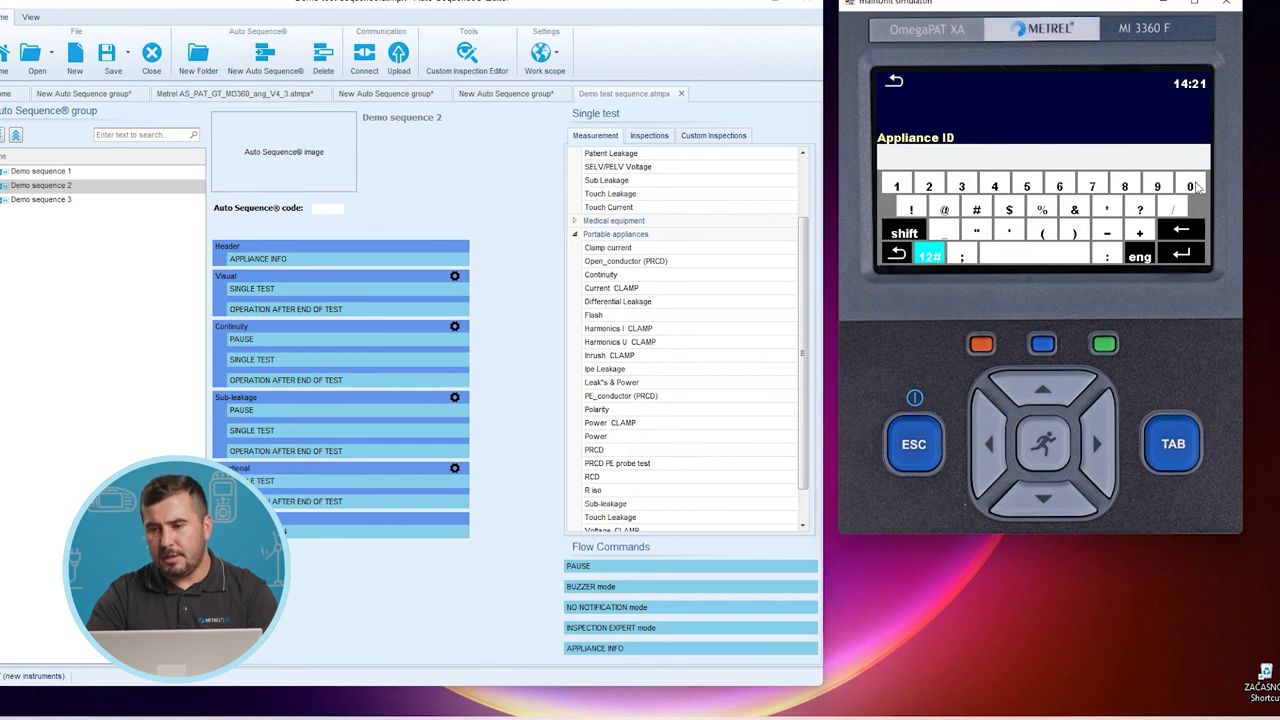
left_click(1190, 187)
left_click(1190, 187)
left_click(1190, 187)
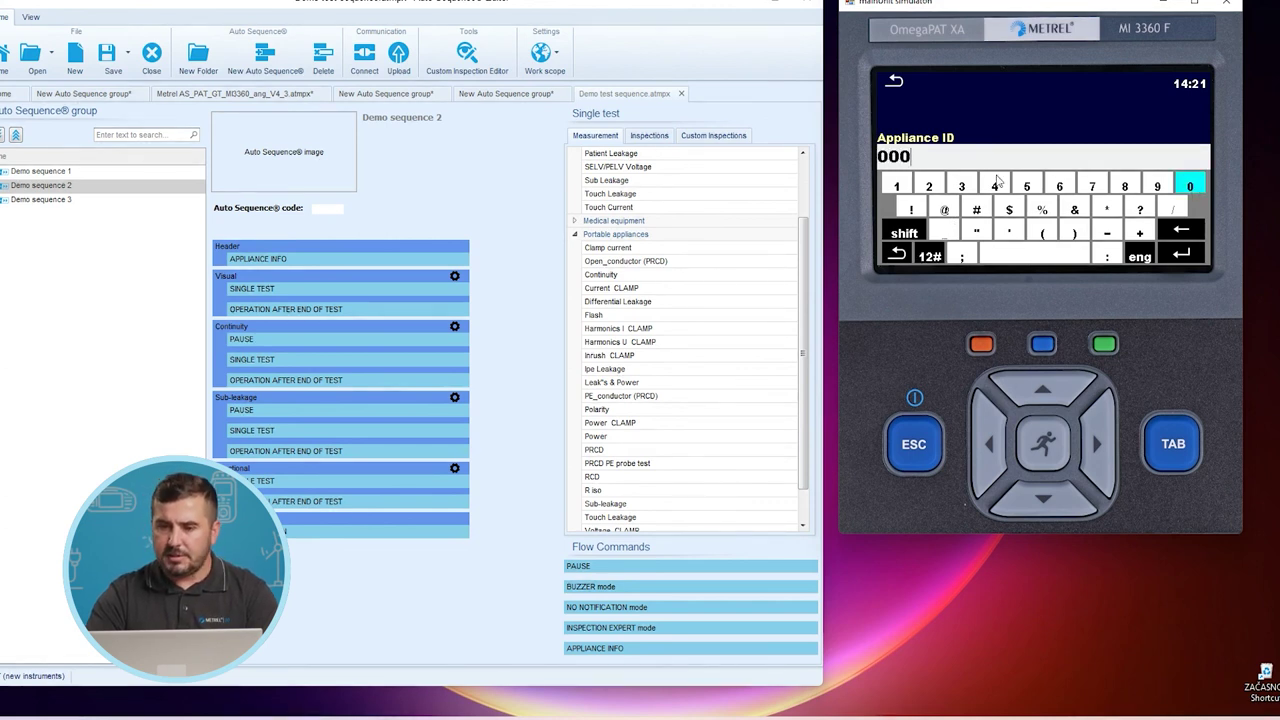
left_click(1200, 185)
left_click(997, 187)
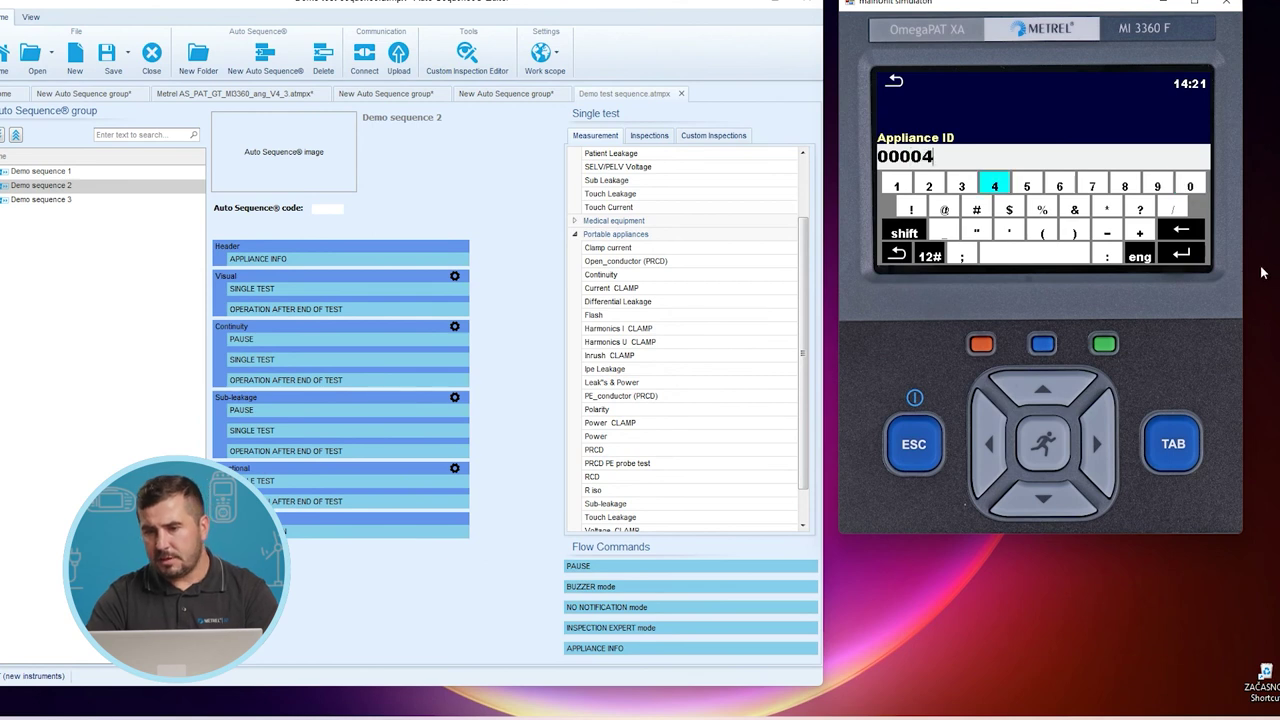
left_click(1200, 264)
Complete Demo sequence 2, passing the Visual and Functional inspections and proceeding through the Continuity and Sub-leakage tests
left_click(1188, 150)
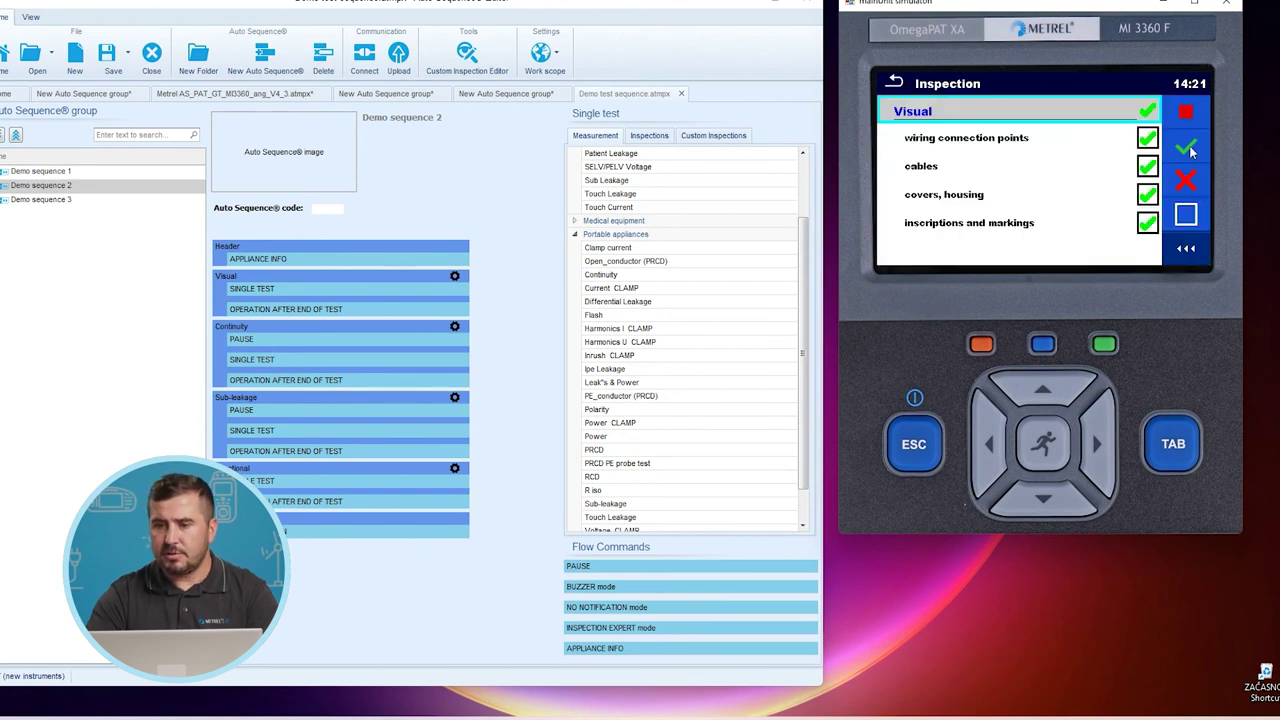
left_click(1188, 116)
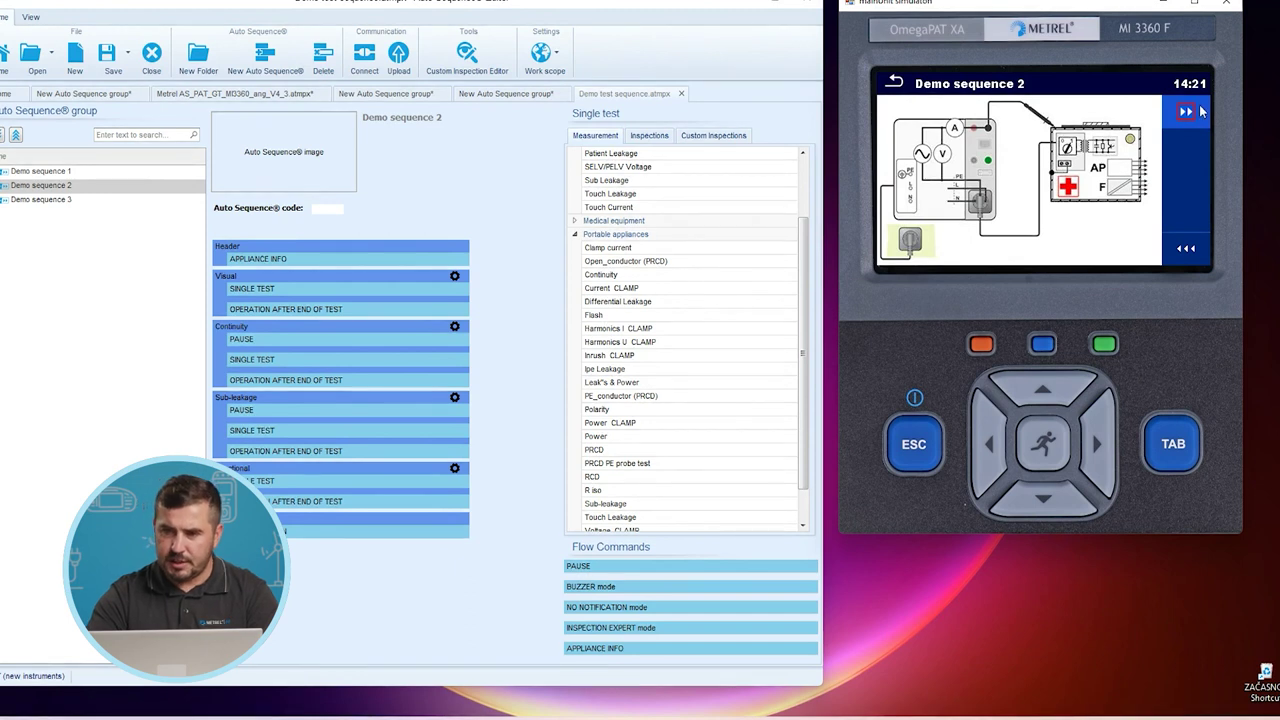
left_click(1185, 113)
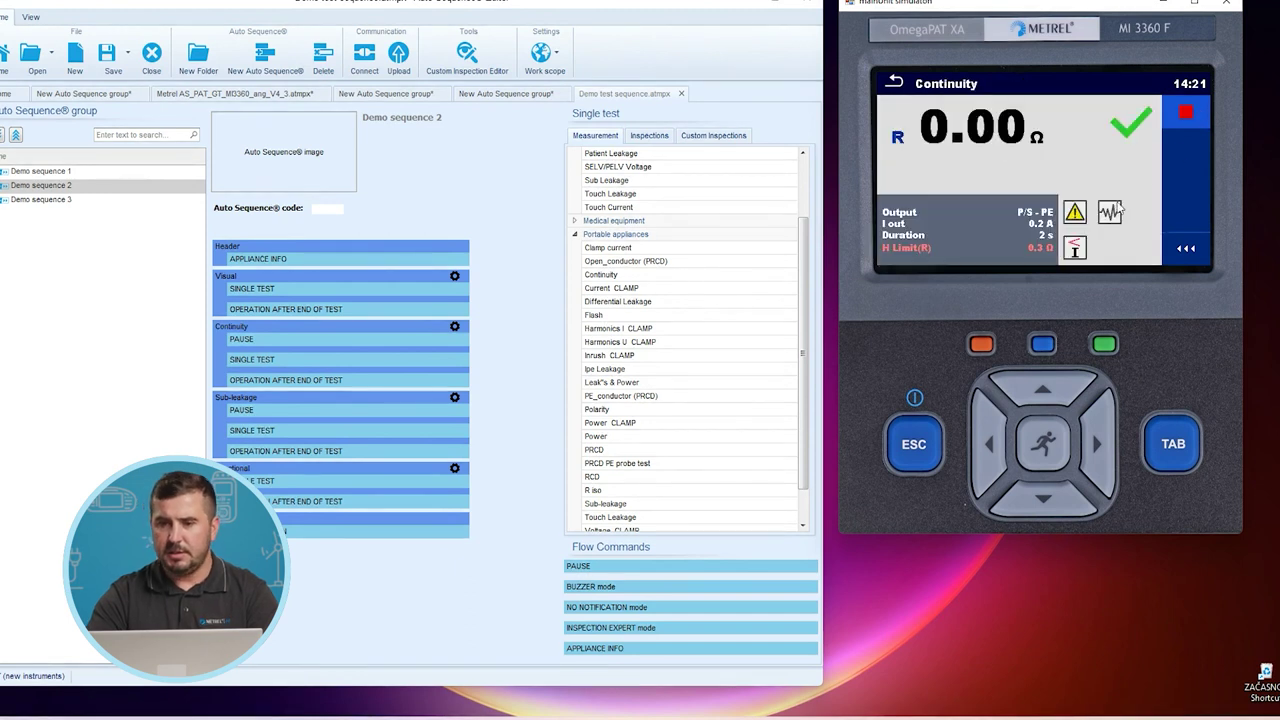
left_click(1187, 115)
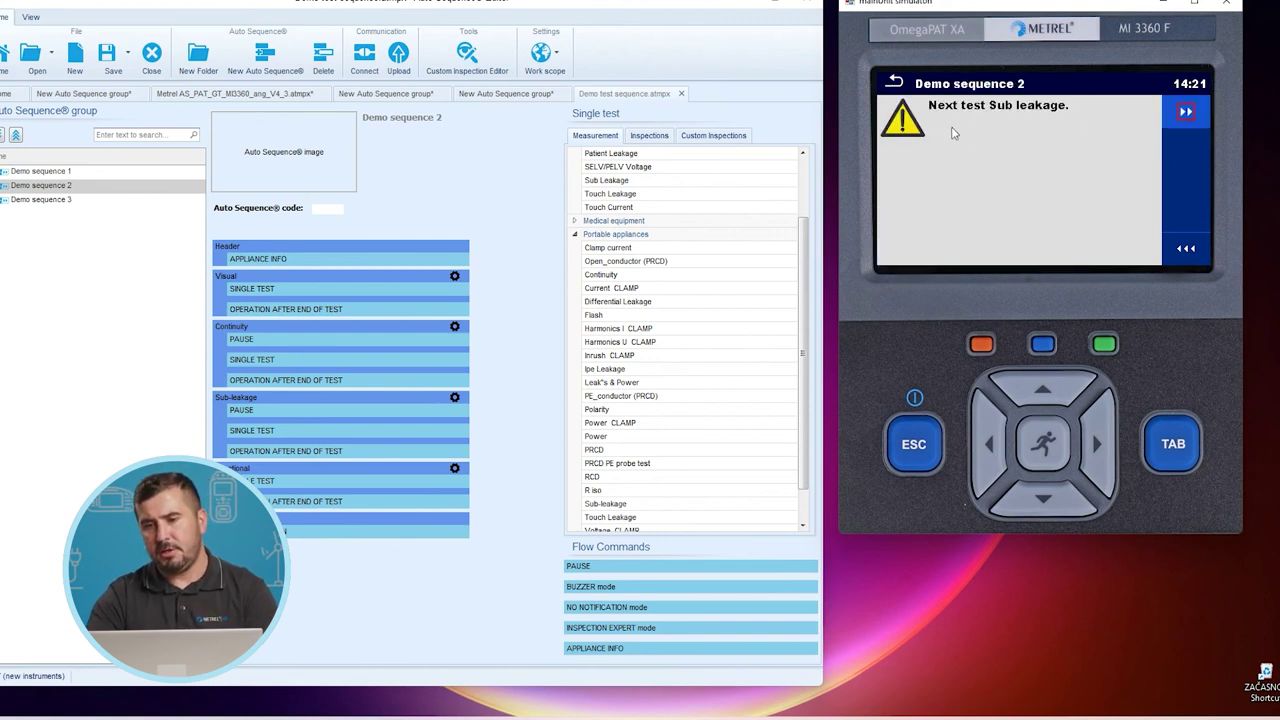
left_click(1188, 112)
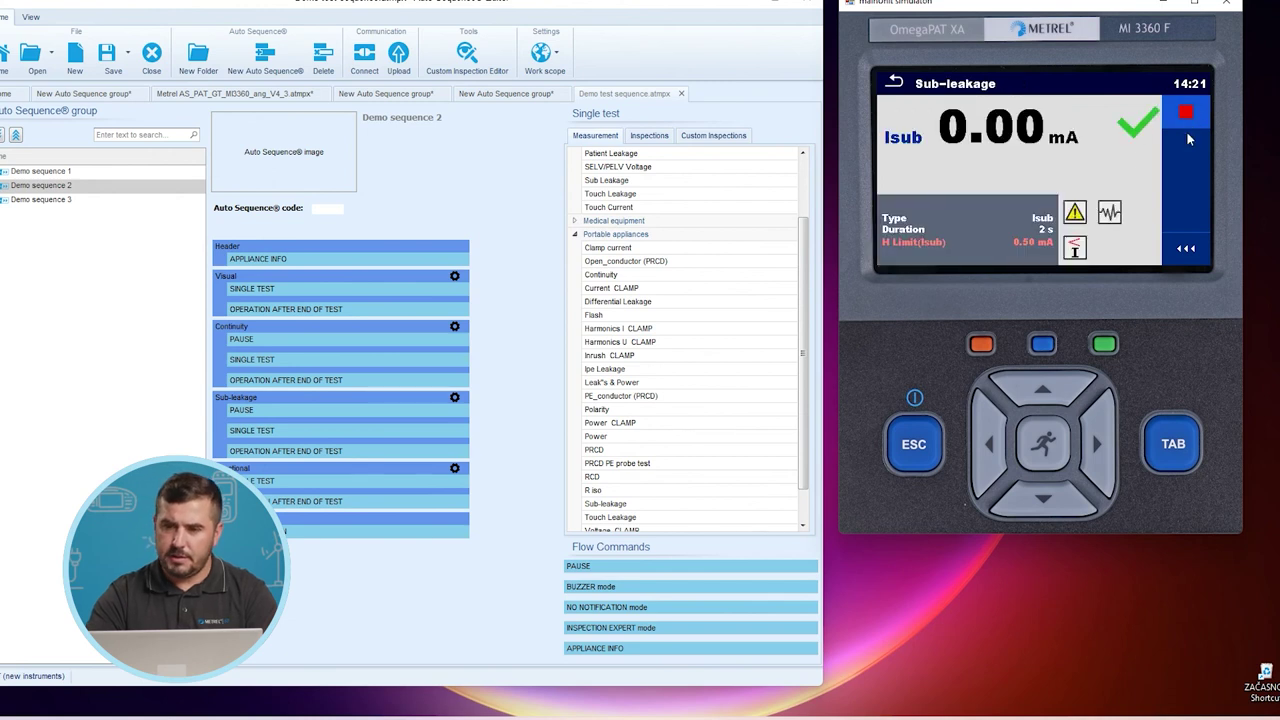
left_click(1189, 113)
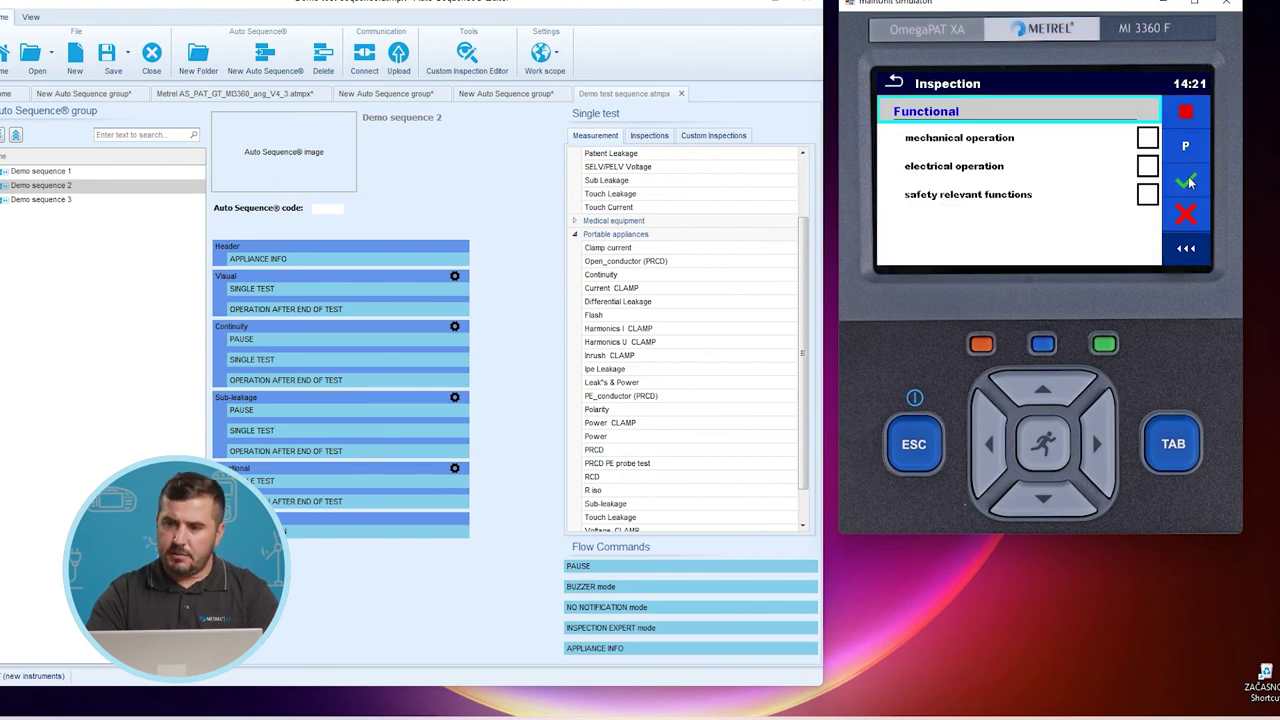
left_click(1188, 181)
left_click(1186, 114)
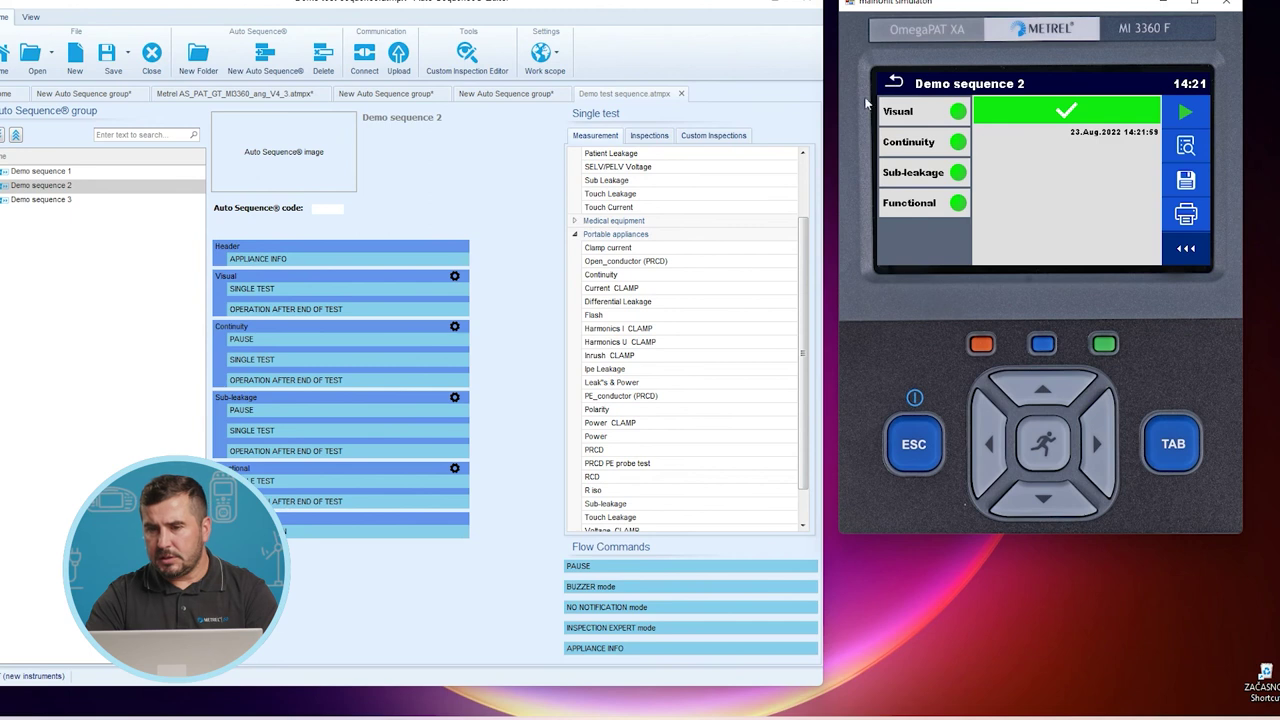
Save the Demo sequence 2 result under Location in the Memory Organizer
left_click(1188, 182)
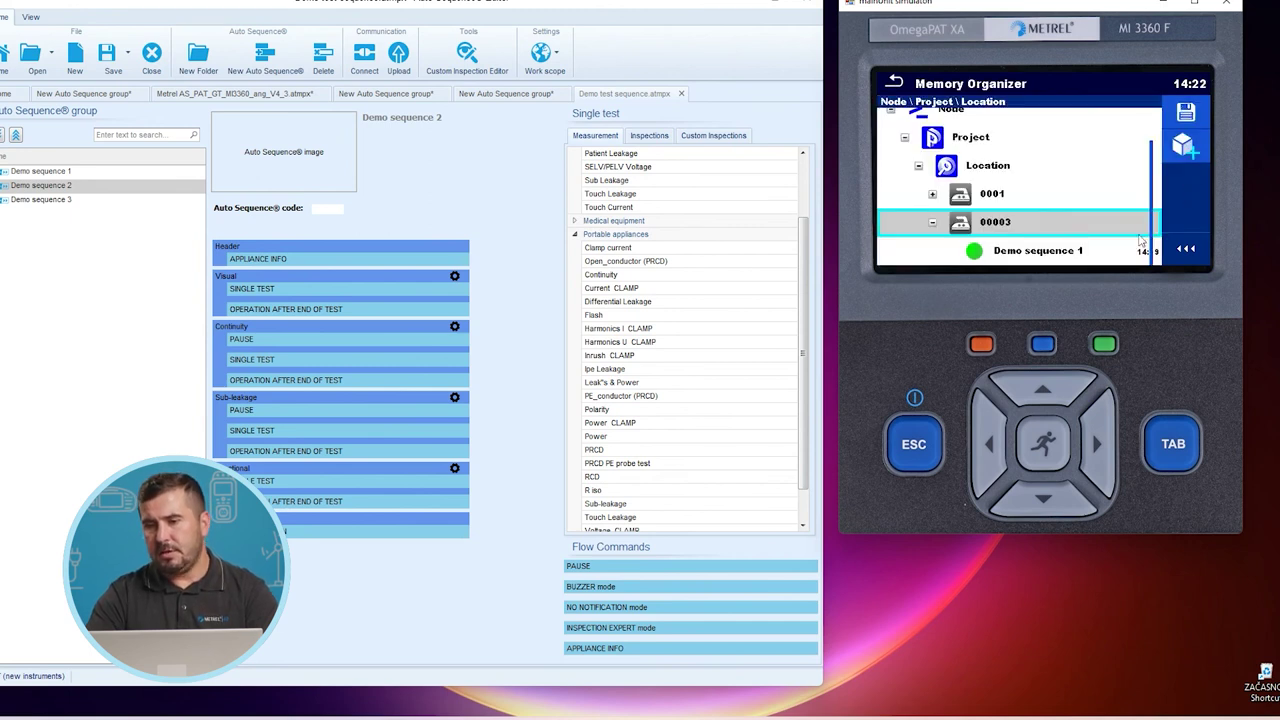
left_click(1000, 168)
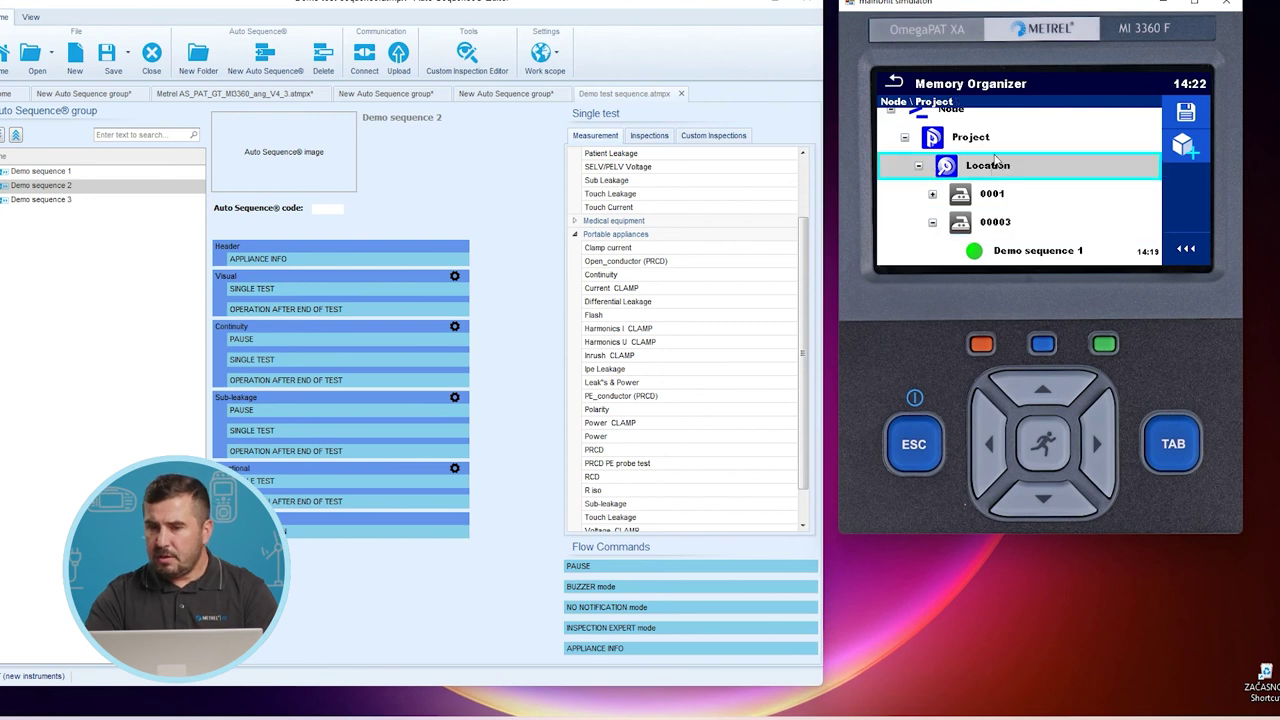
left_click(1190, 114)
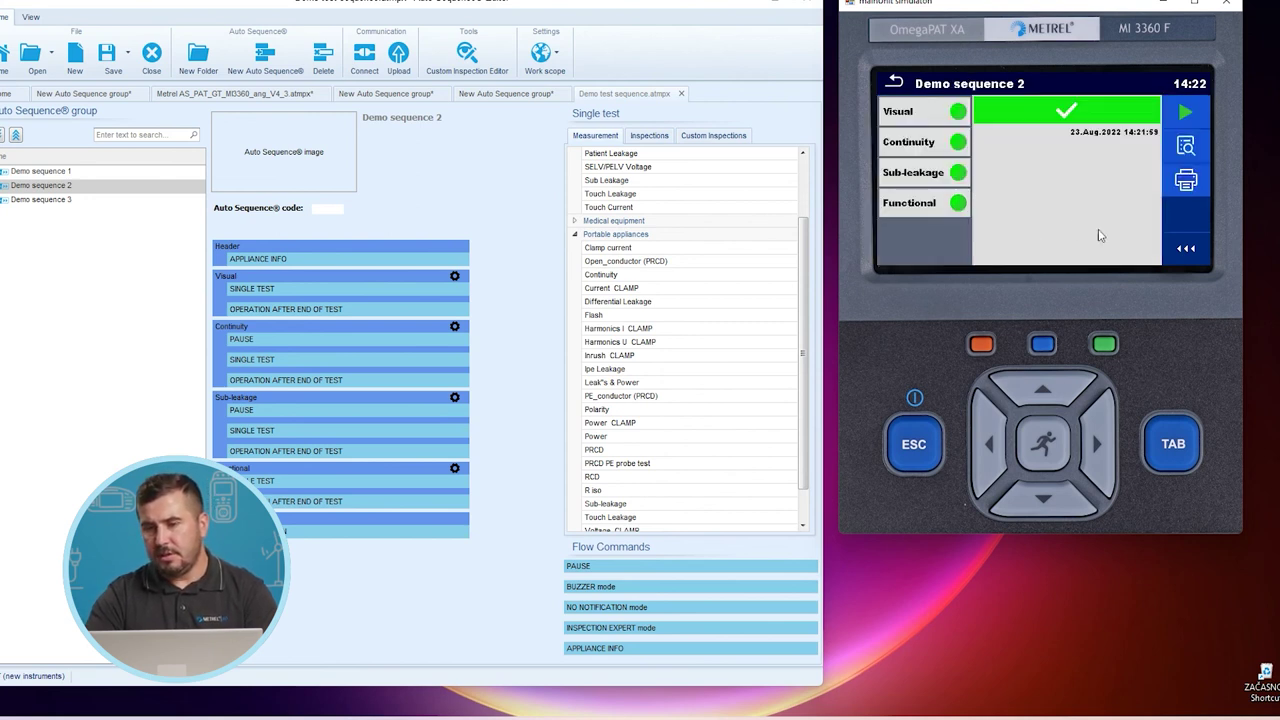
Leave the Auto Sequences, examine the appliances stored under Location in the Memory Organizer and return to the Main Menu
left_click(920, 448)
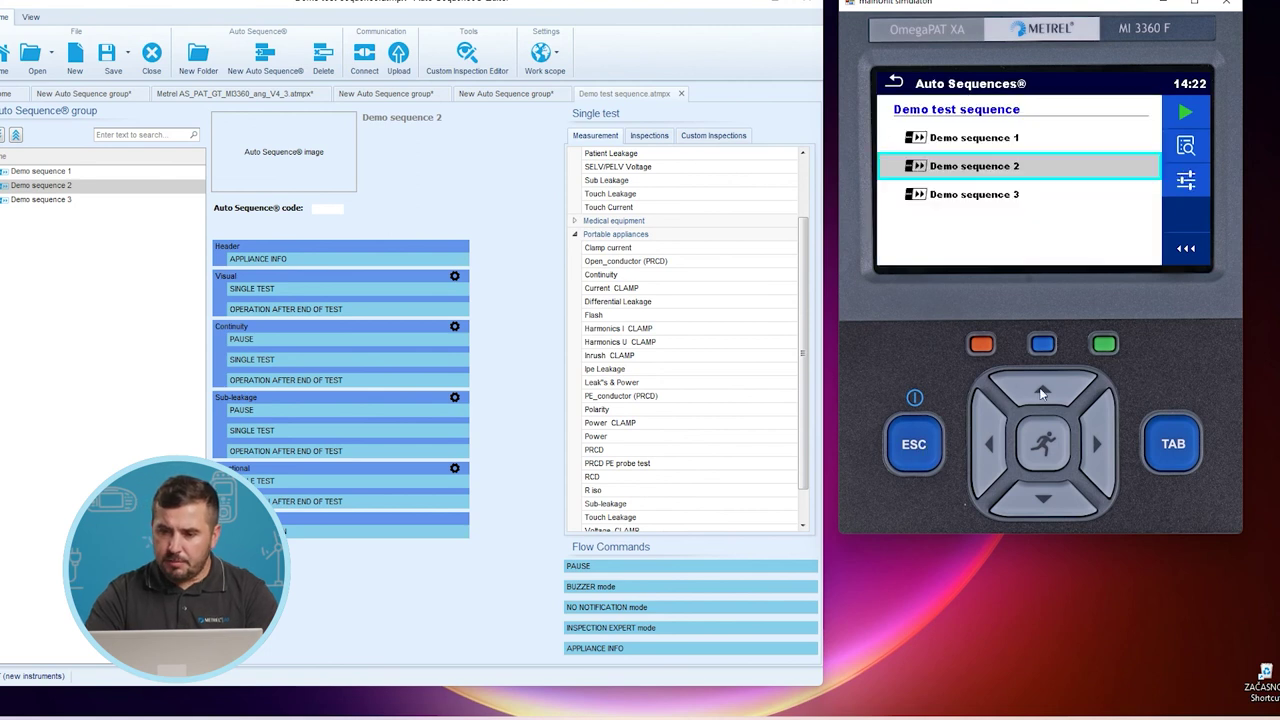
left_click(926, 444)
left_click(1148, 138)
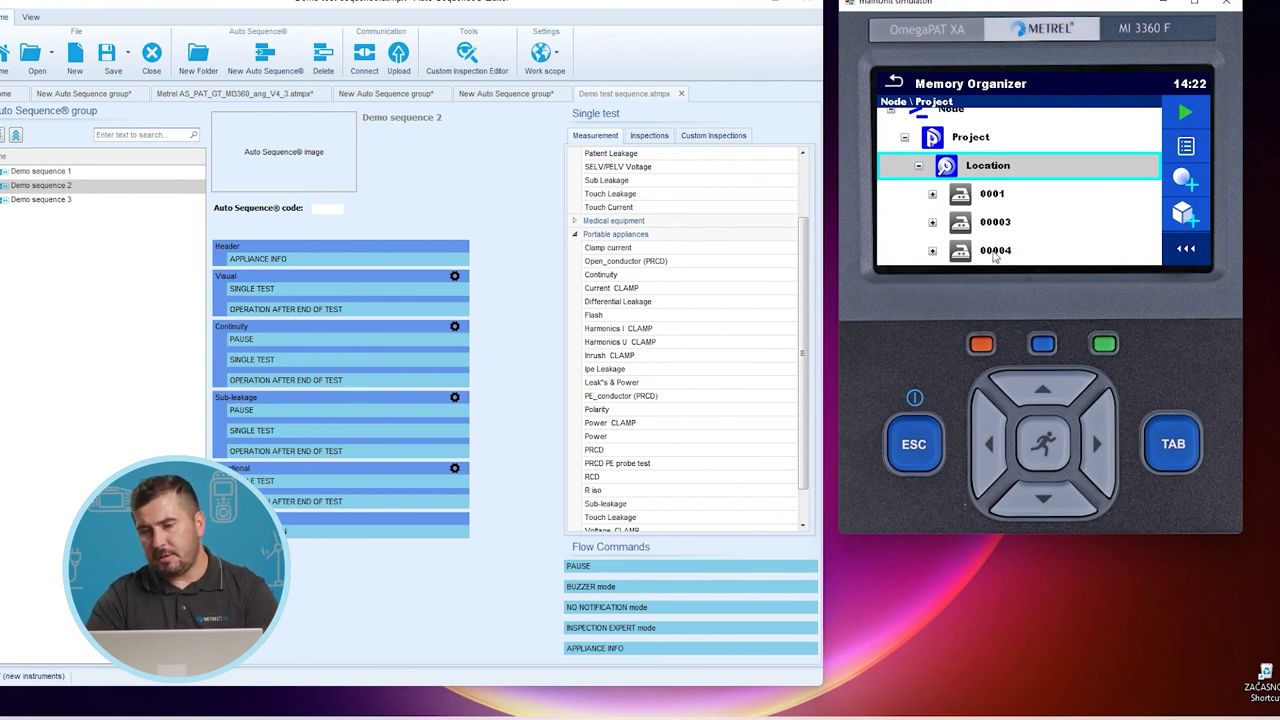
left_click(921, 450)
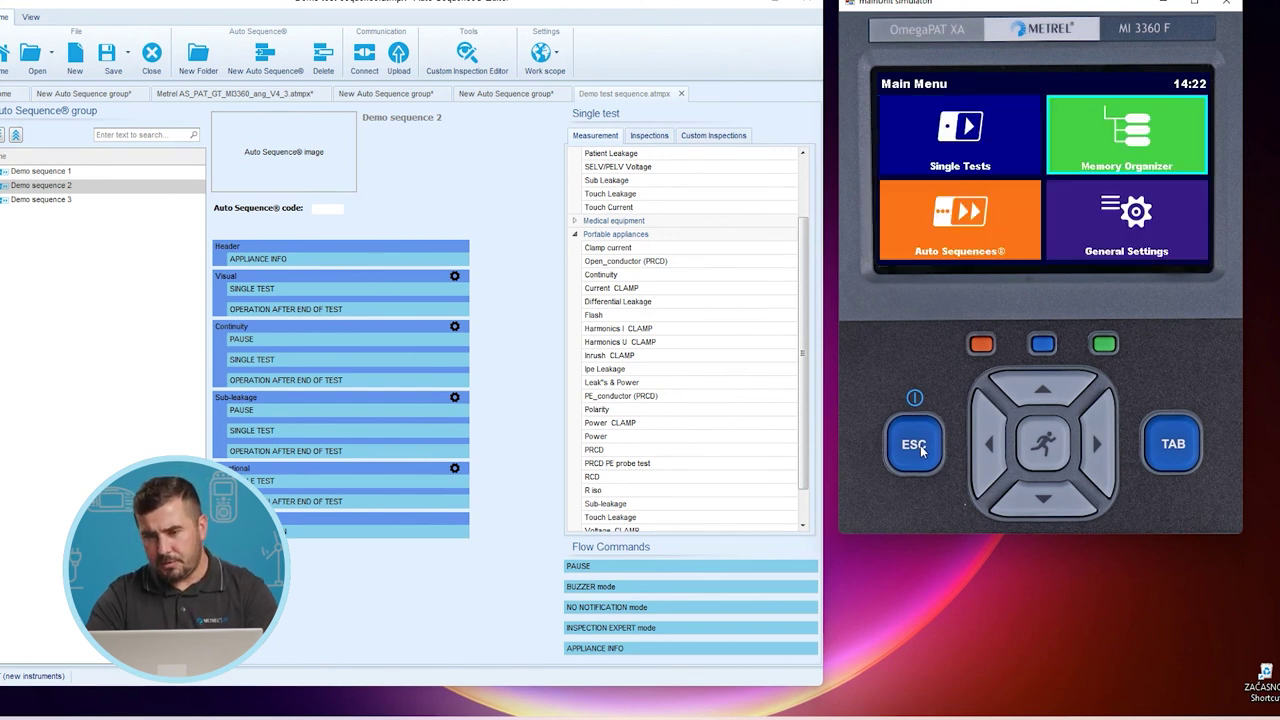
Start Demo sequence 3 from the Auto Sequences and enter 00005 as its Appliance ID
left_click(974, 240)
left_click(973, 201)
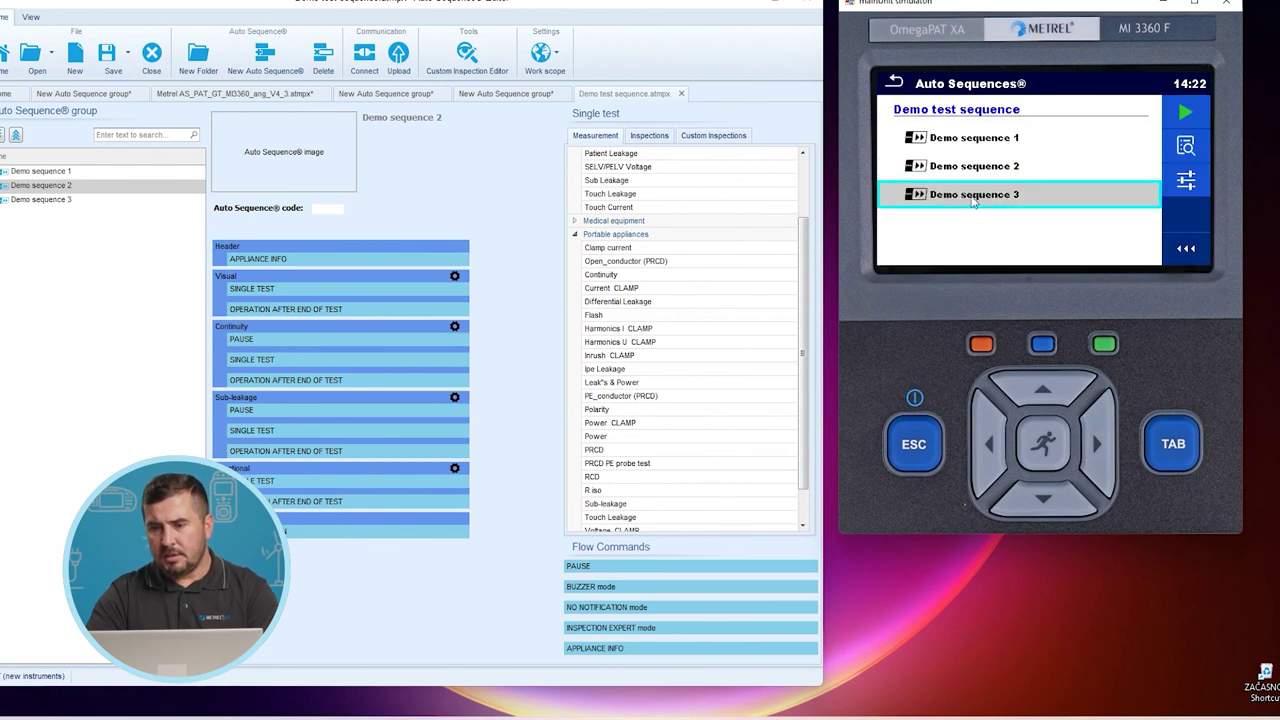
left_click(1186, 115)
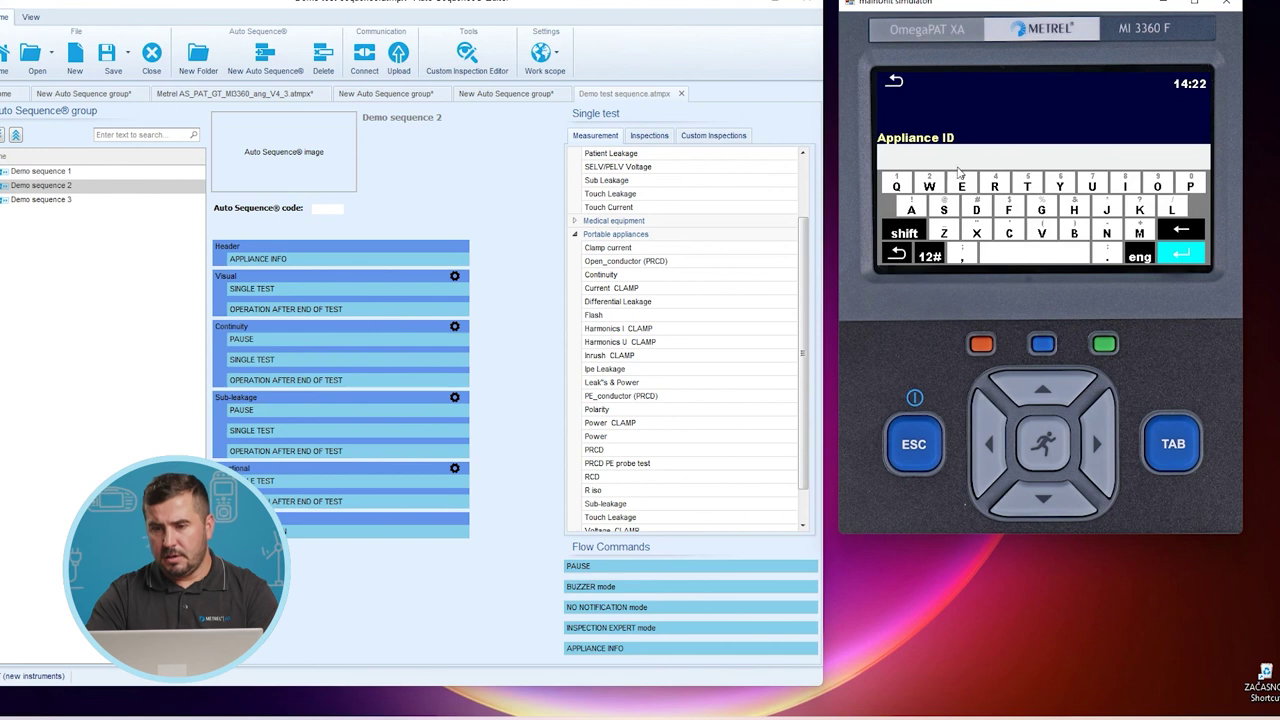
left_click(930, 258)
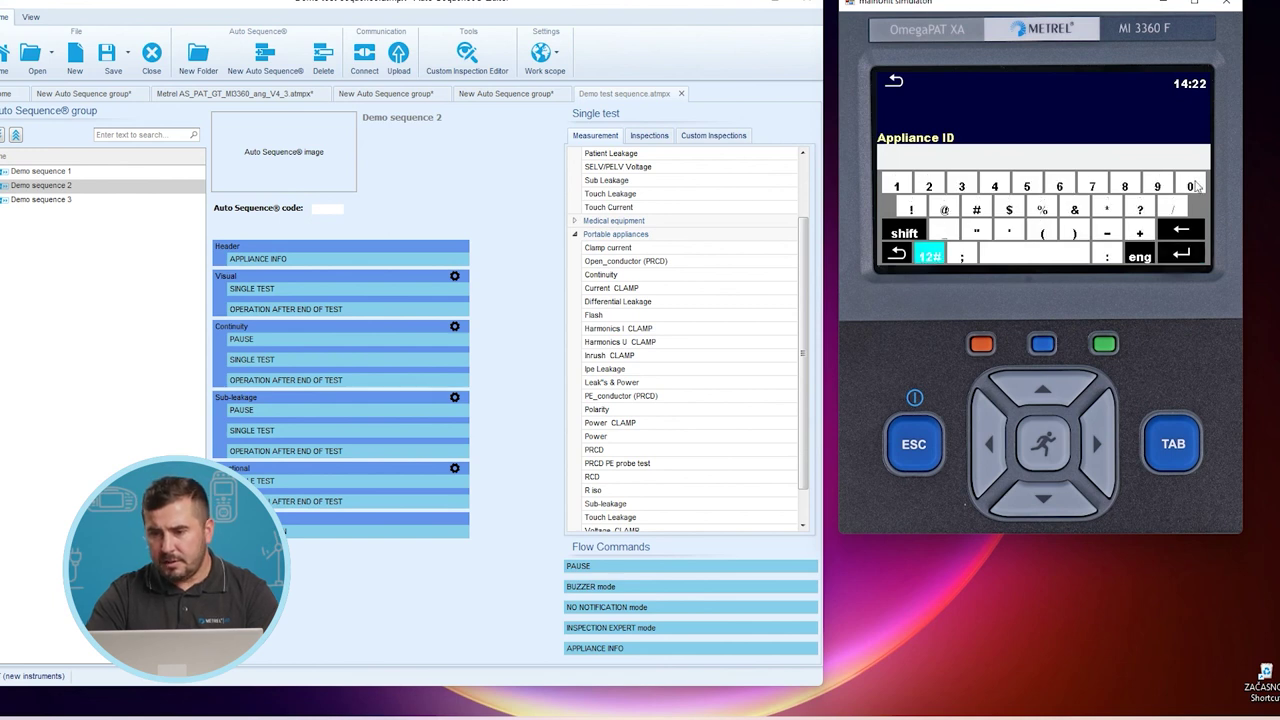
left_click(1192, 186)
left_click(1192, 186)
left_click(1194, 186)
left_click(1194, 186)
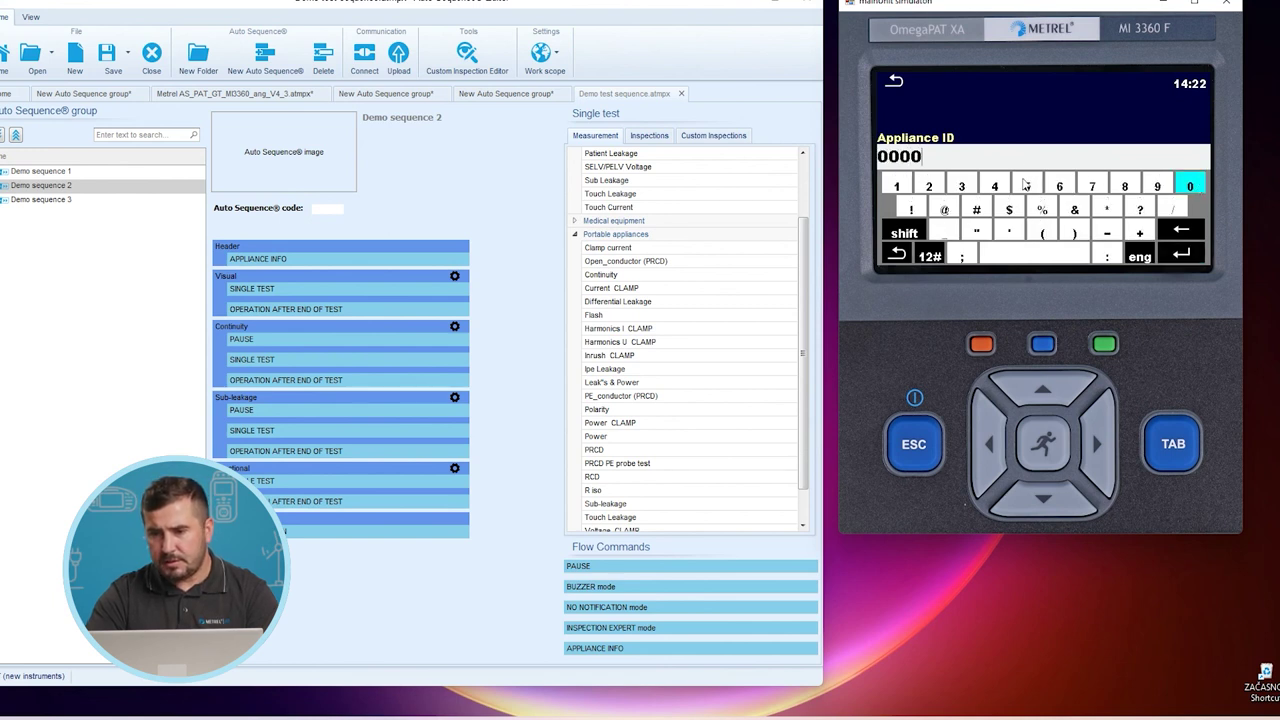
left_click(1026, 186)
left_click(1180, 260)
Choose Freezer as the appliance name and accept the retest period of 6 months
left_click_drag(1055, 242, 1069, 126)
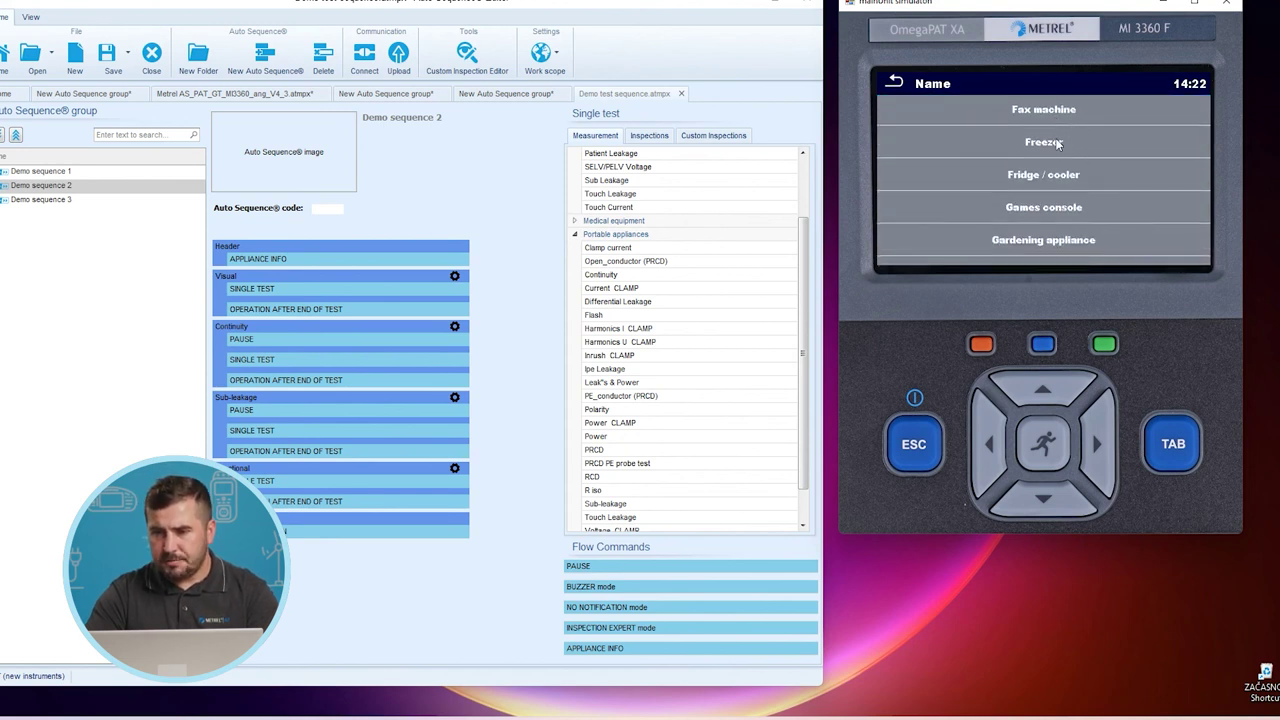
left_click(1058, 143)
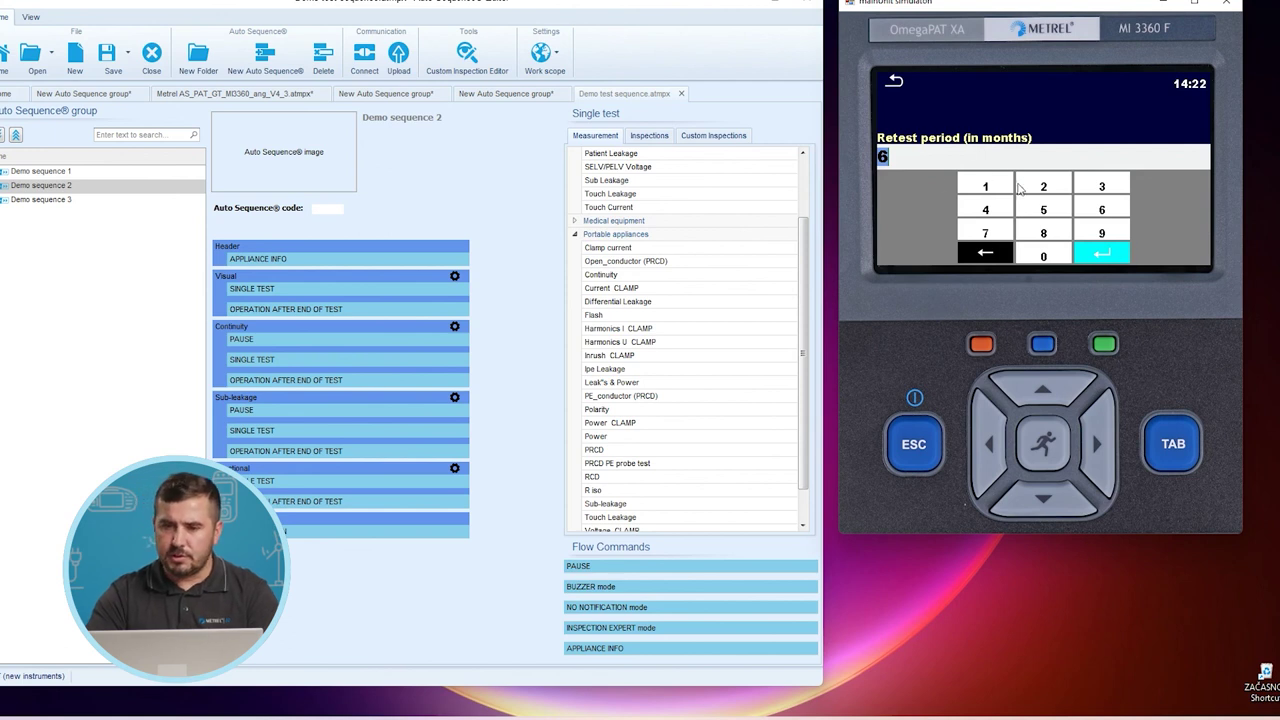
left_click(1103, 255)
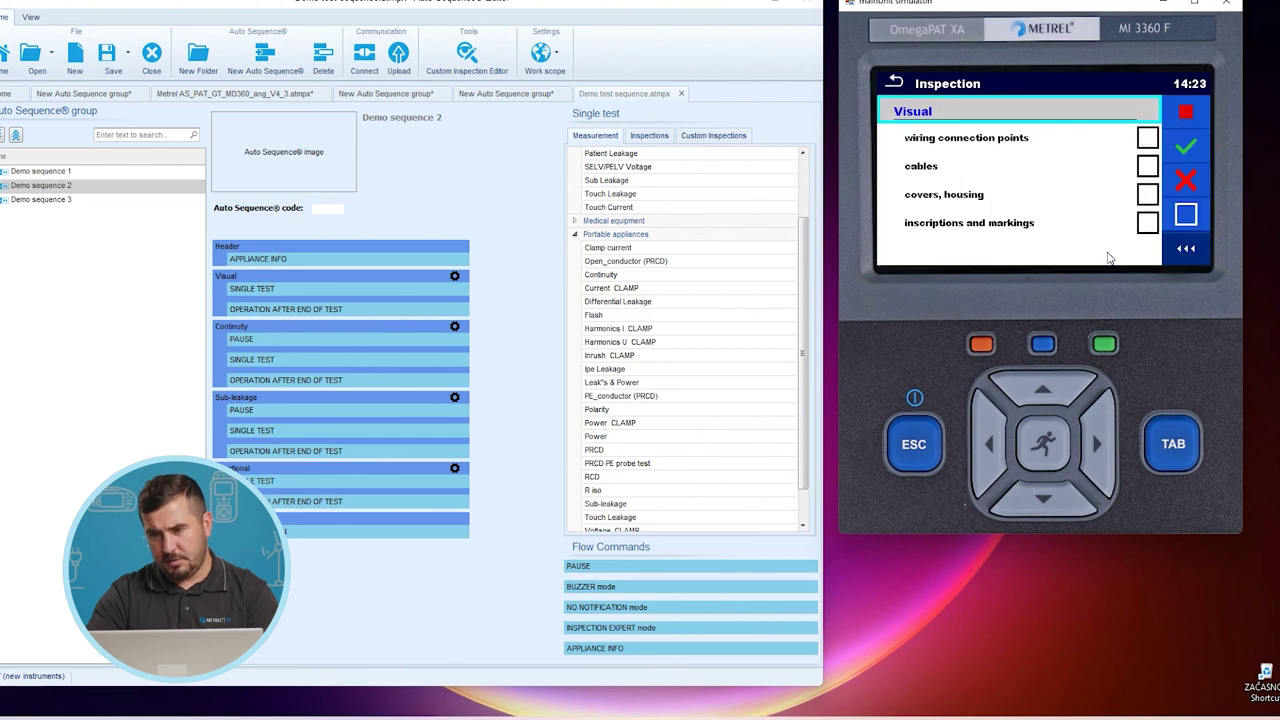
Complete Demo sequence 3, passing the Visual and Functional inspections and proceeding through both Continuity tests and the Sub-leakage test
left_click(1187, 150)
left_click(1190, 112)
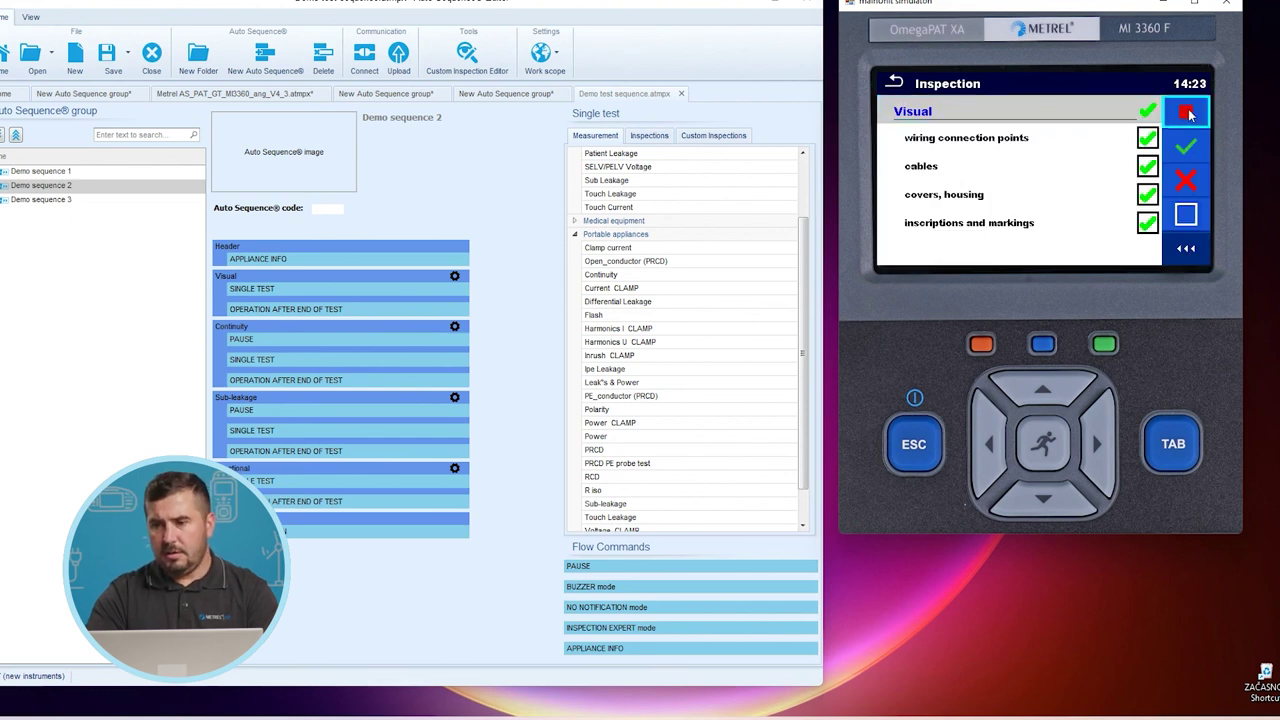
left_click(1196, 118)
left_click(1200, 117)
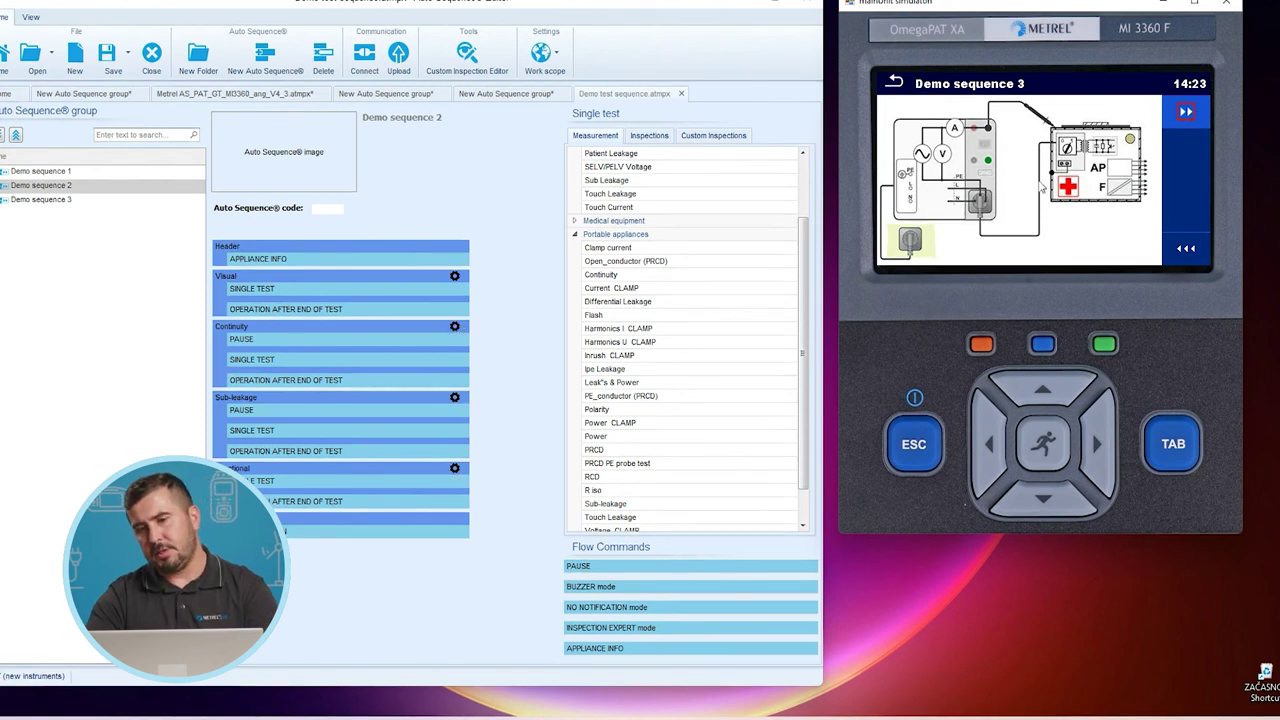
left_click(1195, 115)
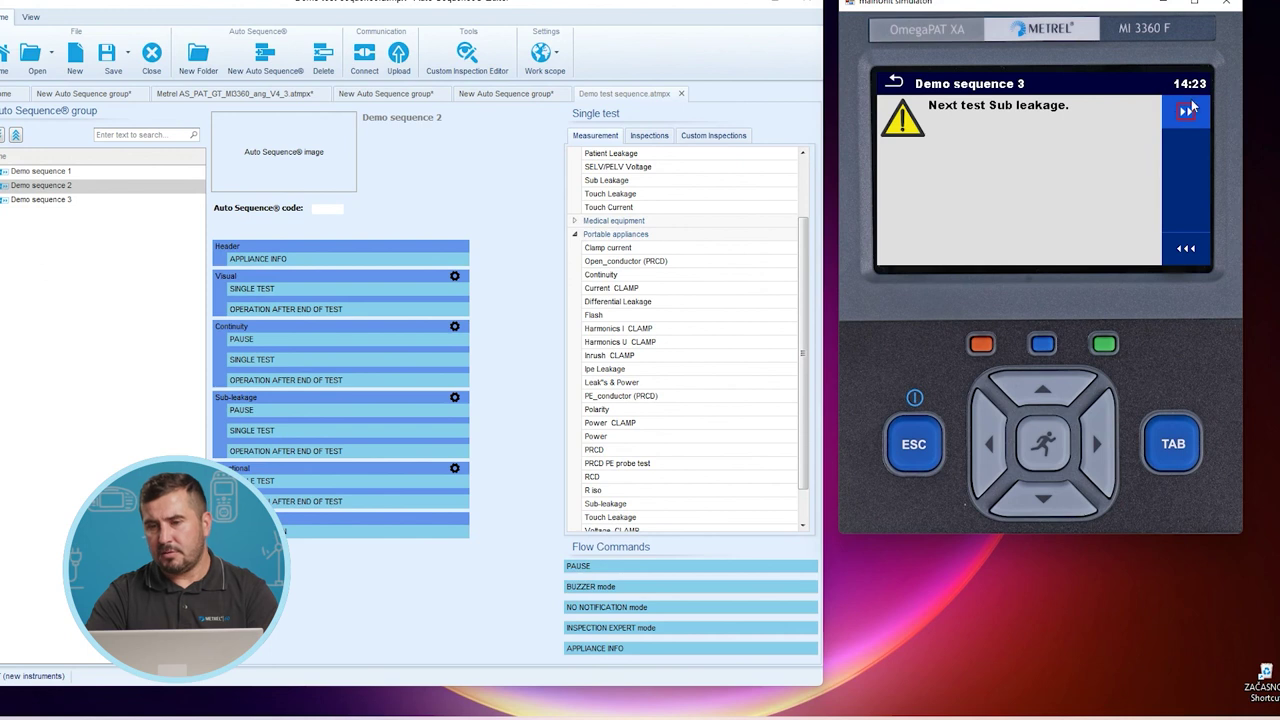
left_click(1188, 112)
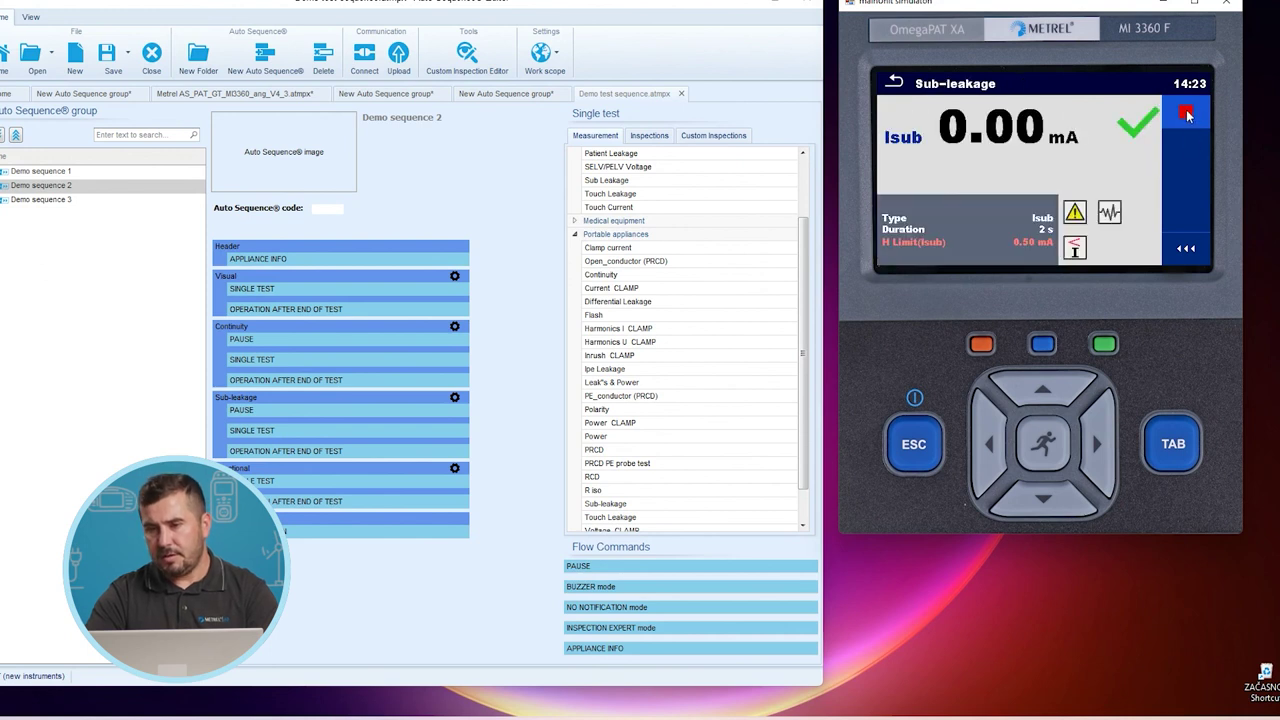
left_click(1188, 114)
left_click(1187, 182)
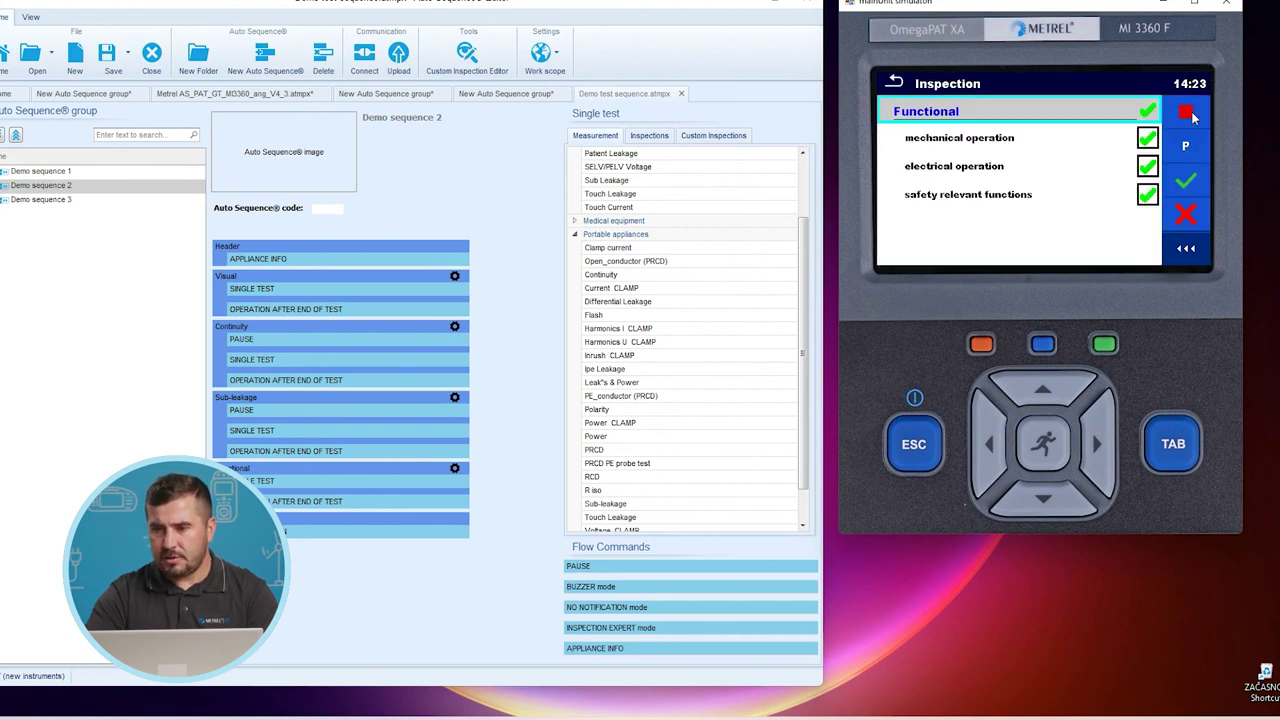
left_click(1187, 113)
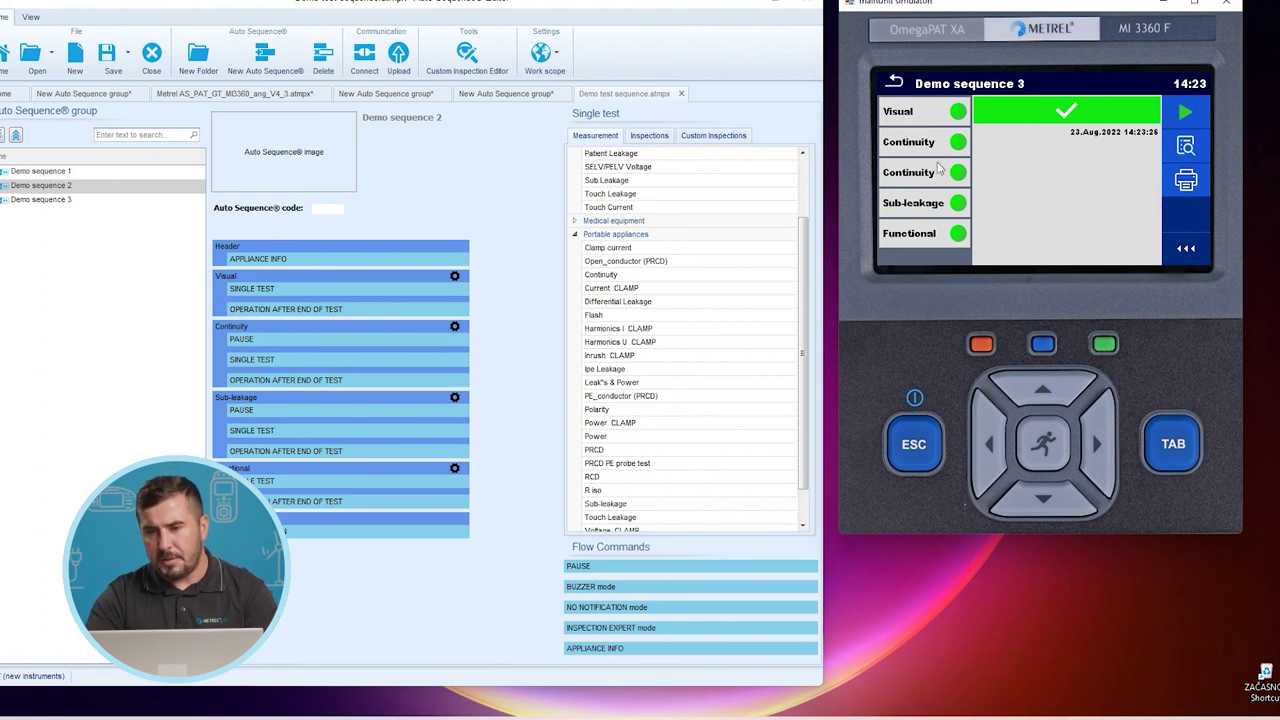
Leave the Auto Sequences and examine where appliance 00005 is stored in the Memory Organizer, comparing the Aug 2022 node with the appliances under Location
left_click(896, 84)
left_click(897, 84)
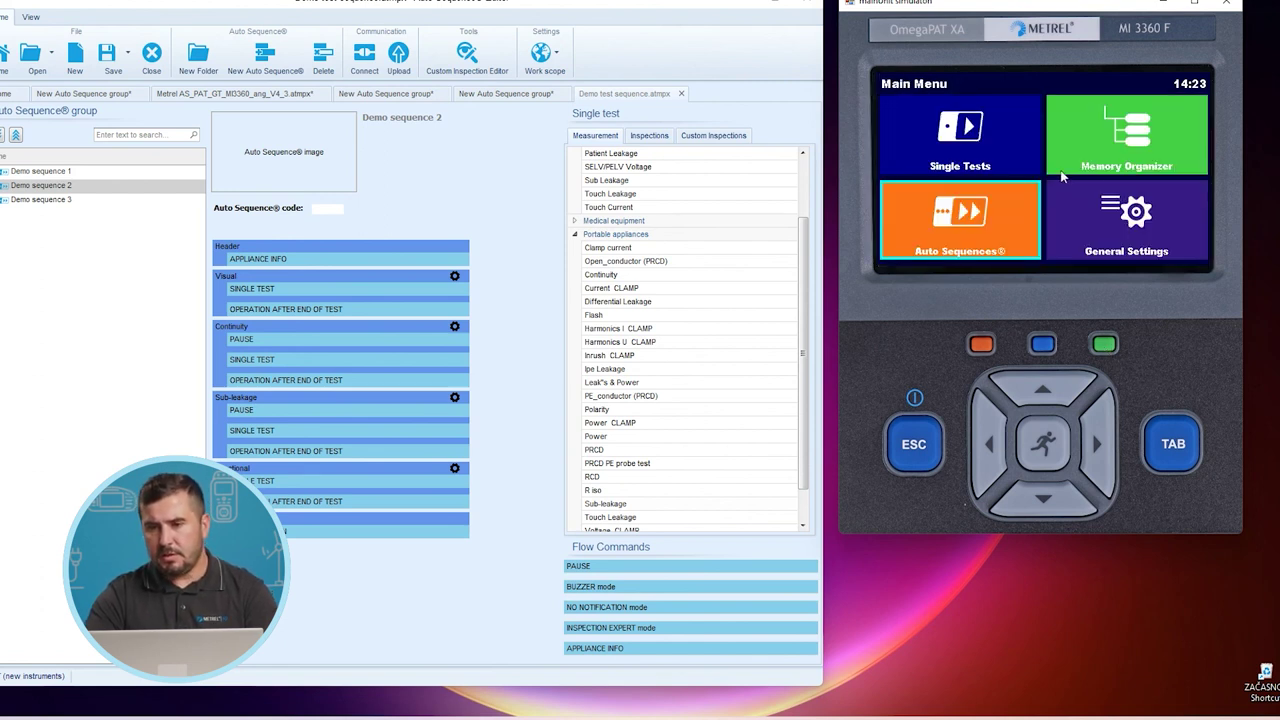
left_click(1134, 131)
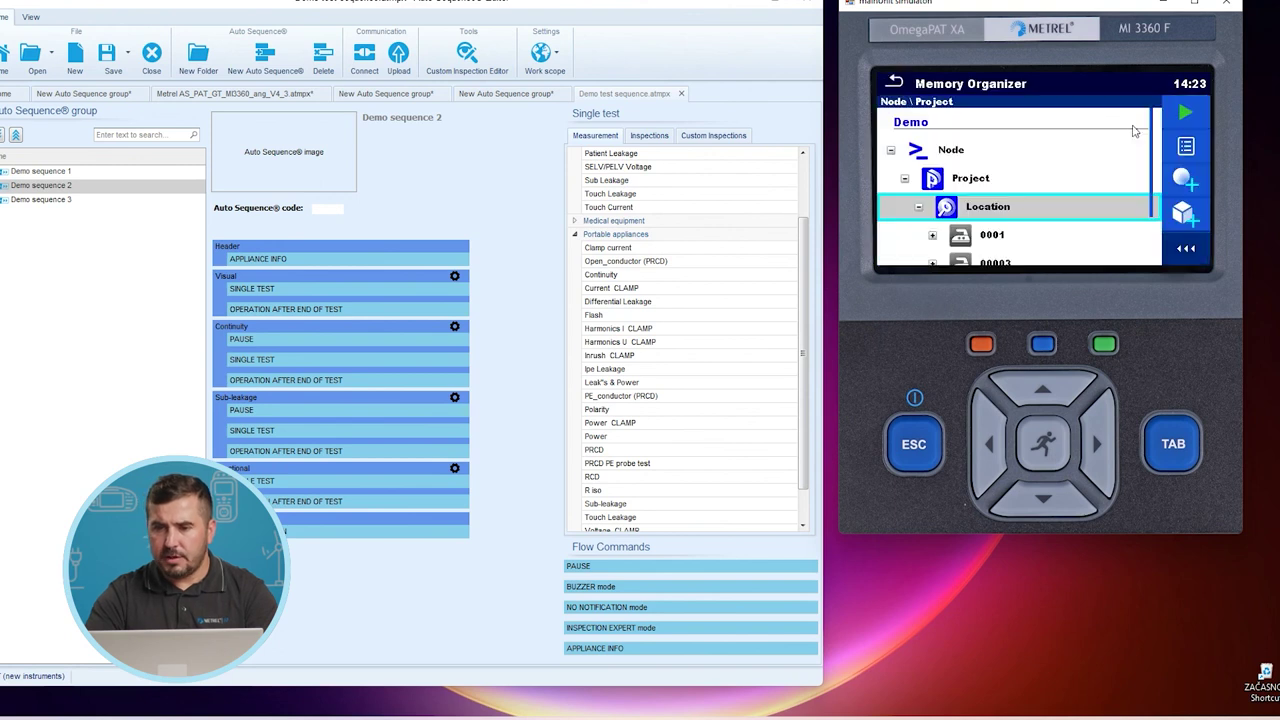
left_click_drag(1035, 245, 1034, 165)
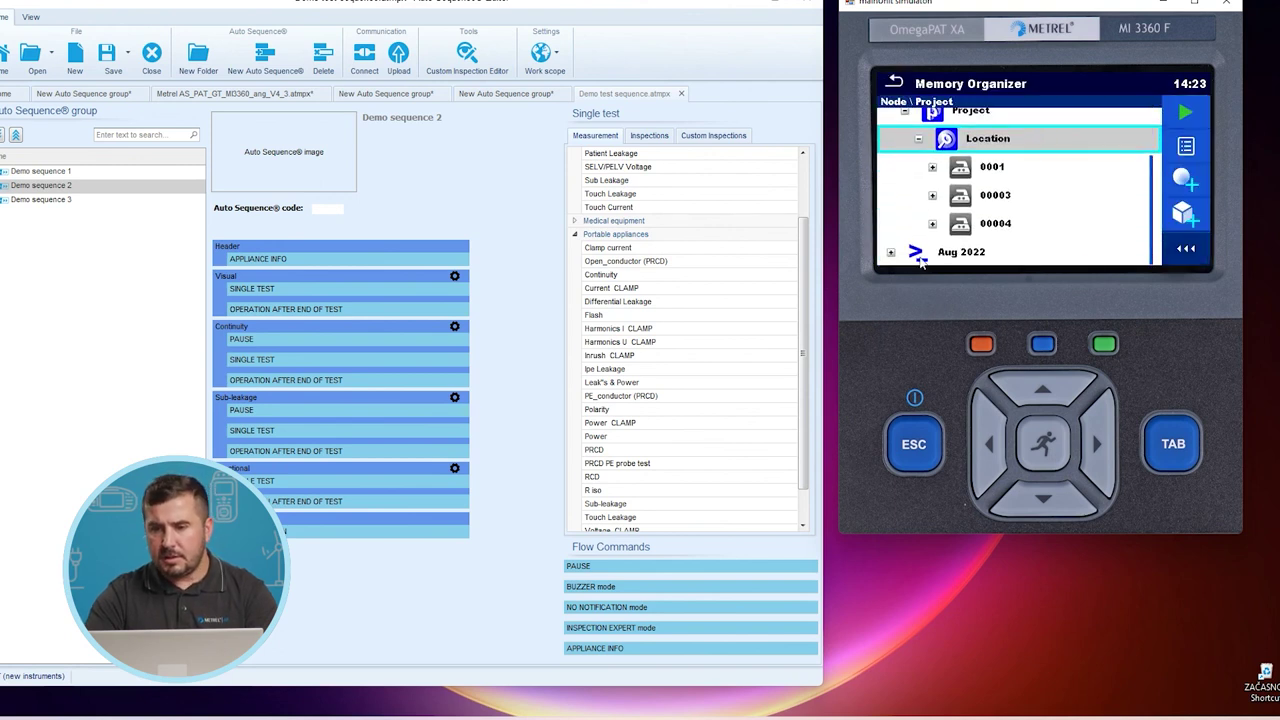
left_click(1008, 240)
left_click_drag(1008, 238, 1010, 150)
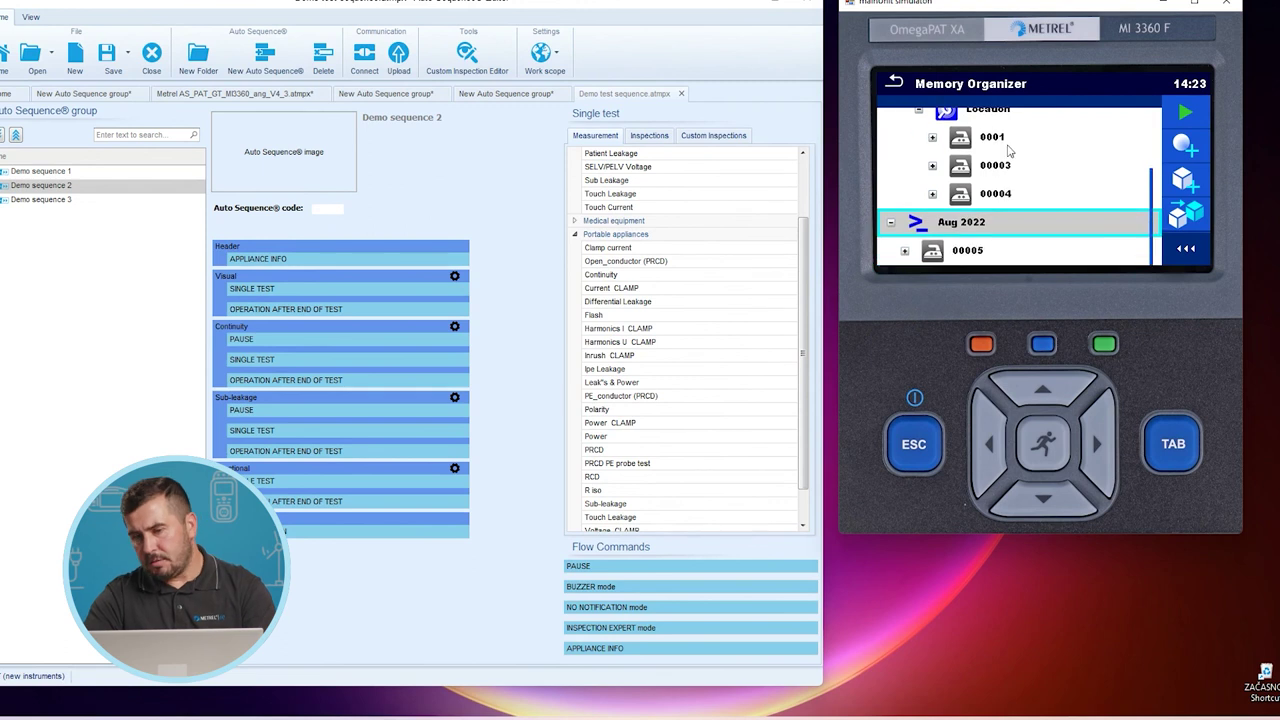
left_click(968, 255)
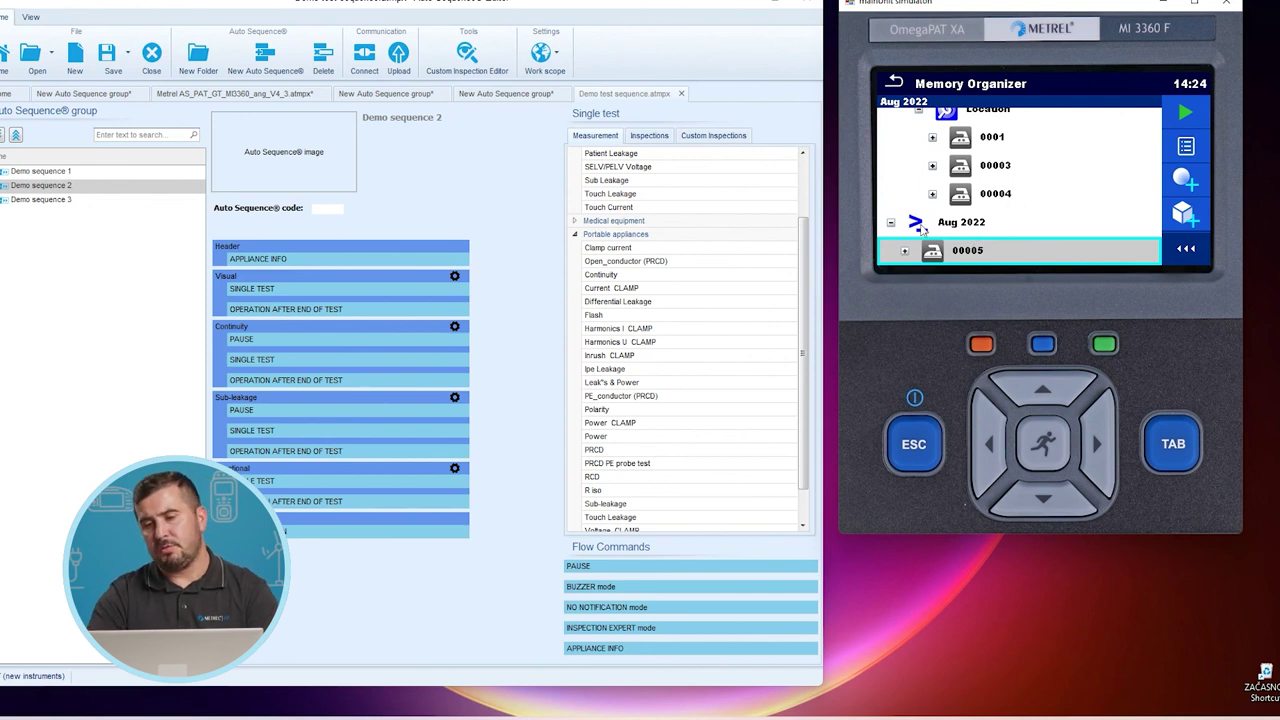
left_click(969, 225)
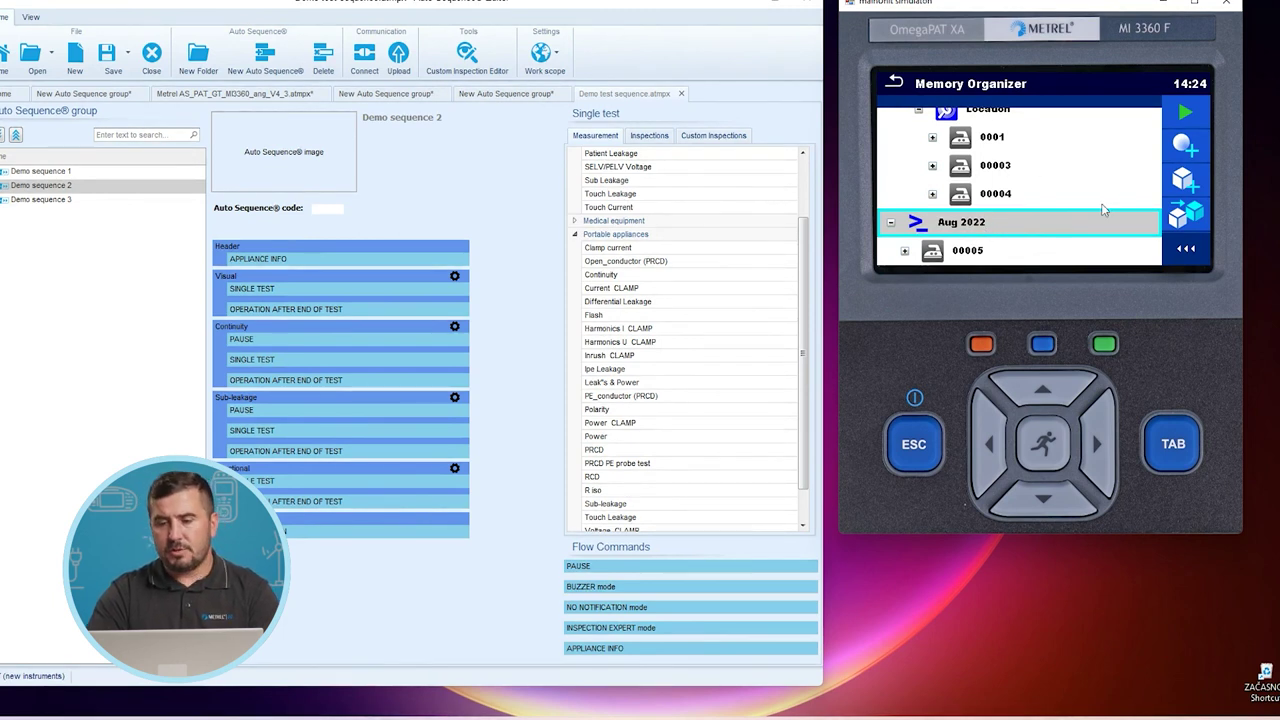
scroll(1030, 200, "up", 2)
scroll(1034, 214, "down", 2)
scroll(1037, 218, "up", 2)
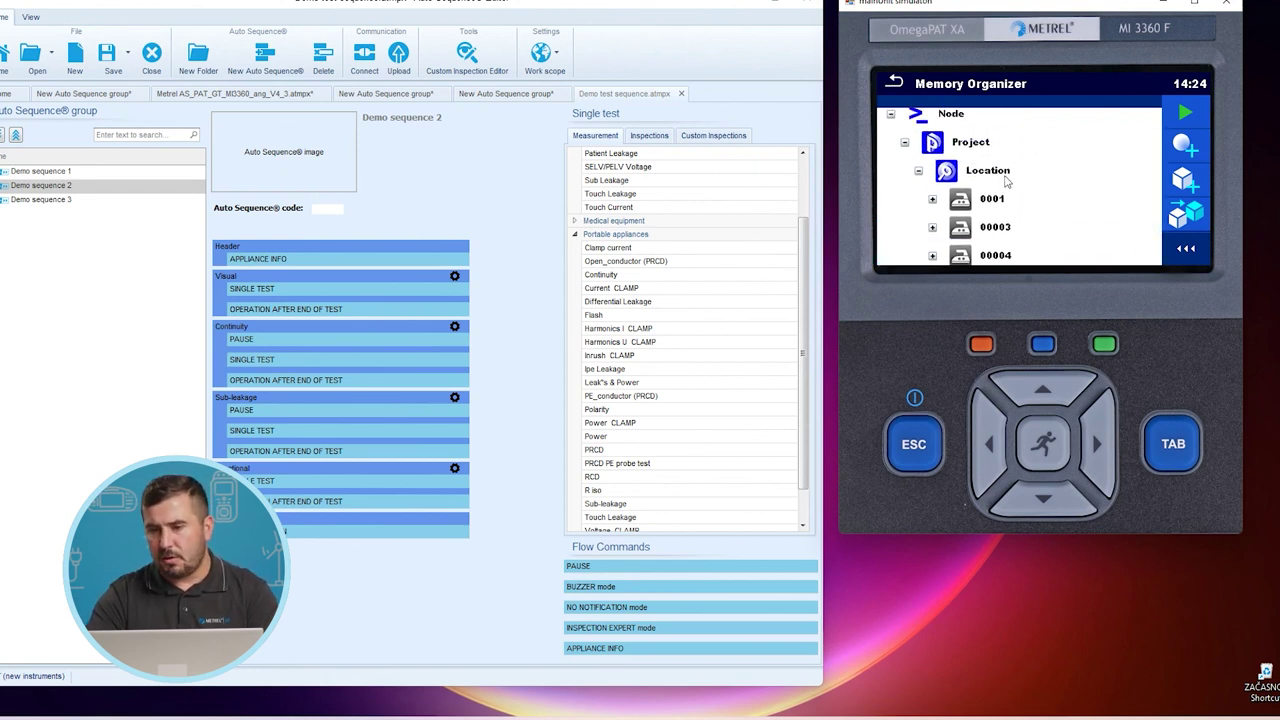
scroll(1034, 188, "down", 2)
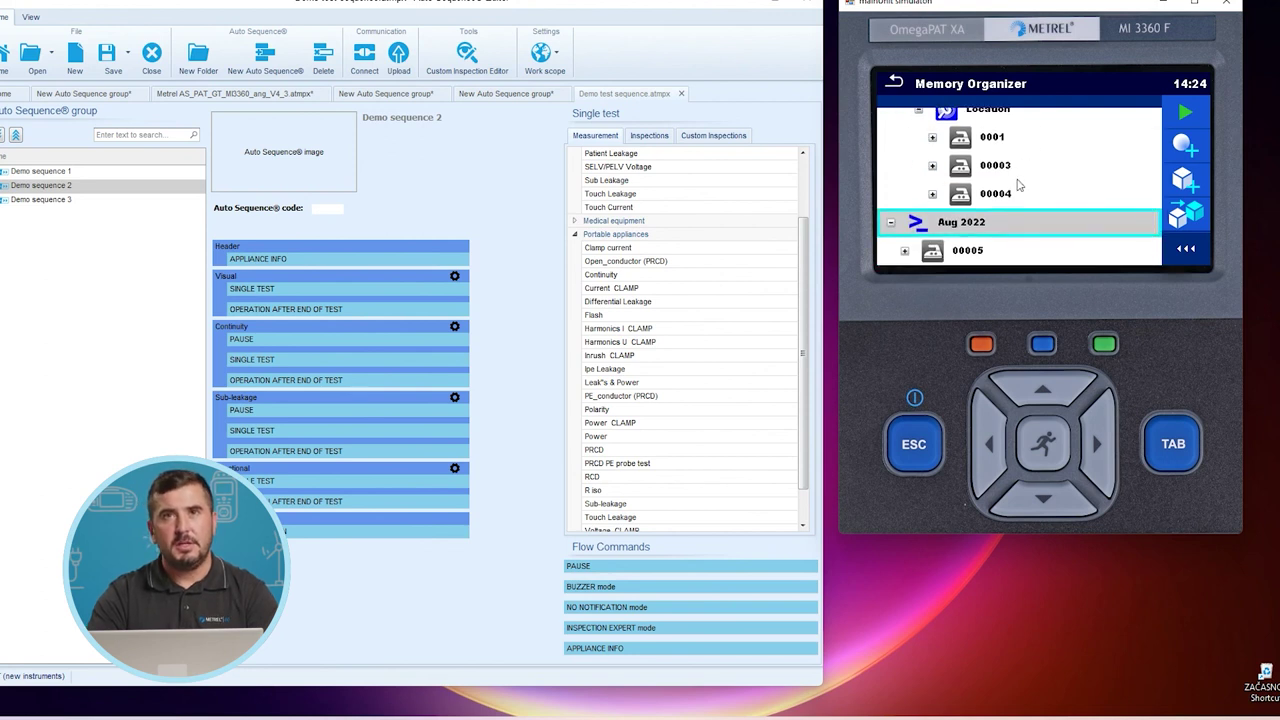